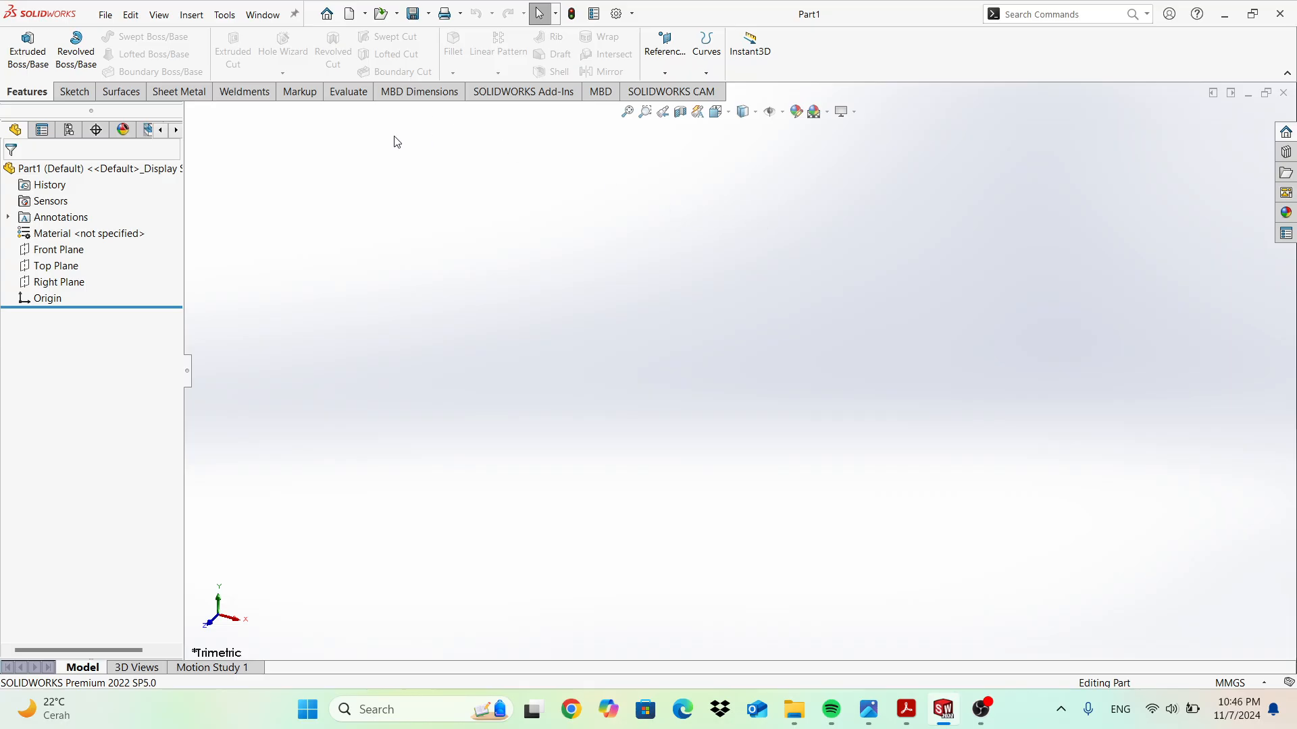
Switch the CommandManager from the part feature tools to the Sketch tools.
click(70, 93)
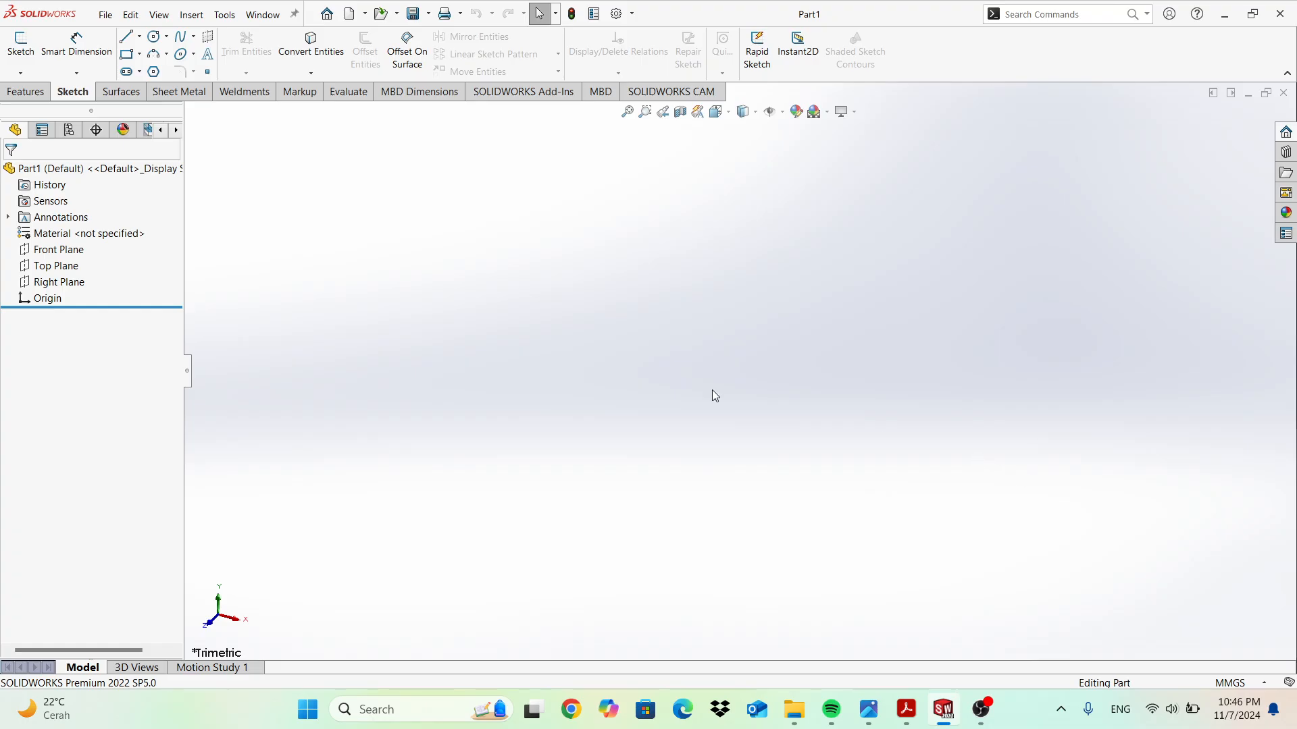
Begin Sketch1 on the Top Plane and activate the Line tool.
click(22, 42)
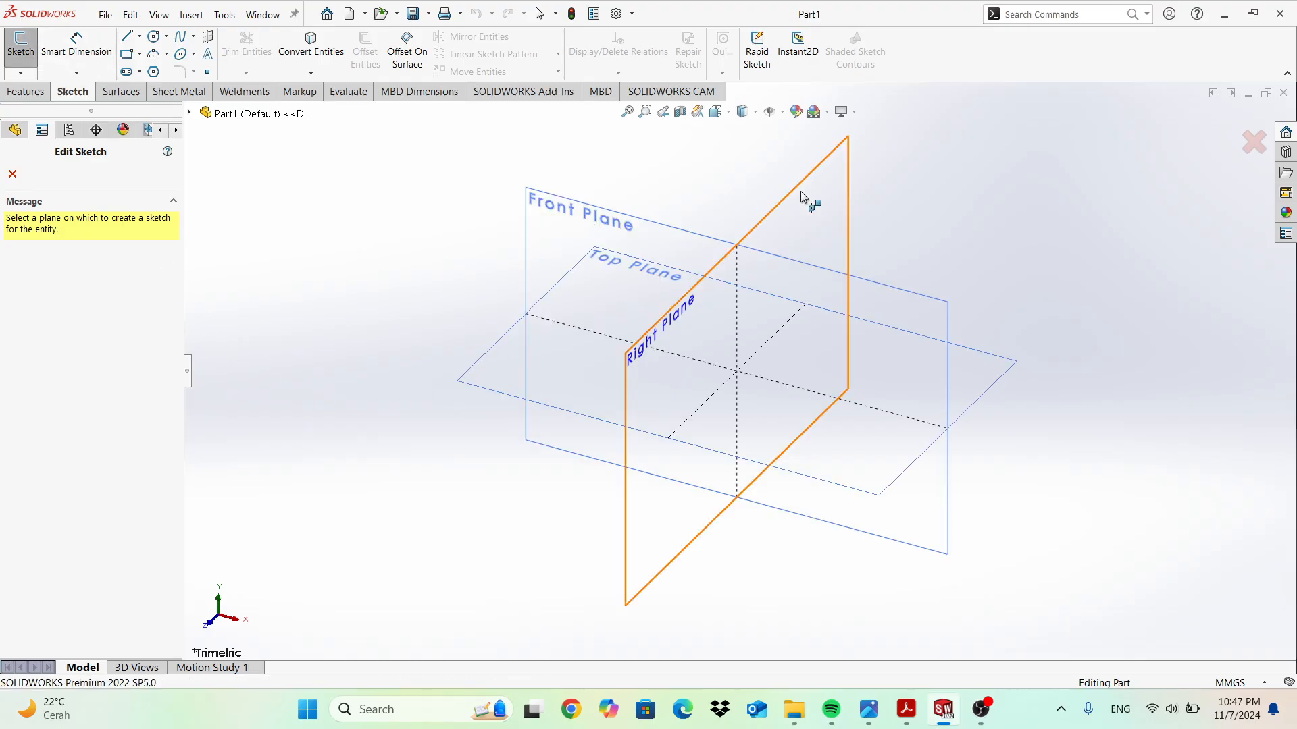
click(485, 367)
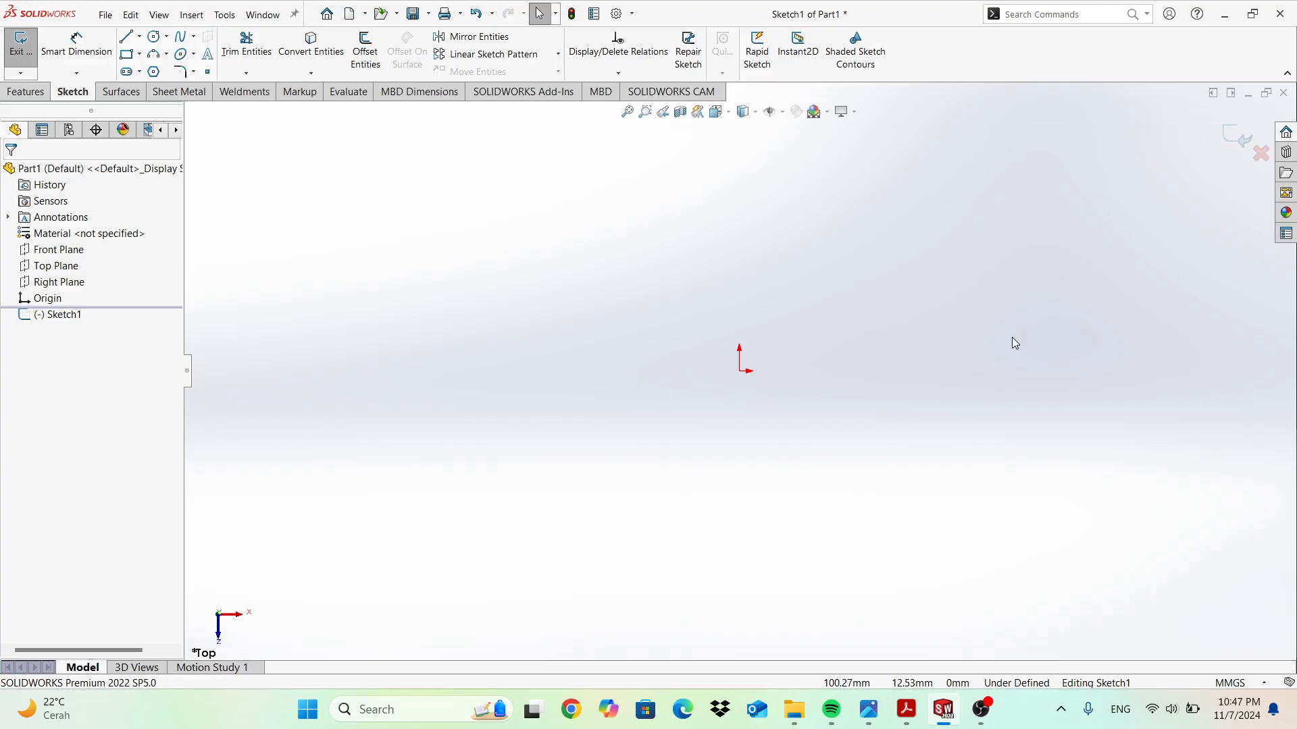
click(125, 37)
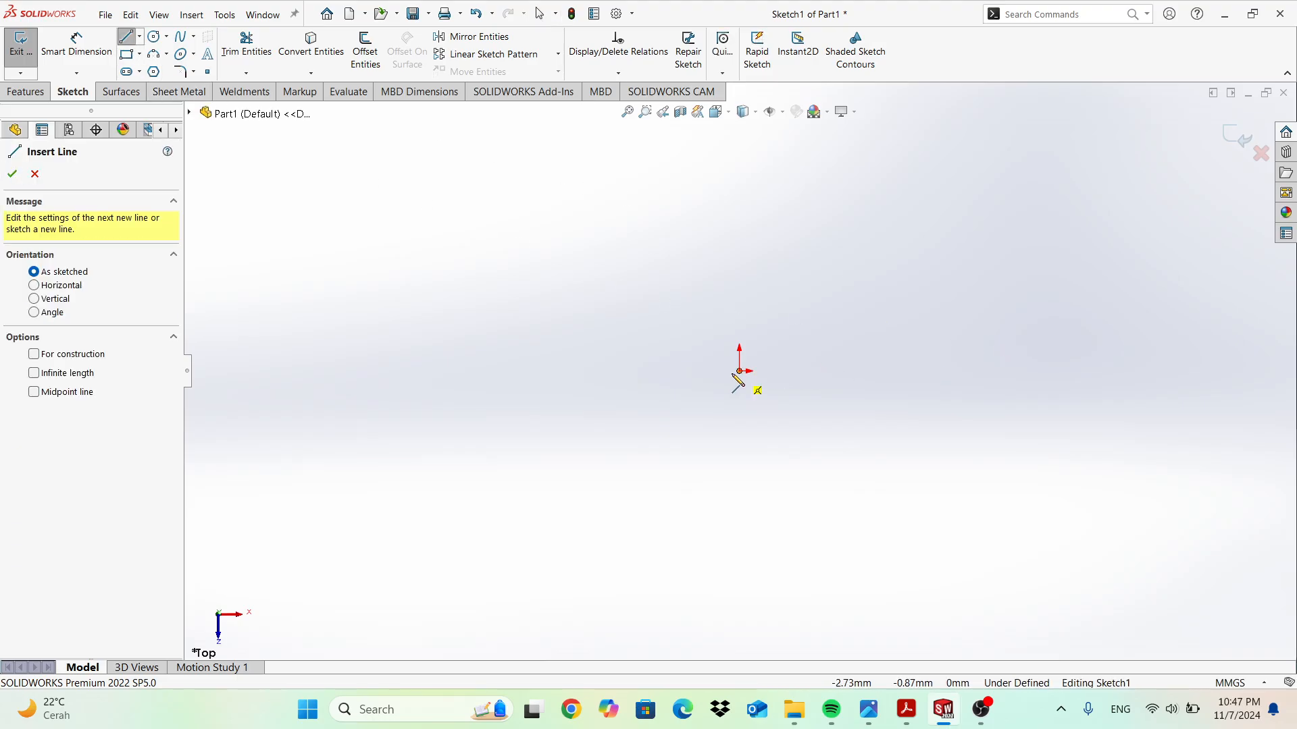
click(743, 370)
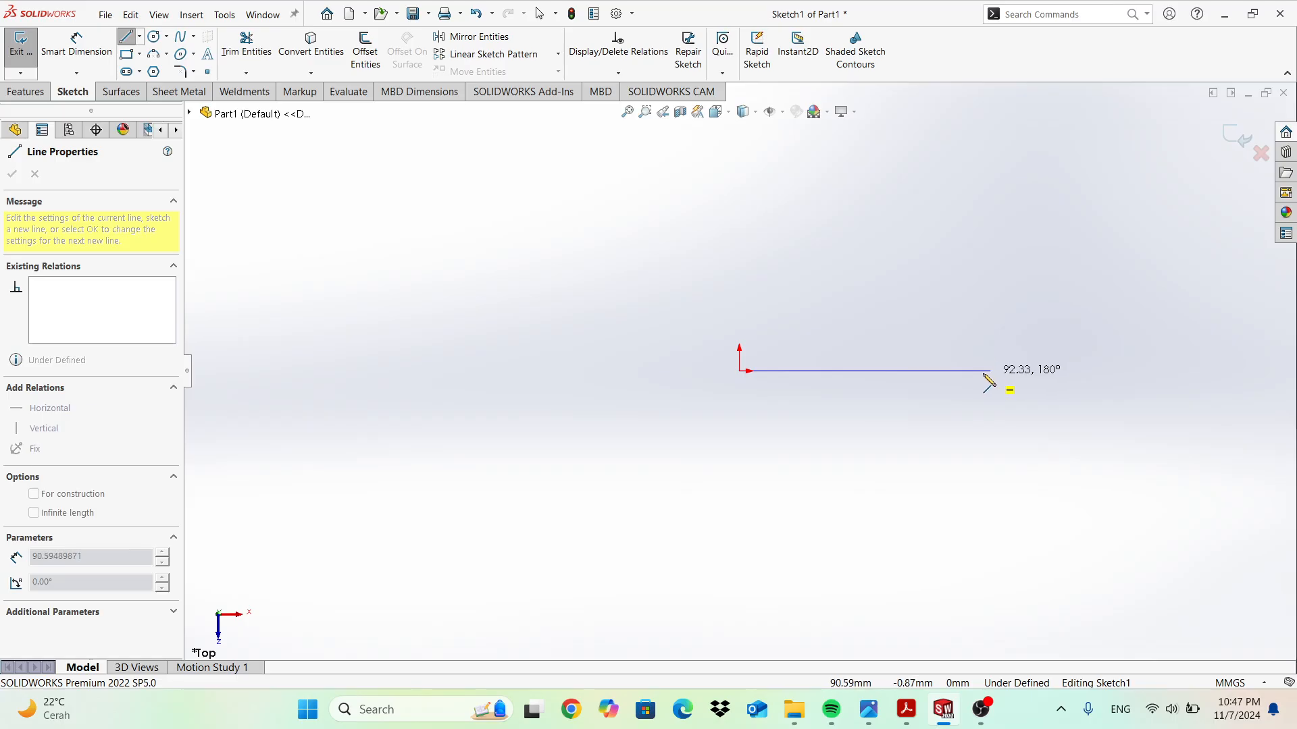
click(983, 371)
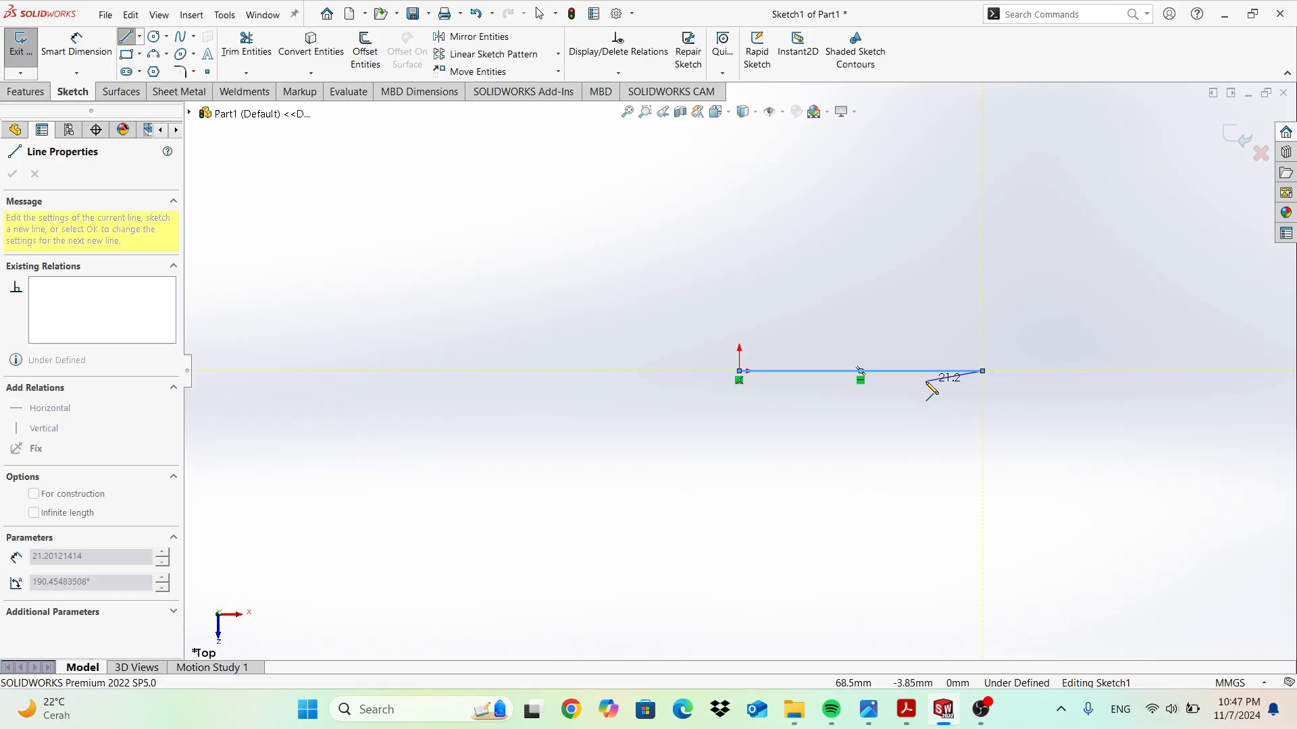
click(76, 46)
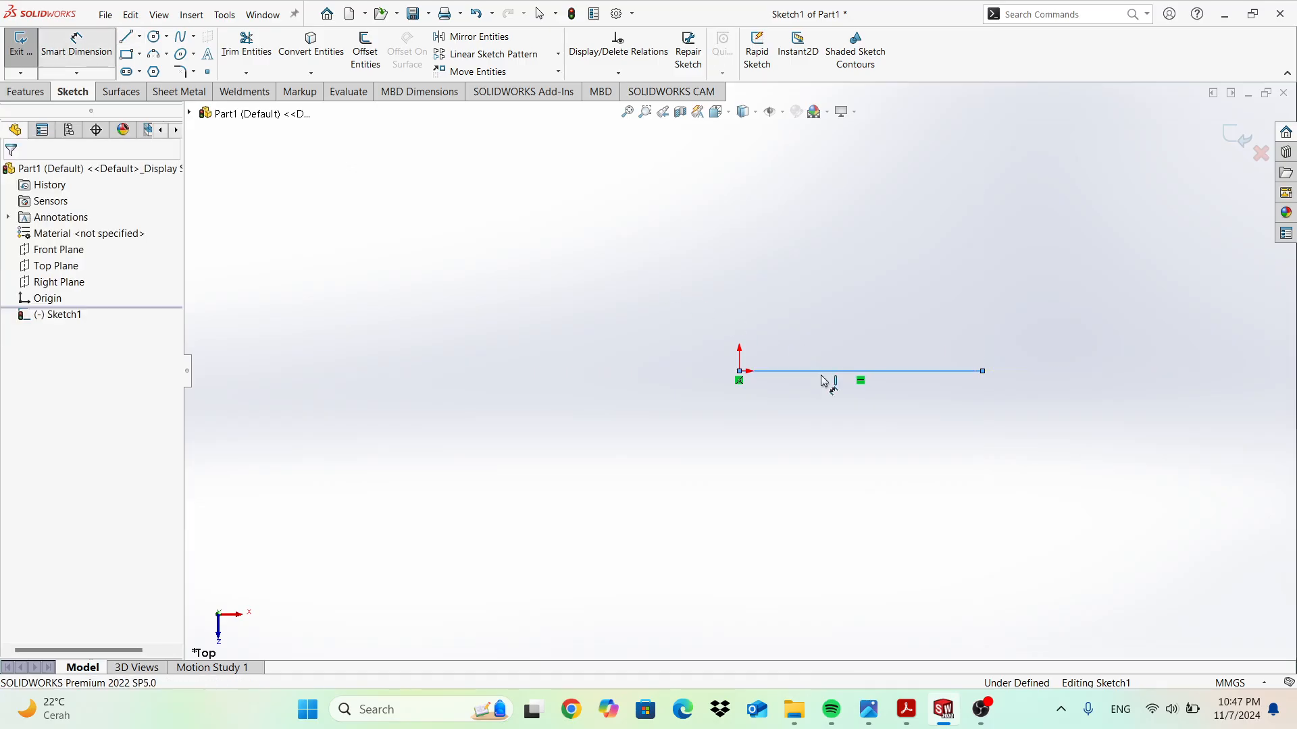
click(818, 375)
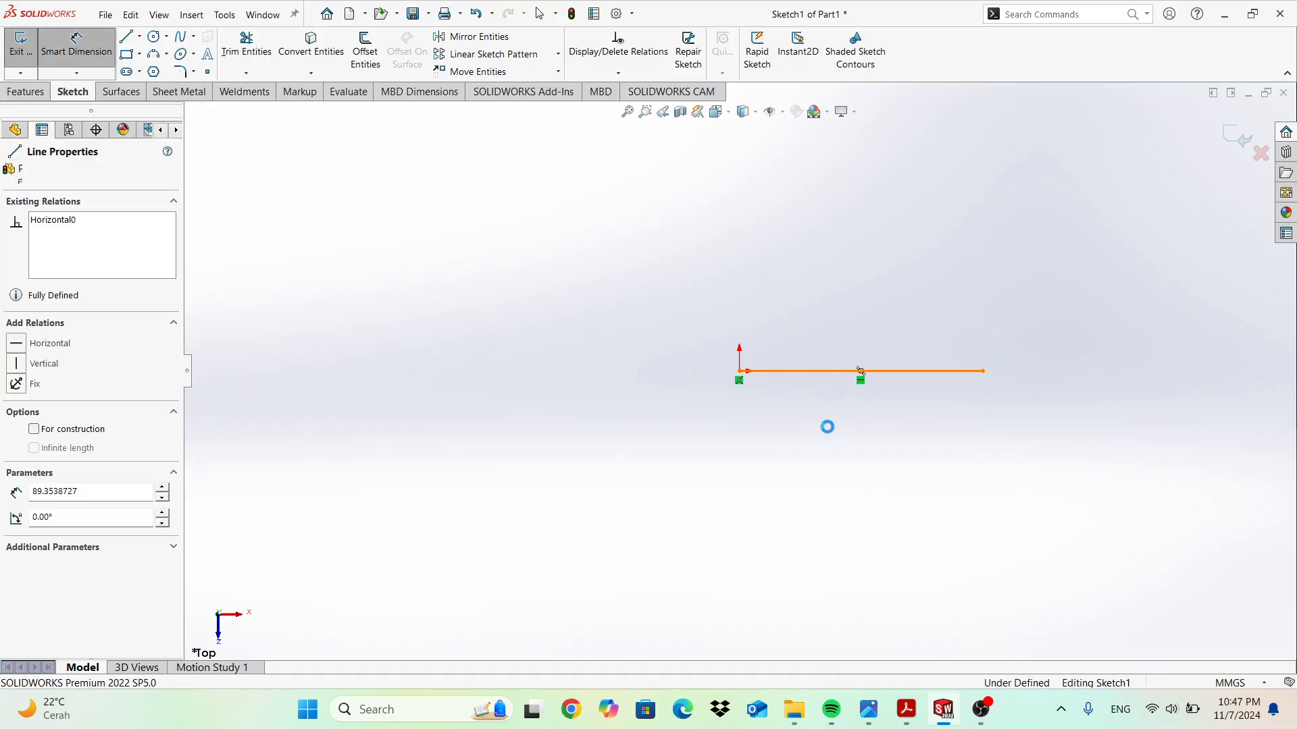
click(829, 428)
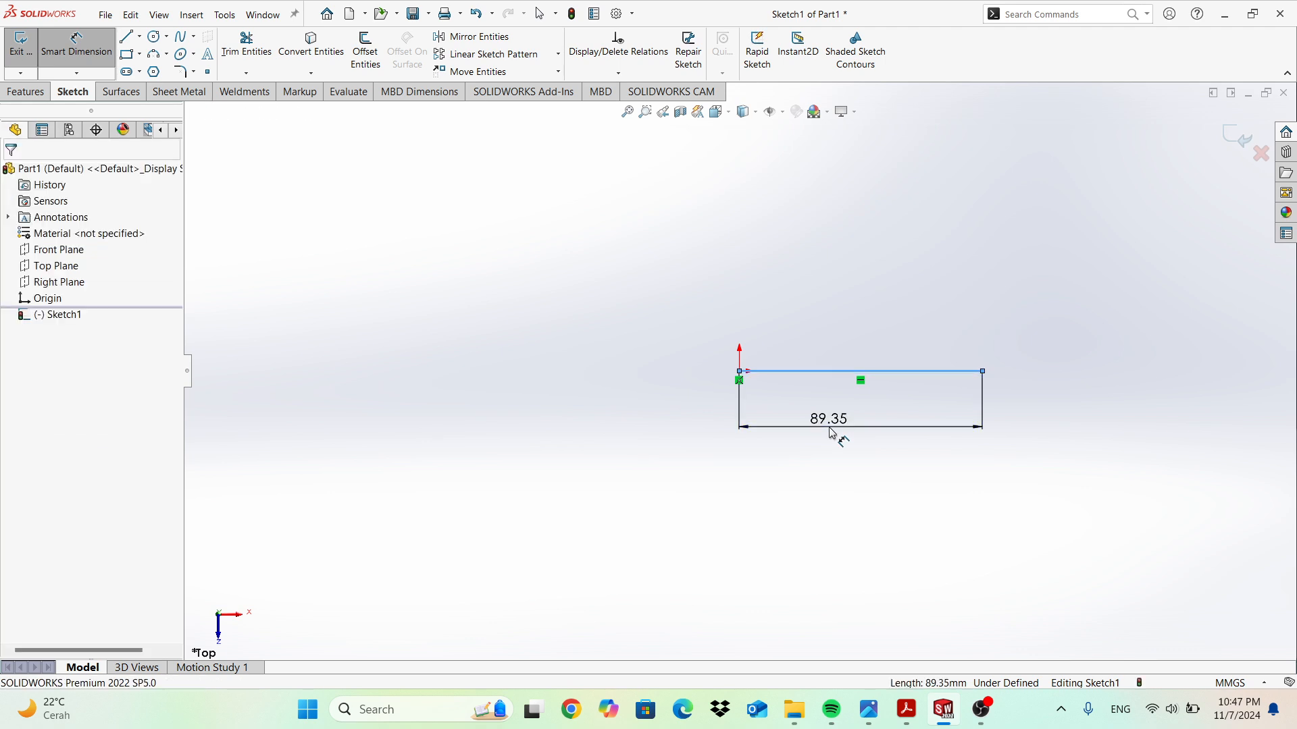
double_click(832, 430)
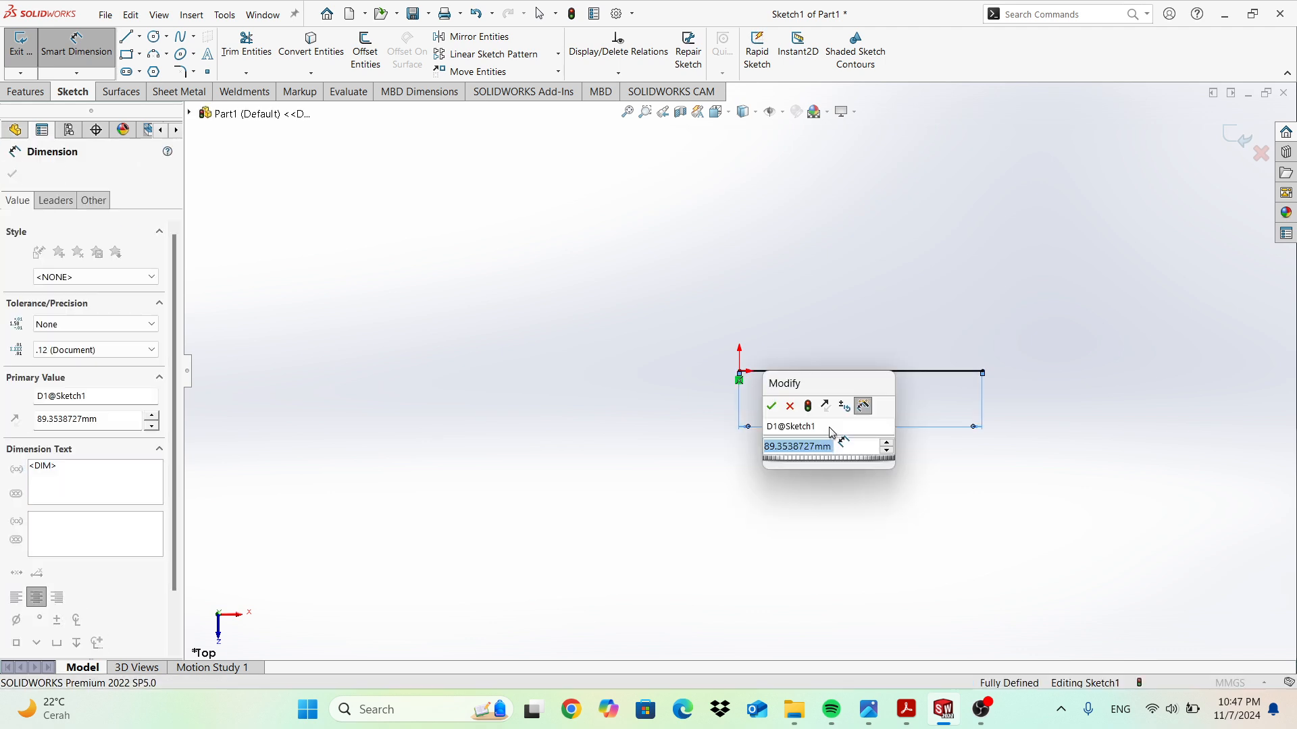
text(100)
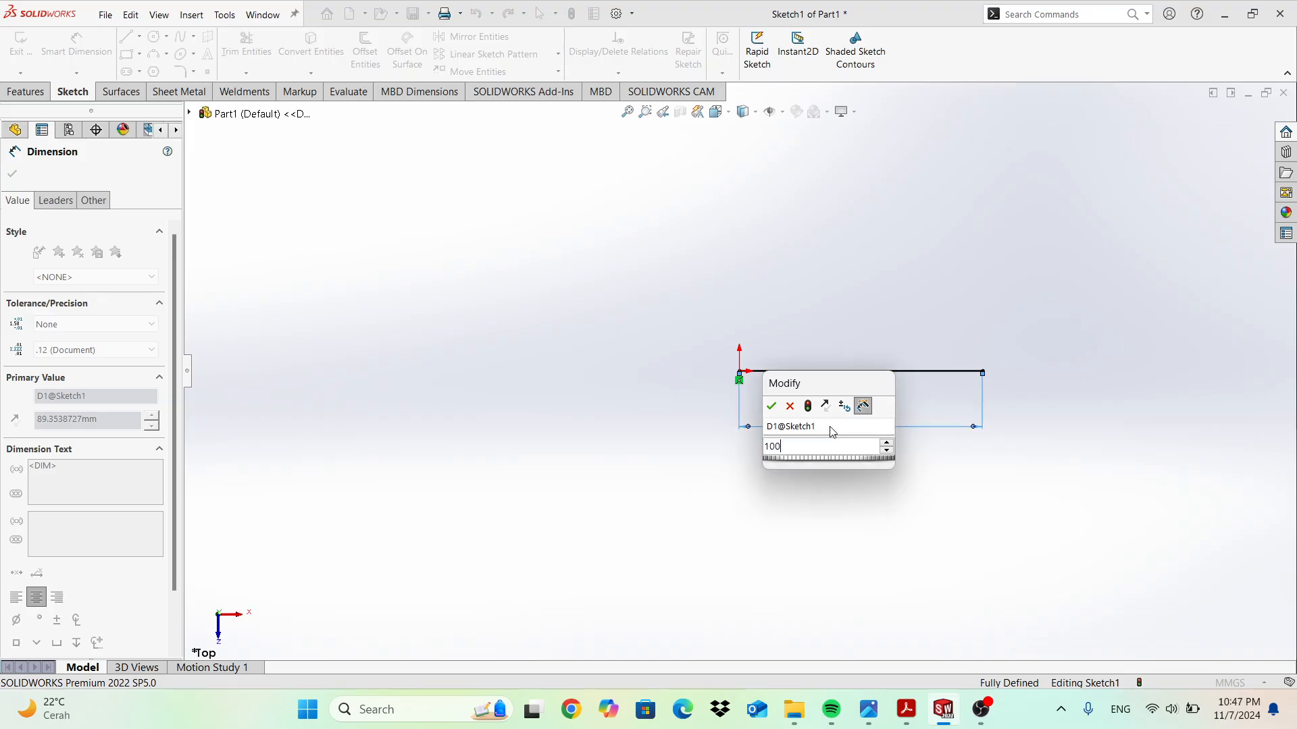
key(Return)
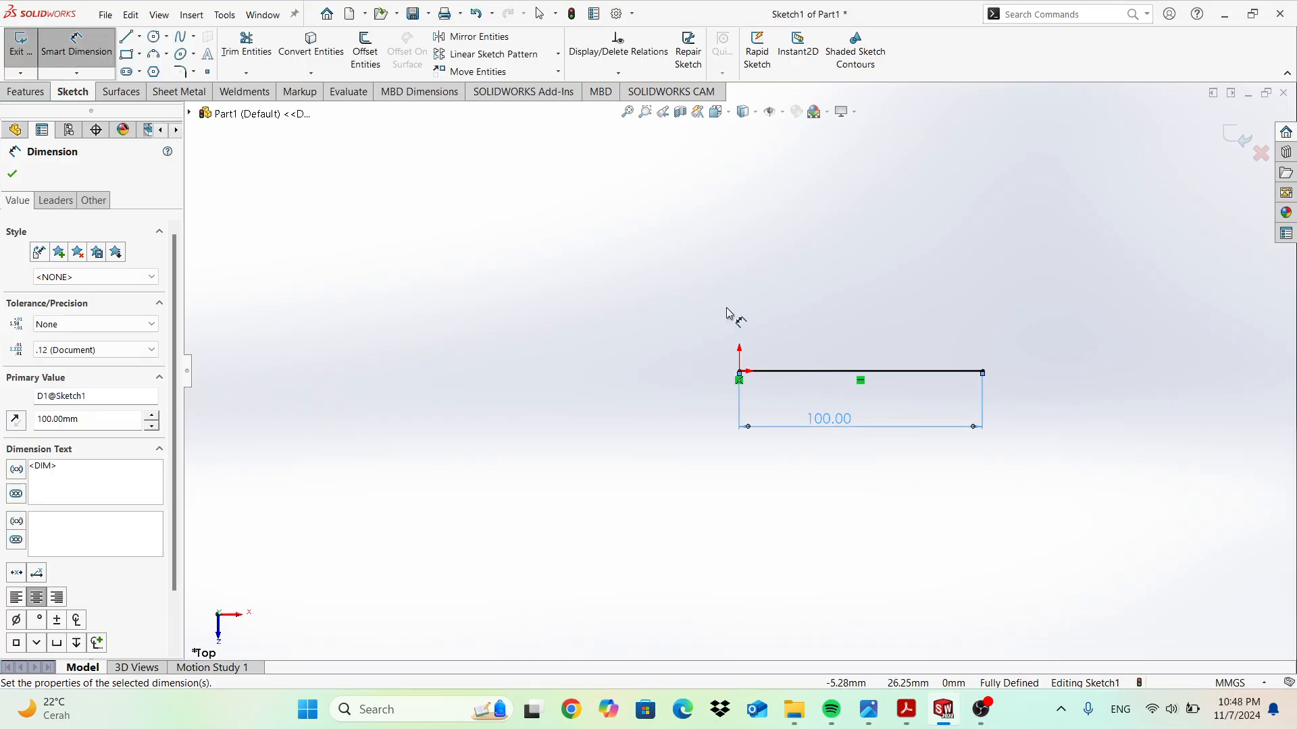
key(Escape)
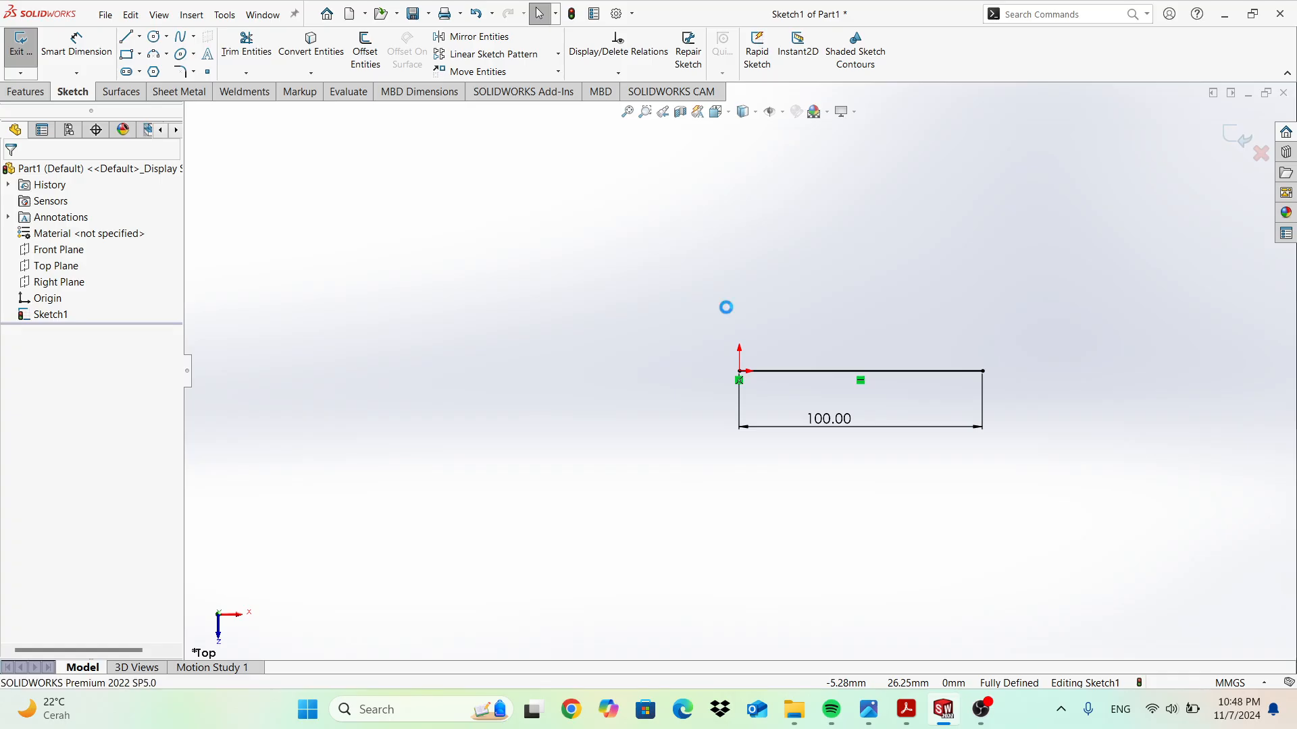
key(ctrl+a)
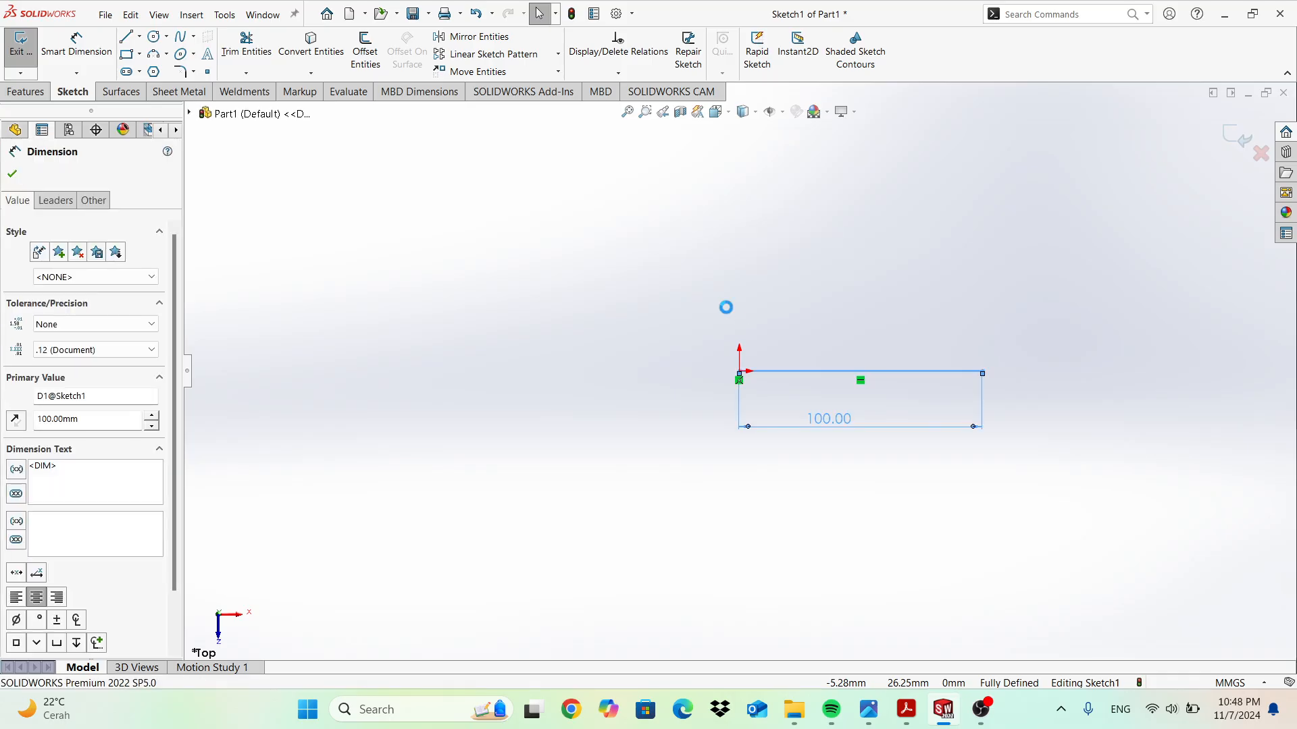
key(Delete)
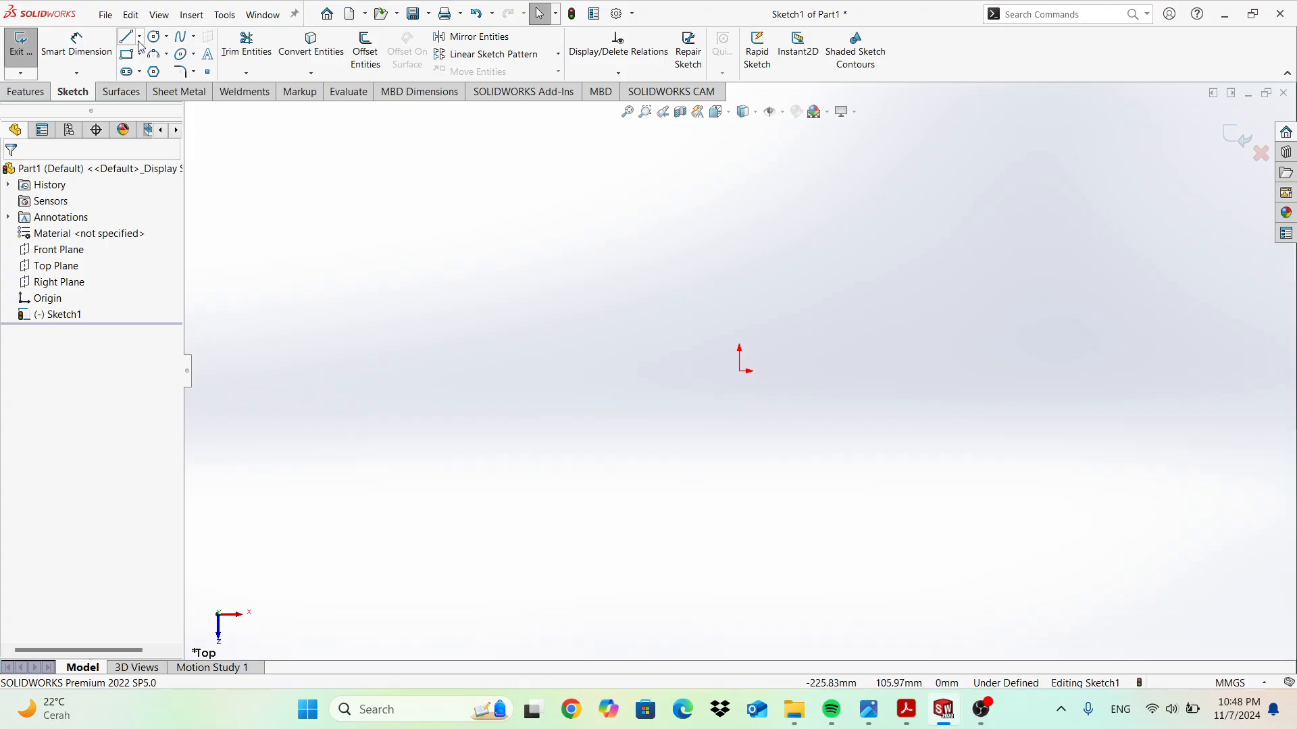
click(139, 37)
click(164, 71)
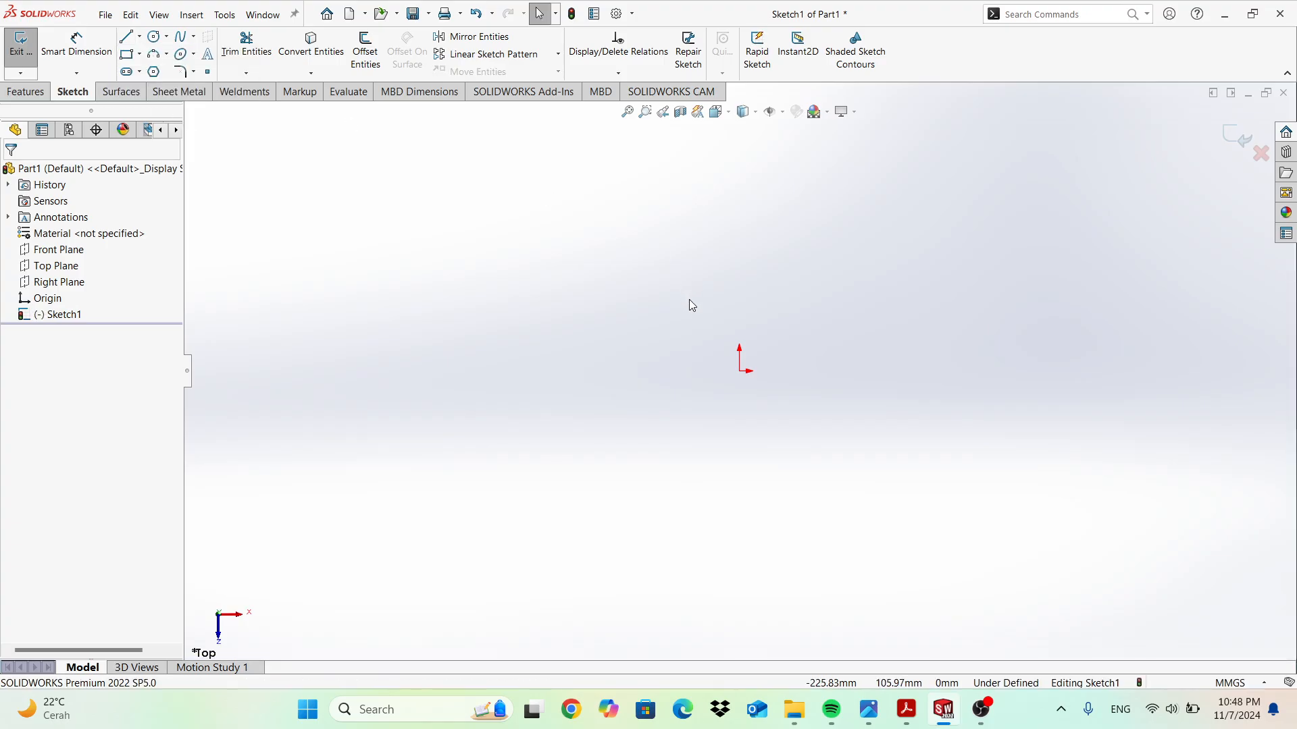
click(741, 371)
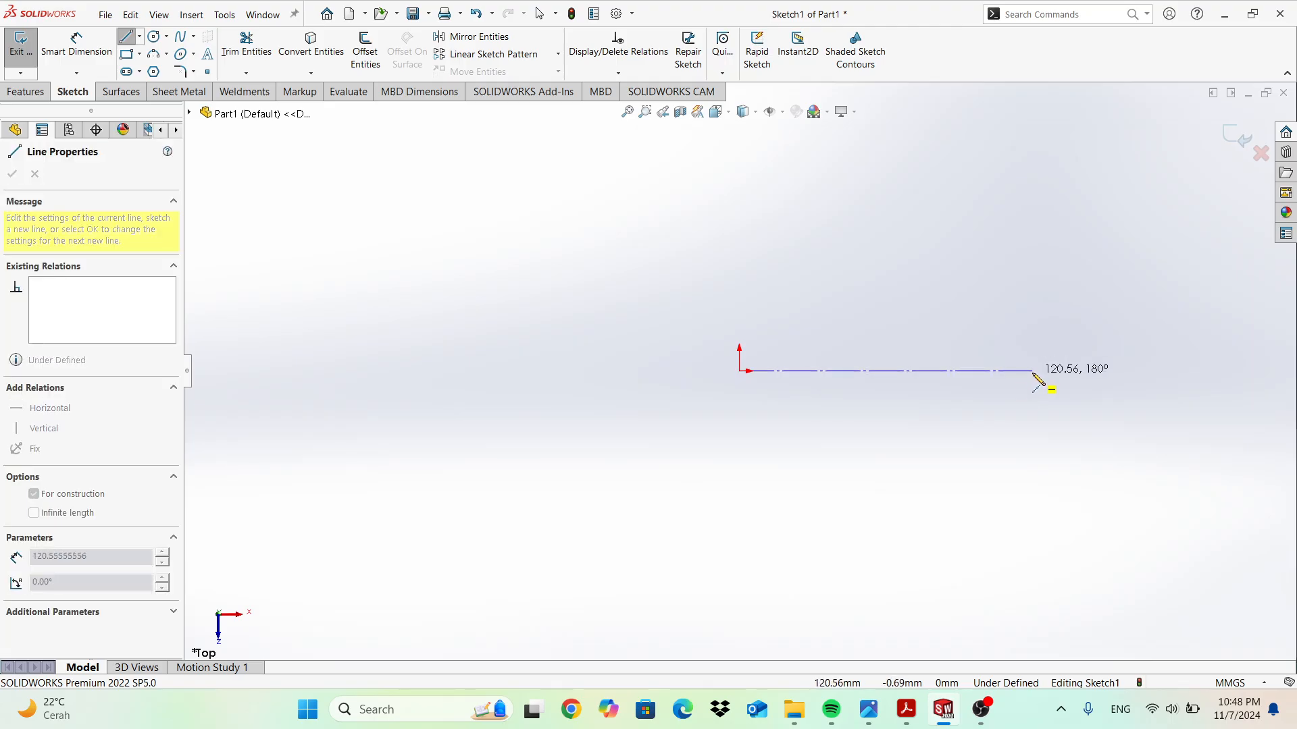
click(1033, 372)
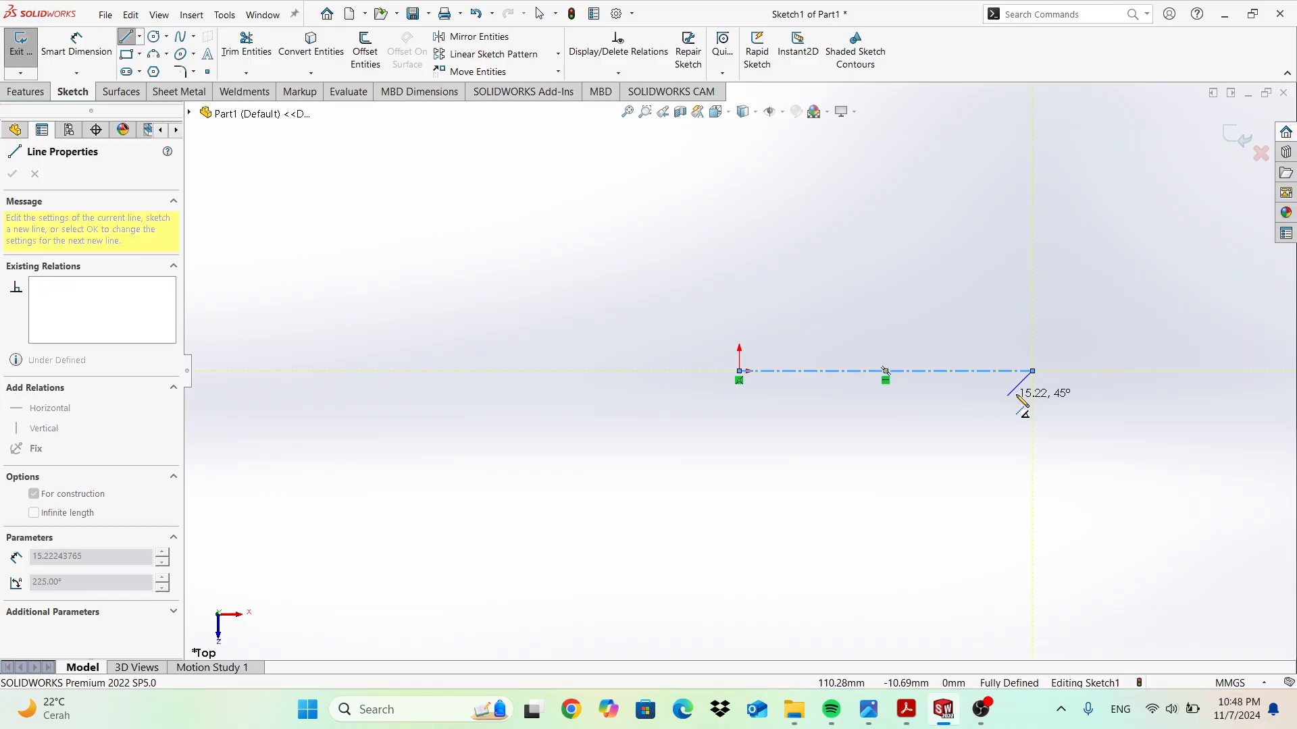
key(Escape)
key(Escape)
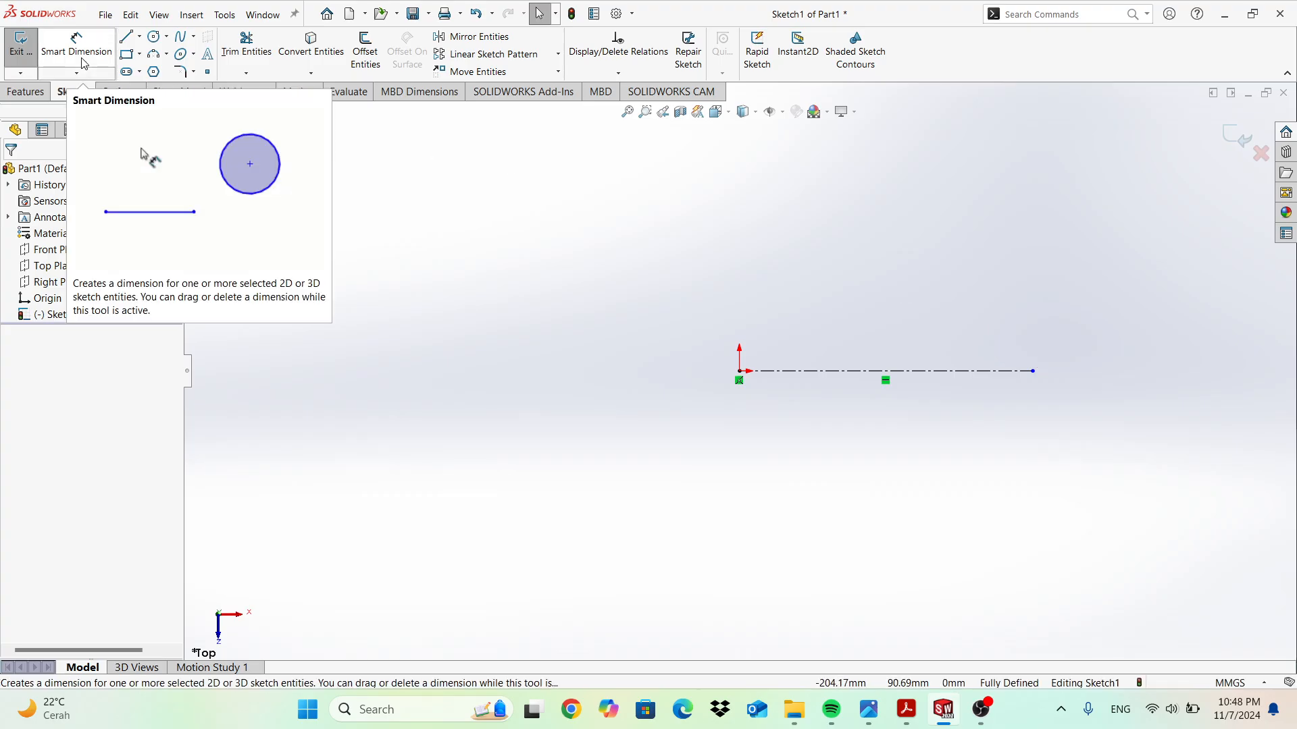
key(ctrl+z)
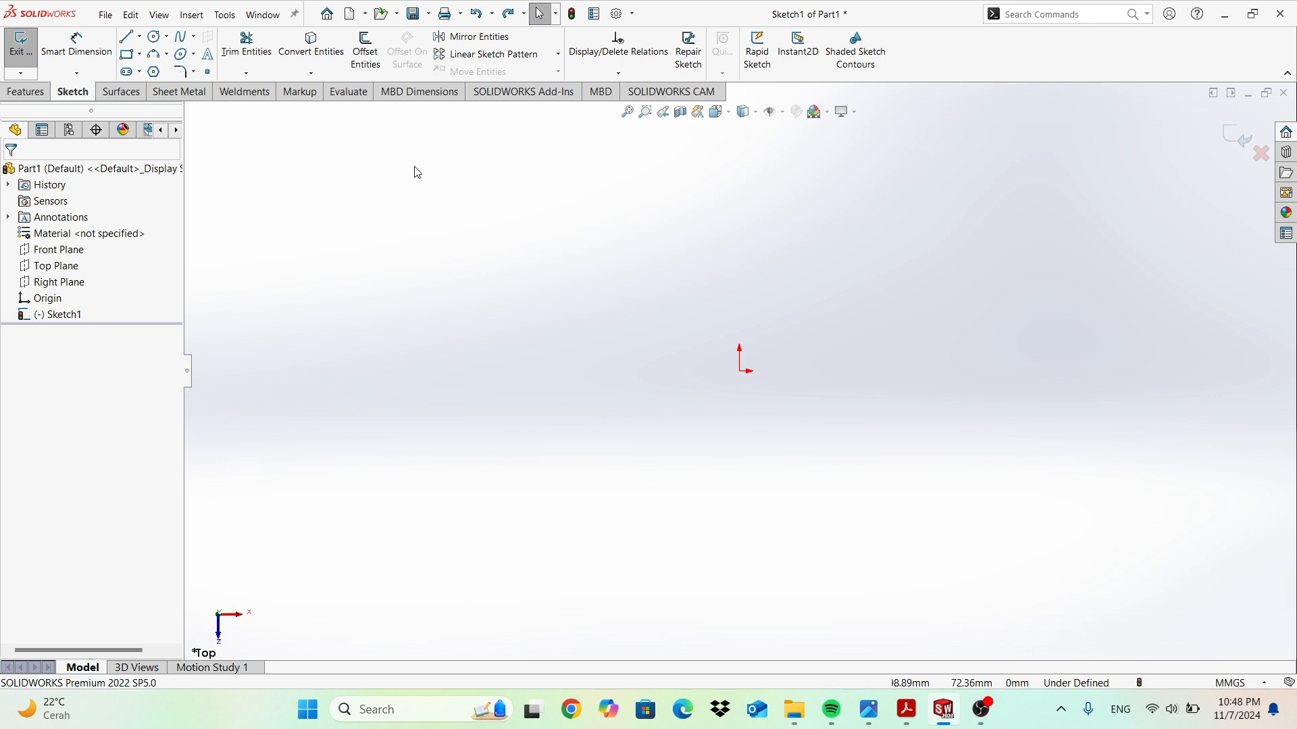
click(139, 37)
click(164, 88)
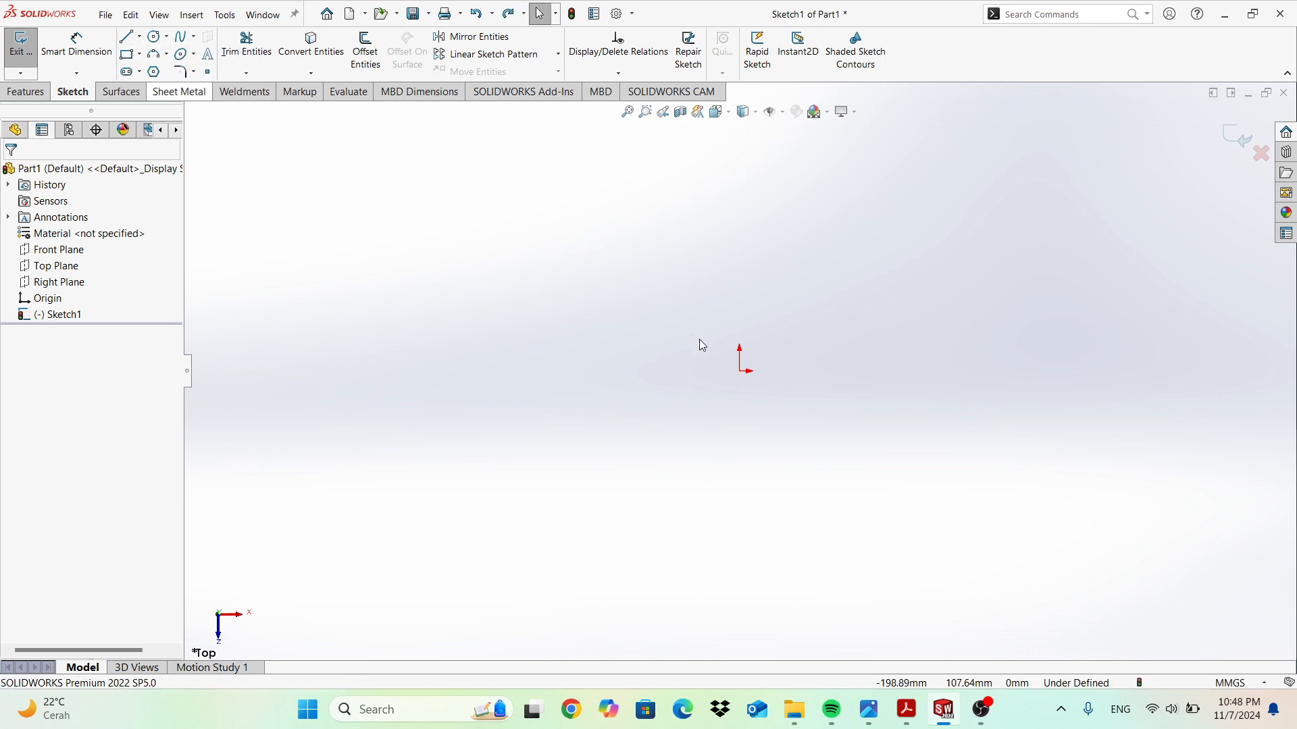
click(739, 372)
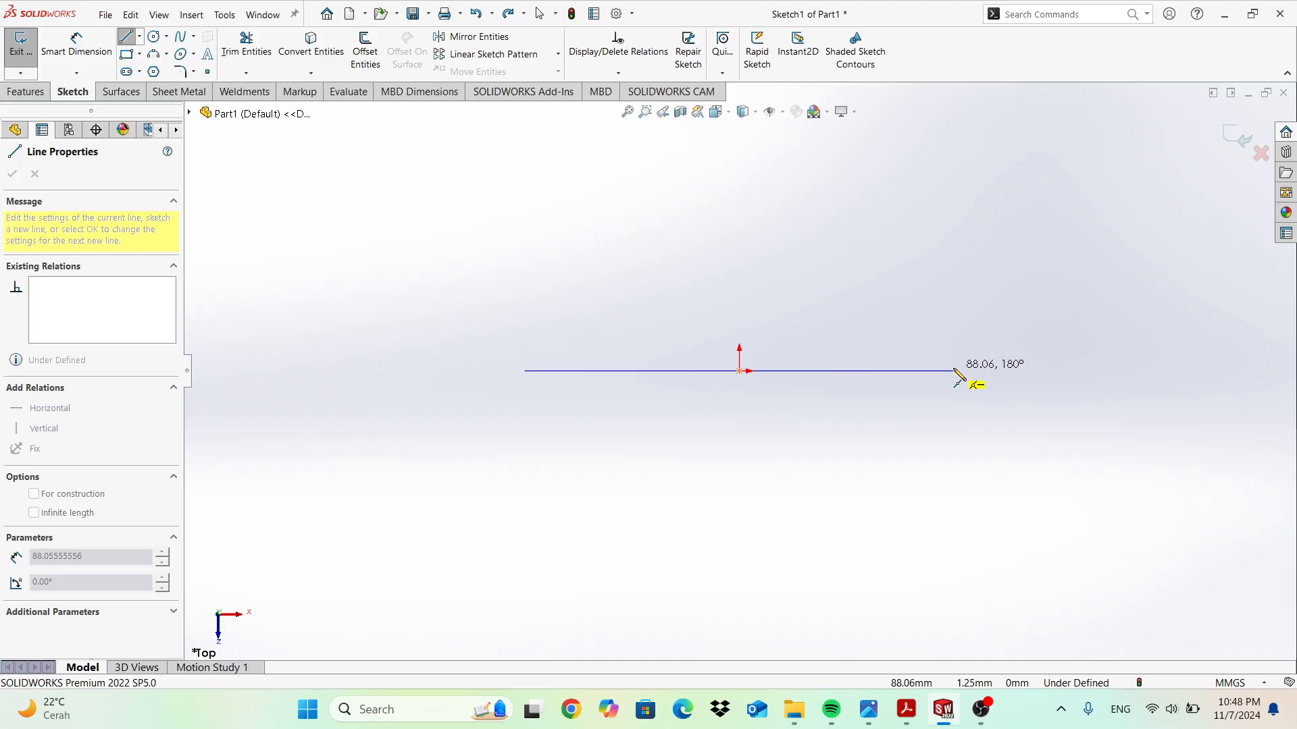
click(954, 371)
key(Escape)
key(Escape)
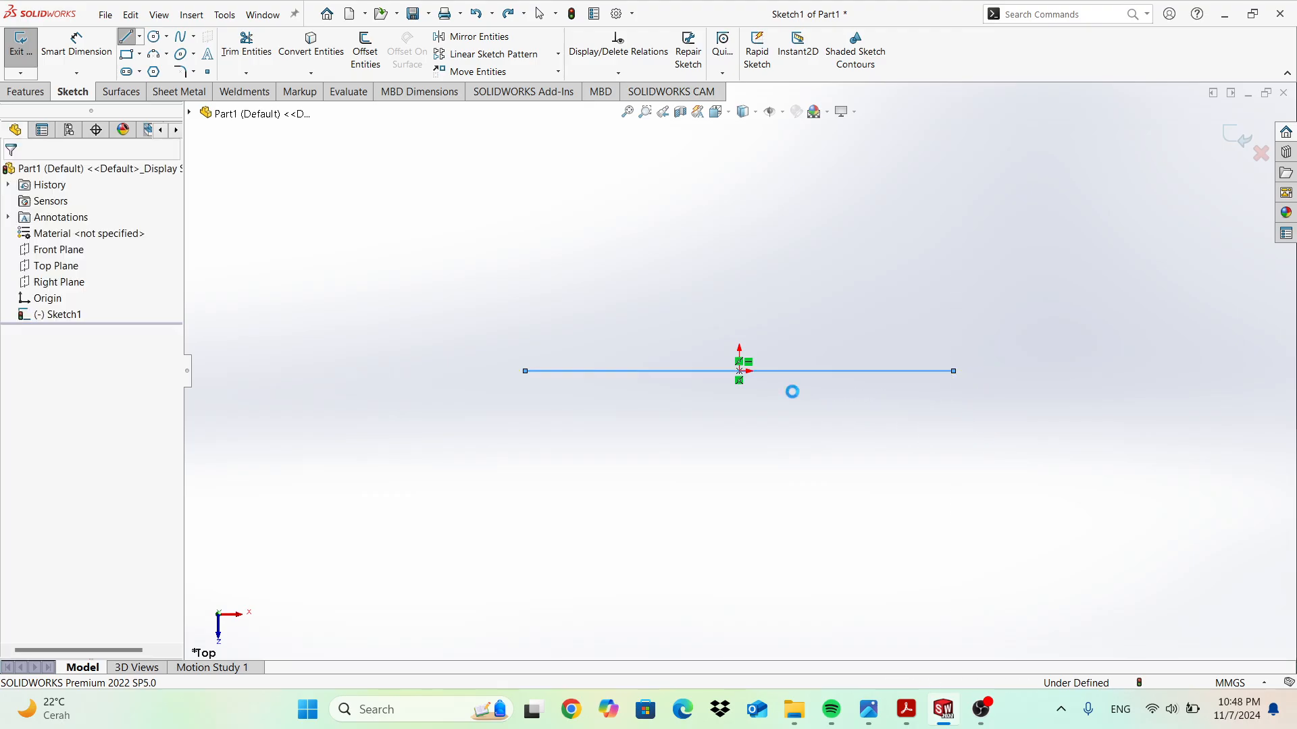
click(87, 60)
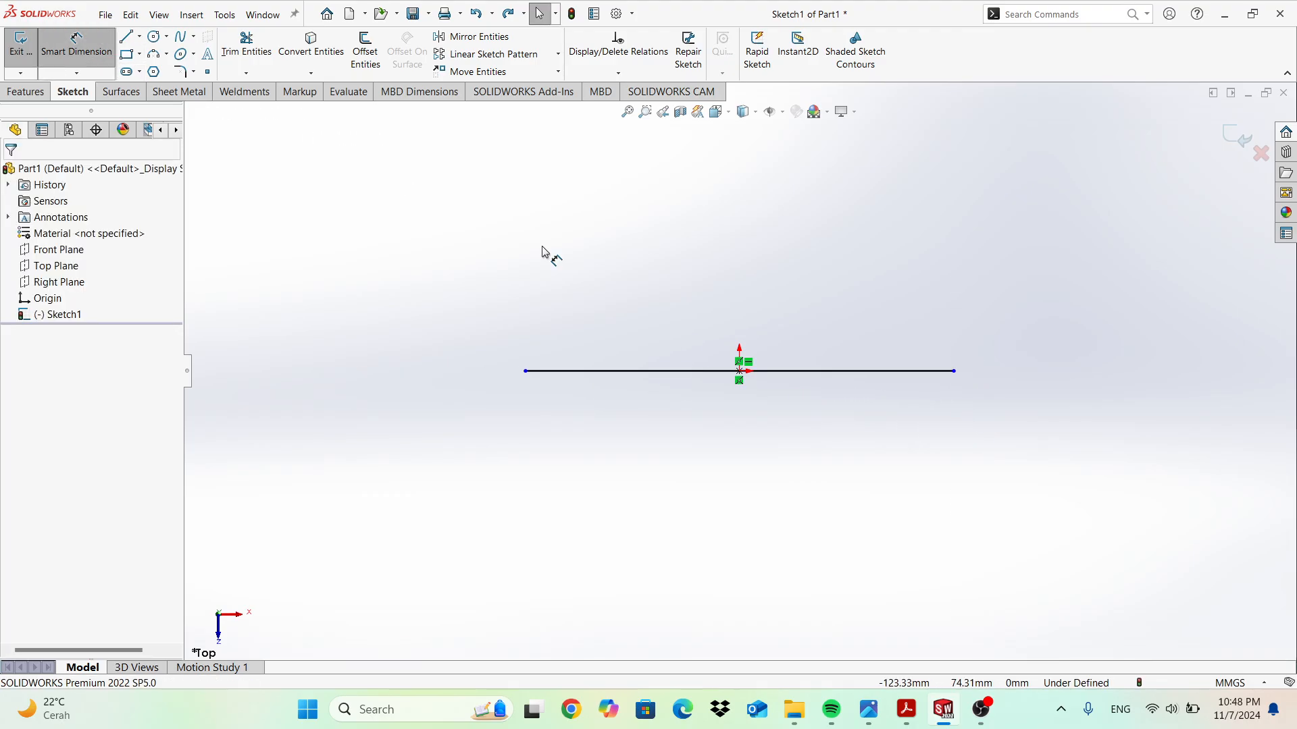
click(787, 427)
click(776, 437)
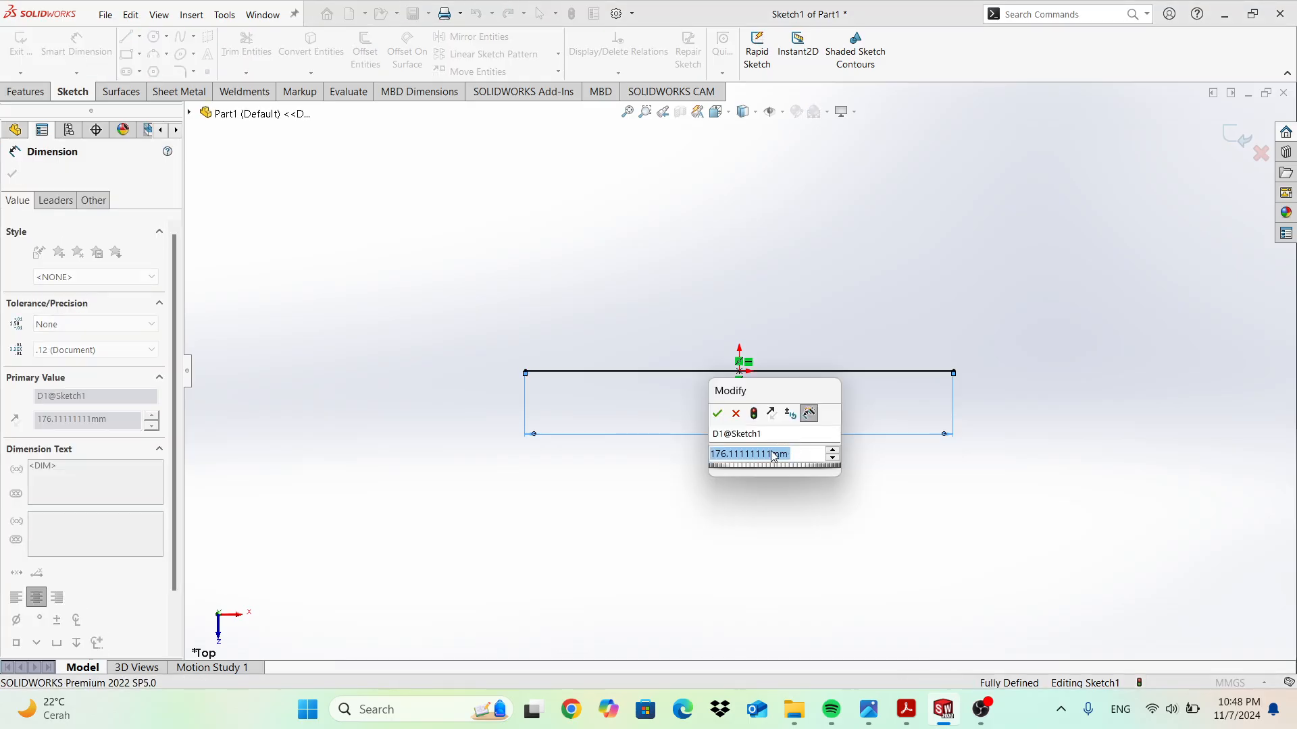
text(1)
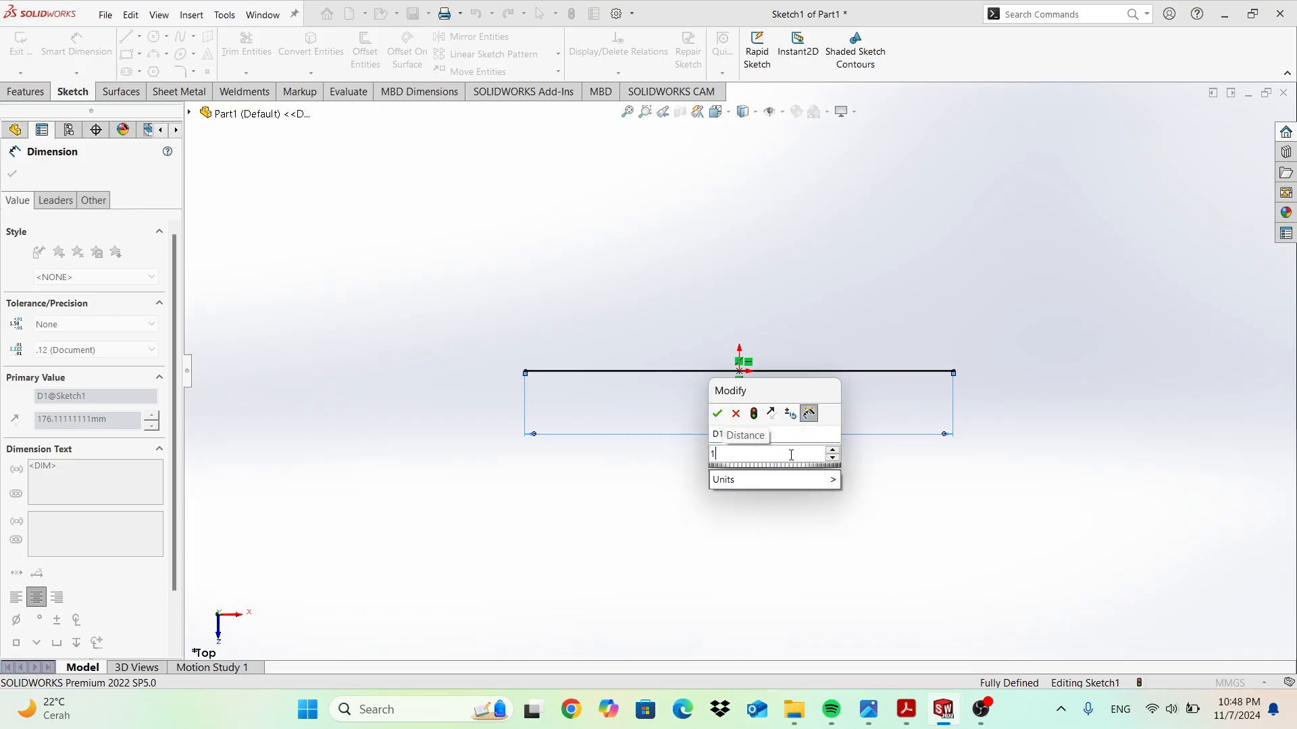
text(00)
key(Return)
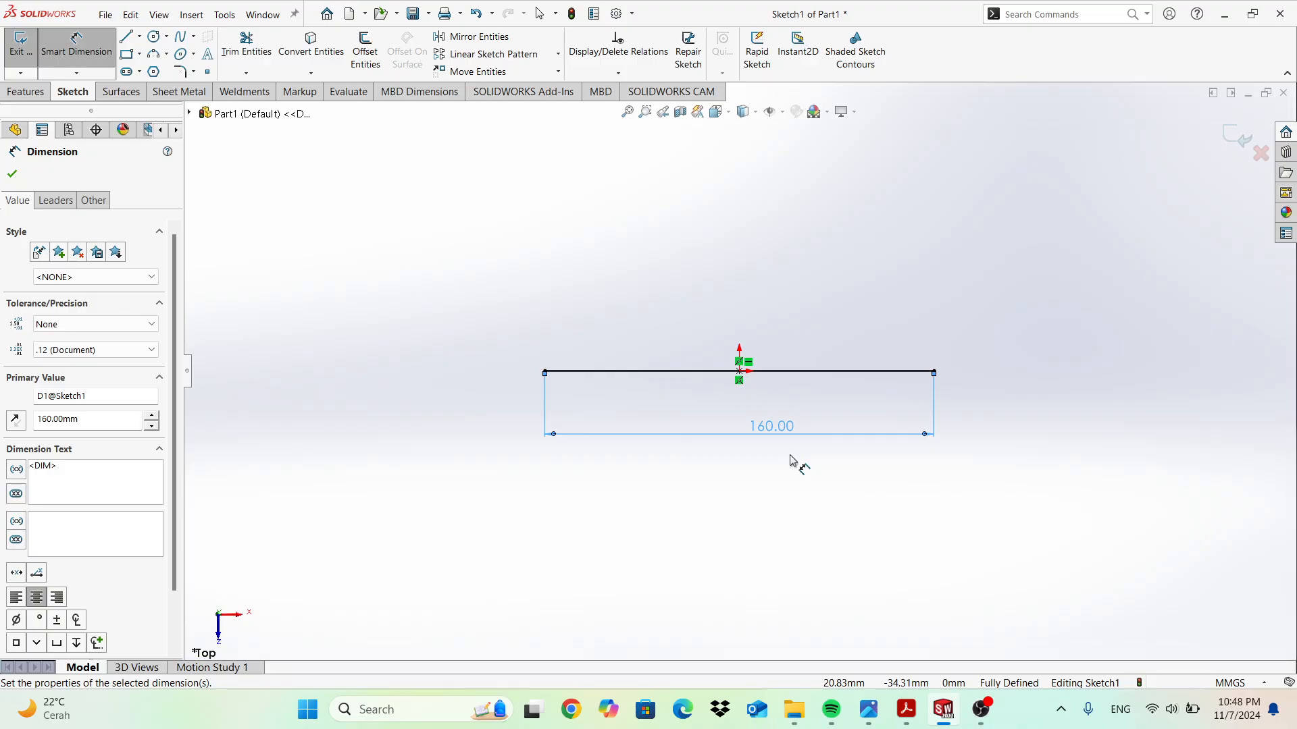
click(793, 461)
key(ctrl+z)
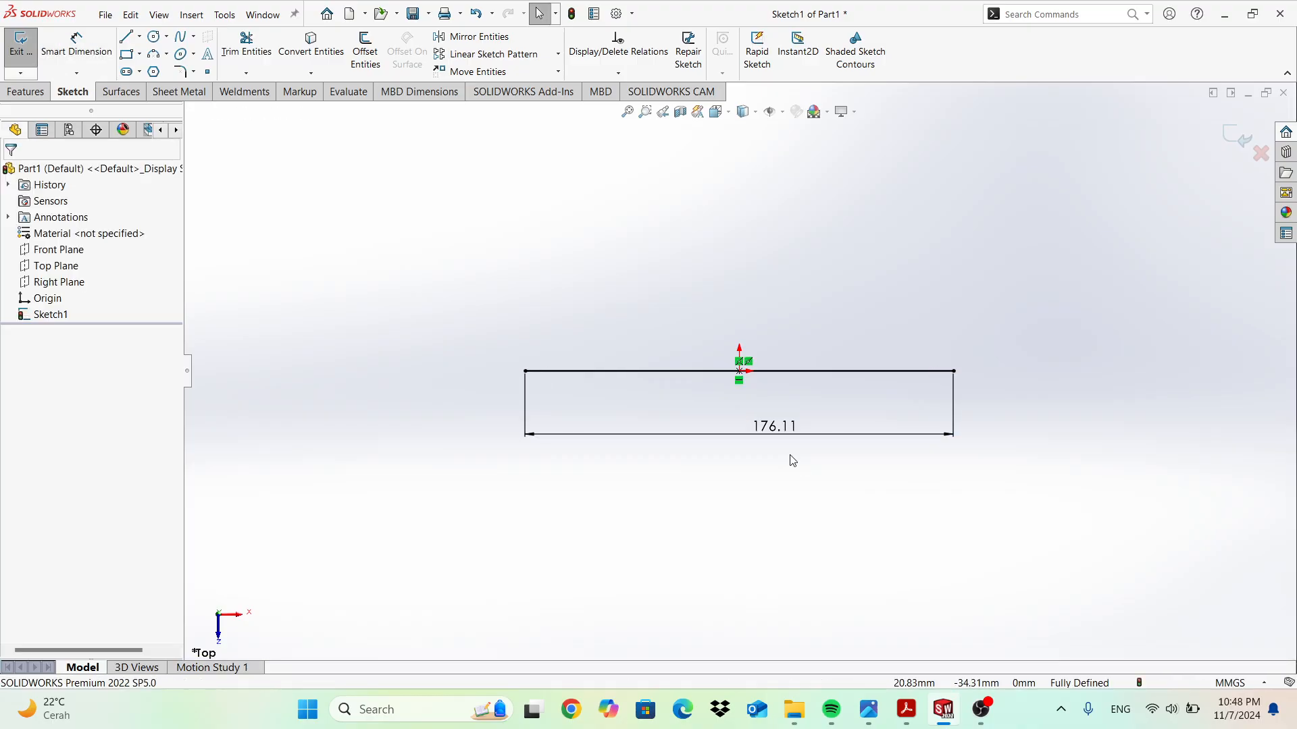
key(ctrl+z)
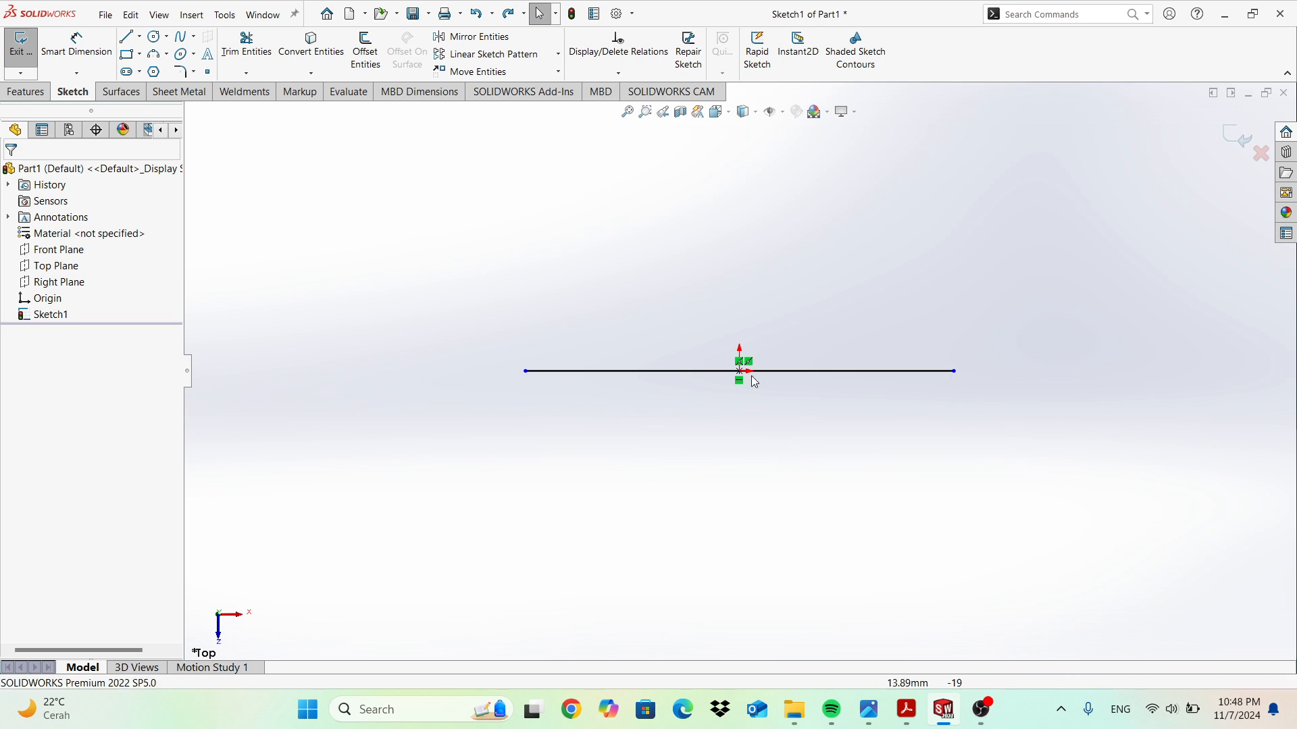
key(ctrl+z)
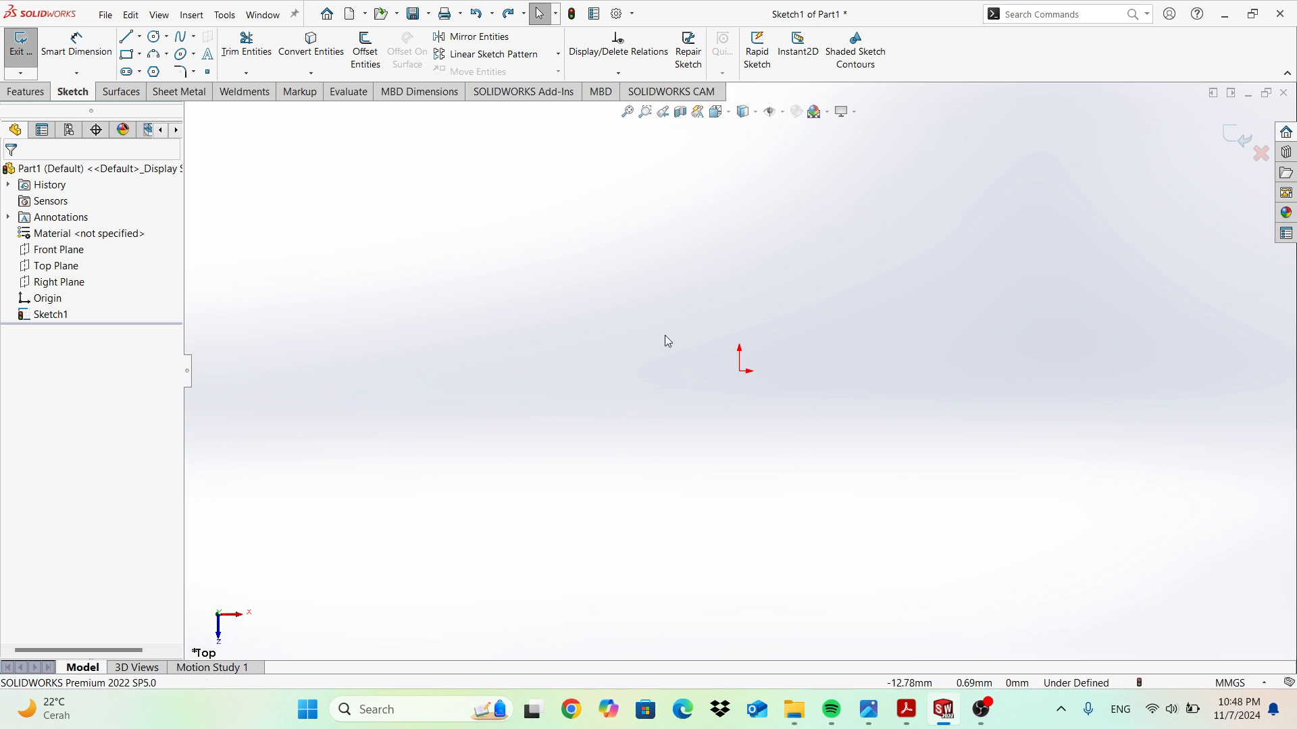
click(141, 54)
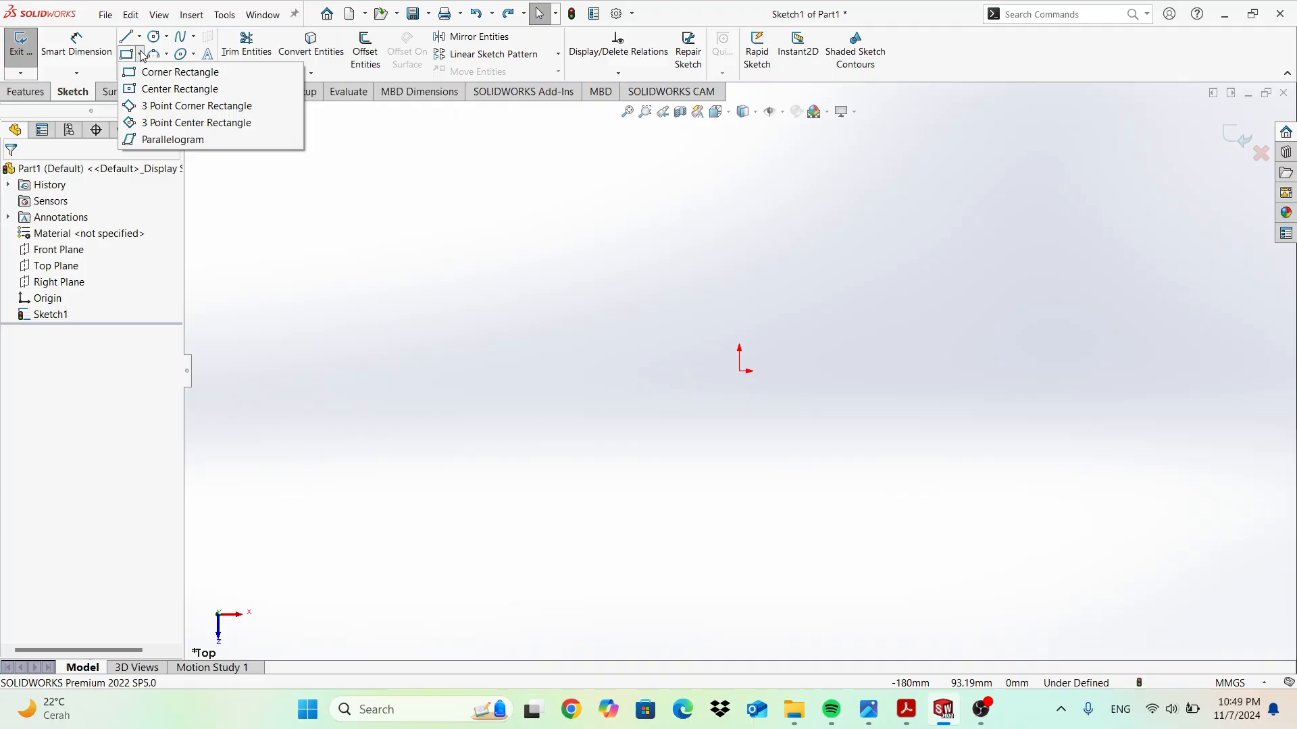
click(147, 72)
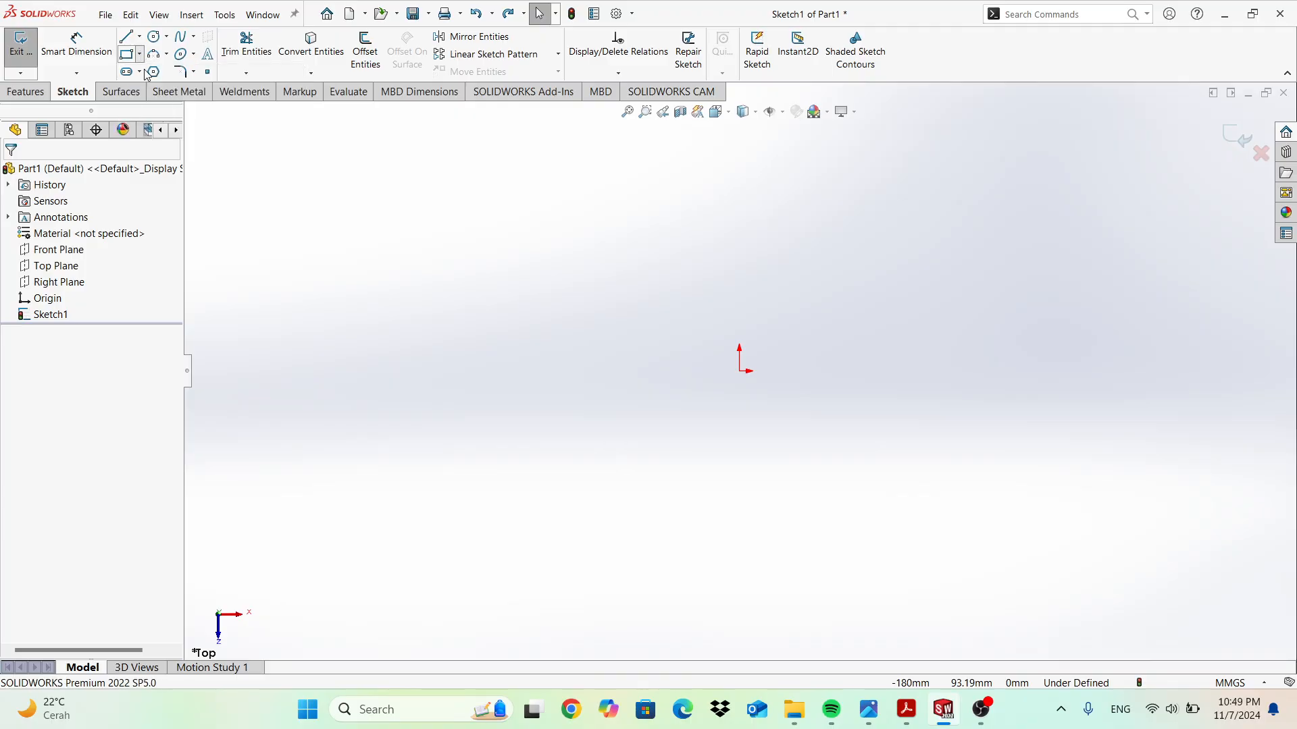
click(743, 372)
click(913, 447)
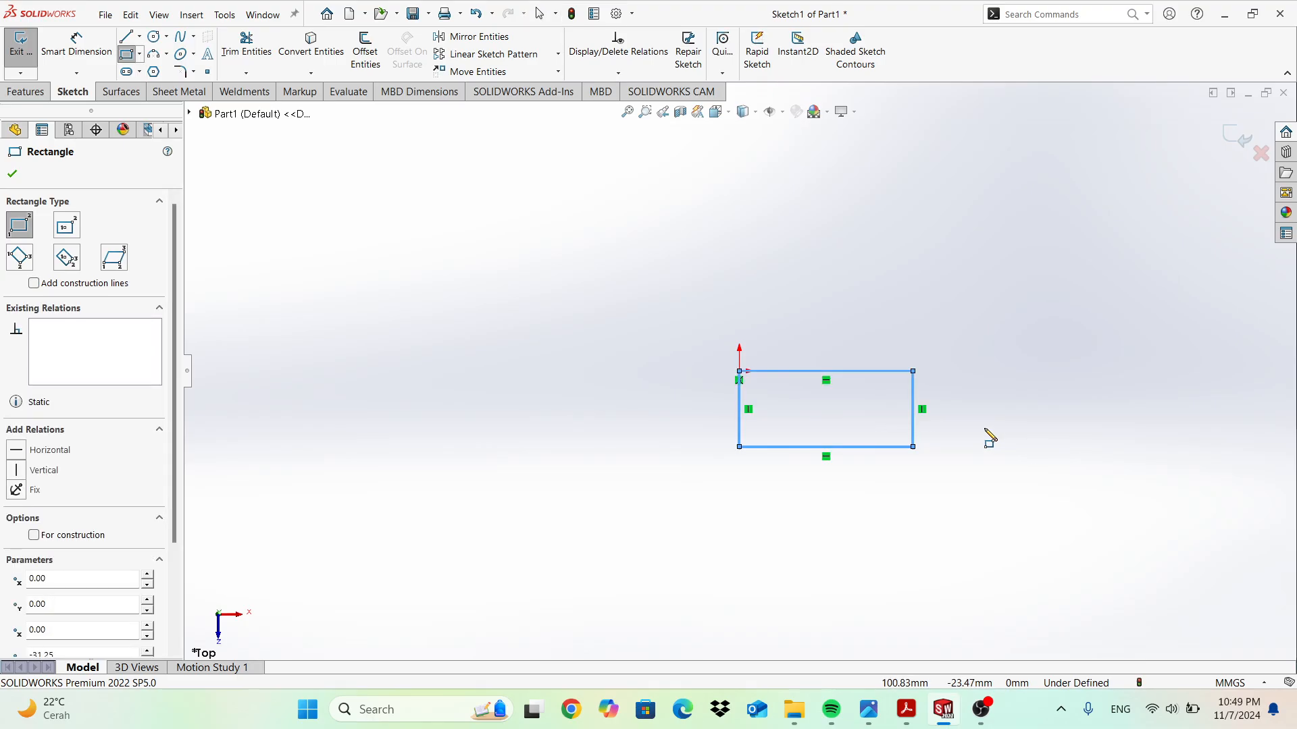
key(Escape)
key(ctrl+z)
click(140, 55)
click(169, 88)
click(742, 372)
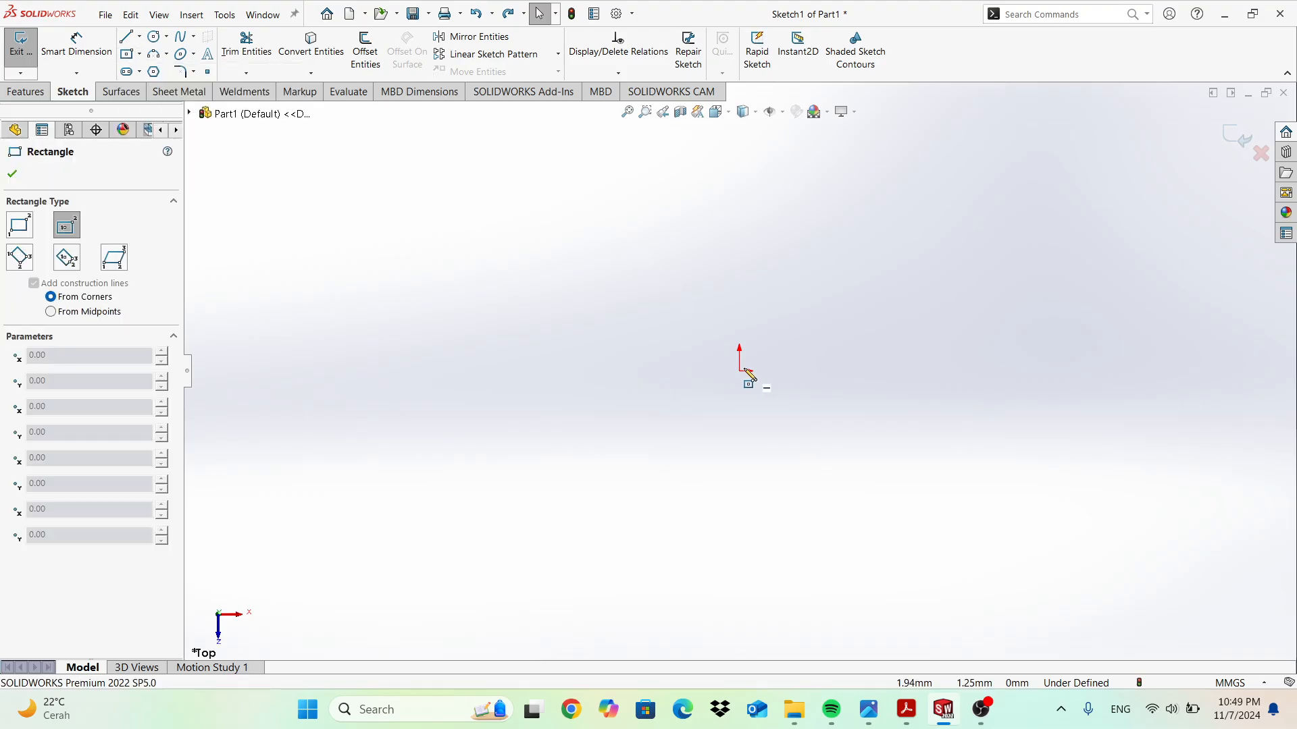
click(863, 462)
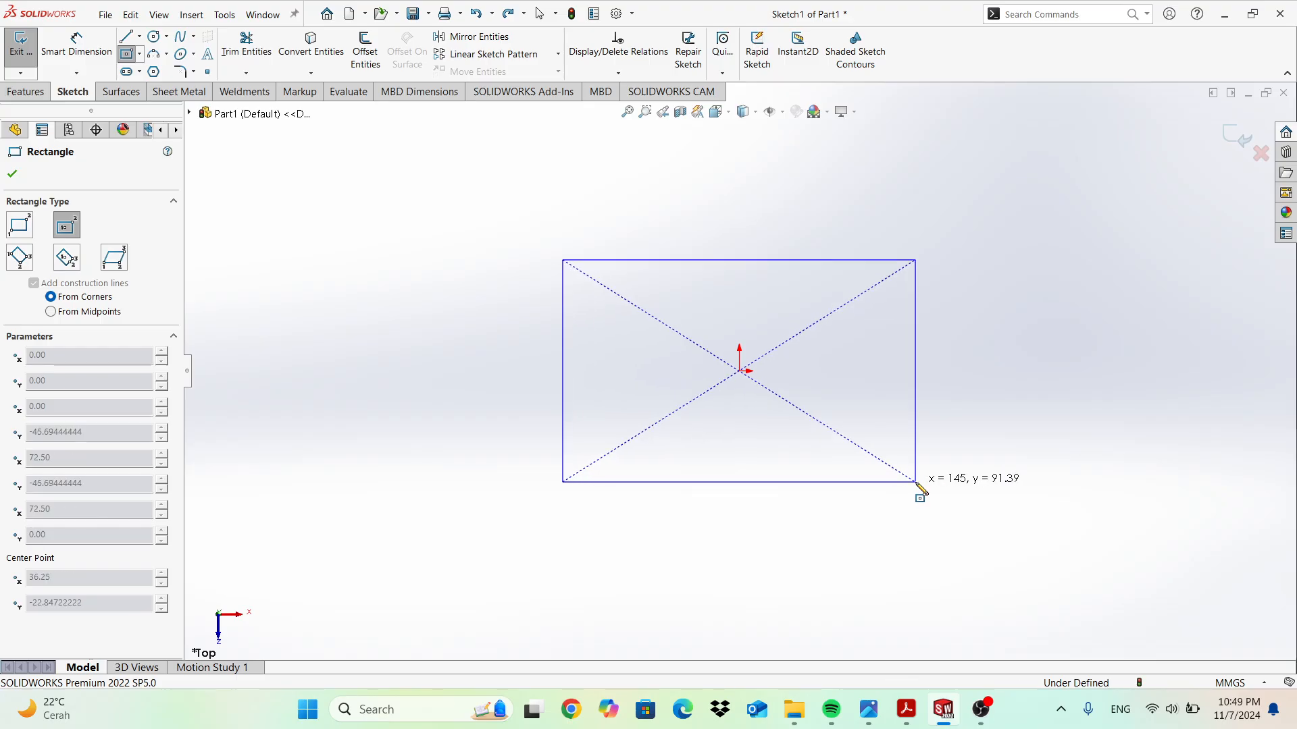
click(917, 484)
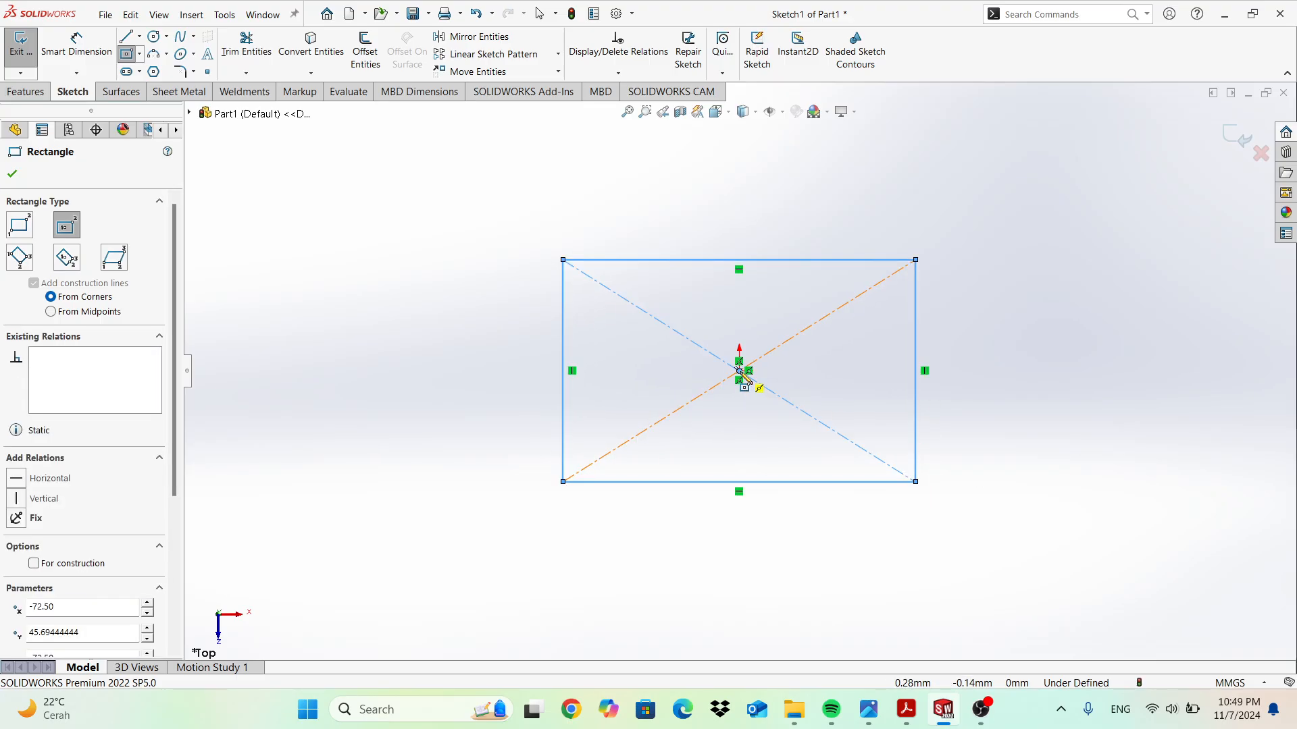
key(Escape)
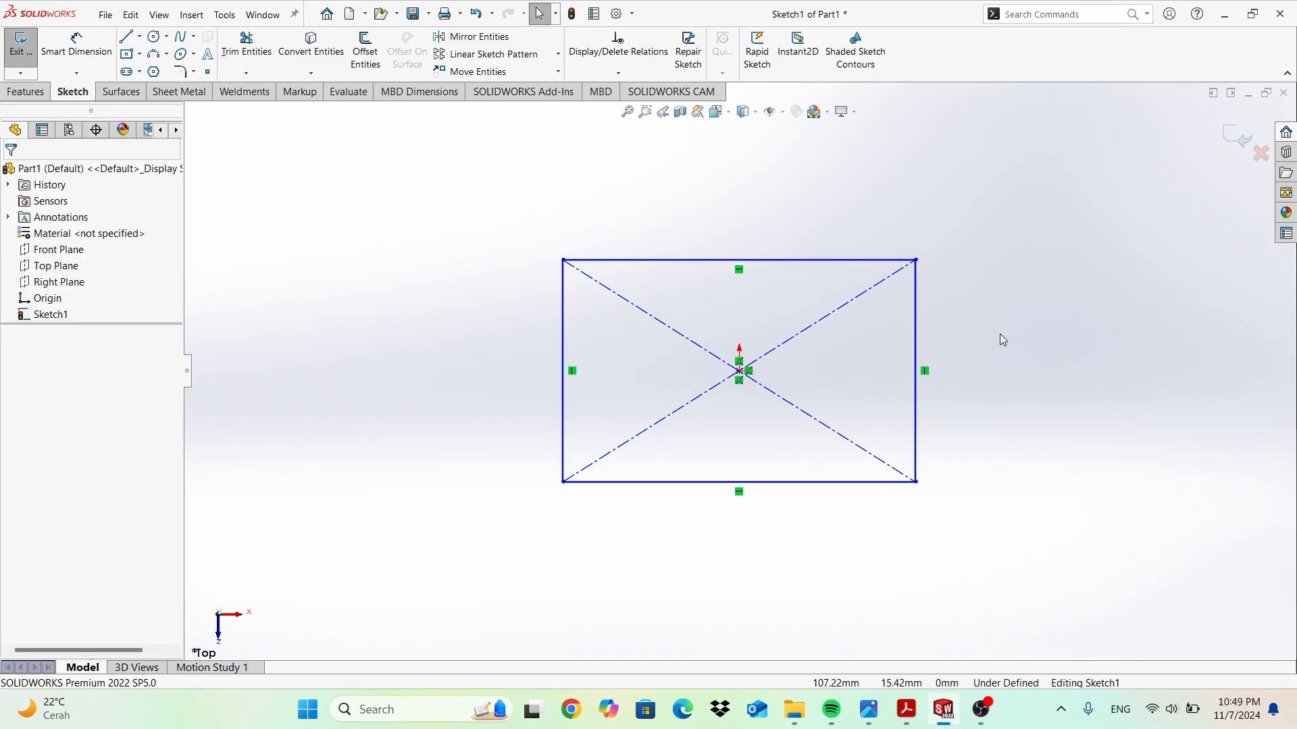
key(ctrl+z)
click(141, 56)
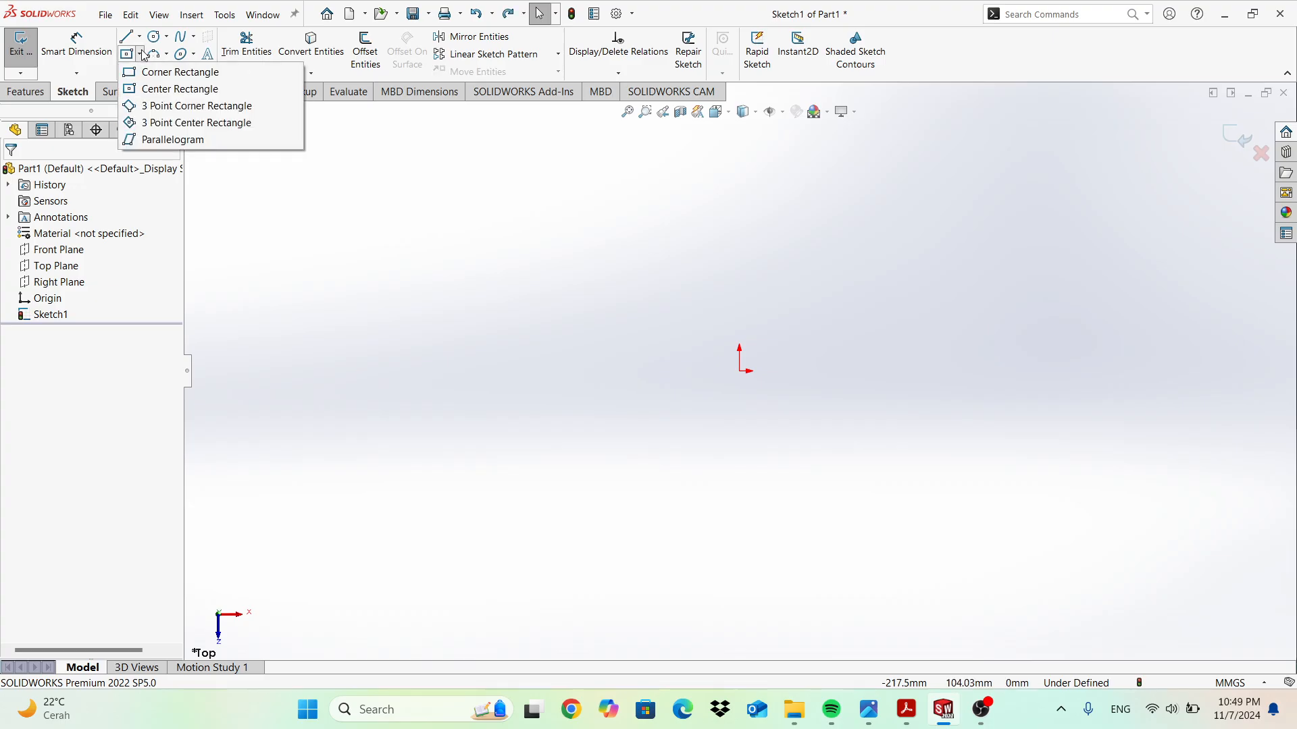
click(175, 105)
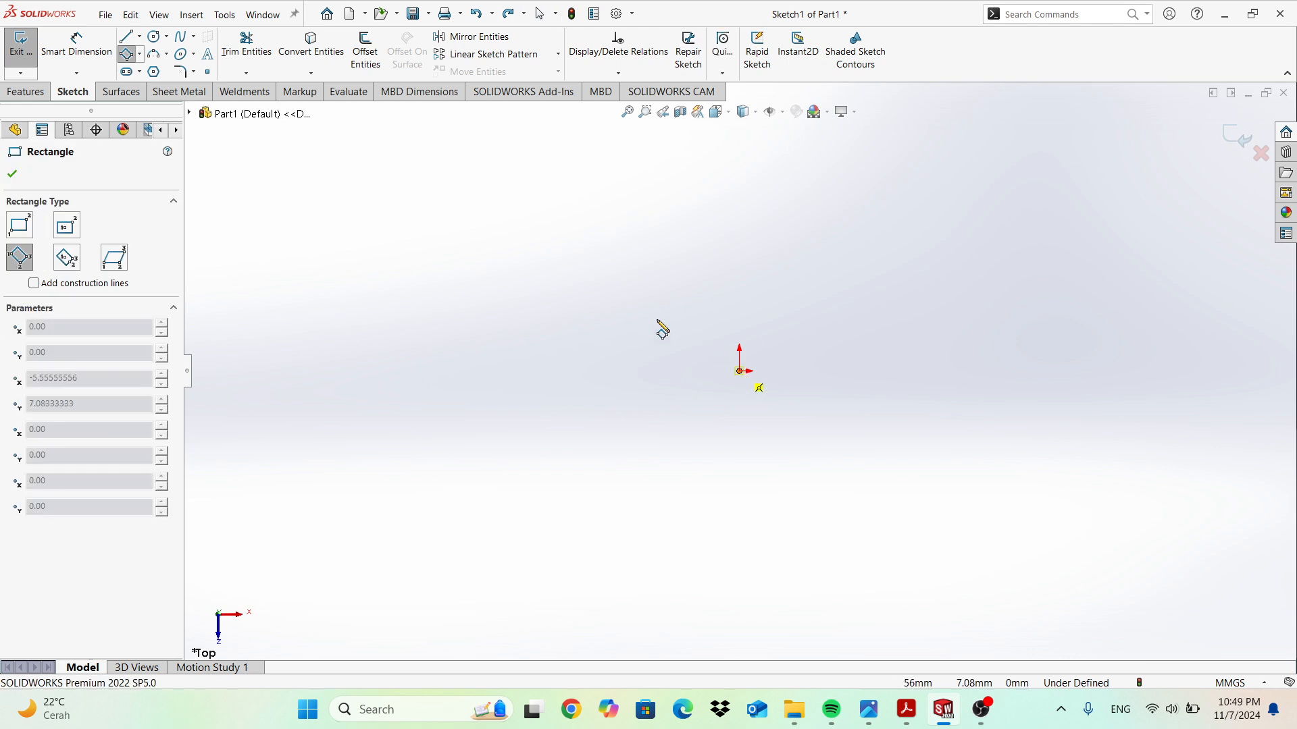
click(566, 305)
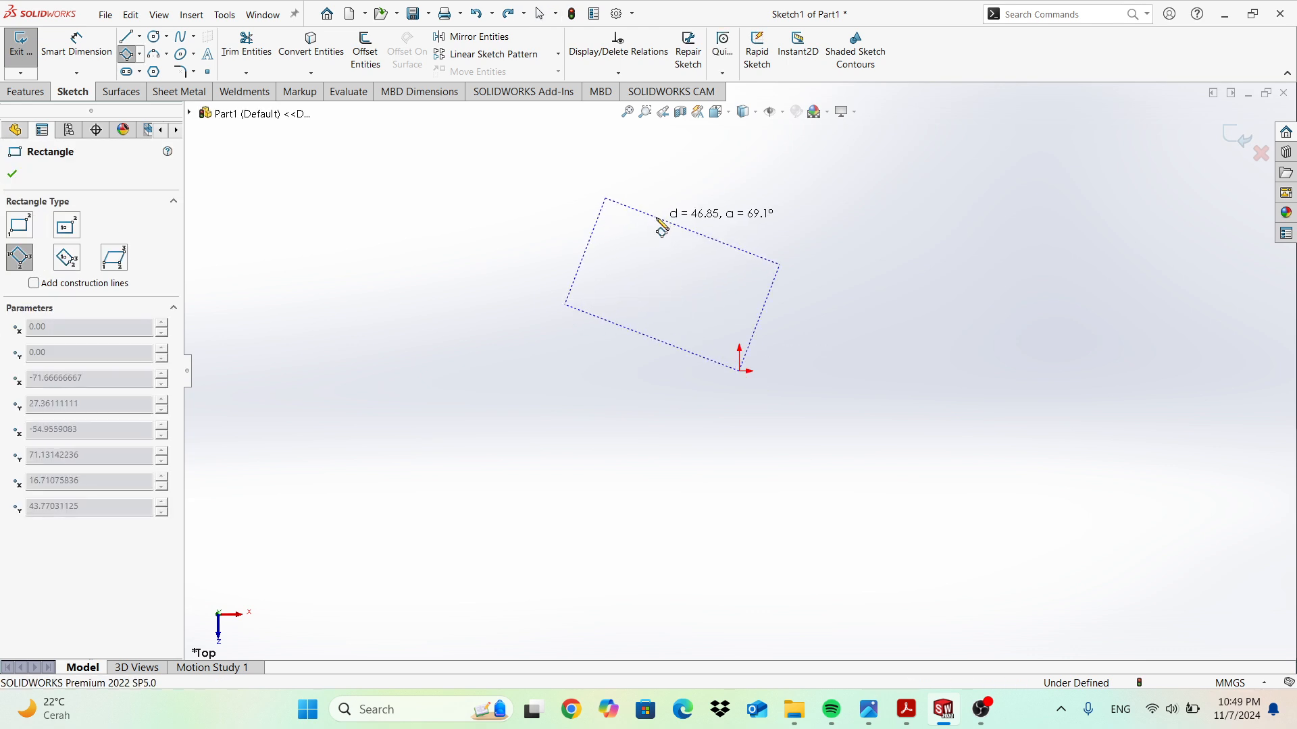
click(662, 230)
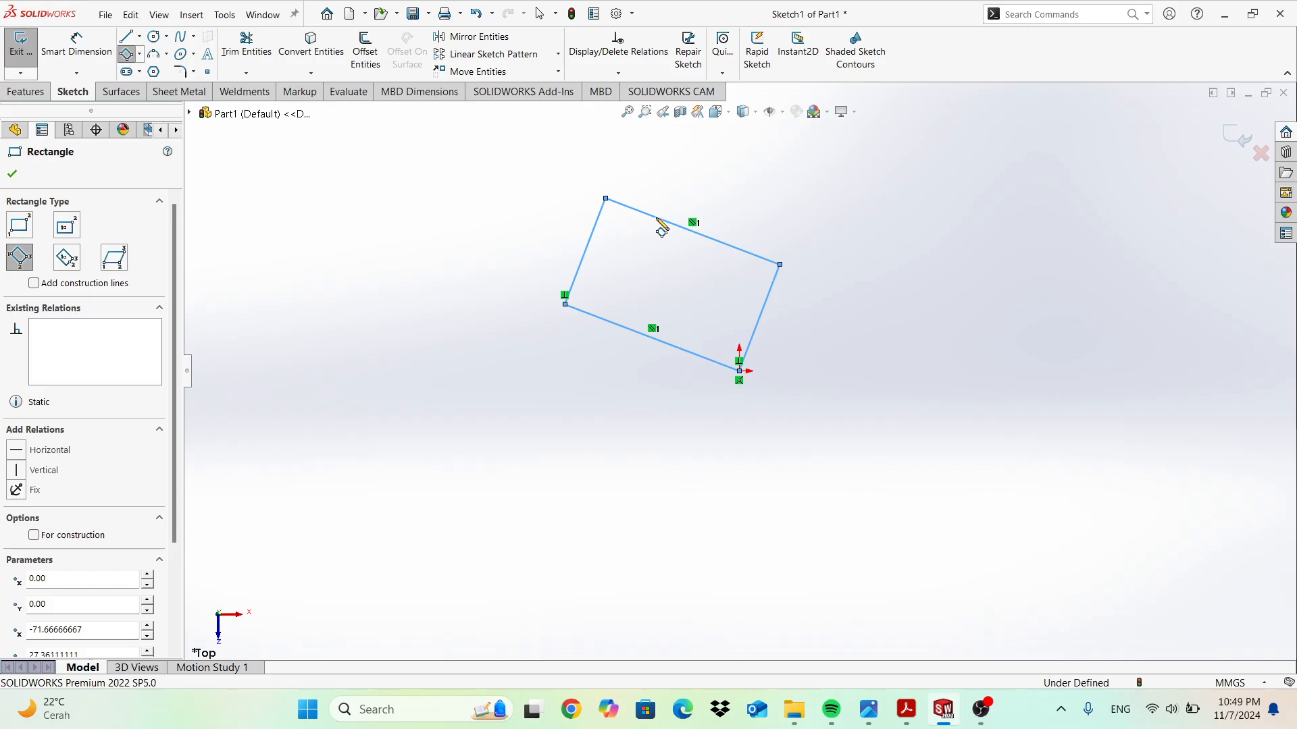
key(Escape)
key(ctrl+z)
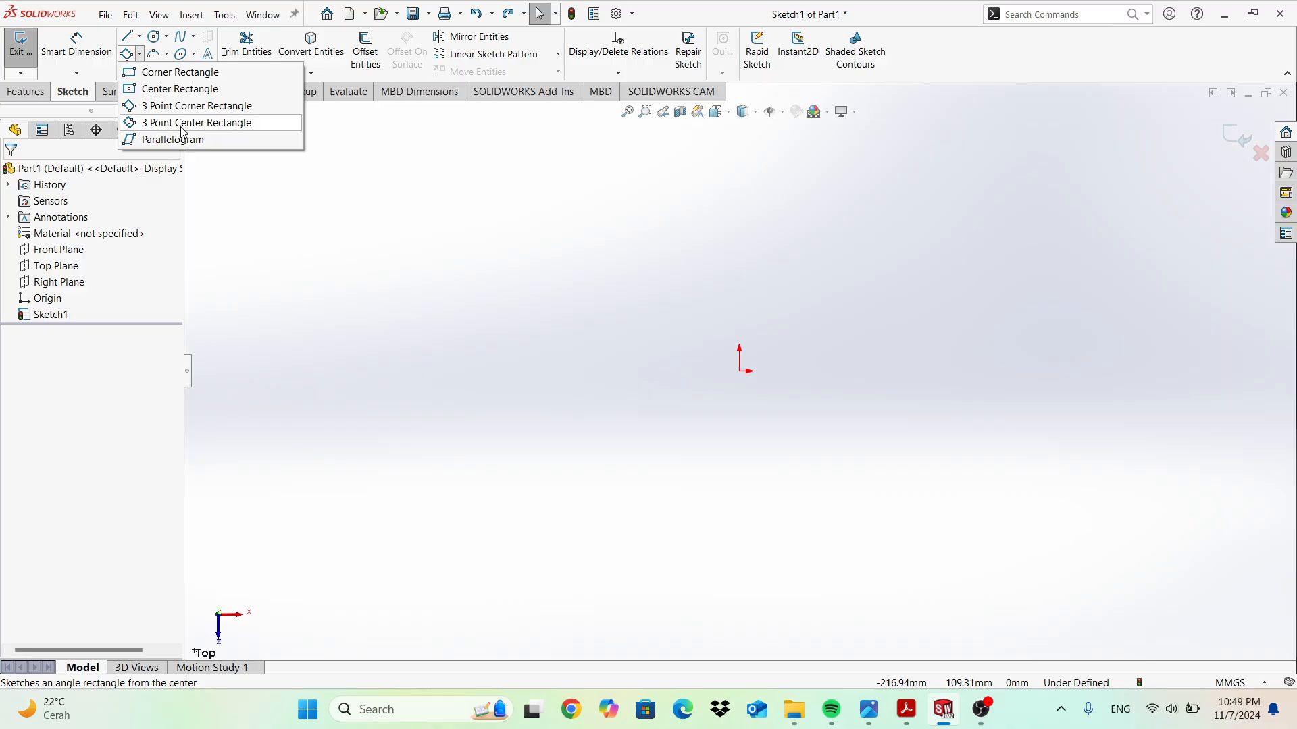
click(182, 126)
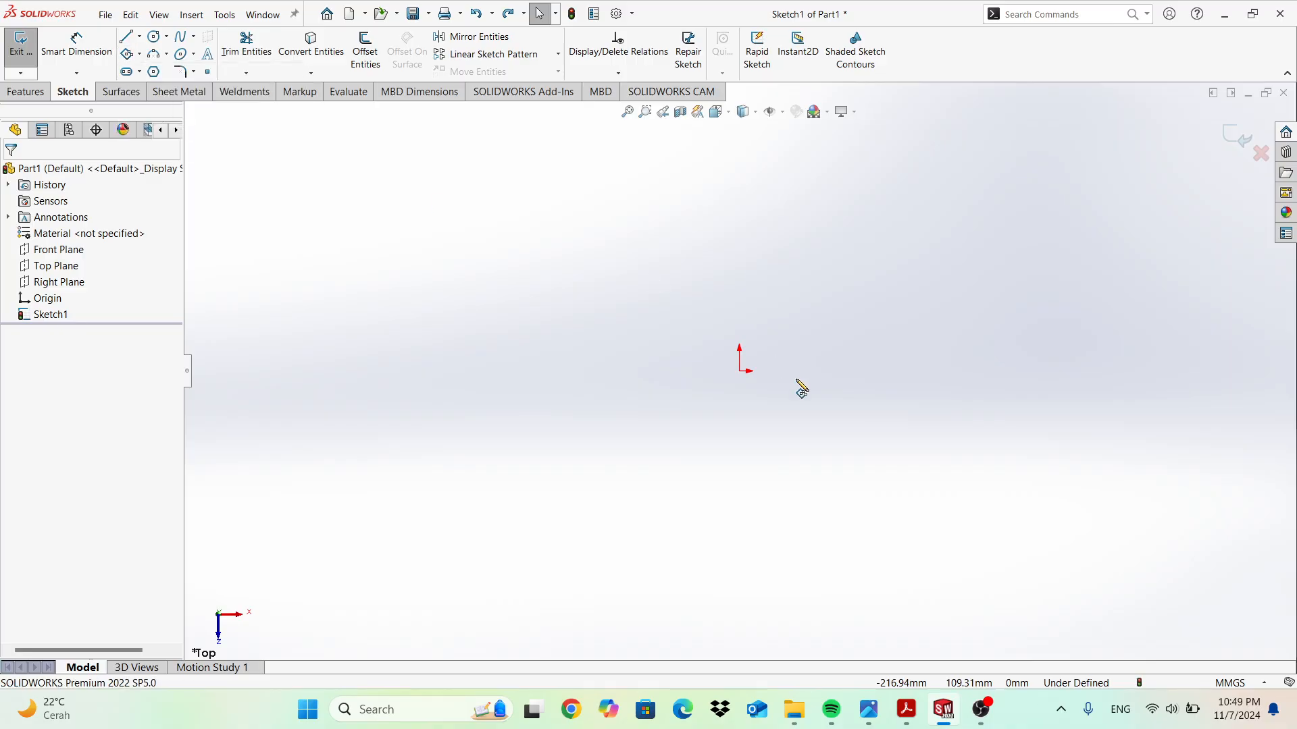
click(739, 291)
click(879, 306)
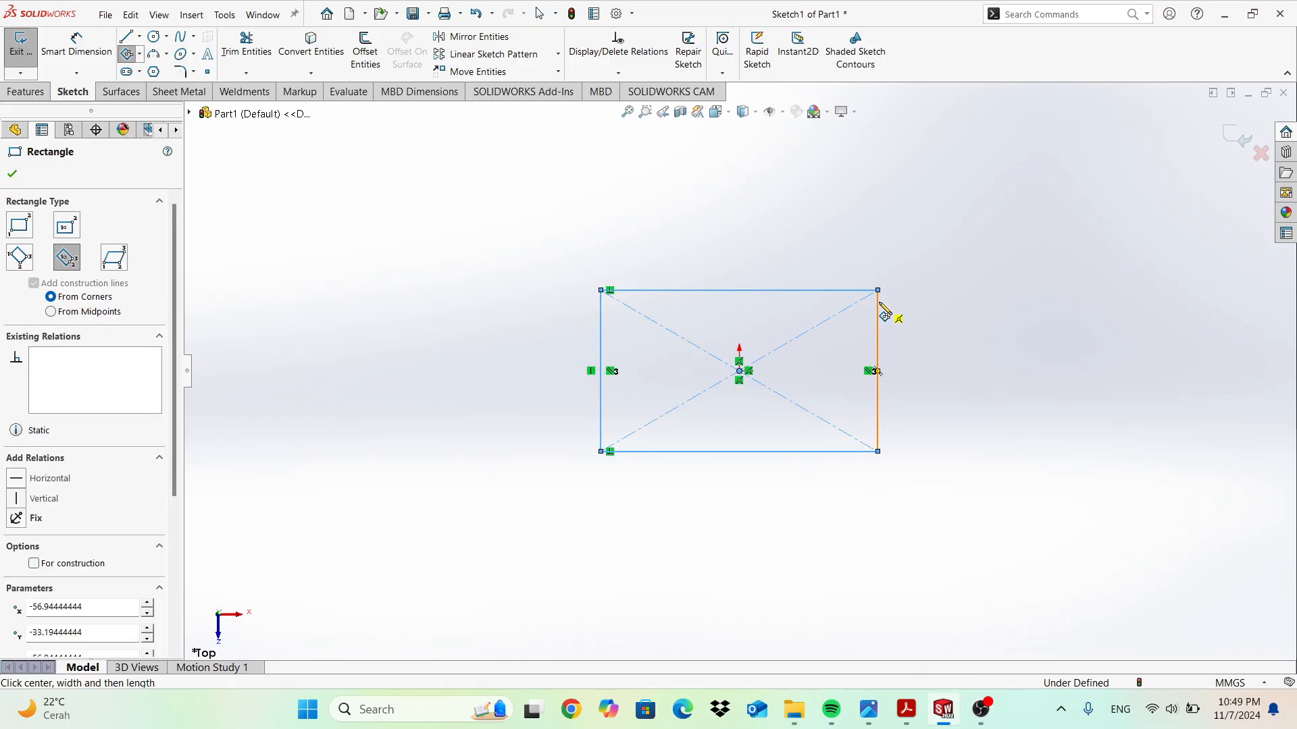
key(Escape)
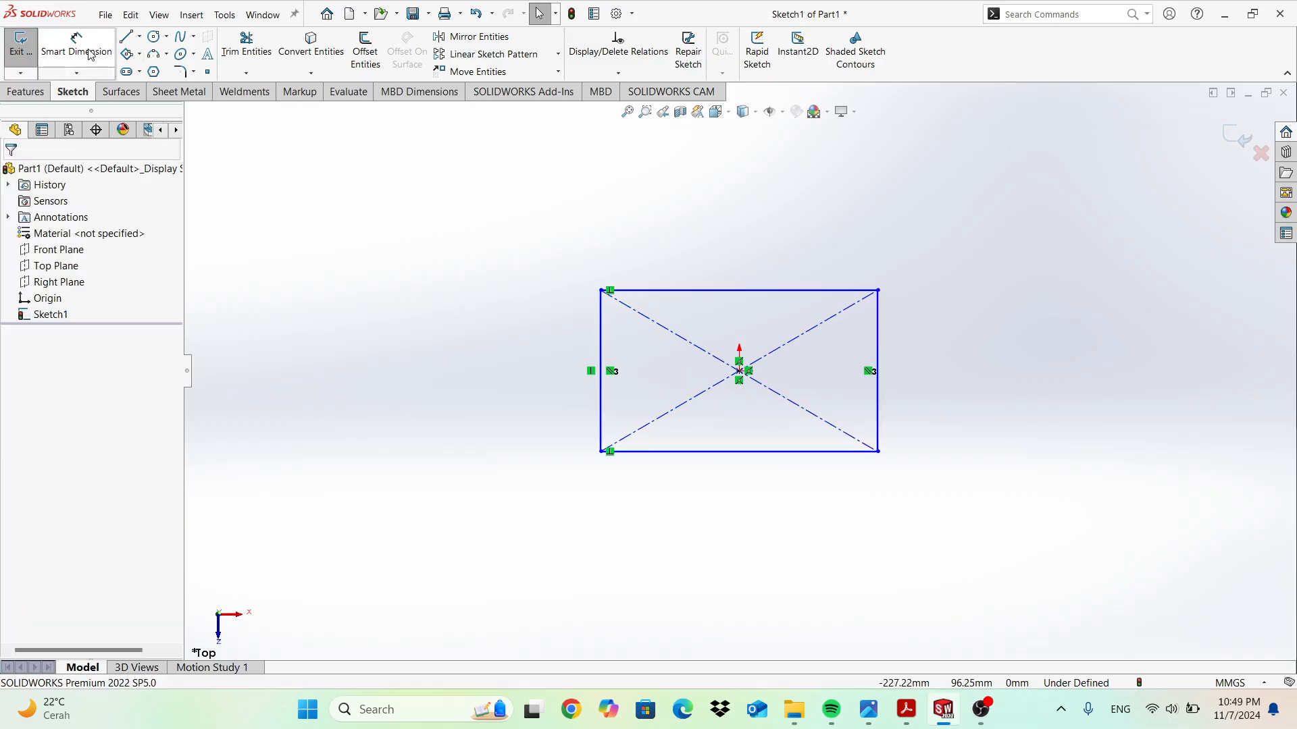
click(91, 55)
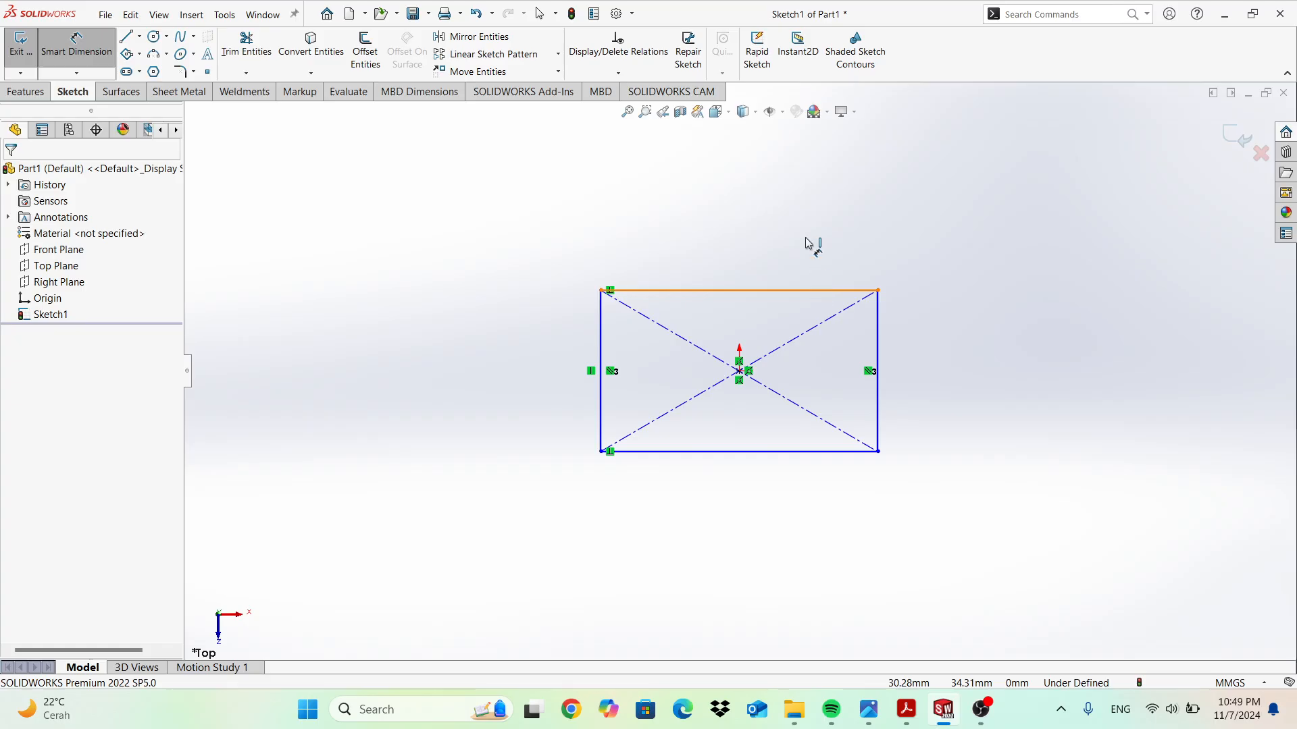
click(809, 245)
click(815, 237)
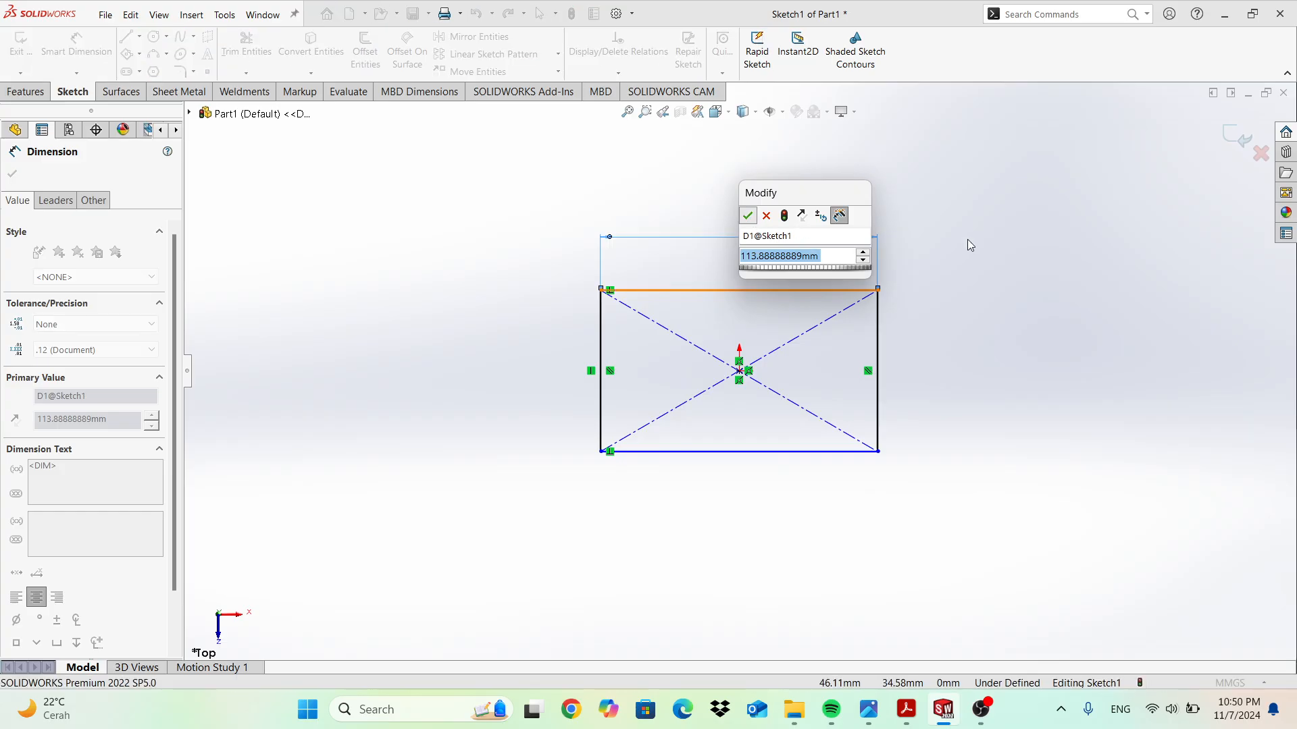
key(Return)
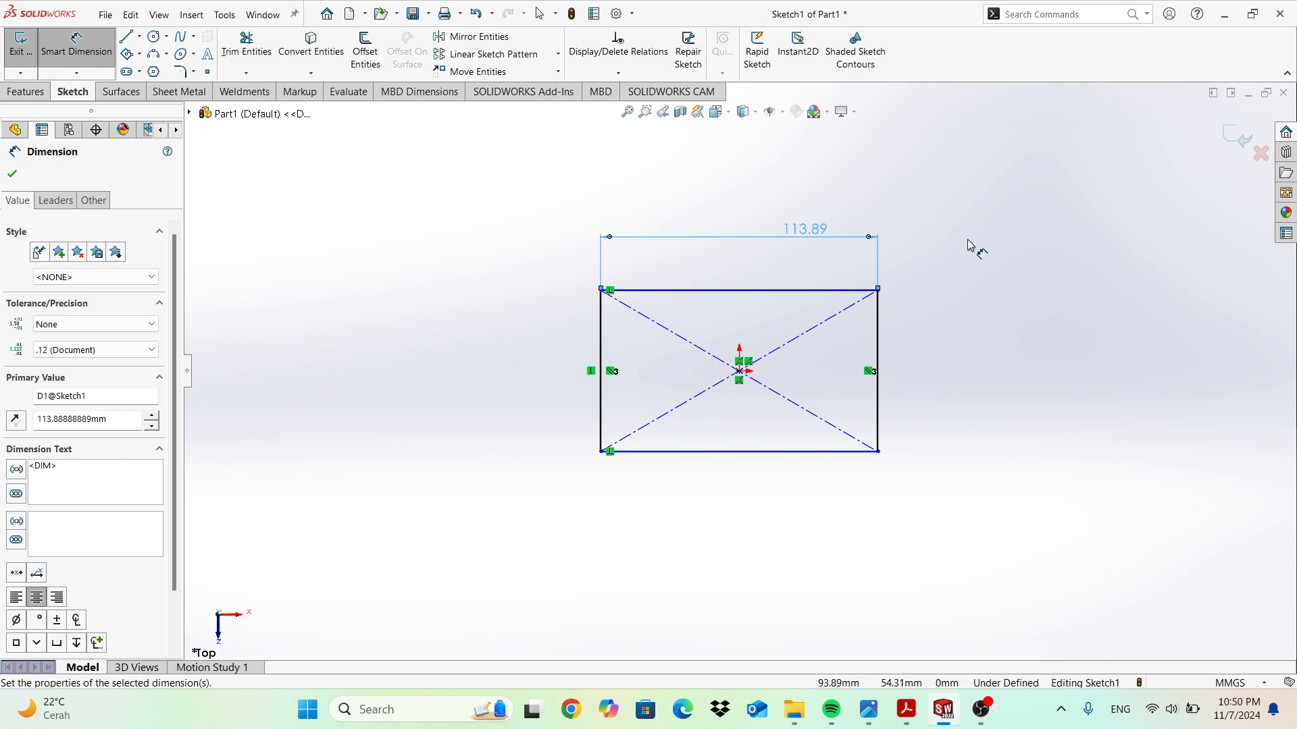
key(Escape)
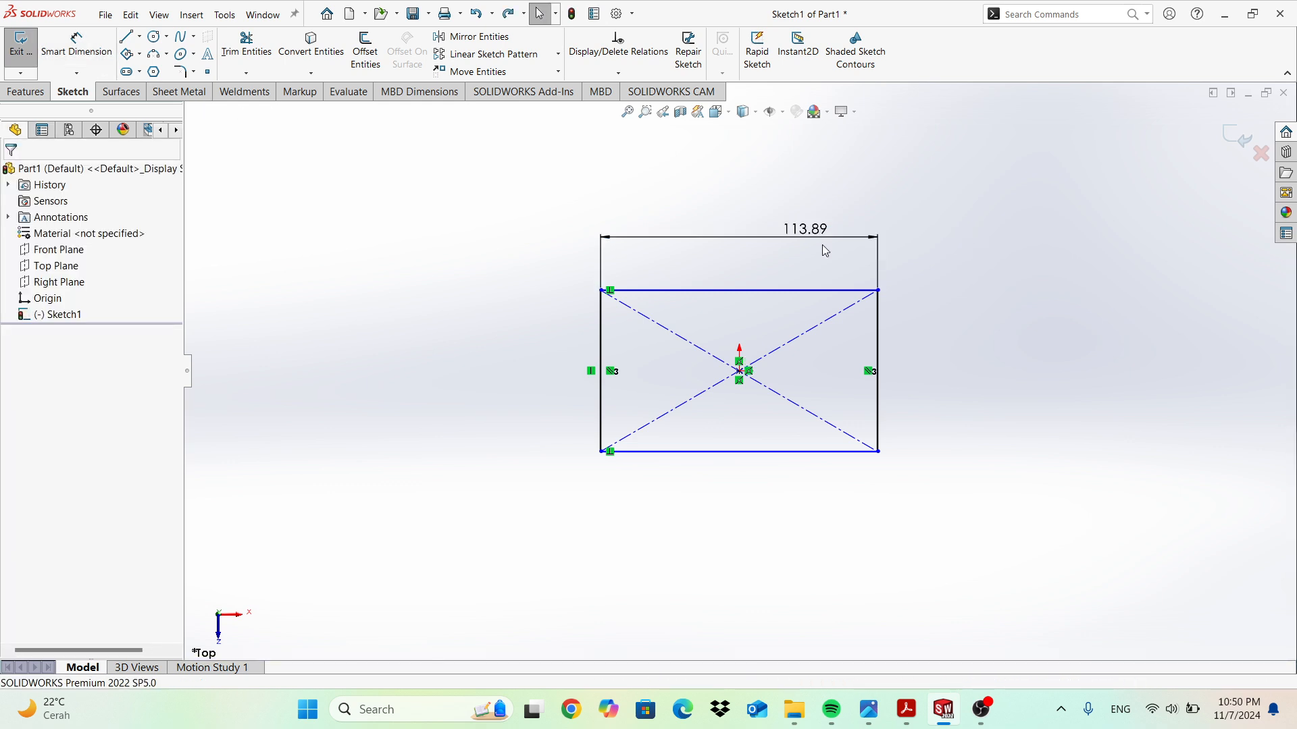
mouse_move(540, 184)
mouse_down()
mouse_move(955, 493)
mouse_move(1014, 497)
mouse_up()
key(Delete)
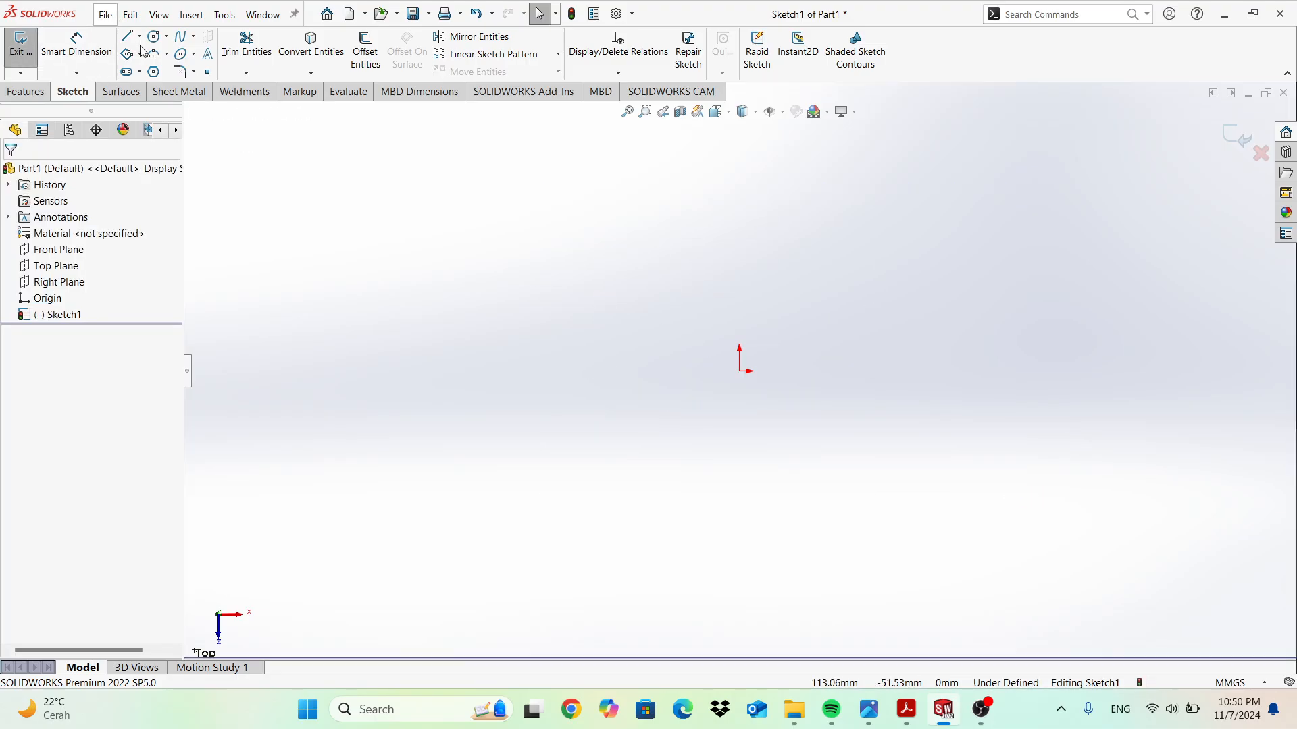
click(139, 54)
click(192, 141)
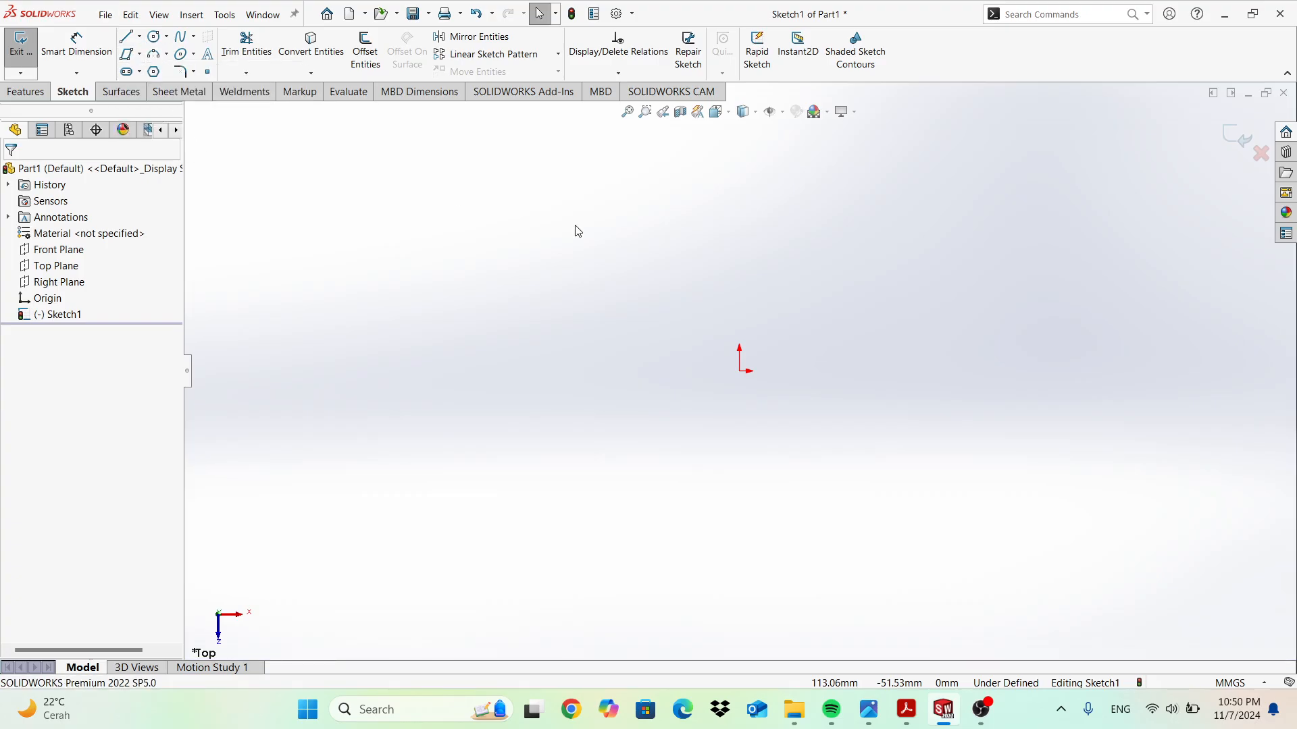
click(741, 372)
click(918, 371)
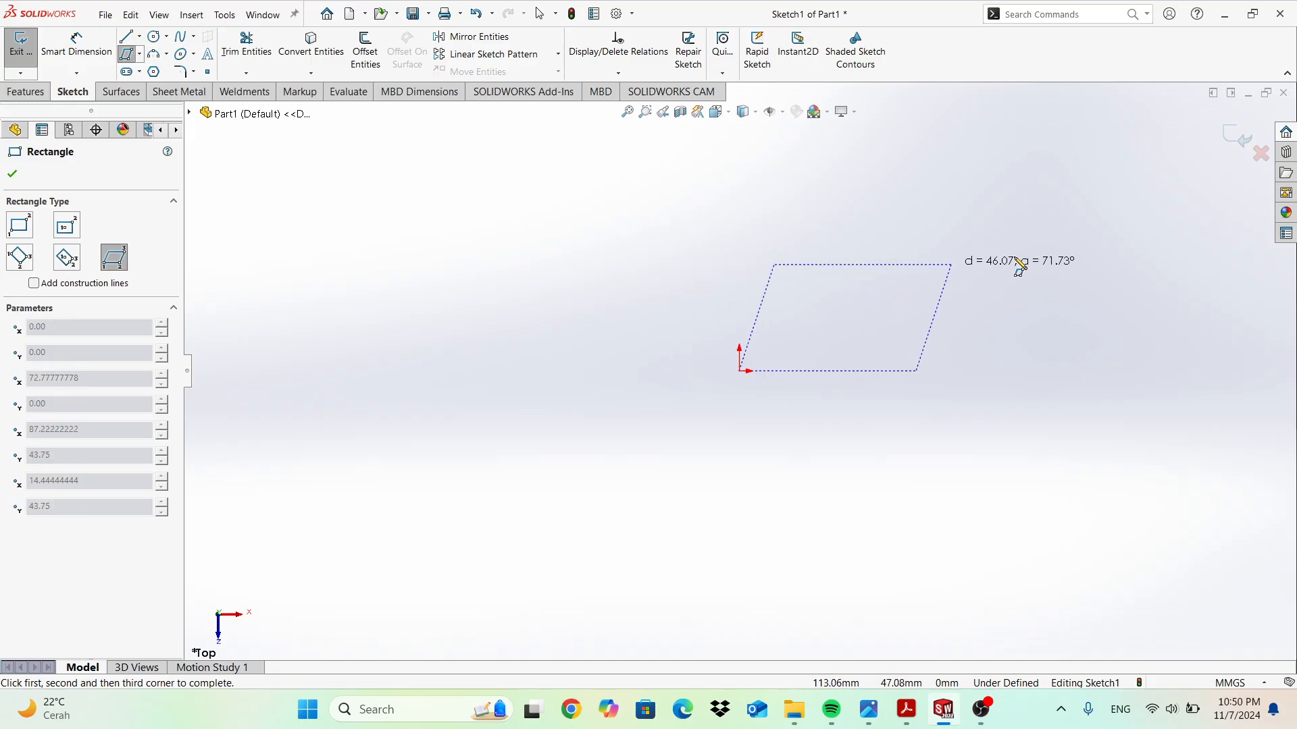
click(976, 256)
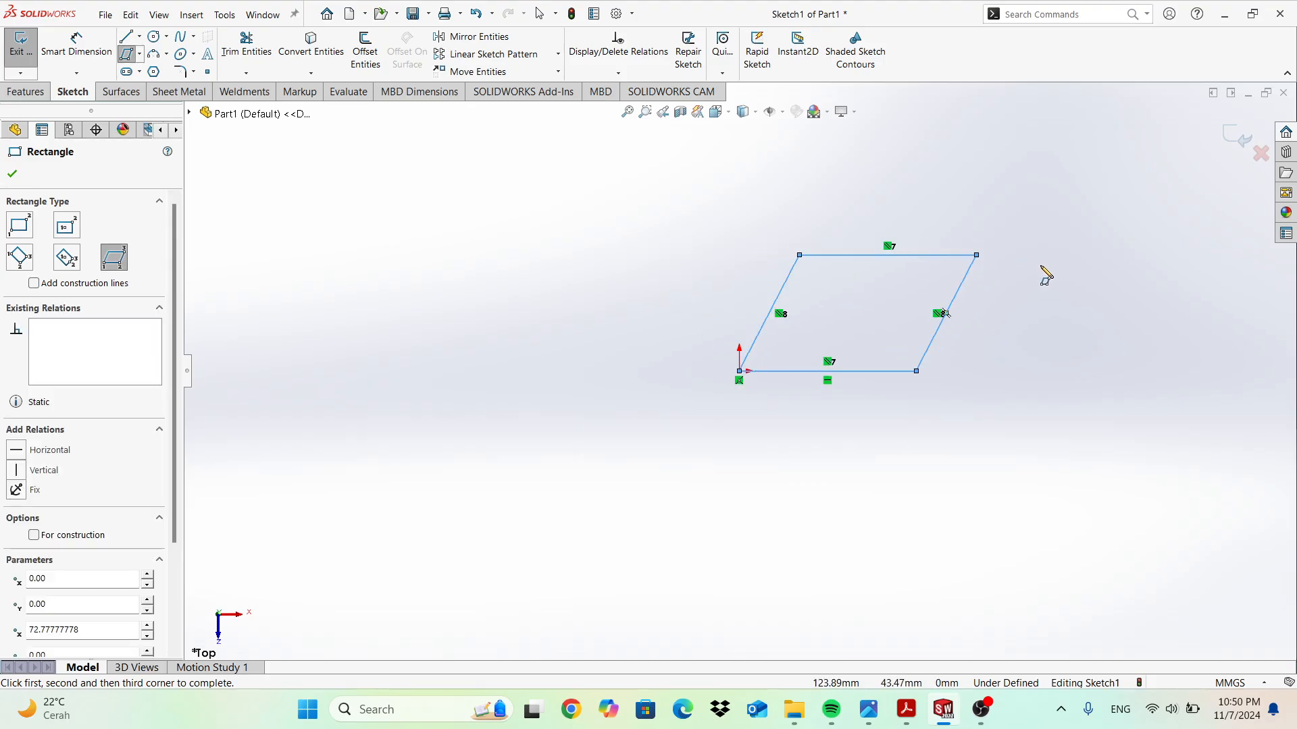
key(Escape)
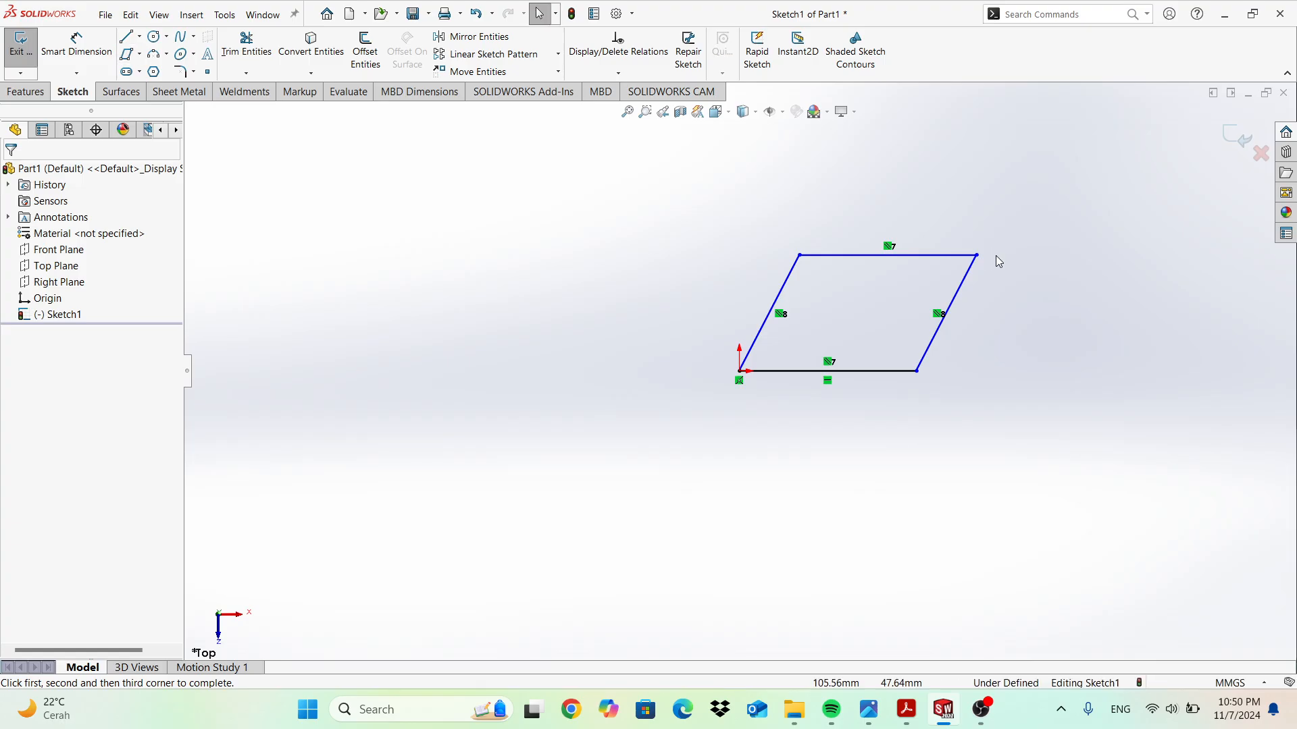
key(ctrl+z)
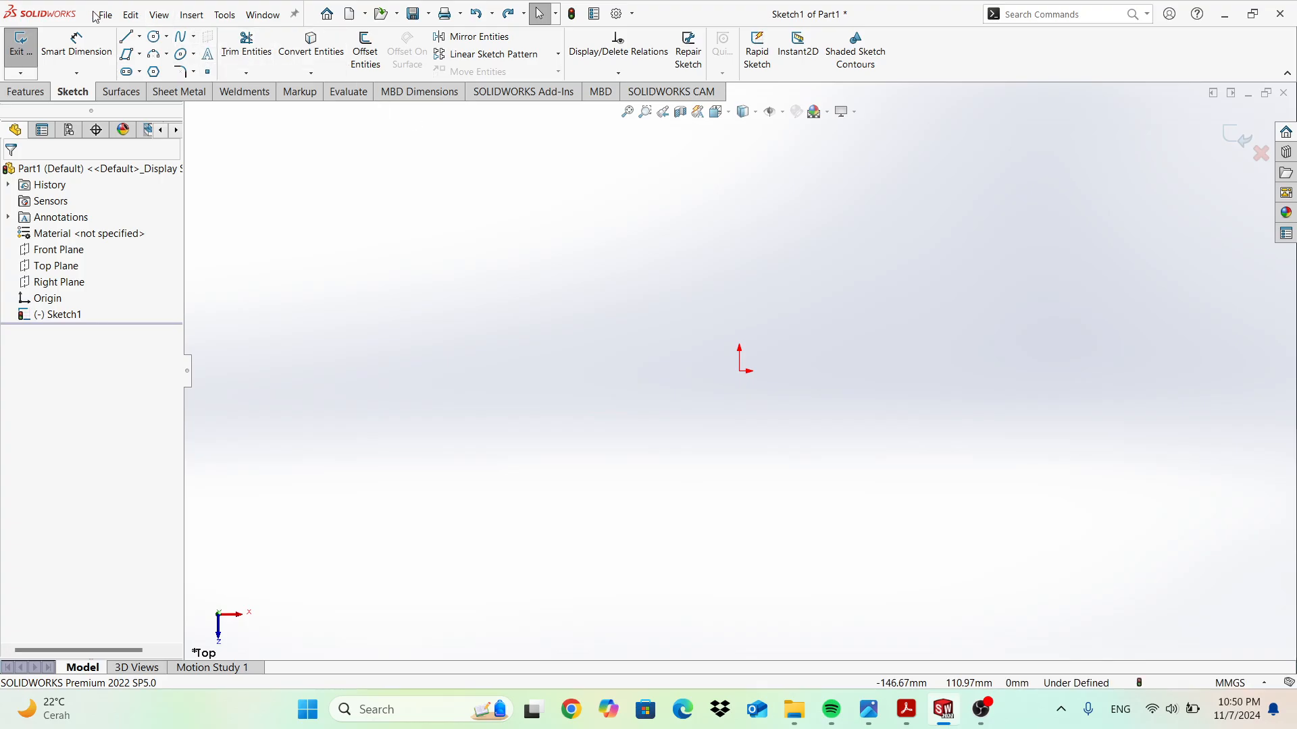
Start a trial straight slot and cancel it before it is finished.
click(140, 71)
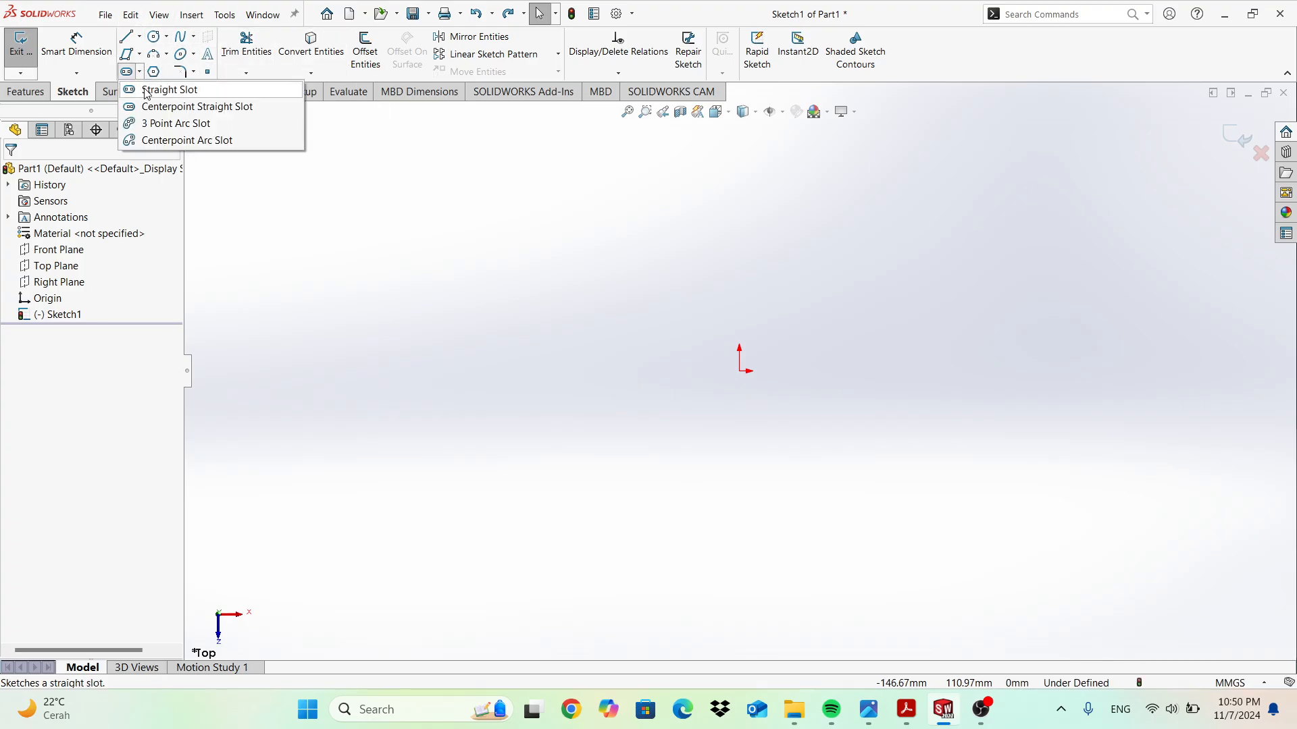
click(577, 177)
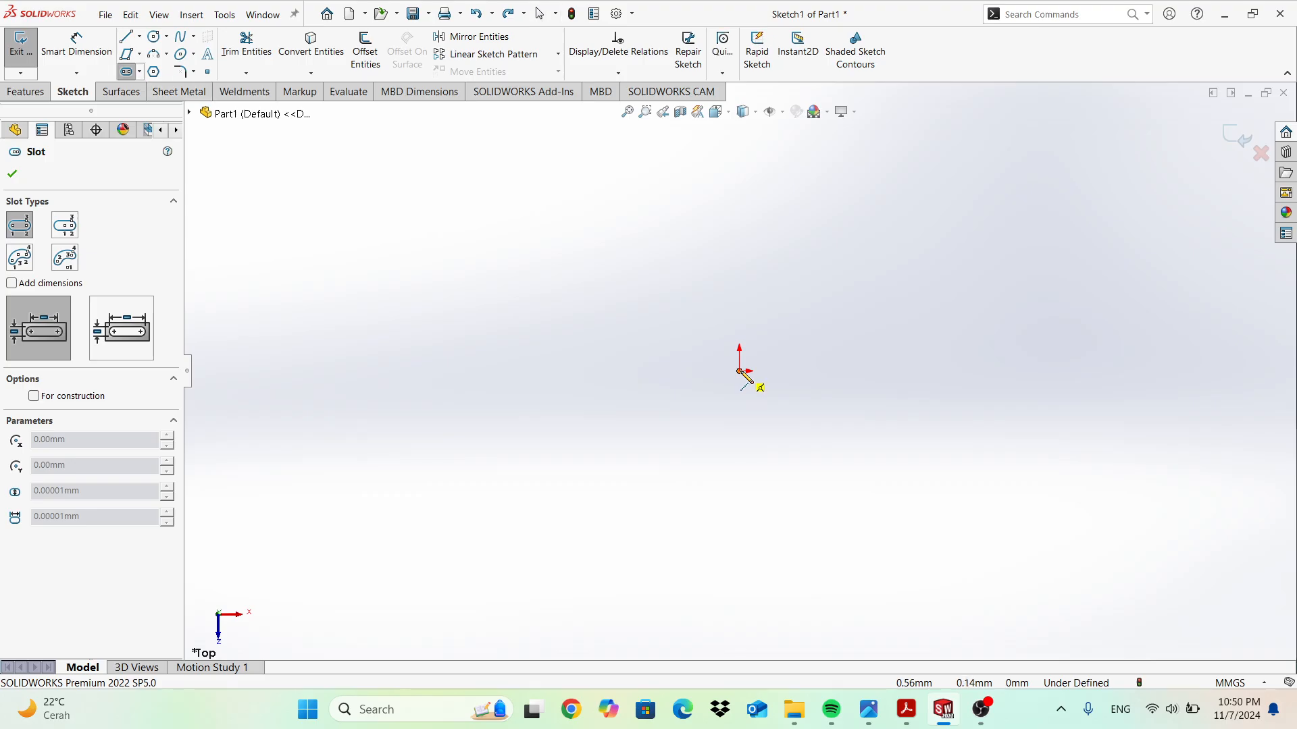
click(881, 368)
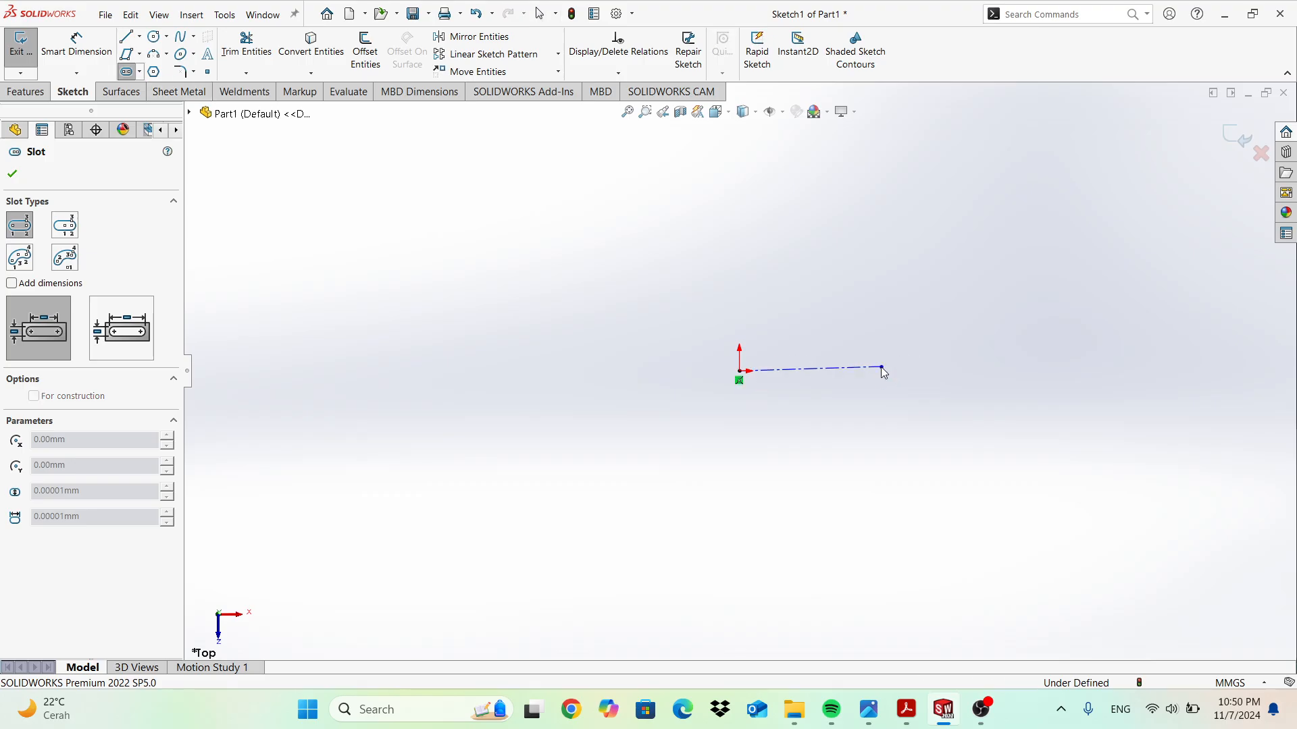
click(885, 368)
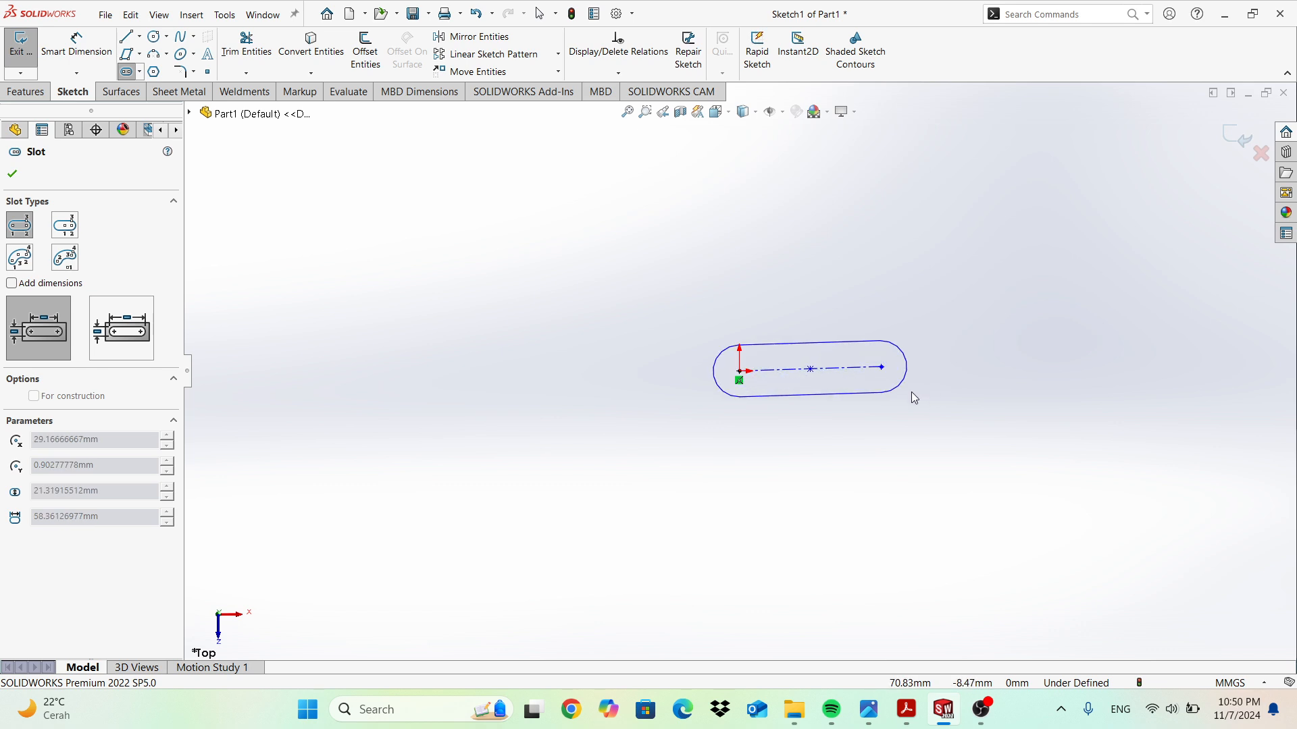
key(Escape)
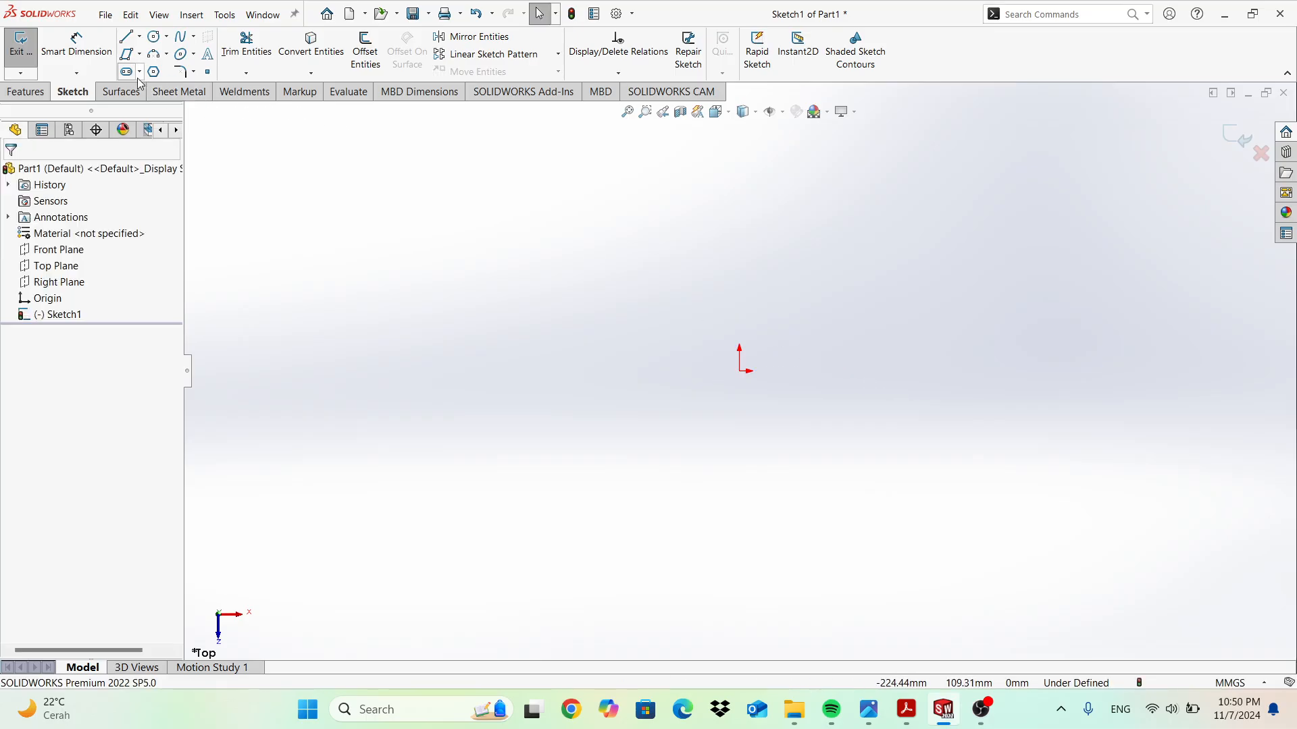
Draw a straight slot from the origin with a 65 mm centreline, then undo it.
click(139, 73)
click(159, 87)
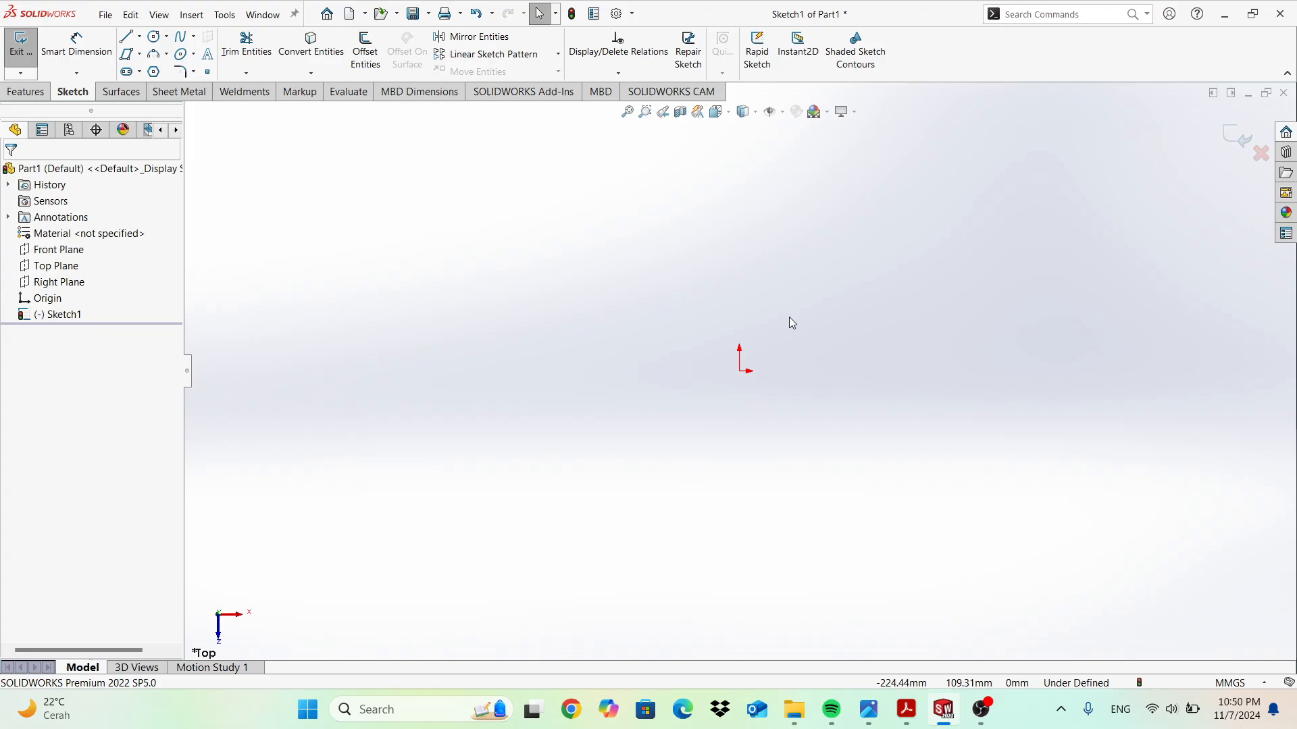
click(741, 370)
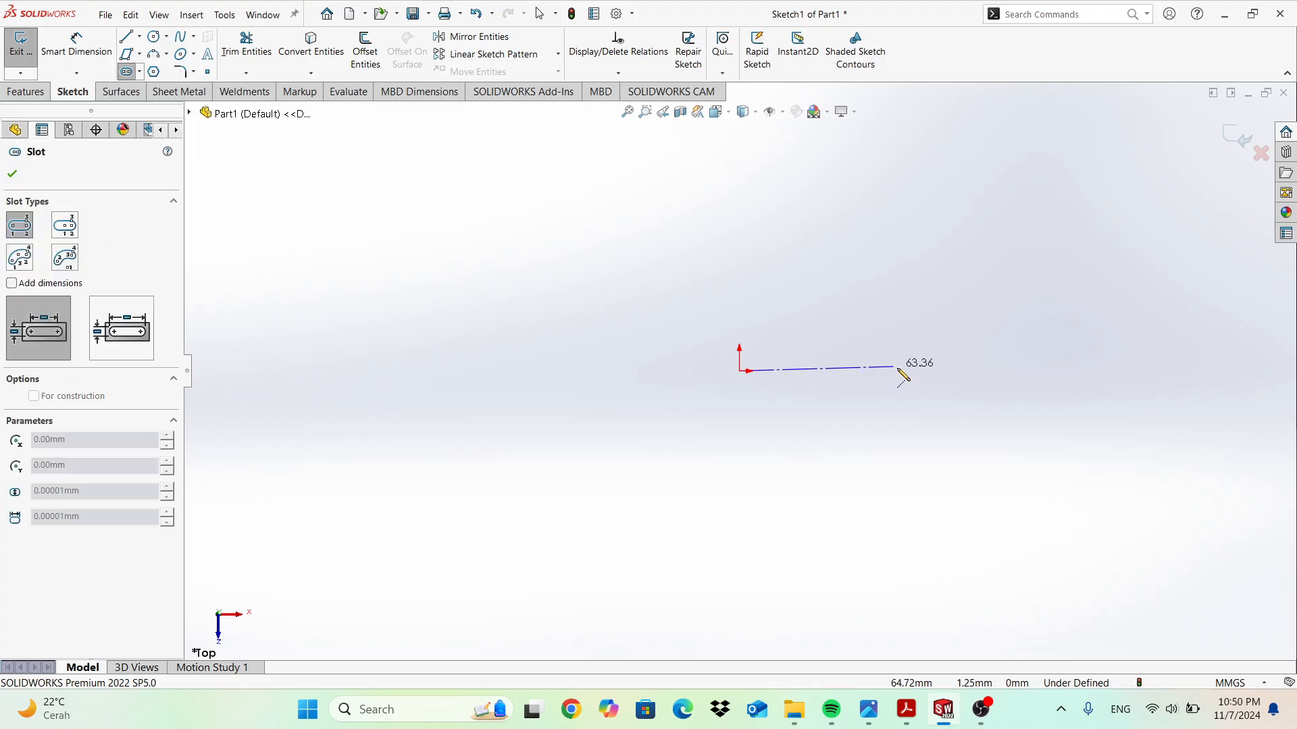
click(897, 368)
click(920, 405)
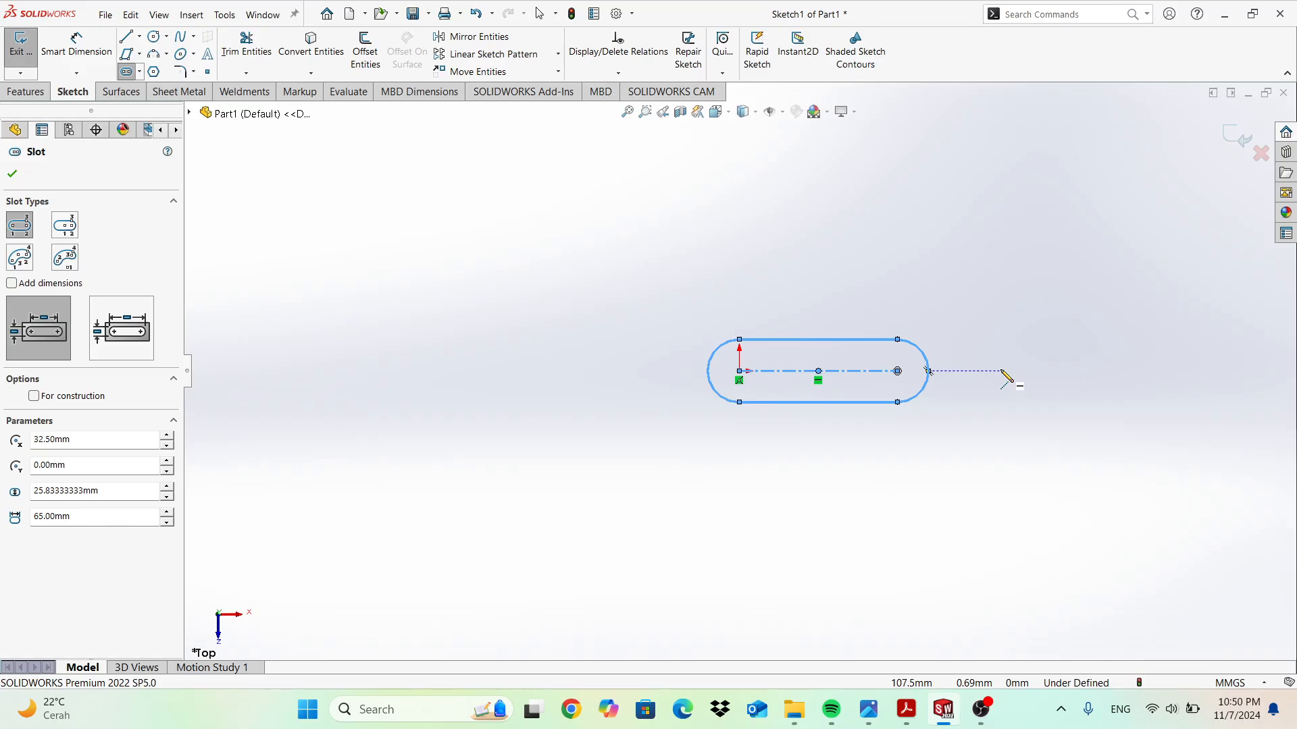
key(Escape)
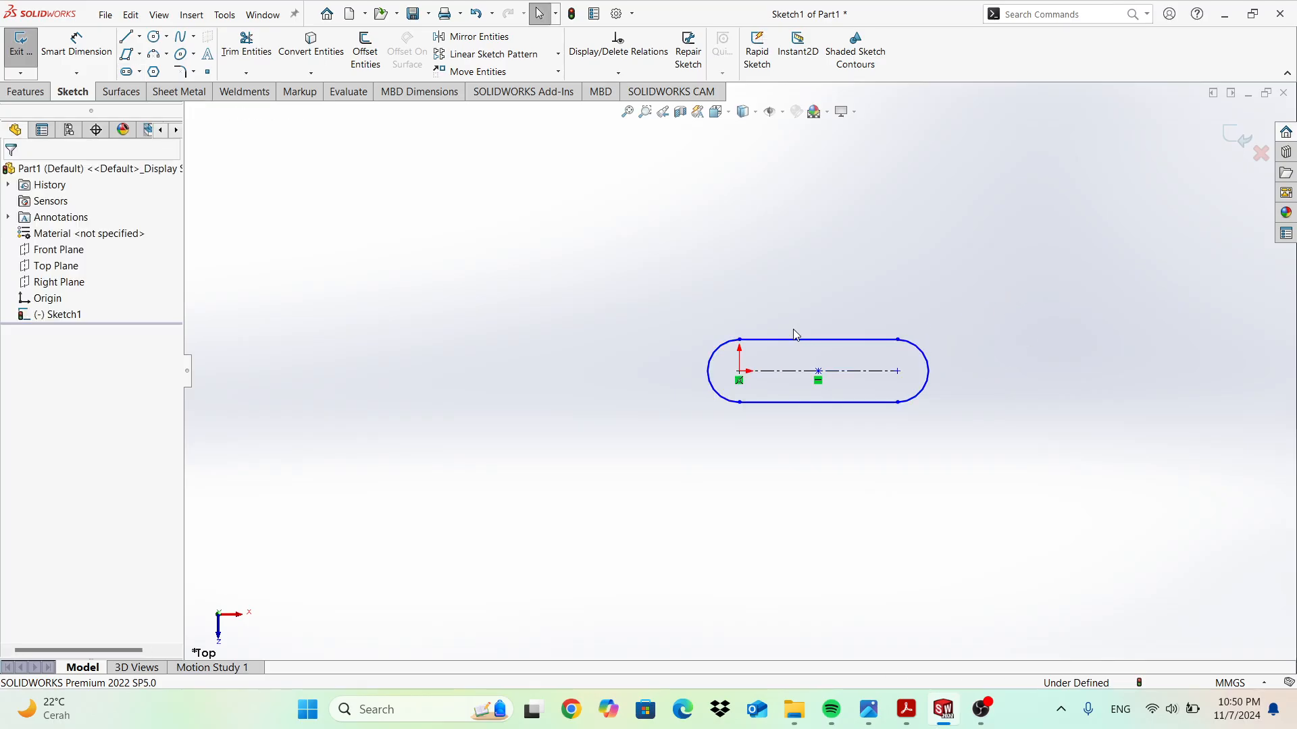
key(ctrl+z)
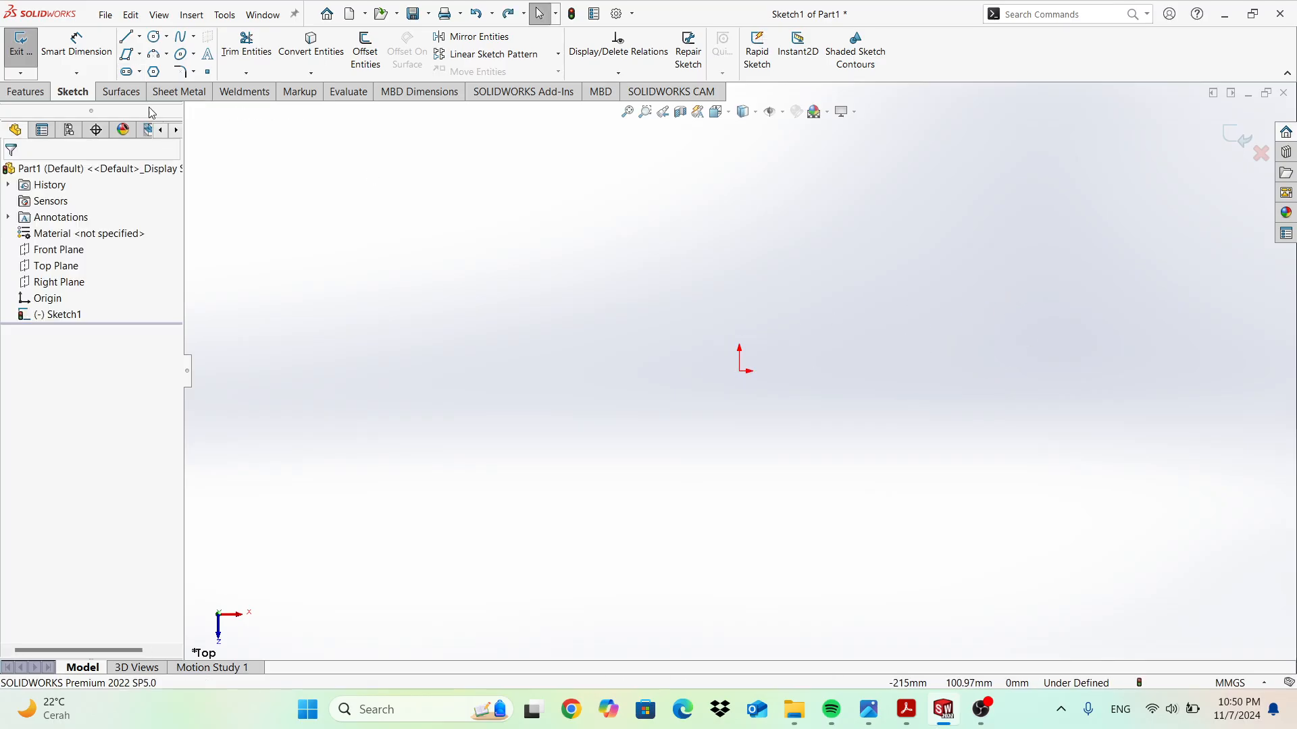
Draw a trial centerpoint straight slot around the origin, then undo it.
click(139, 71)
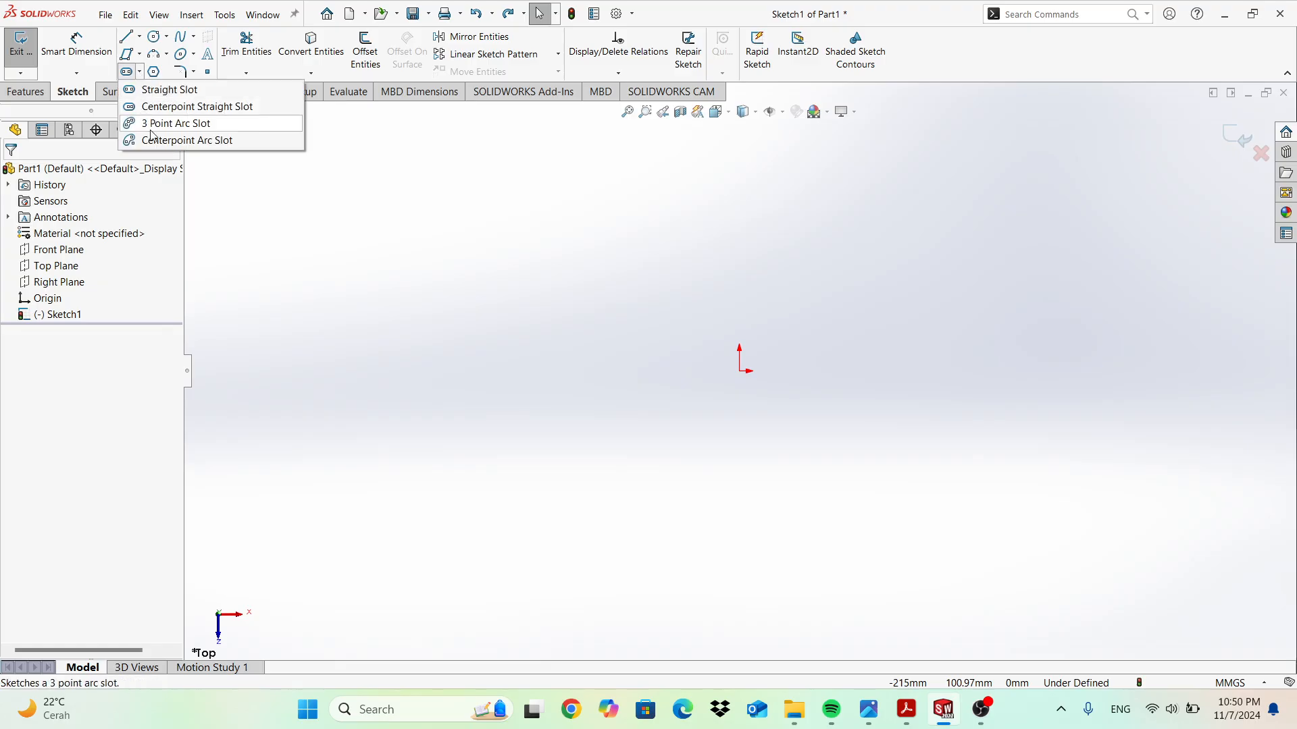
click(154, 107)
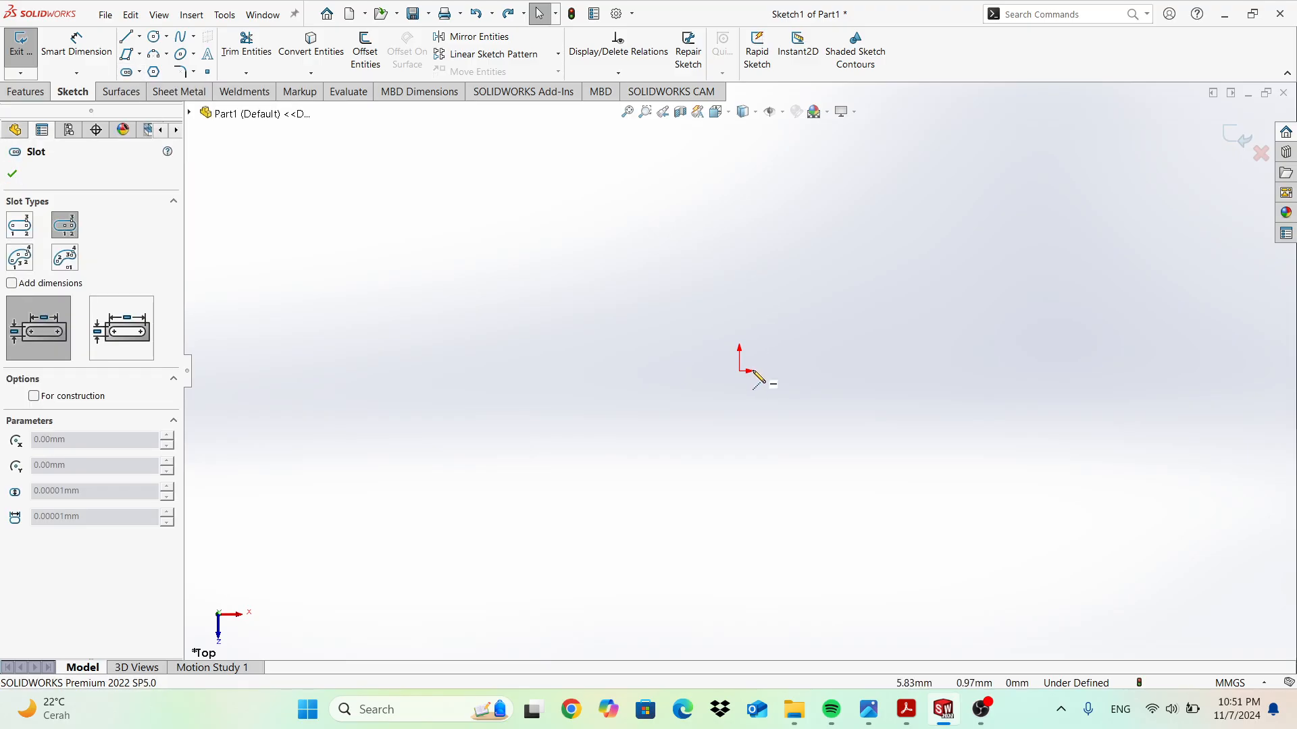
click(880, 370)
click(875, 327)
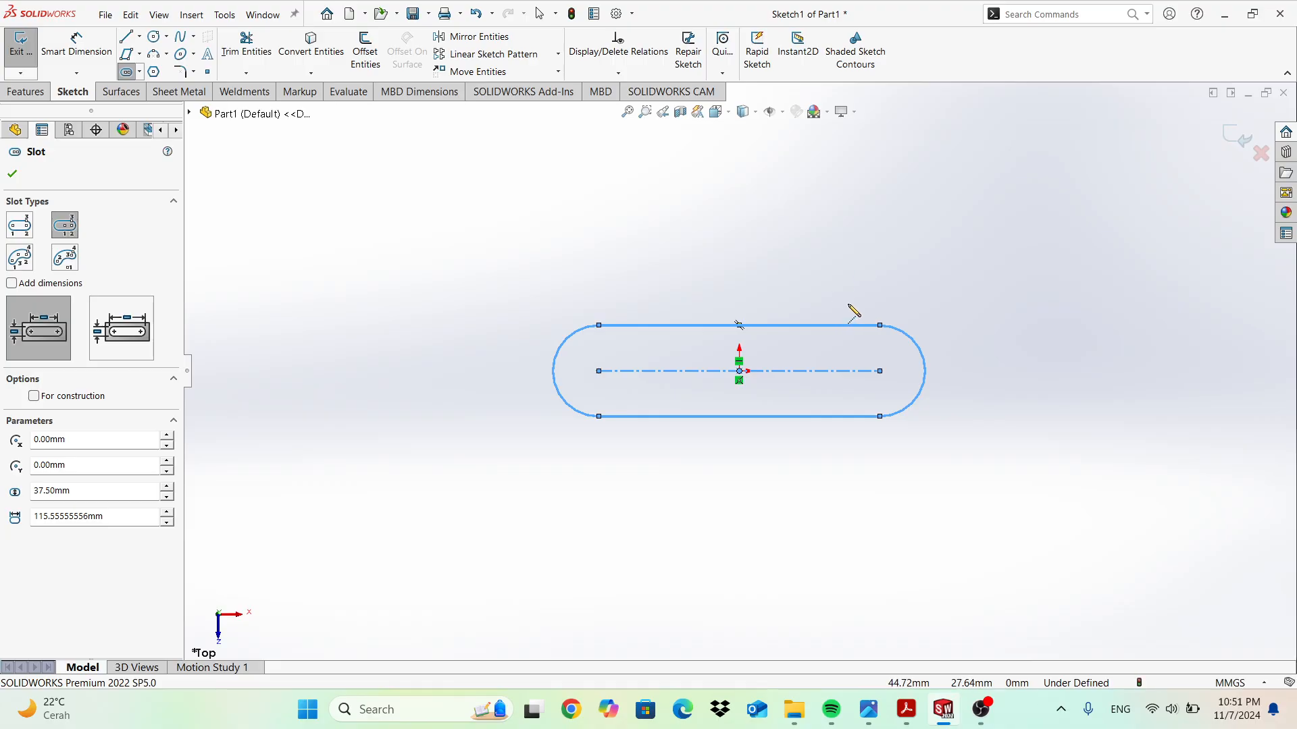
key(Escape)
key(ctrl+z)
click(140, 72)
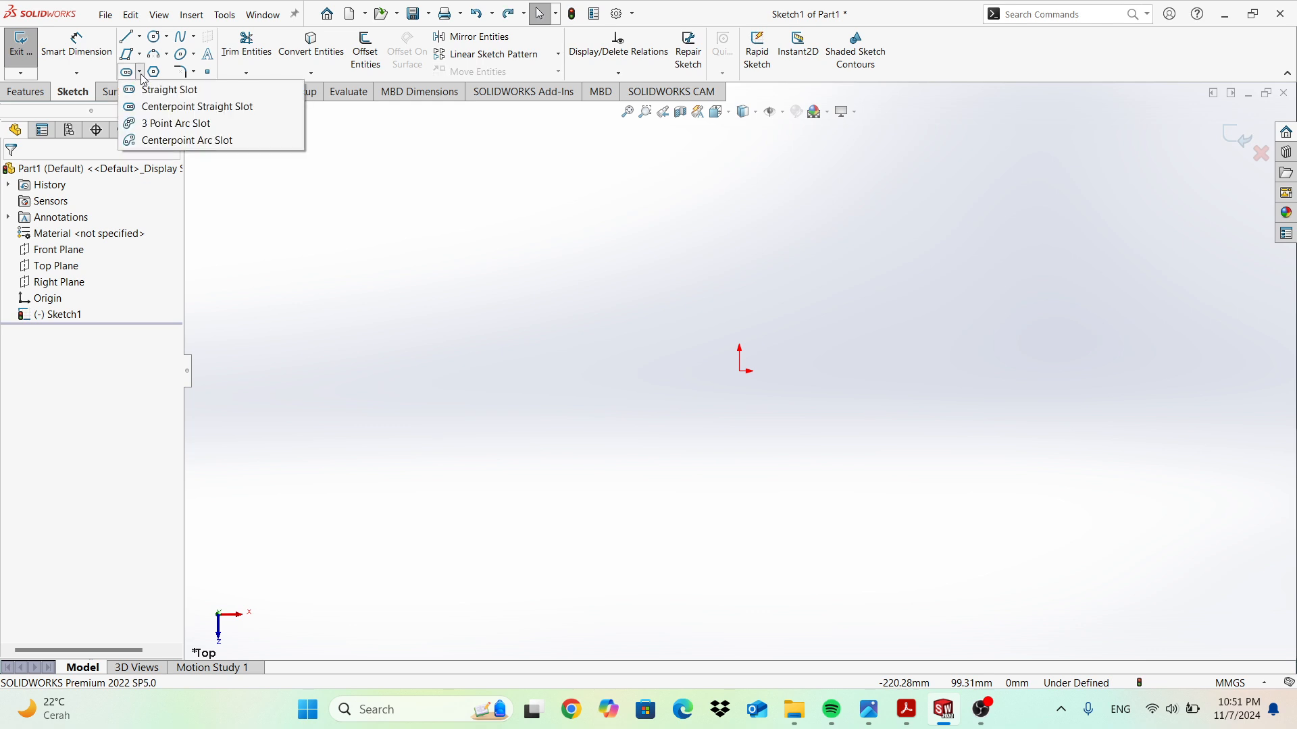
click(160, 128)
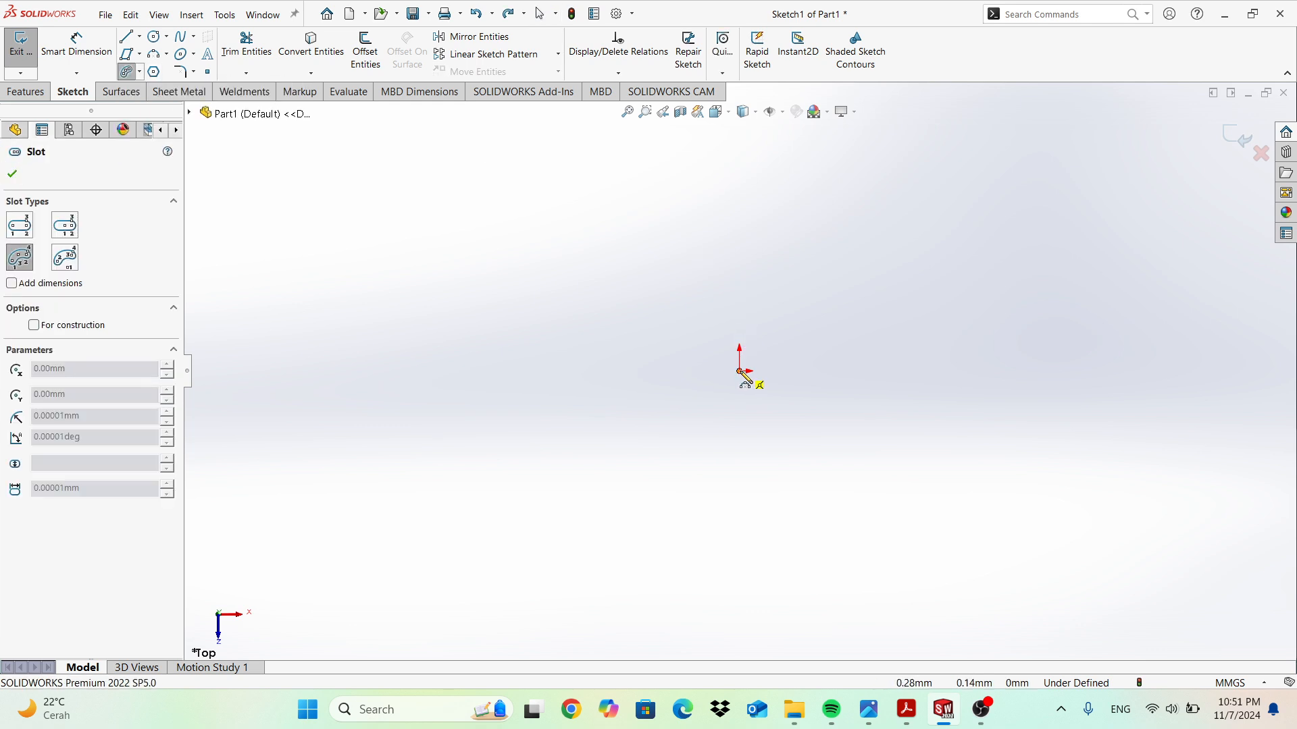
click(659, 288)
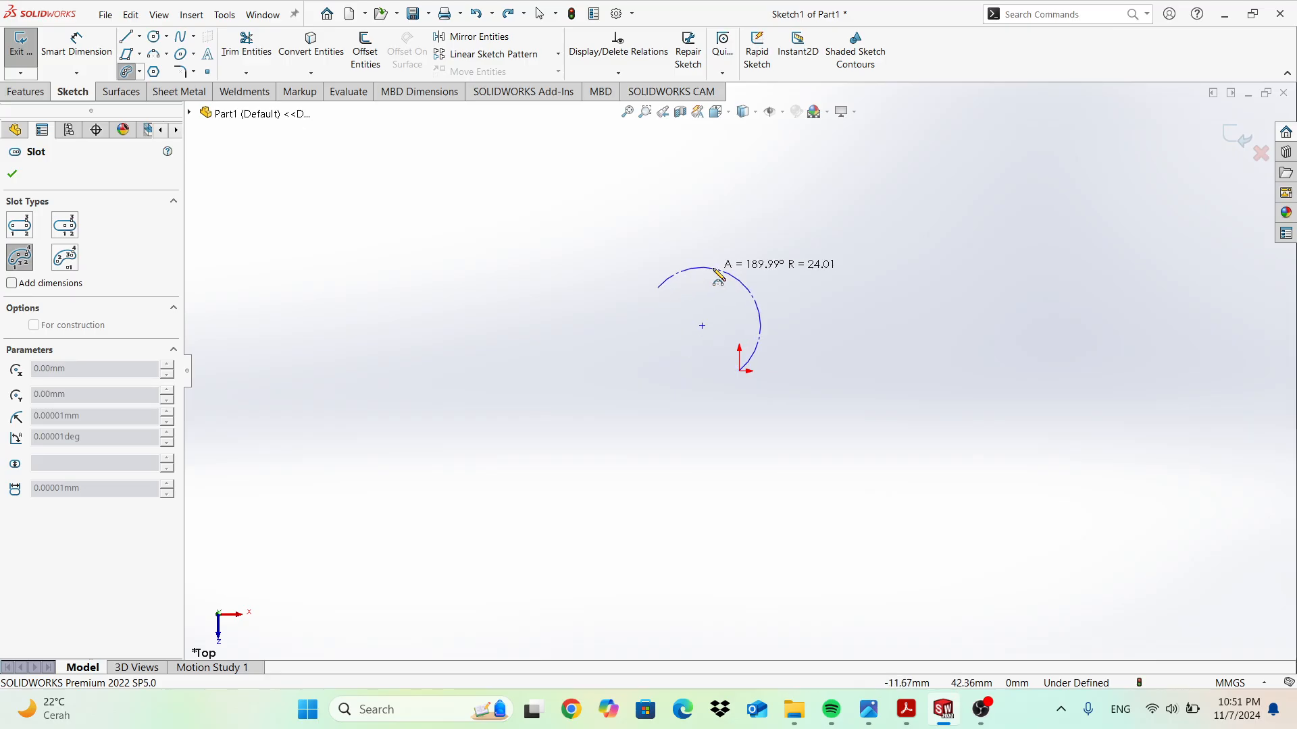
click(720, 308)
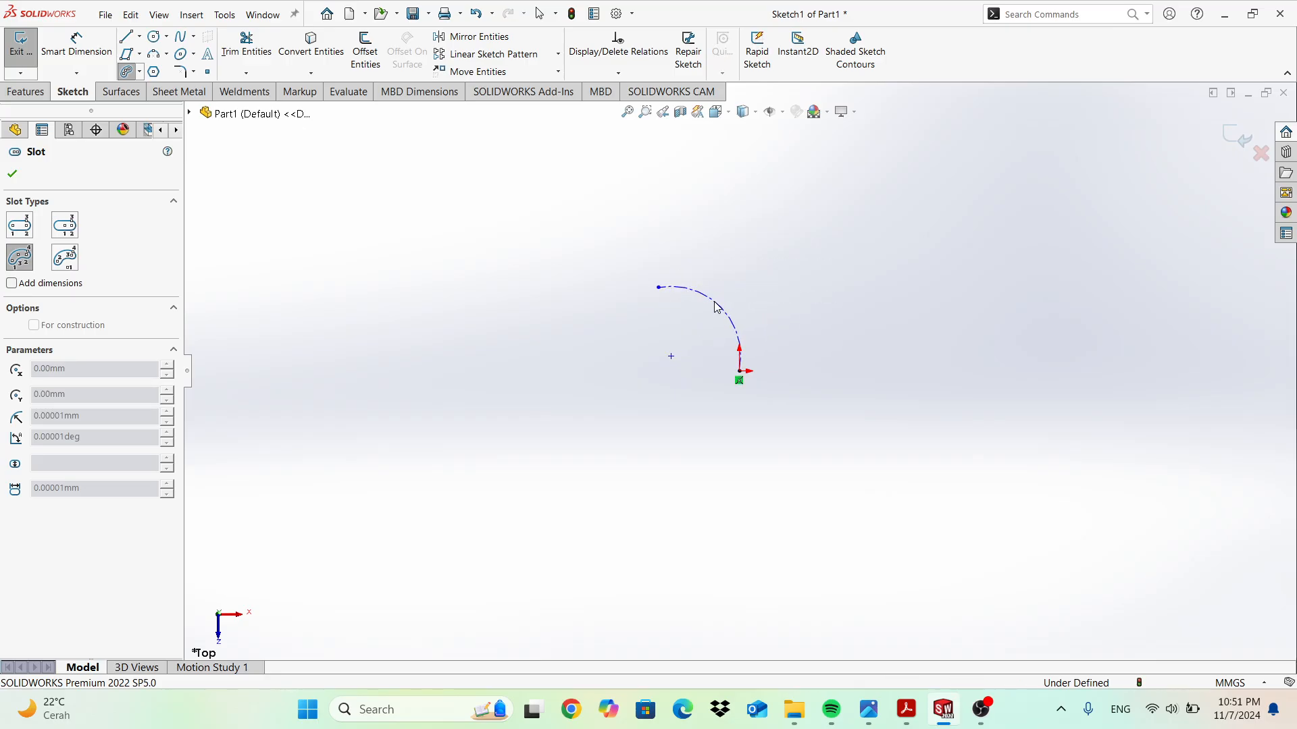
click(704, 328)
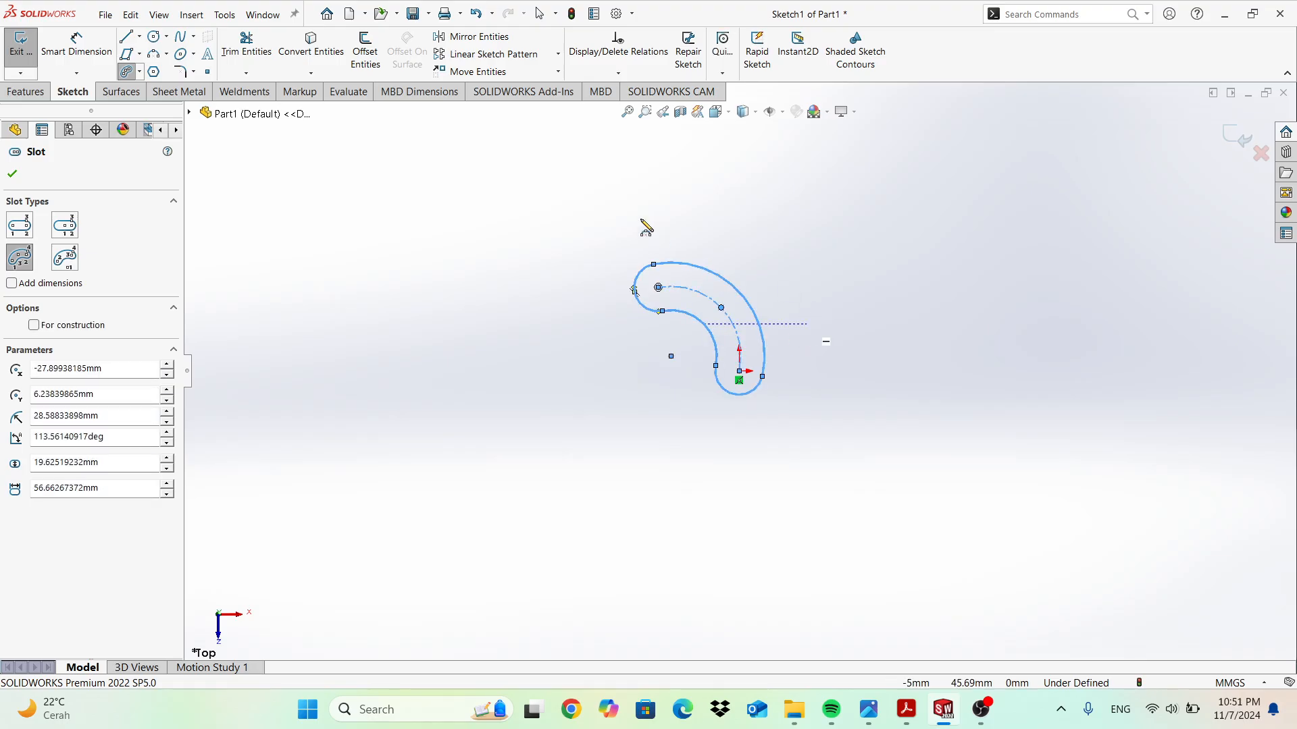
key(Escape)
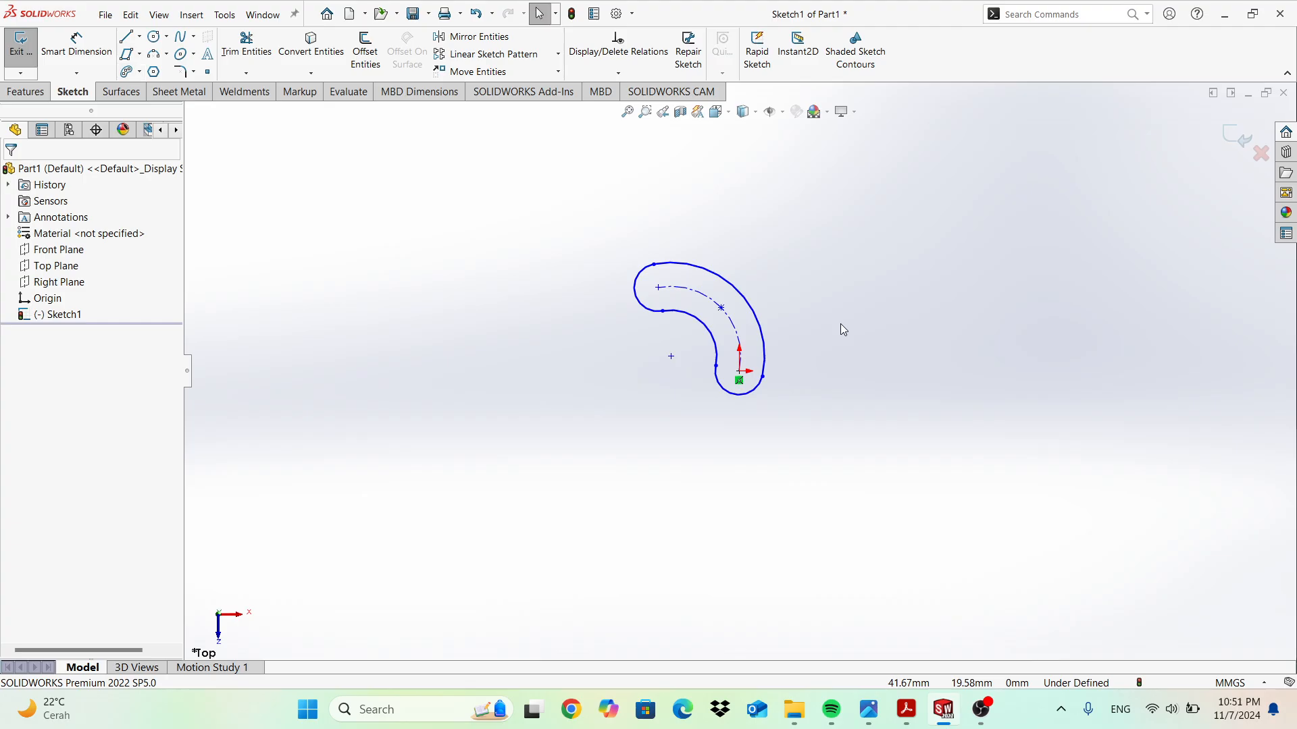
key(ctrl+z)
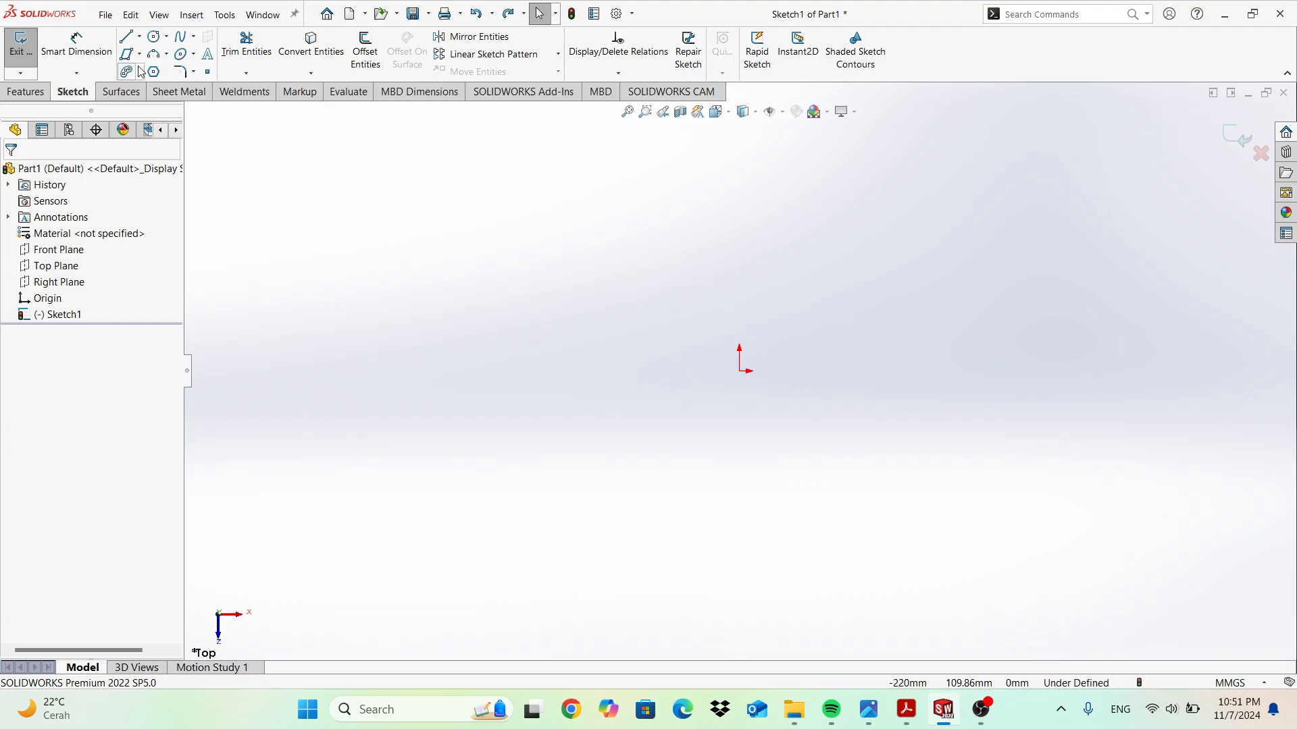
click(139, 72)
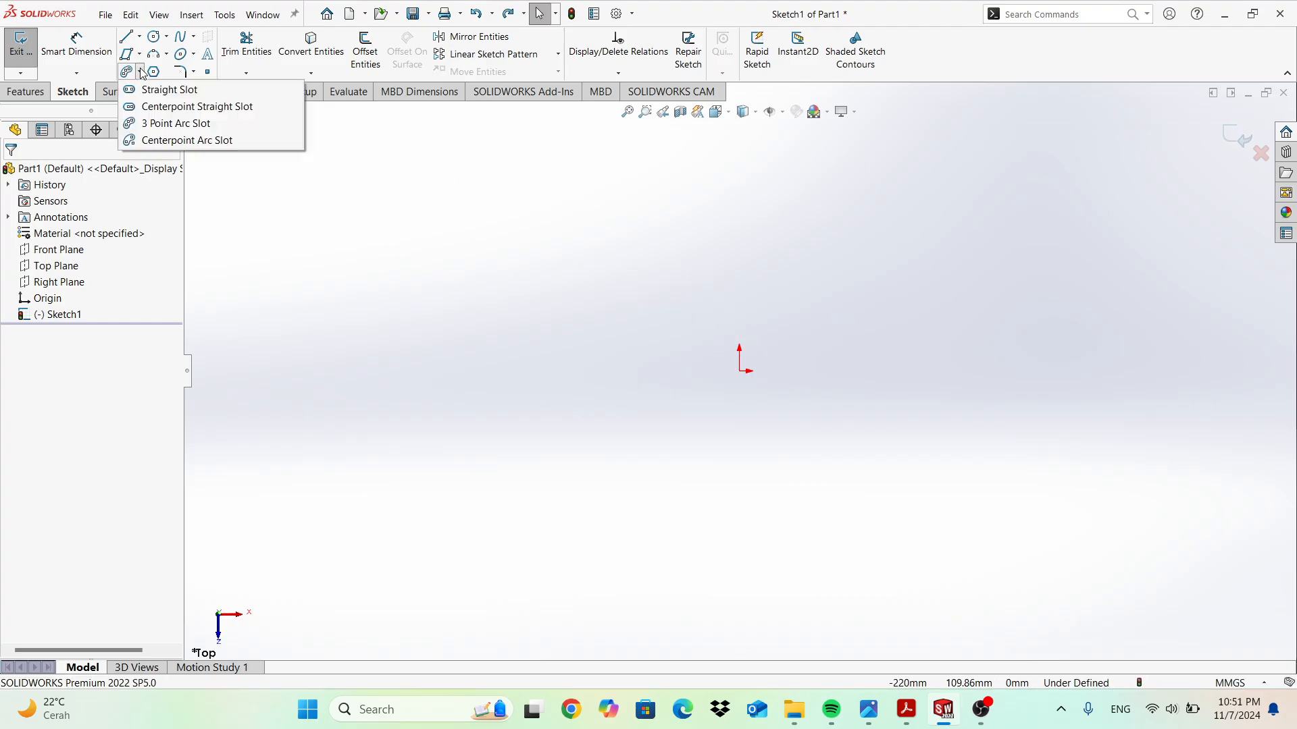
click(170, 140)
click(741, 371)
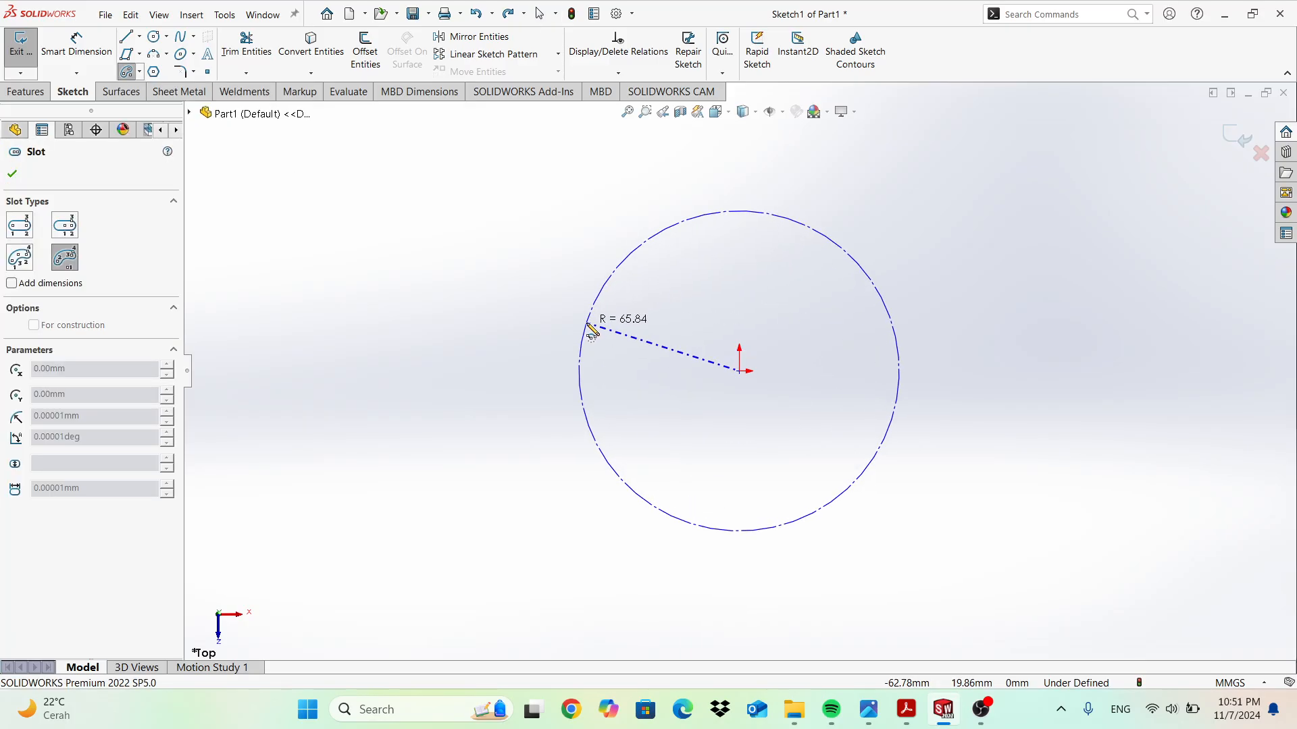
click(587, 324)
click(713, 214)
click(660, 281)
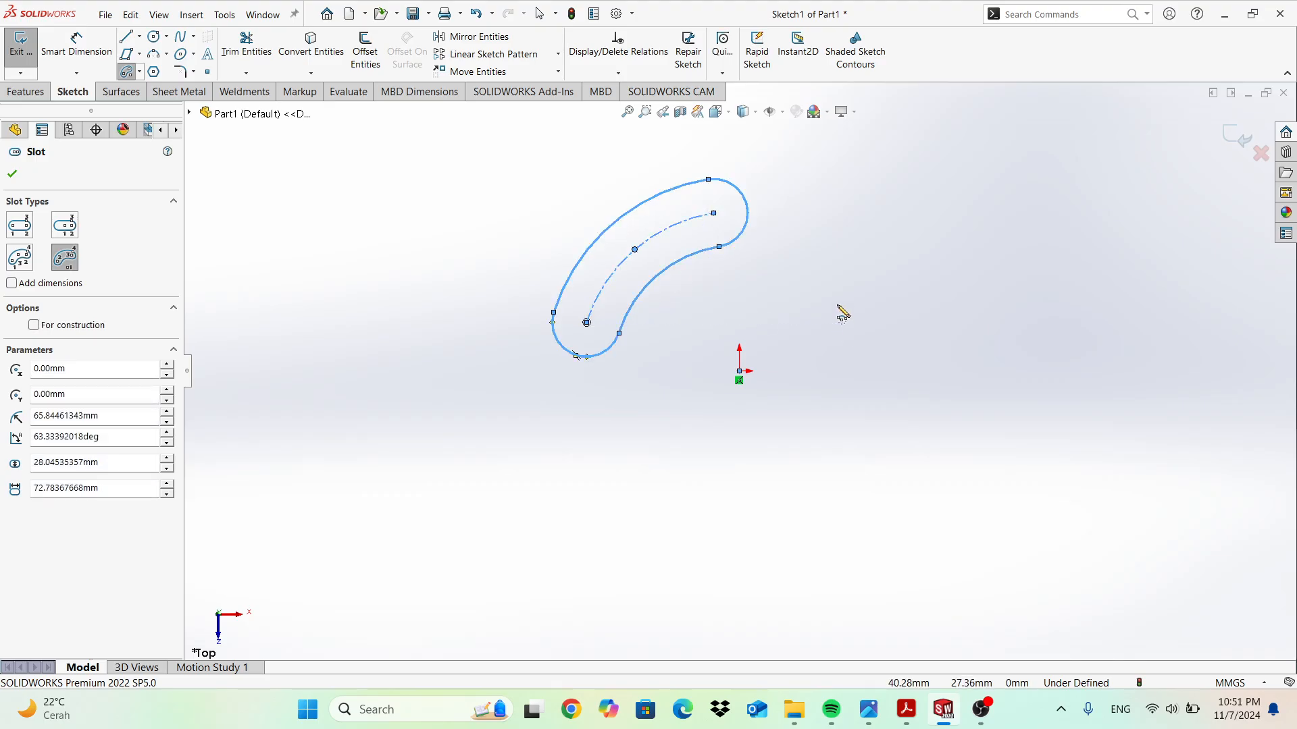
key(Escape)
key(ctrl+z)
click(142, 74)
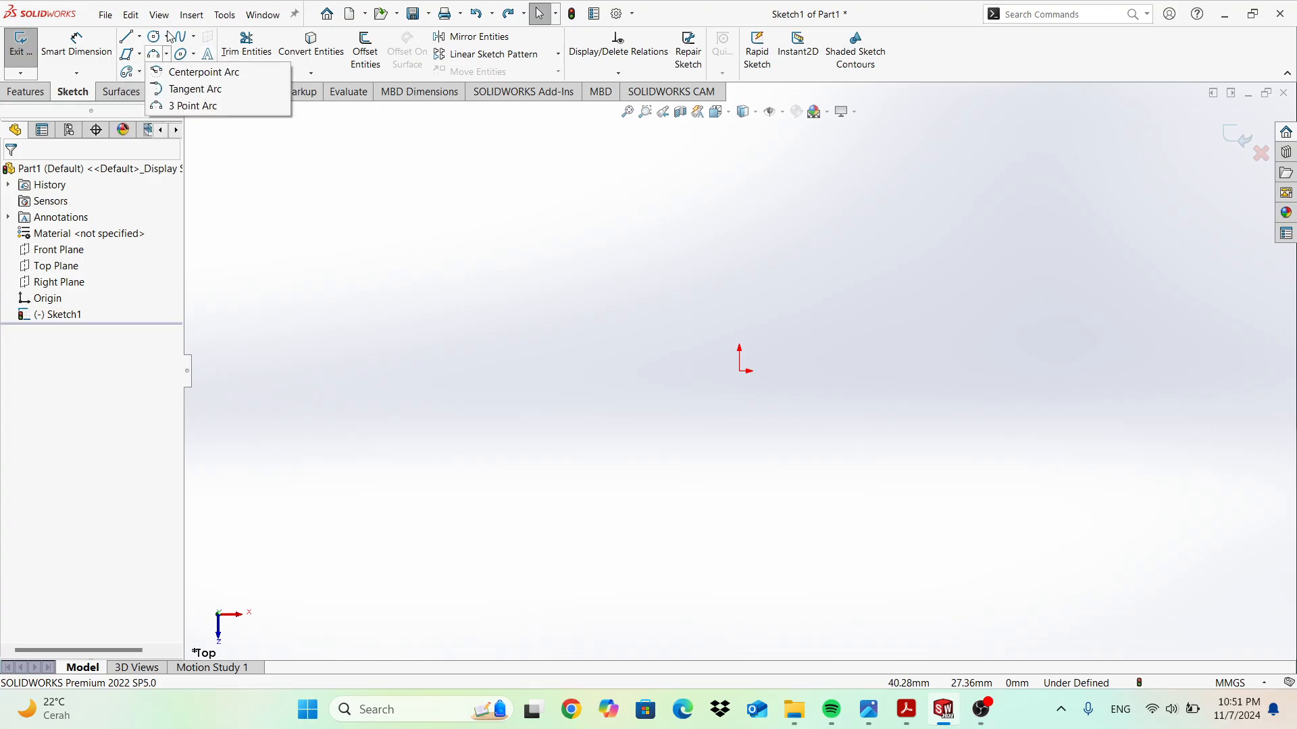
Draw a circle centred on the origin.
click(177, 54)
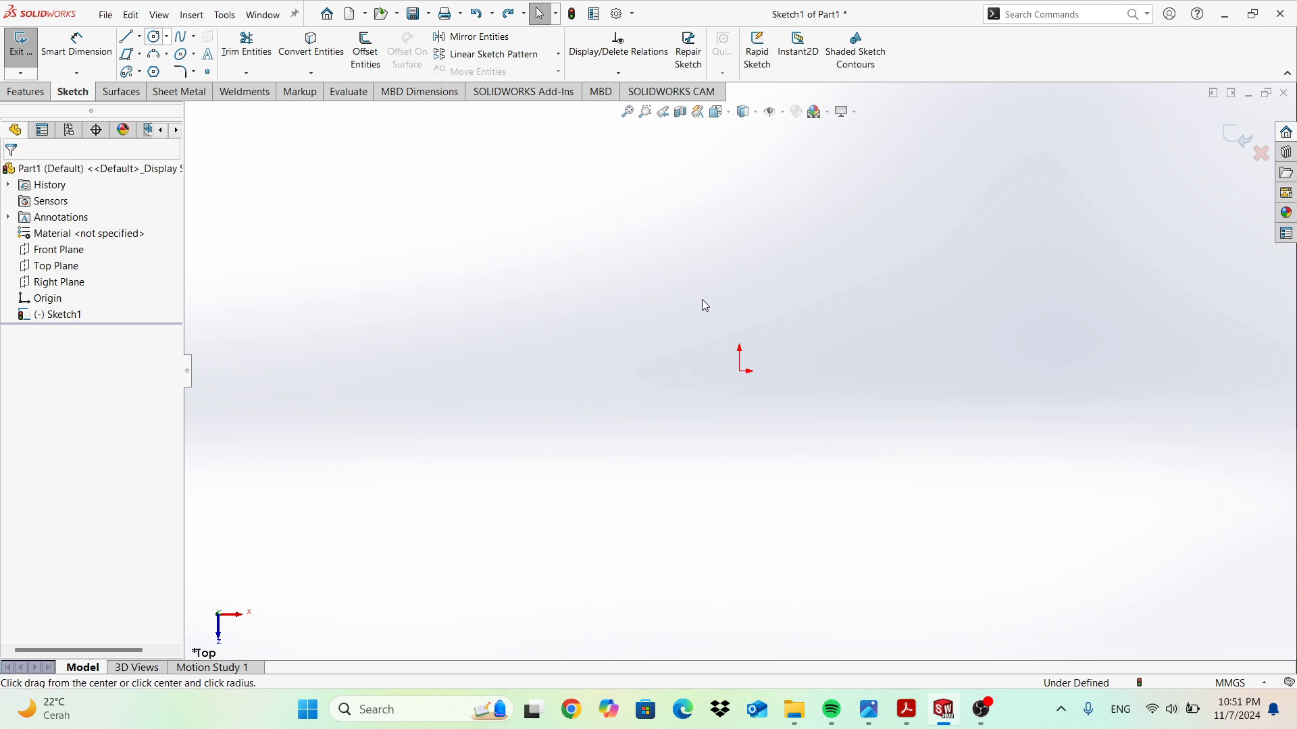
click(740, 371)
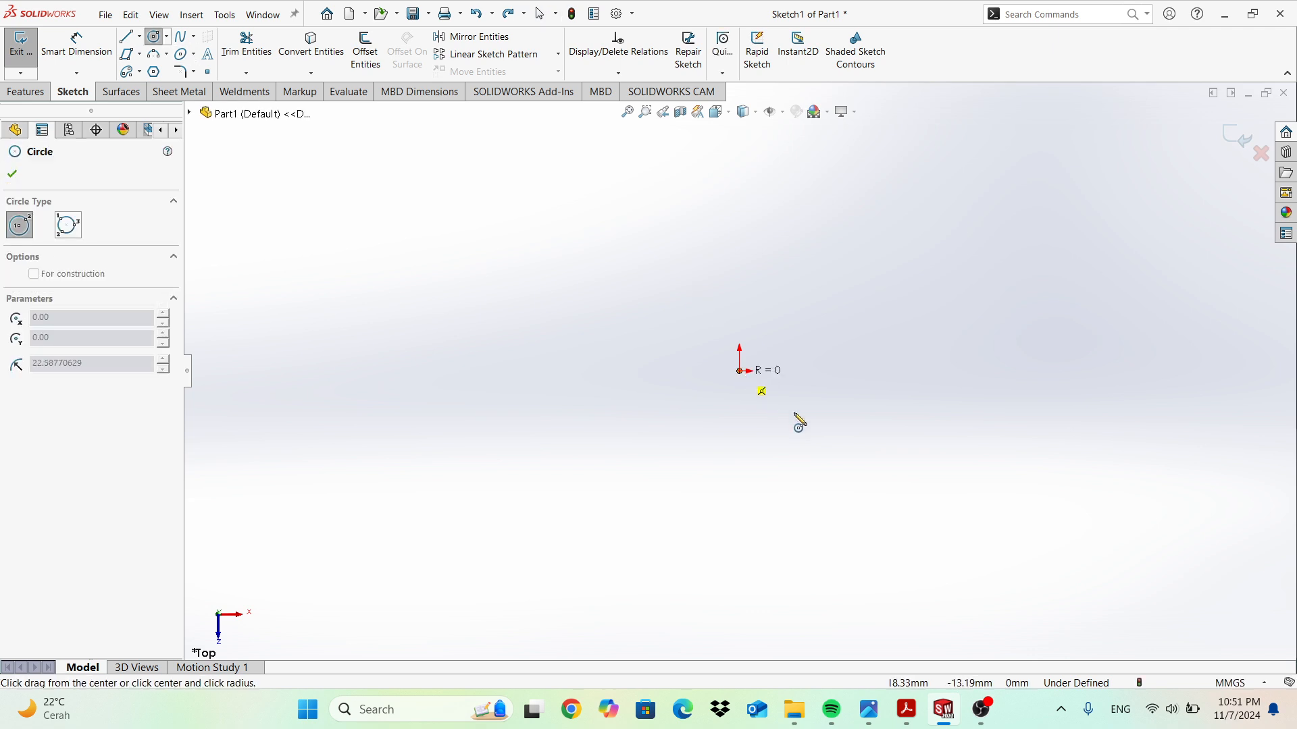
click(843, 466)
Add a diameter dimension to the circle, trying a new value, then revert to 108.53.
click(70, 46)
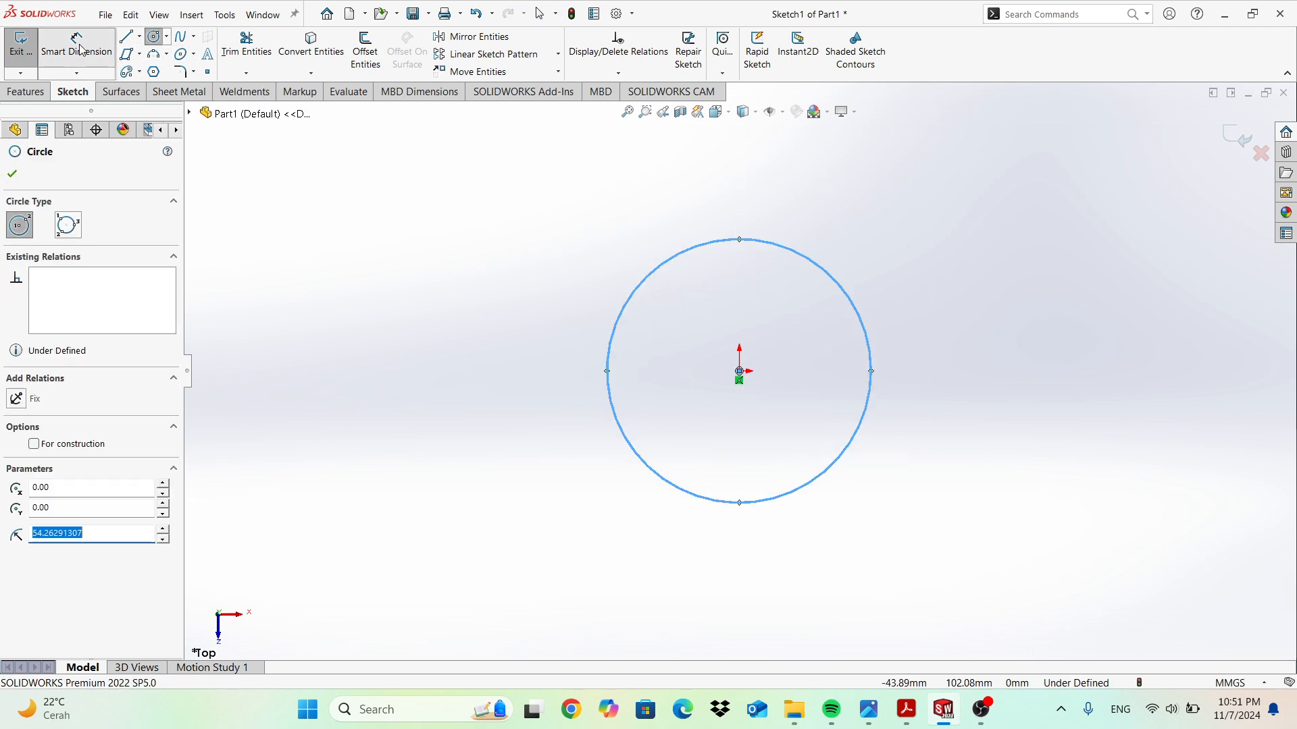
click(733, 243)
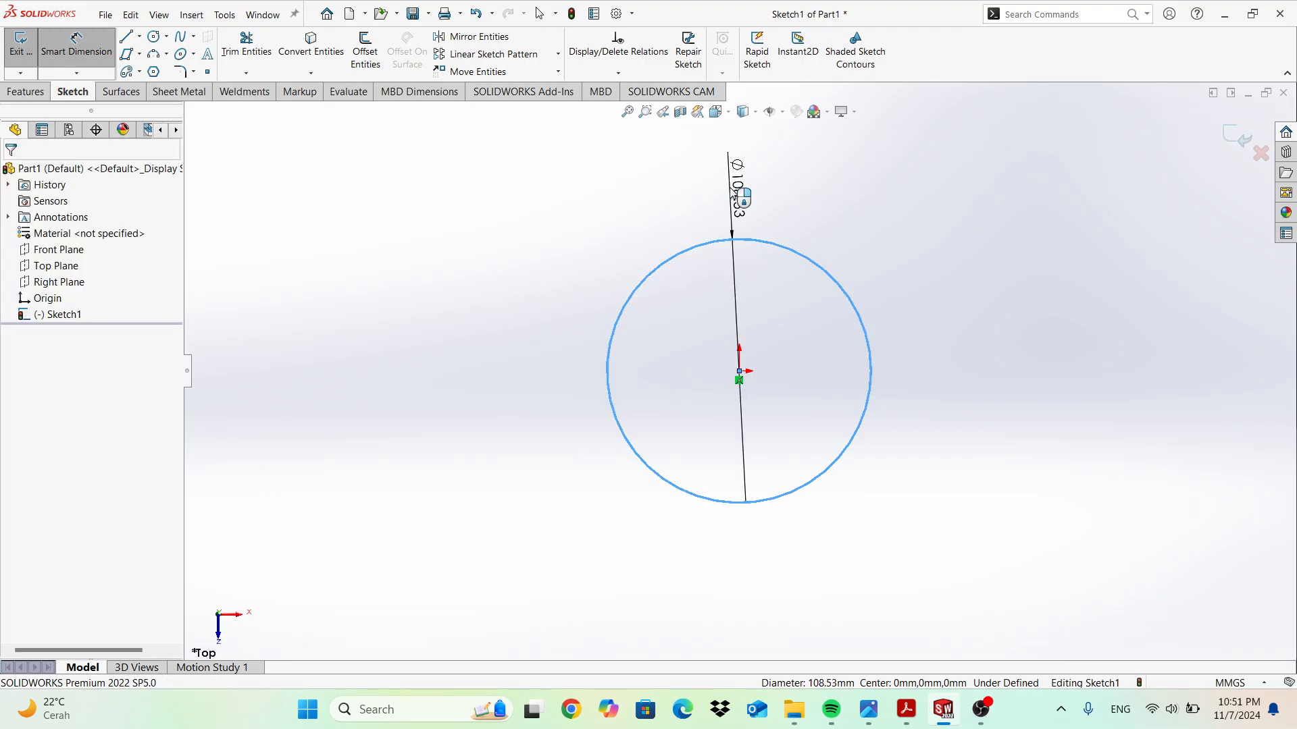
click(735, 196)
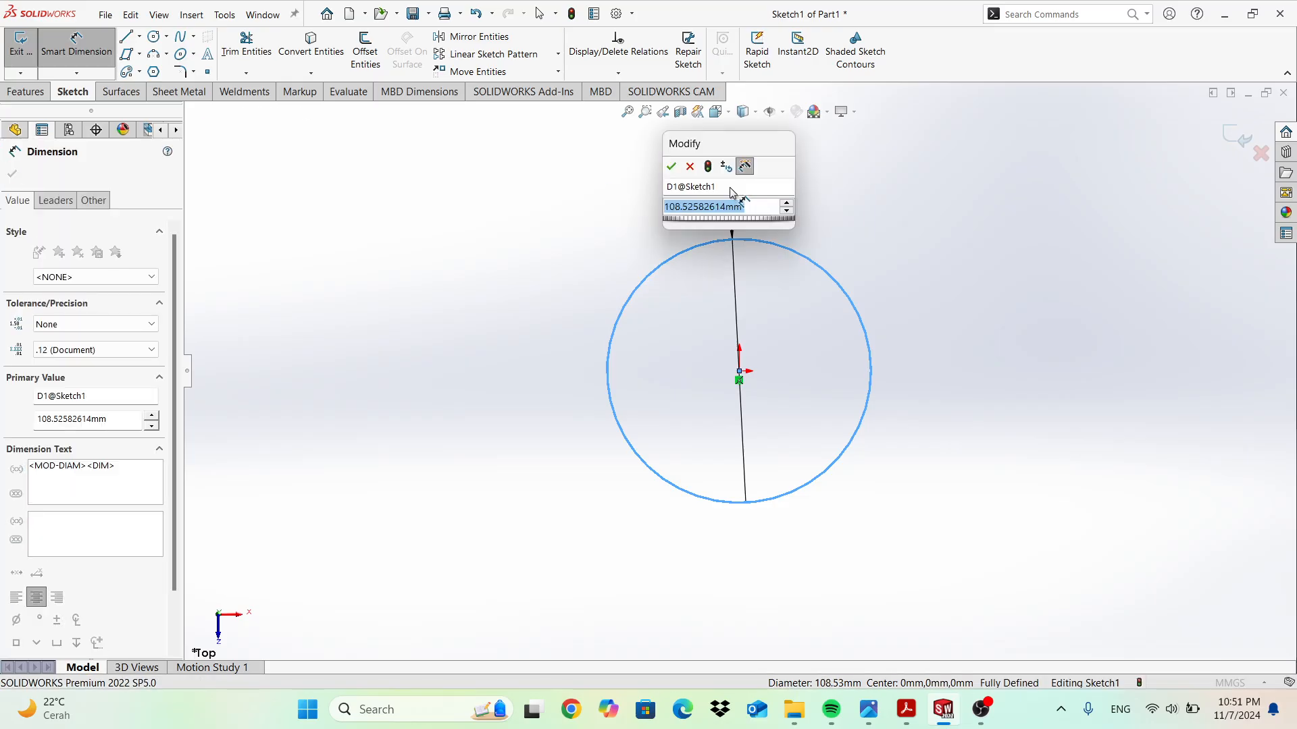
text(100)
key(Escape)
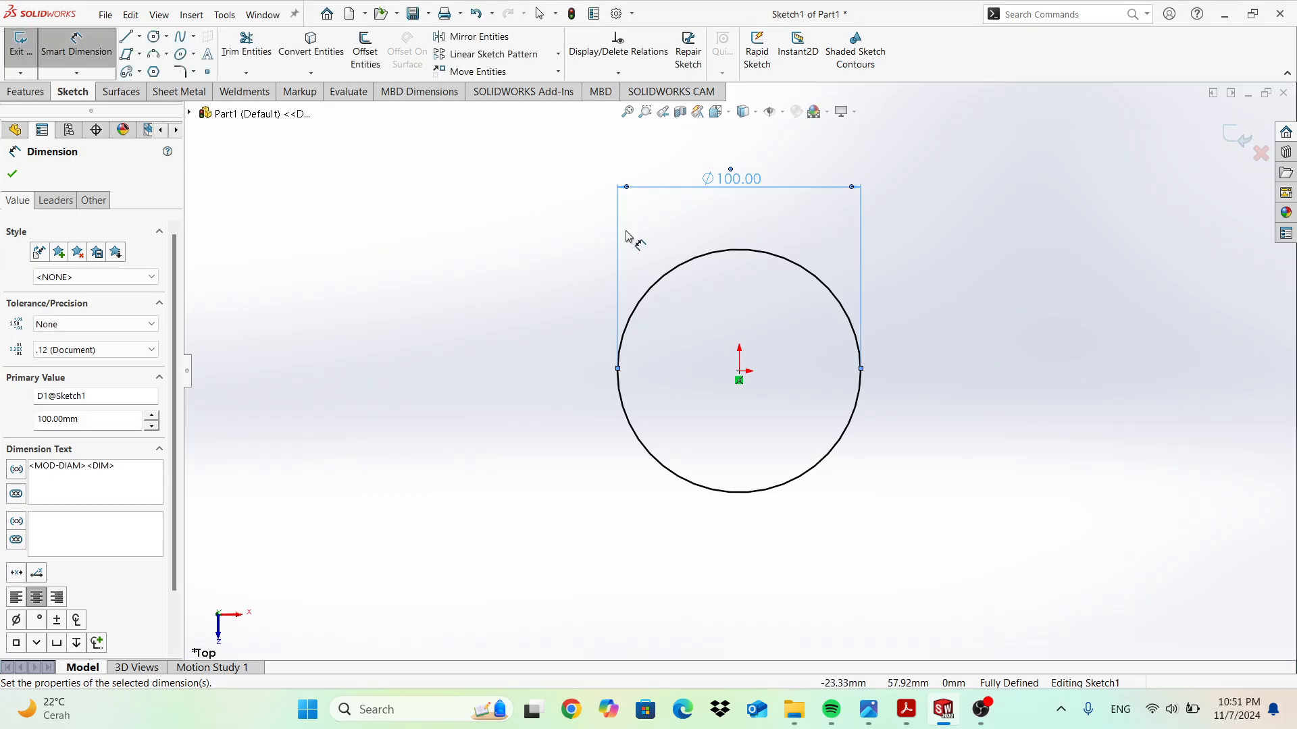
click(12, 173)
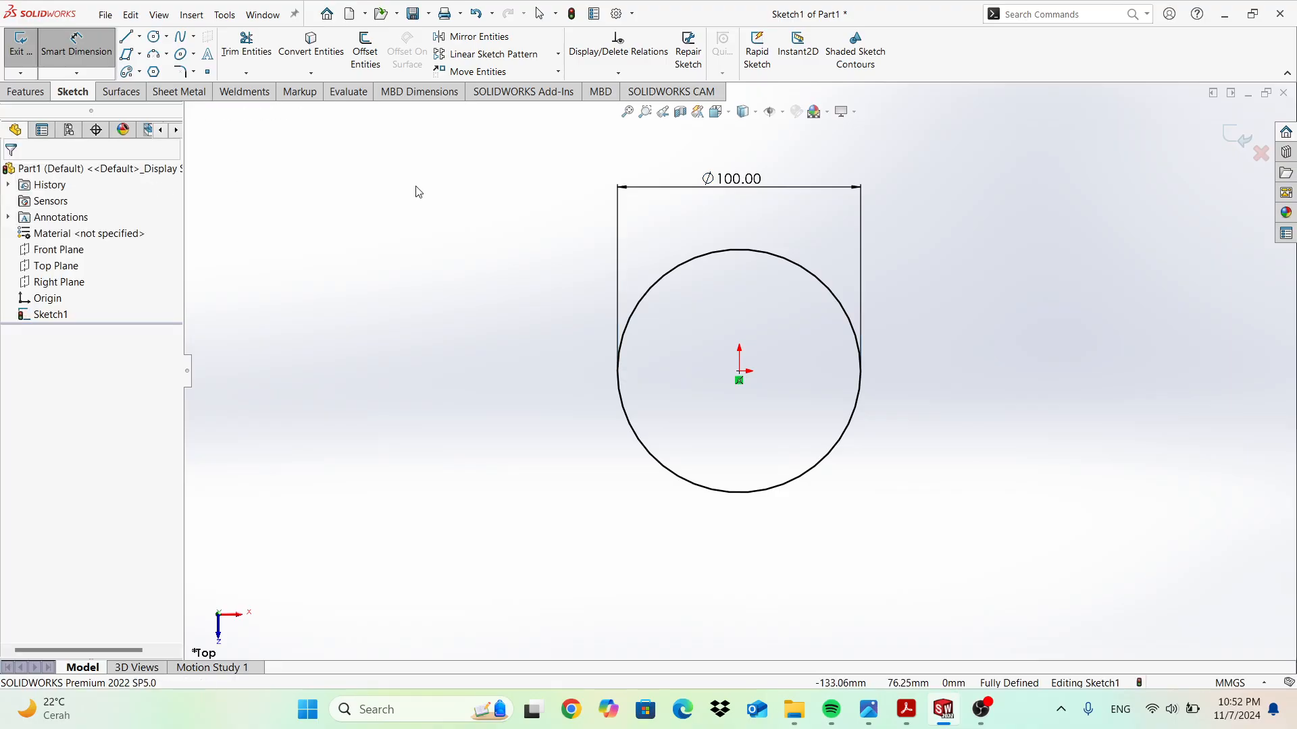
key(ctrl+z)
Undo the diameter dimension and the circle.
click(166, 37)
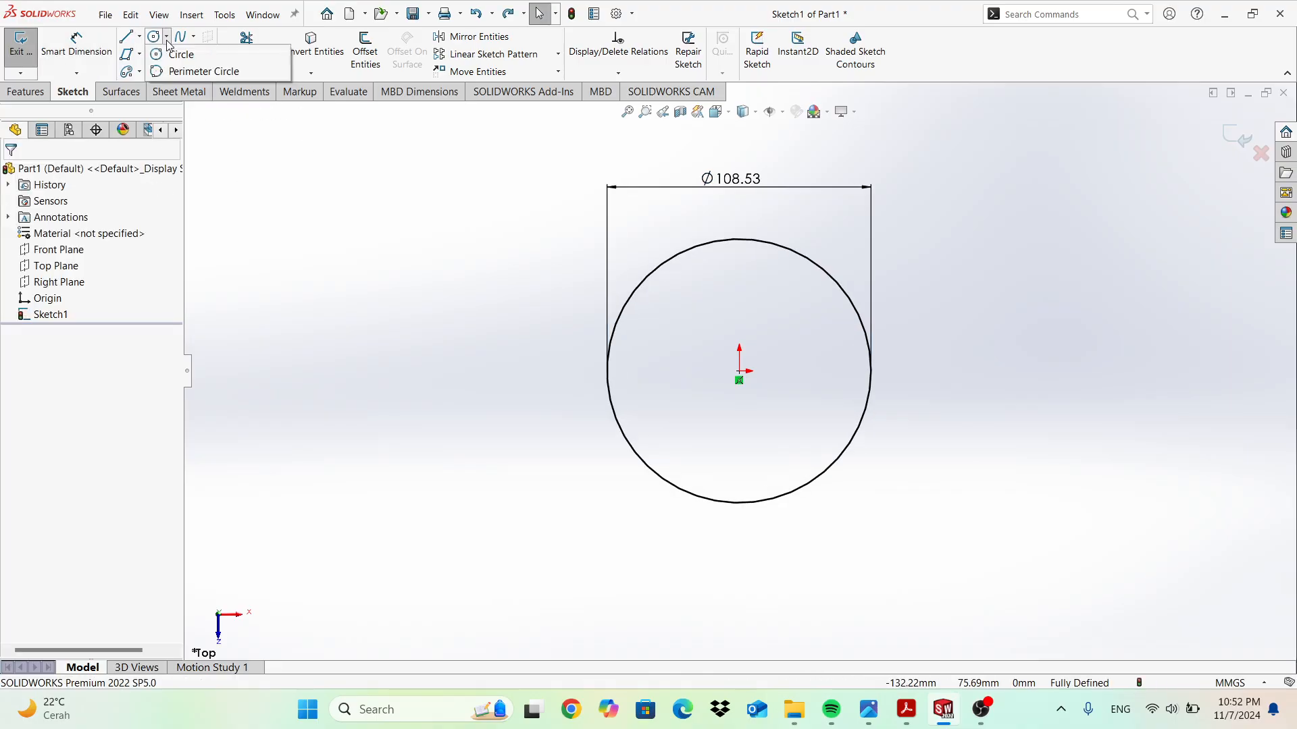
click(358, 218)
key(ctrl+z)
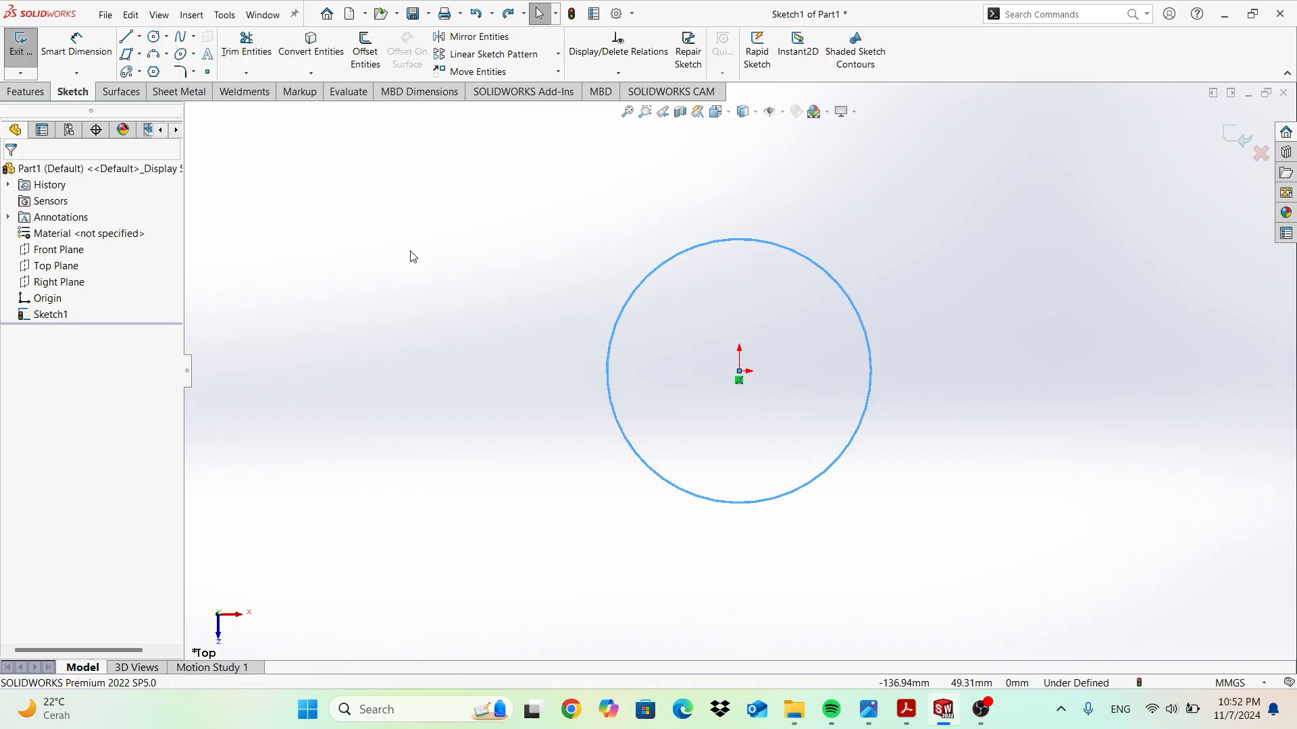
key(ctrl+z)
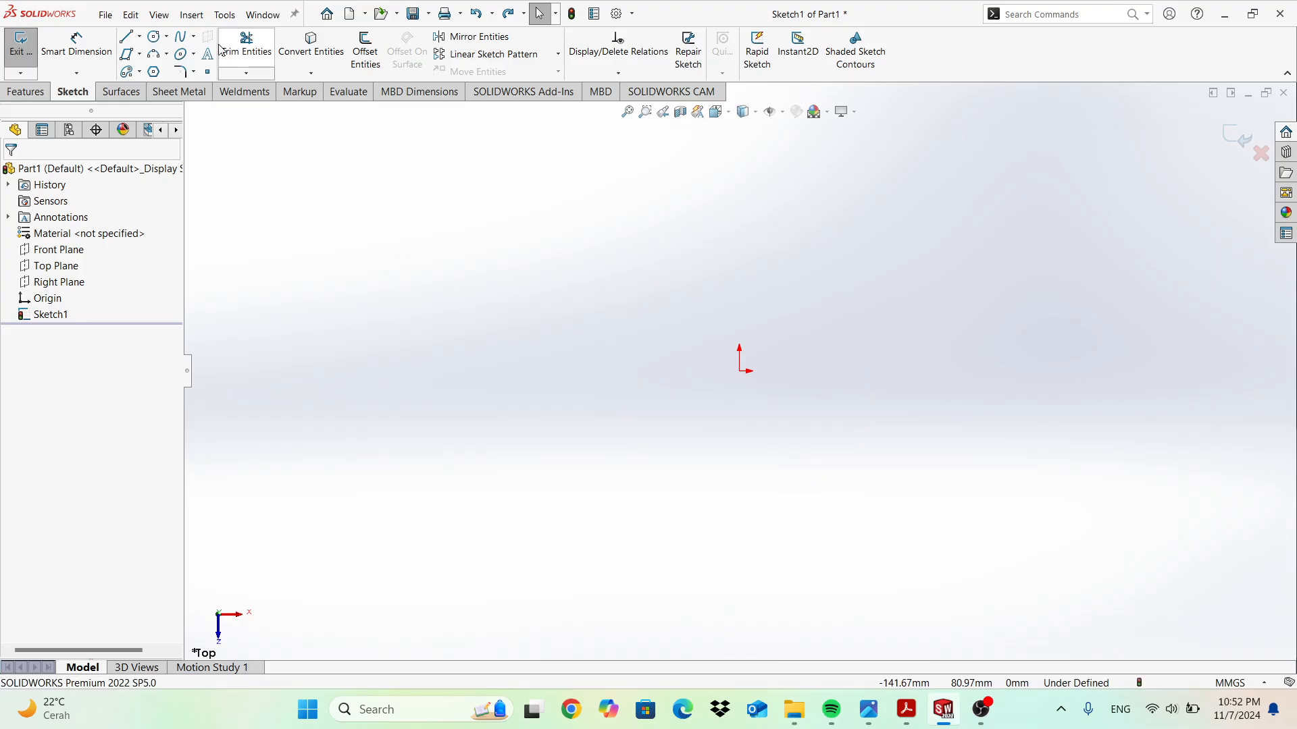
Draw a trial three-point perimeter circle starting at the origin, then undo it.
click(166, 36)
click(175, 72)
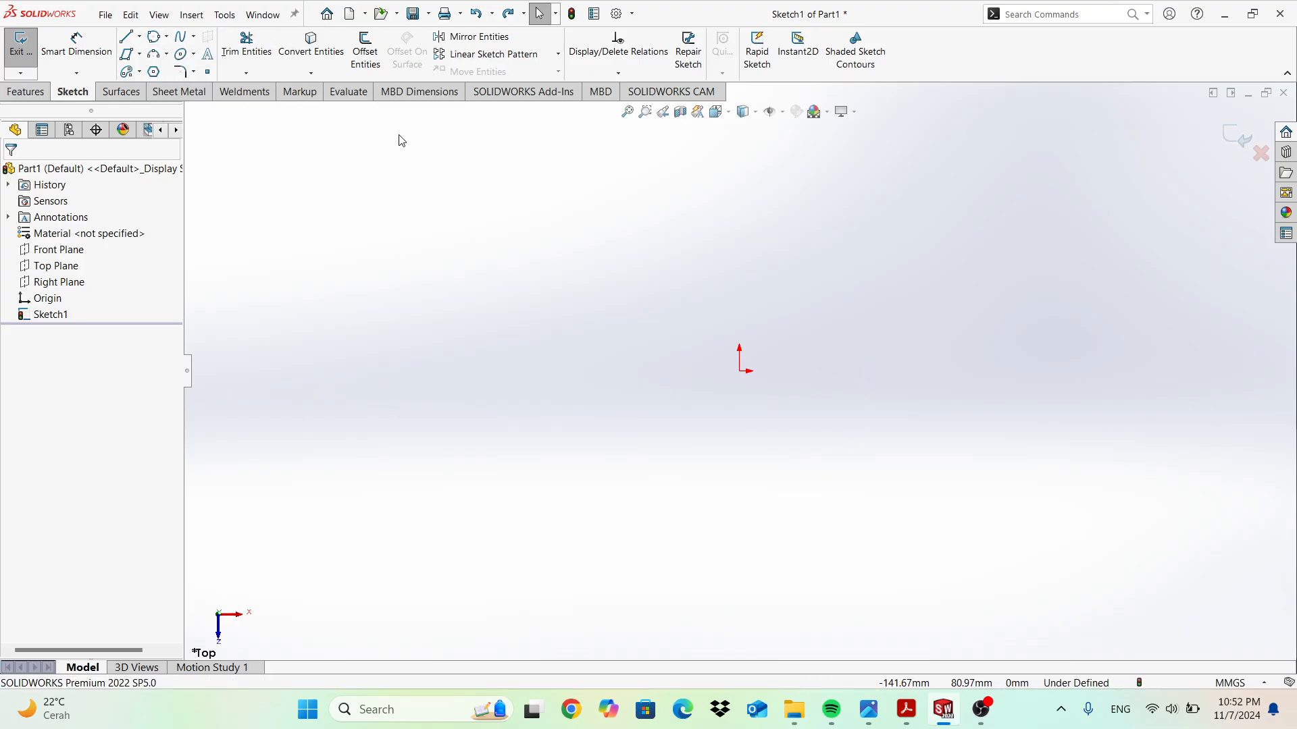
click(739, 371)
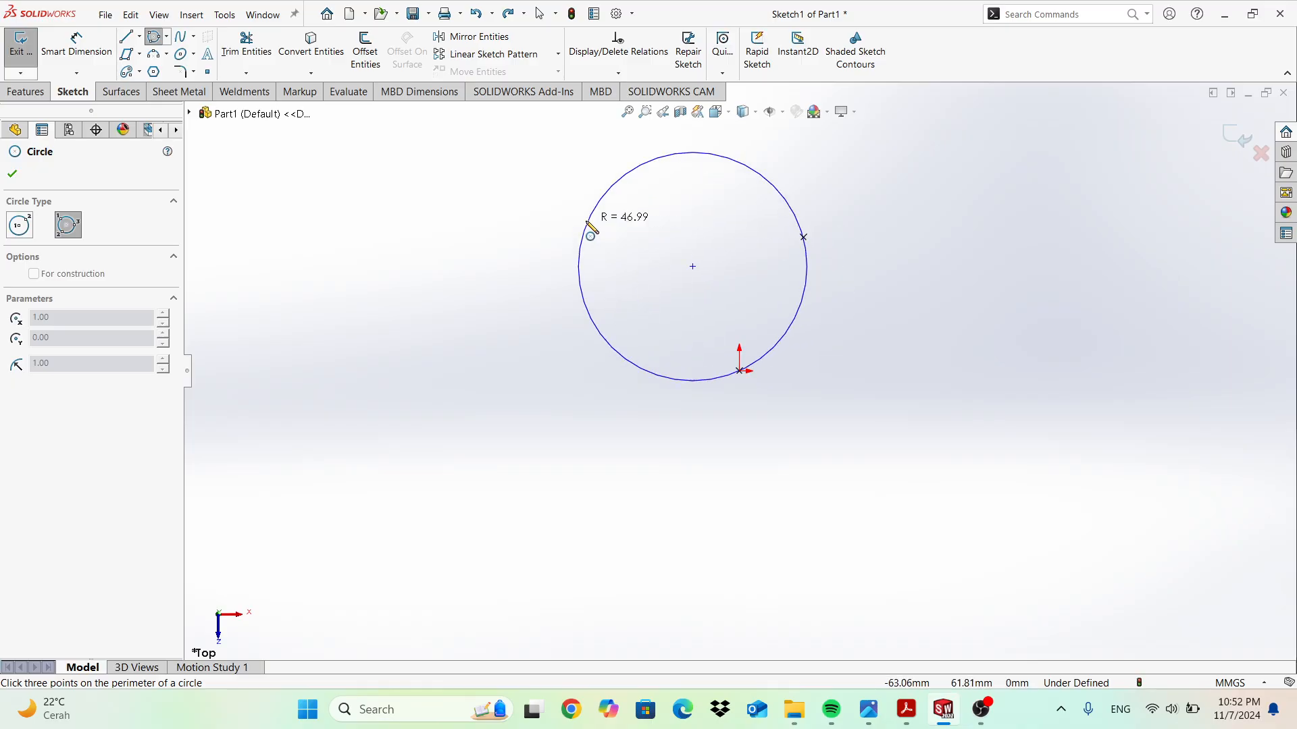
click(586, 223)
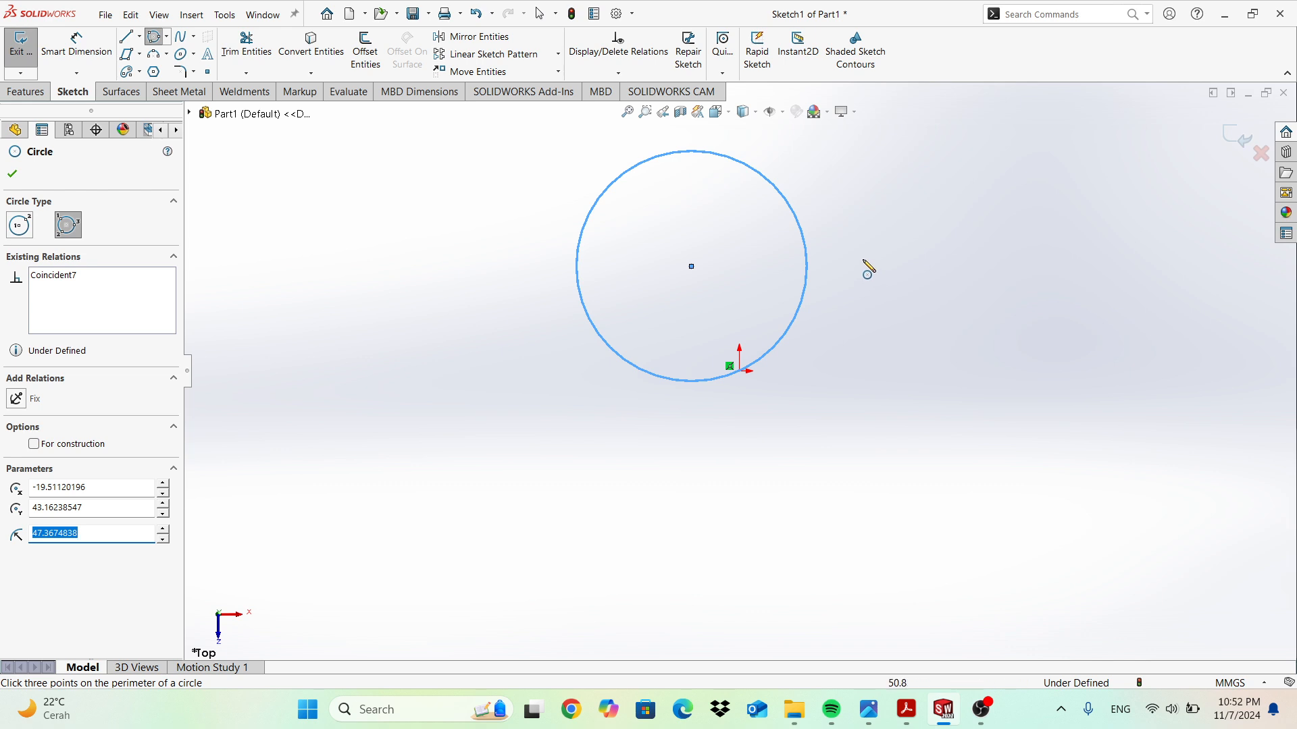
key(Escape)
key(ctrl+z)
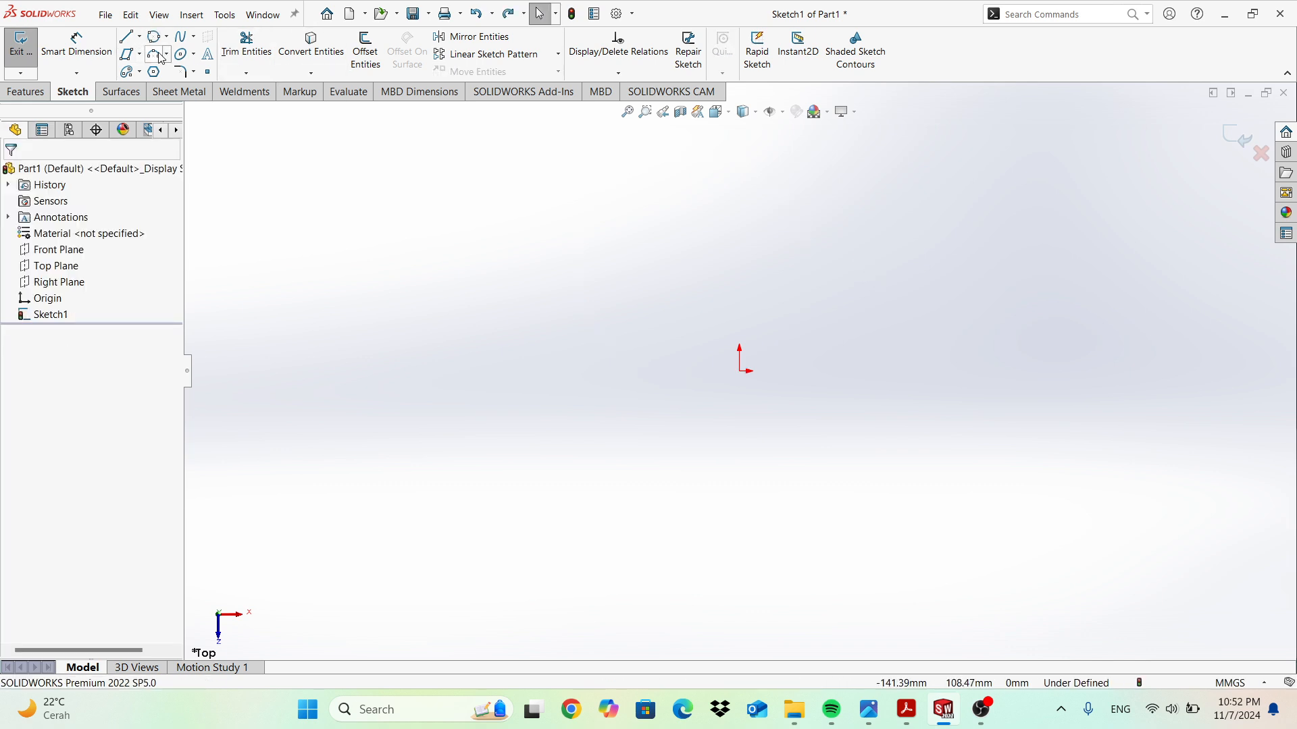
Switch to Centerpoint Arc drawing.
click(167, 36)
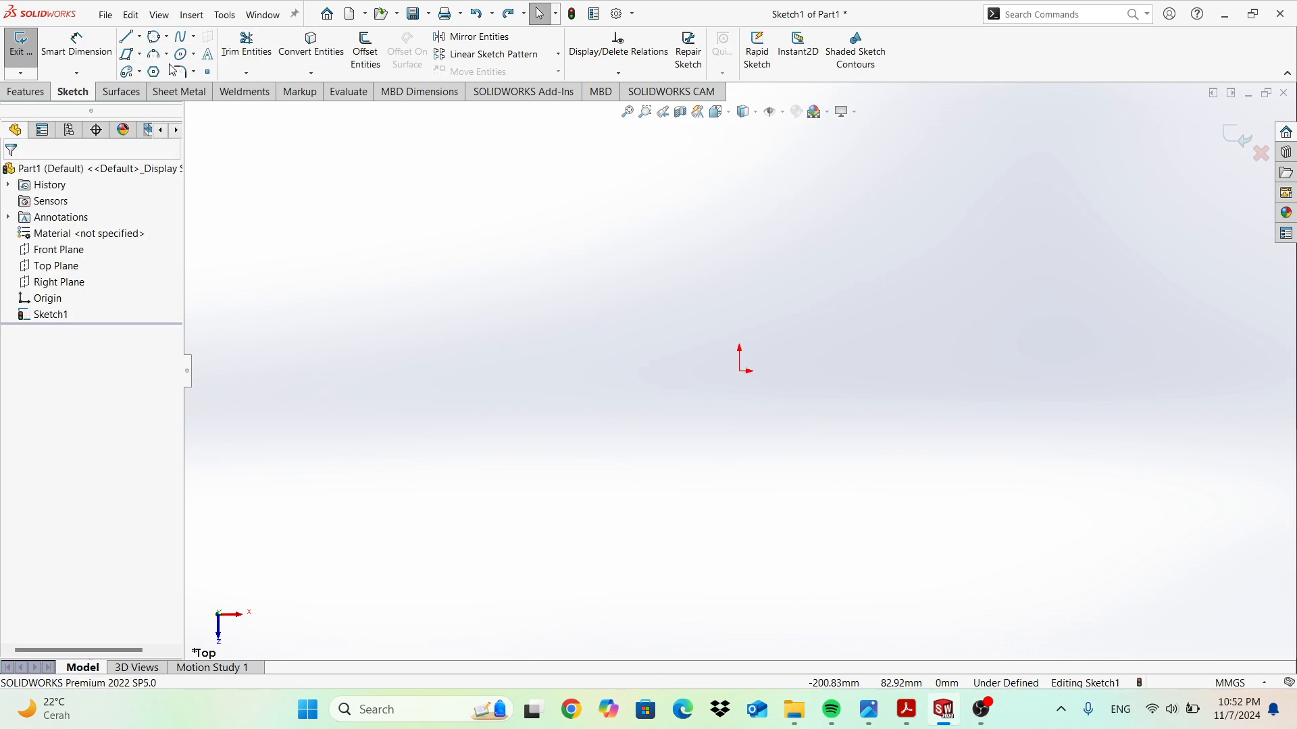
click(167, 54)
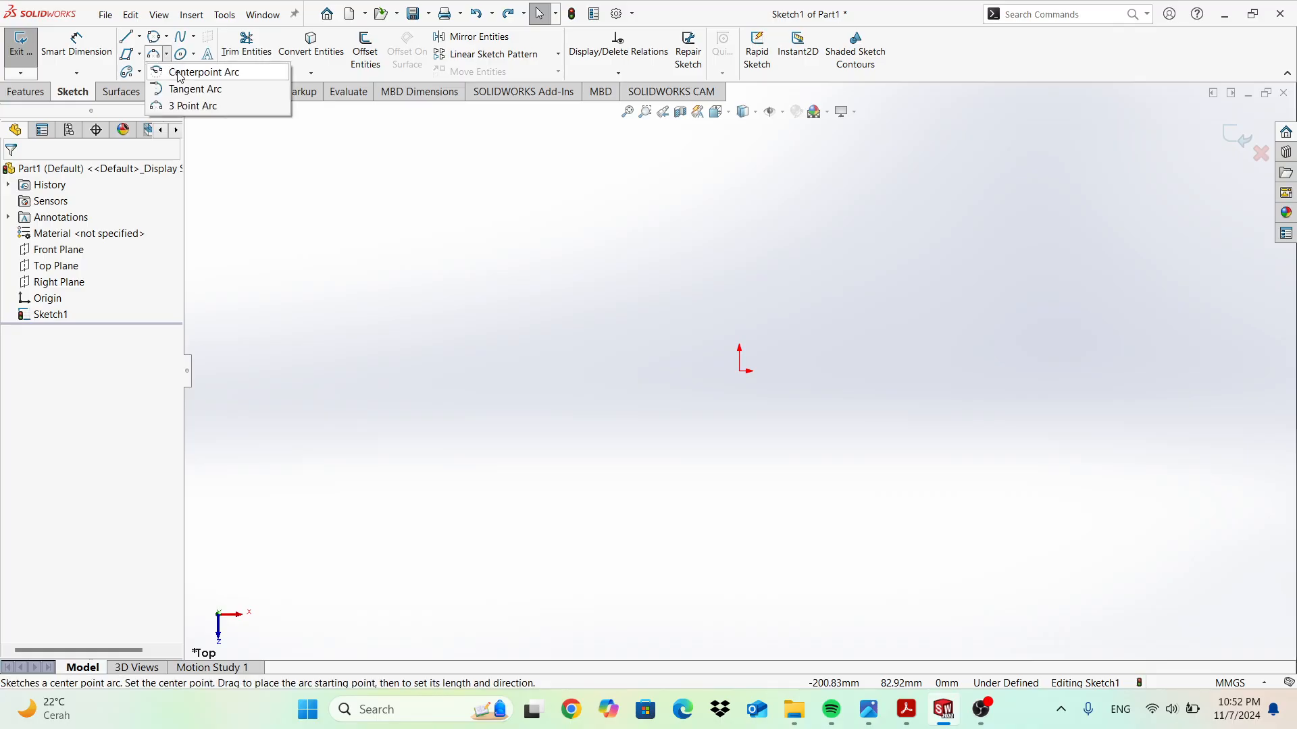
click(203, 72)
click(739, 371)
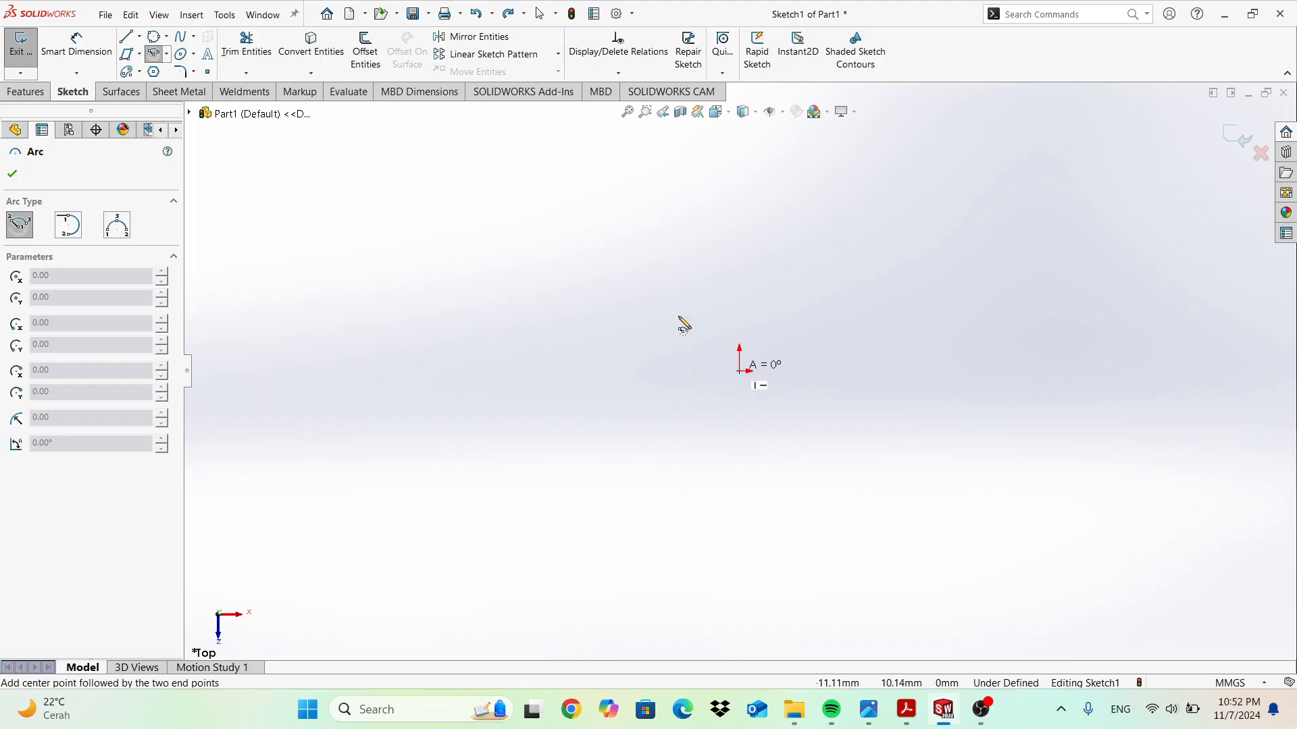
click(601, 241)
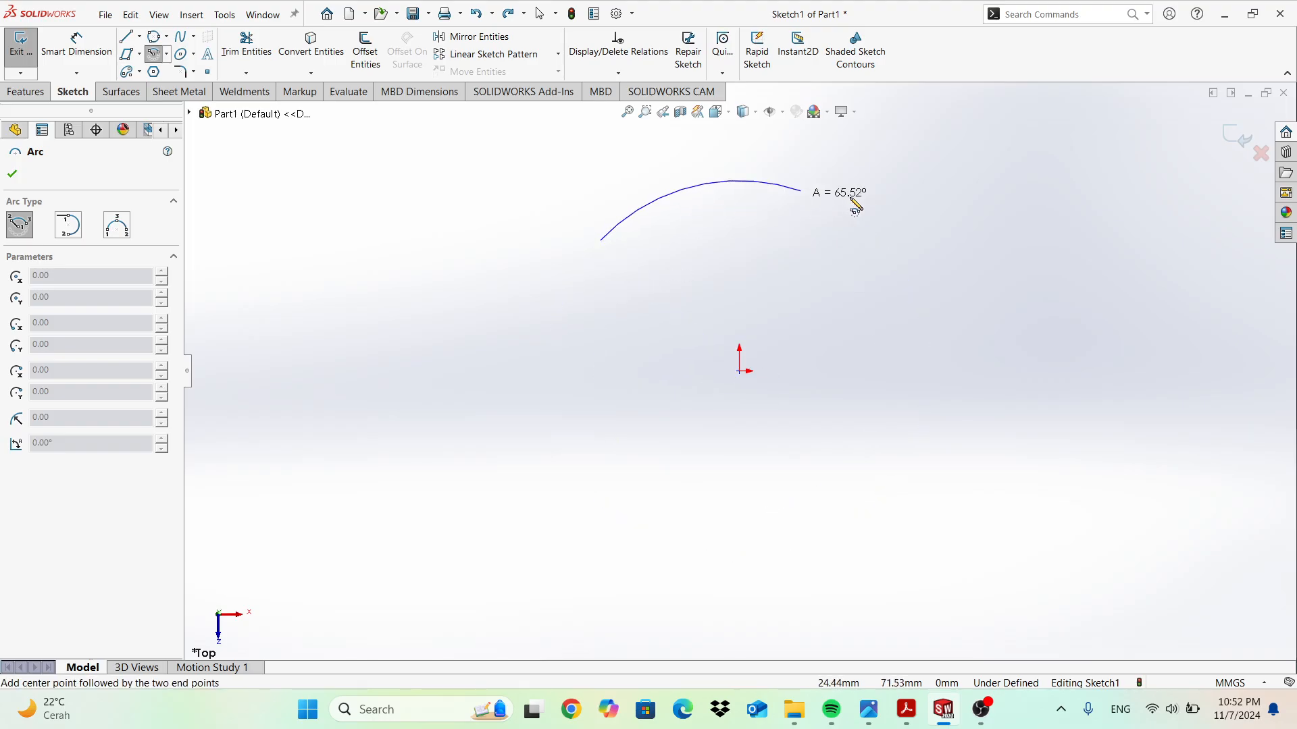
click(878, 206)
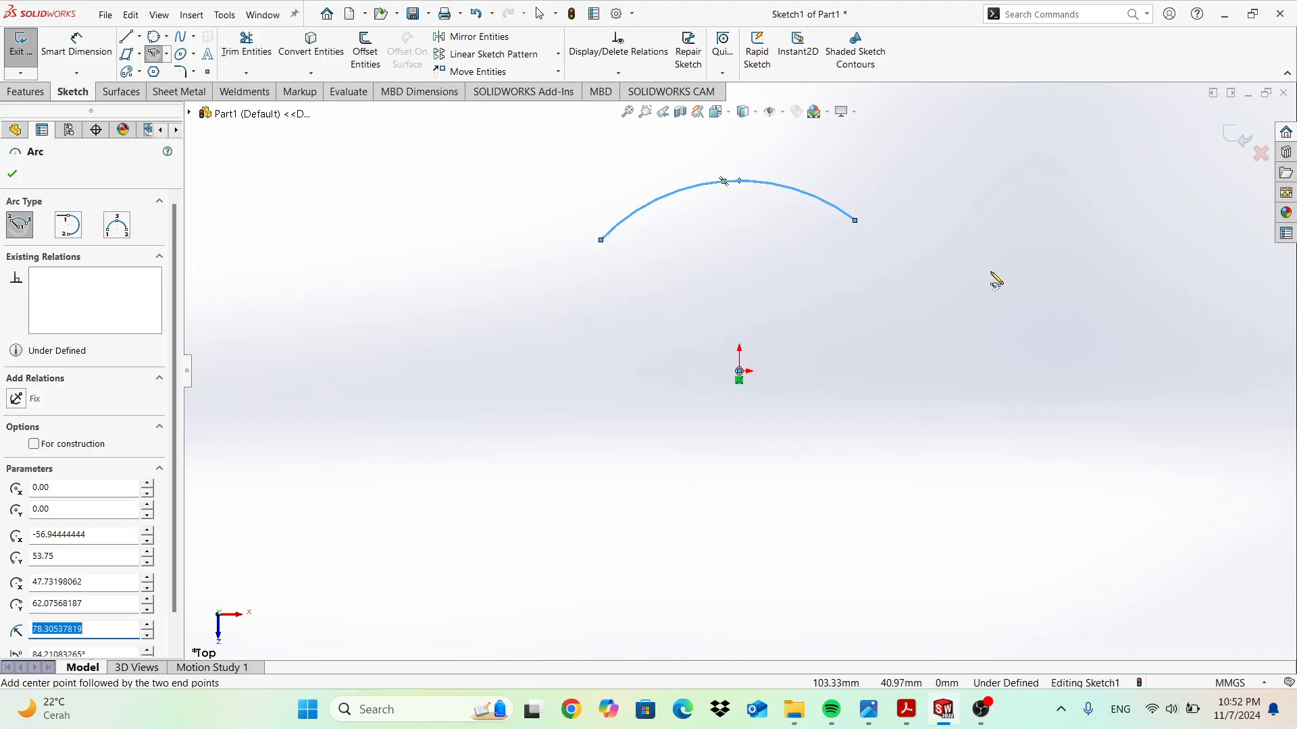
key(Escape)
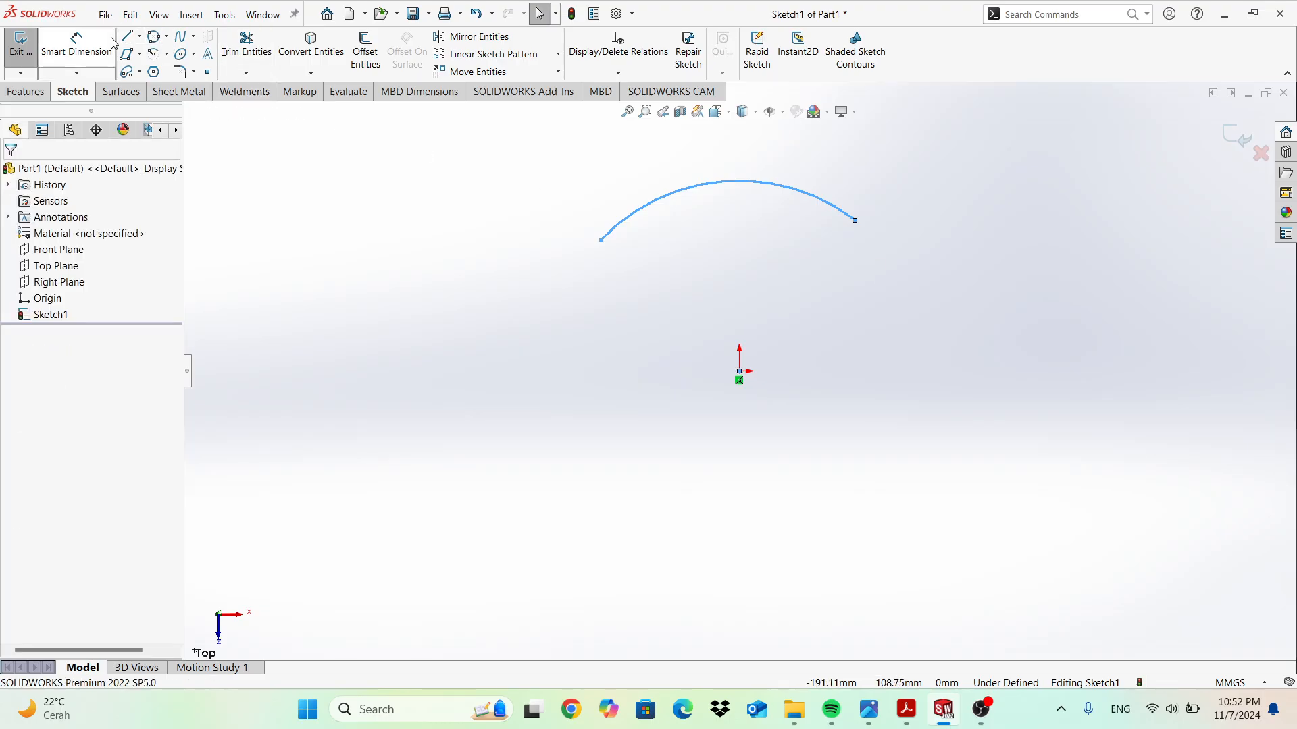
click(168, 54)
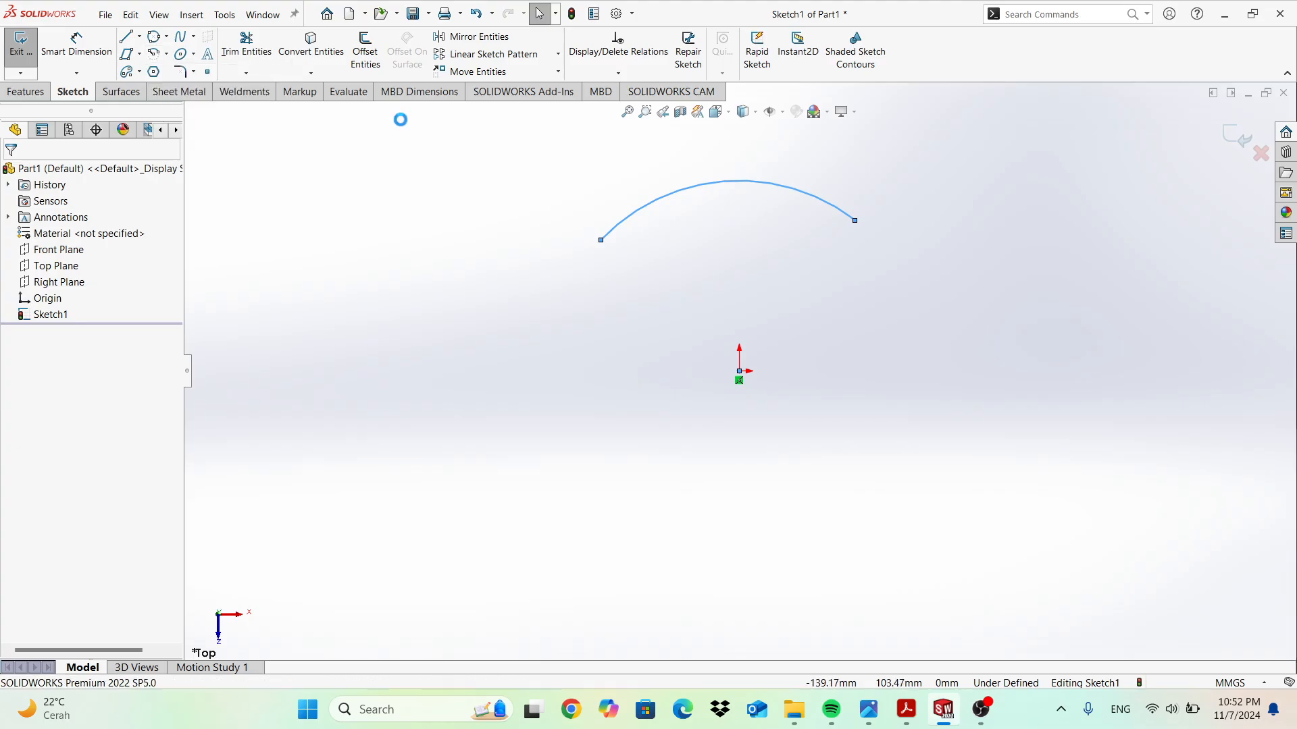
key(ctrl+a)
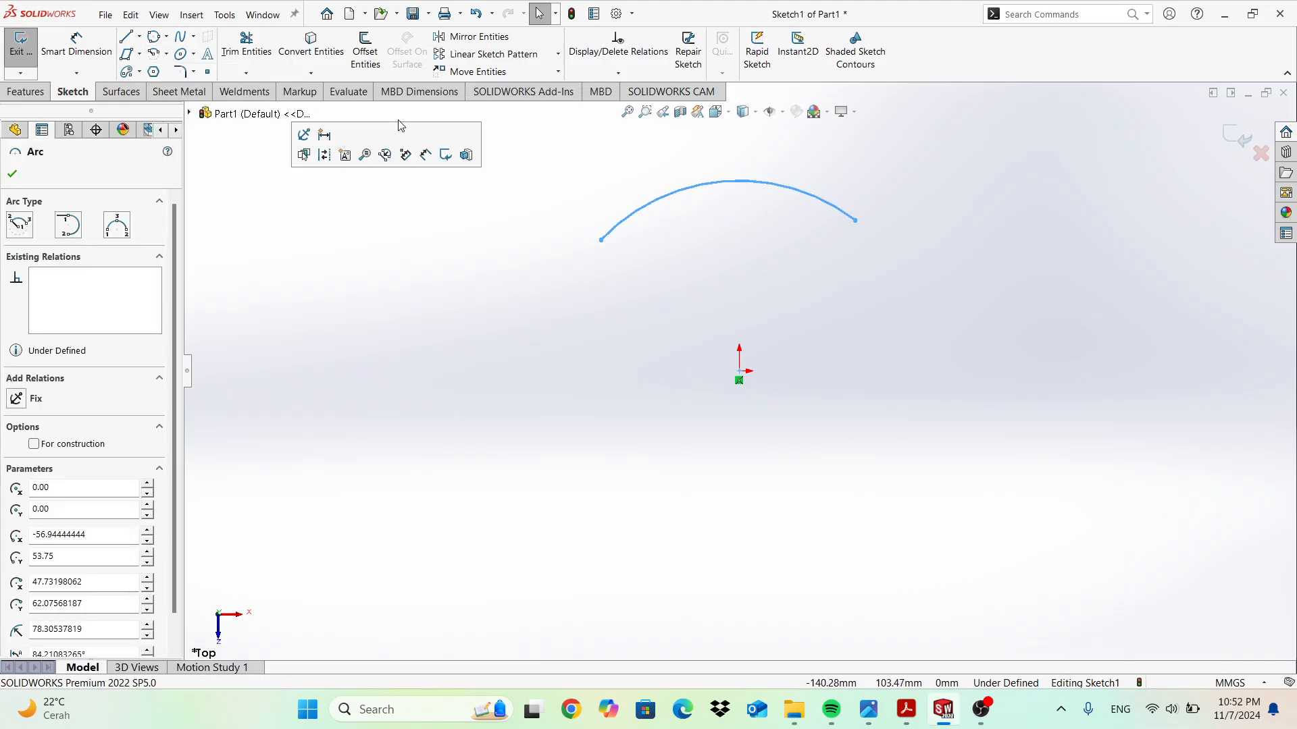
click(763, 213)
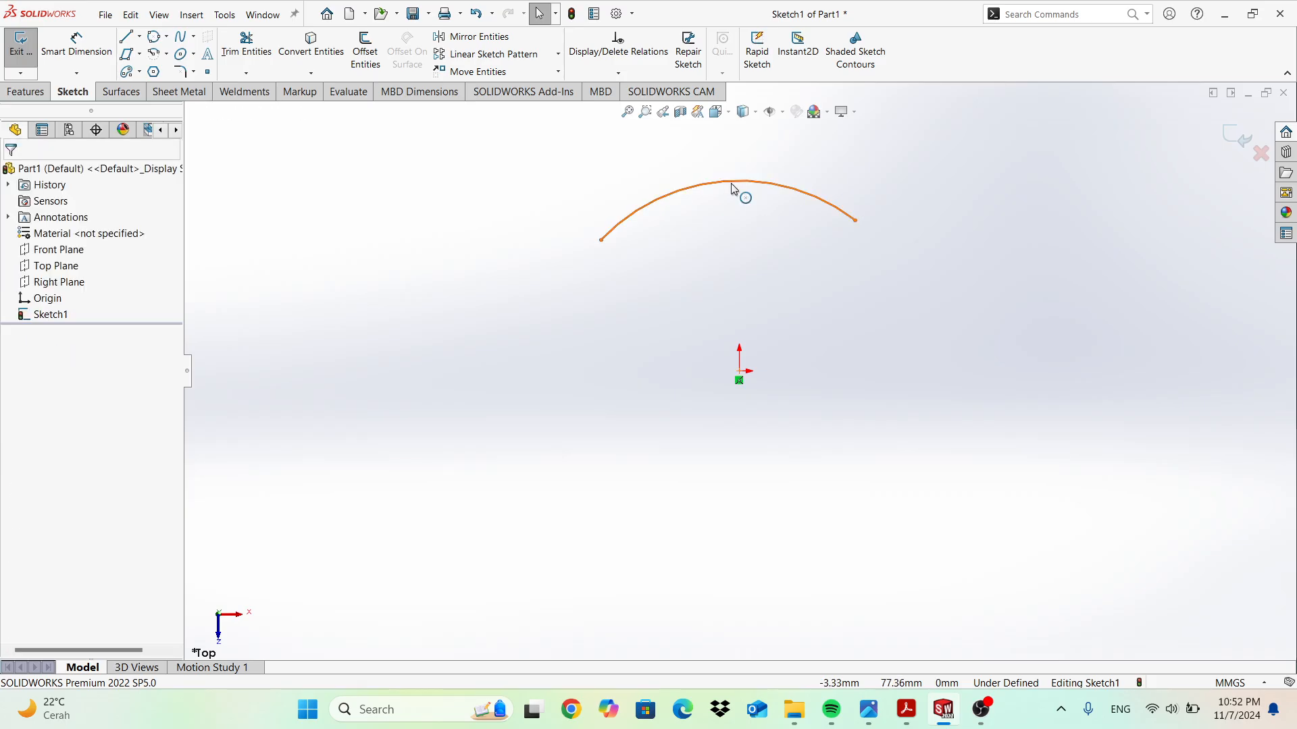
click(689, 188)
key(Delete)
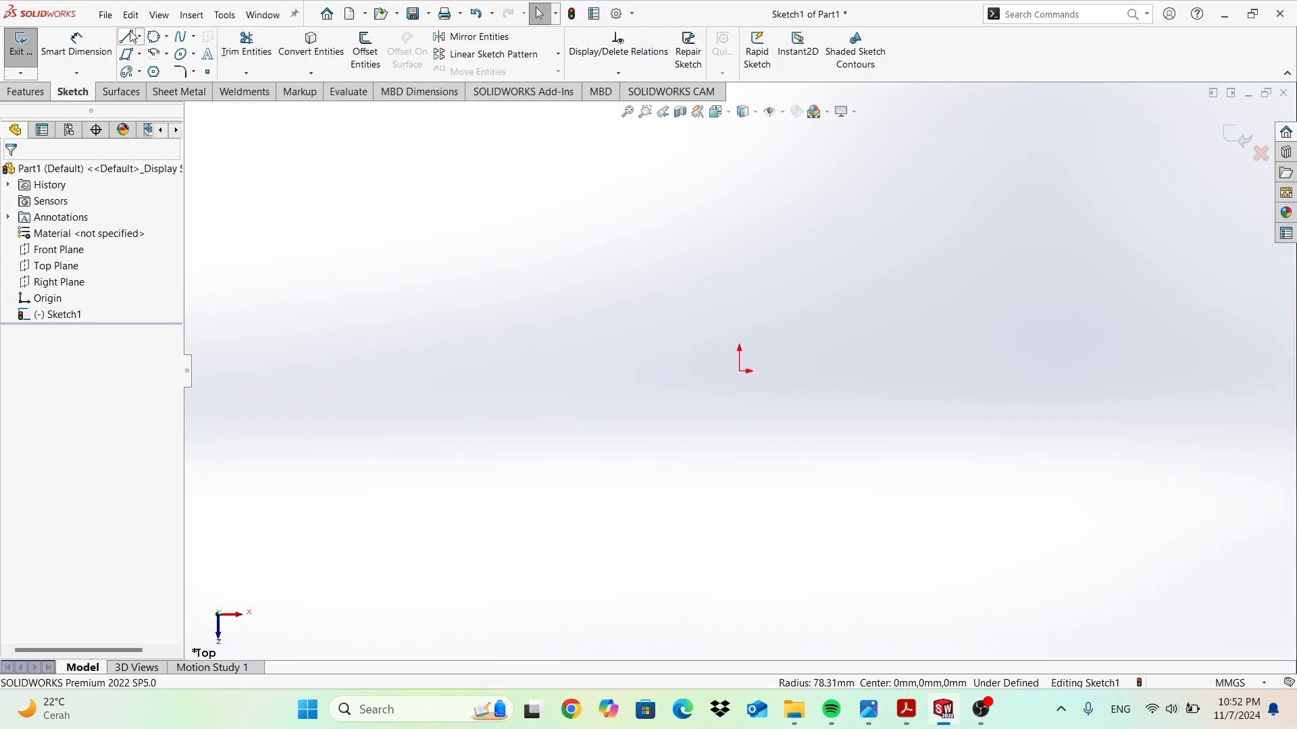
Draw a vertical line up from the origin with a horizontal line running left from its top.
key(l)
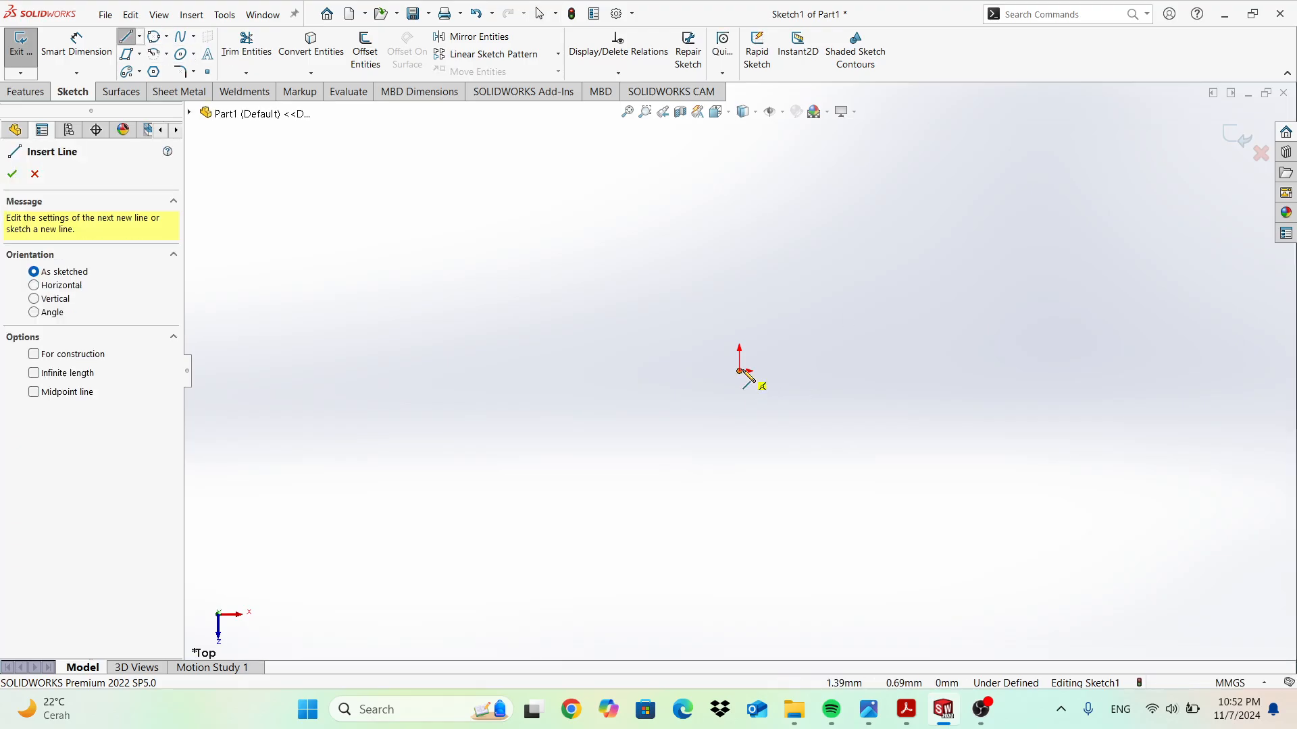
click(739, 371)
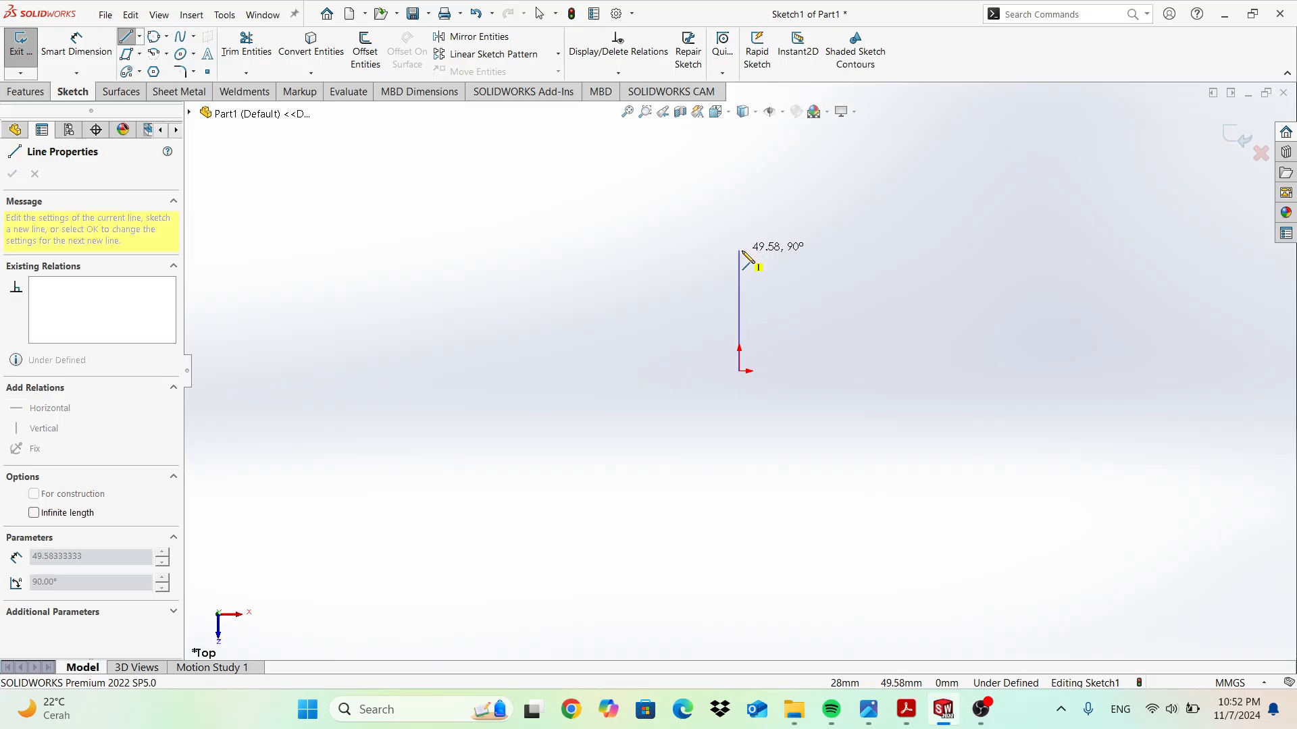
click(739, 249)
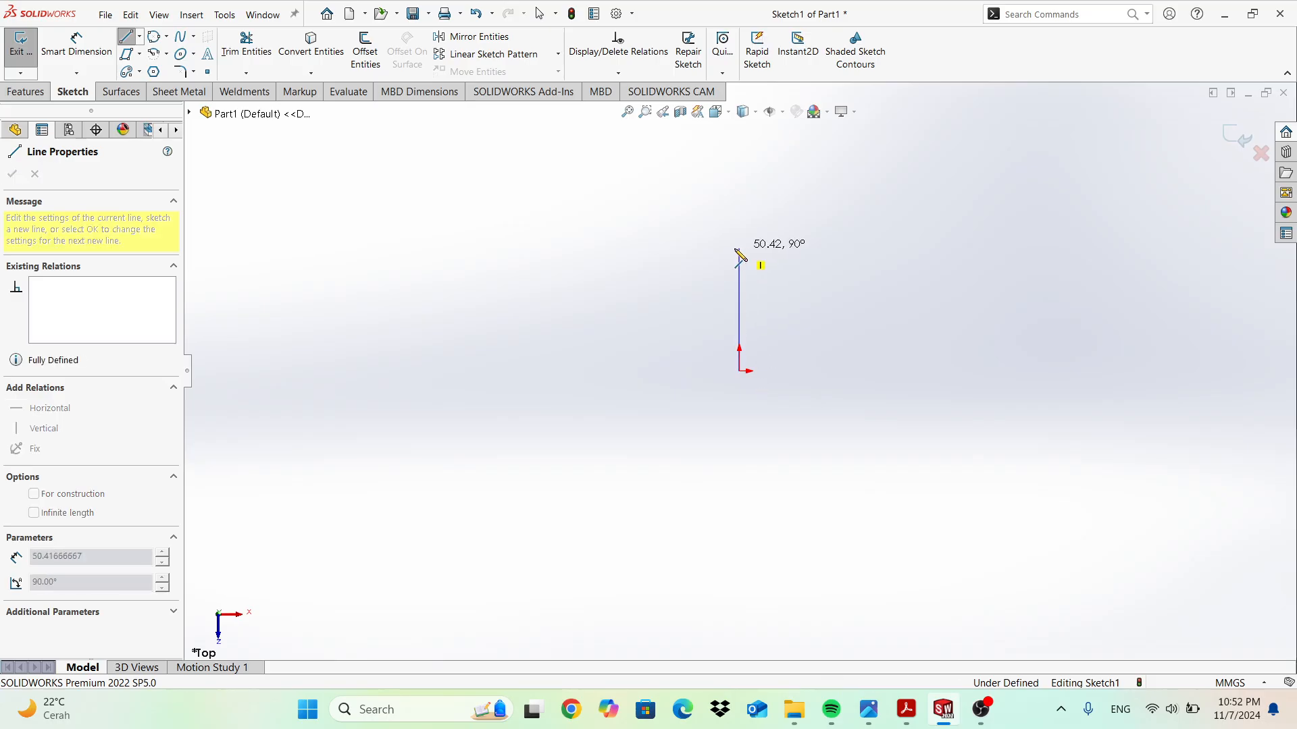
click(561, 249)
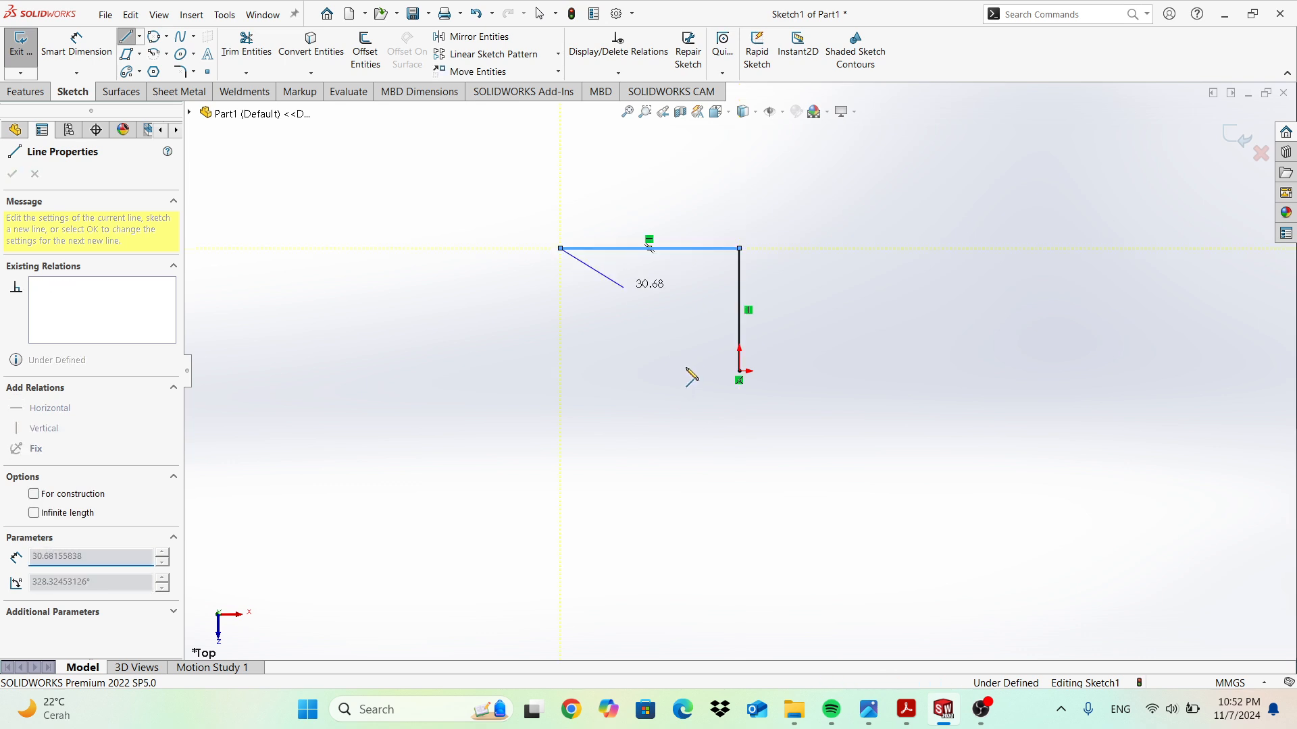
key(Escape)
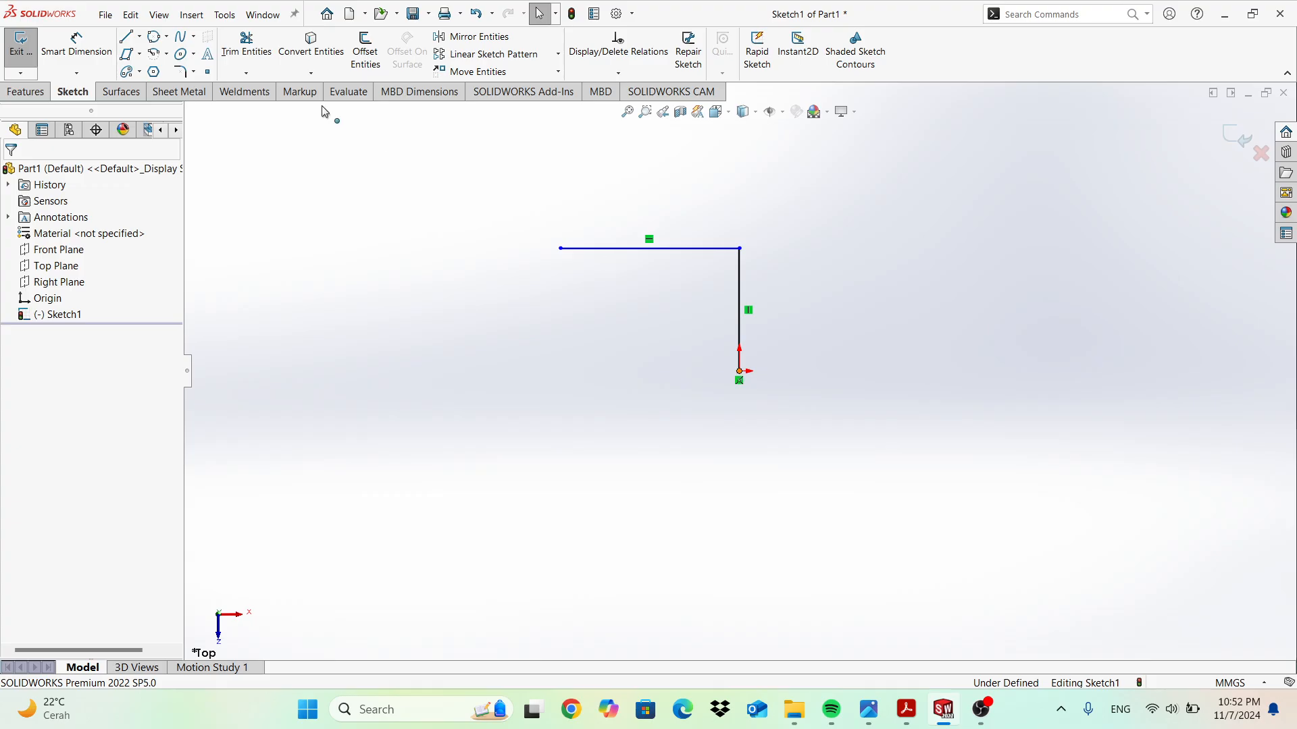
Draw a second horizontal line left from the origin and check the top line's length.
click(739, 371)
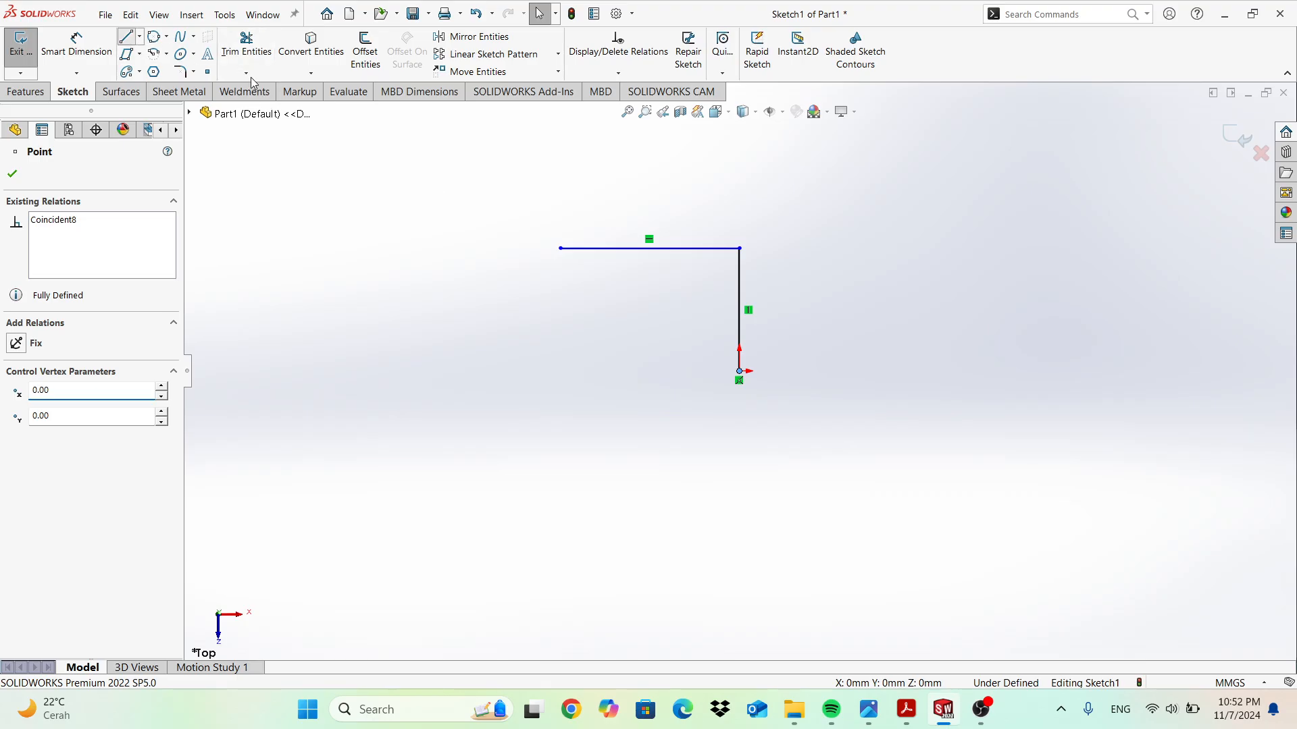
key(l)
click(740, 370)
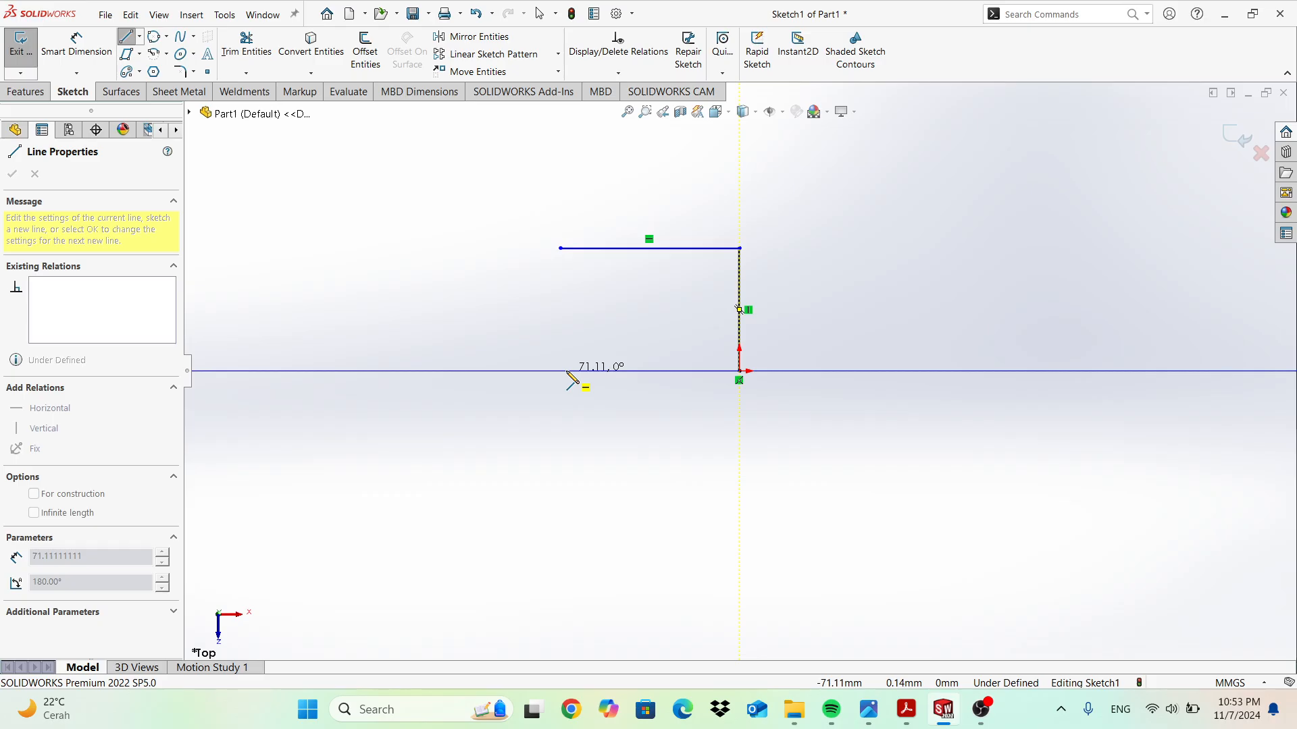
click(560, 371)
key(Escape)
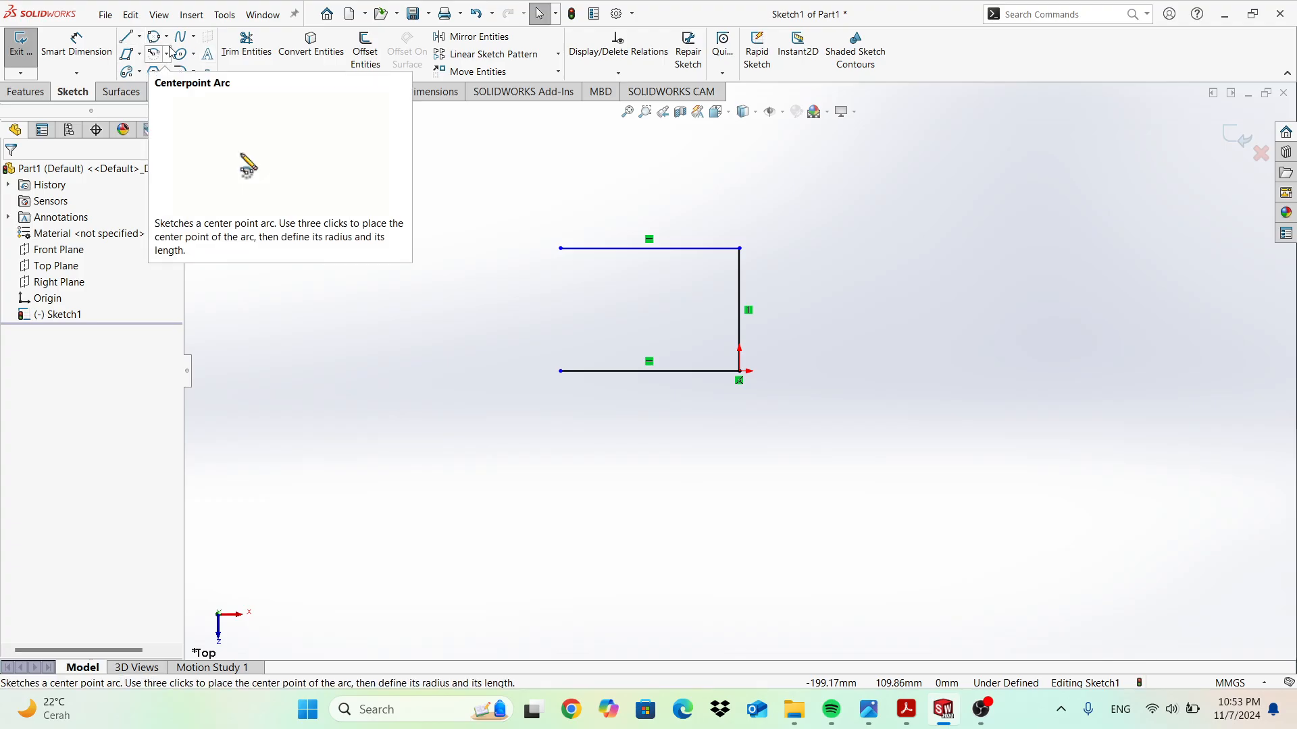
click(633, 249)
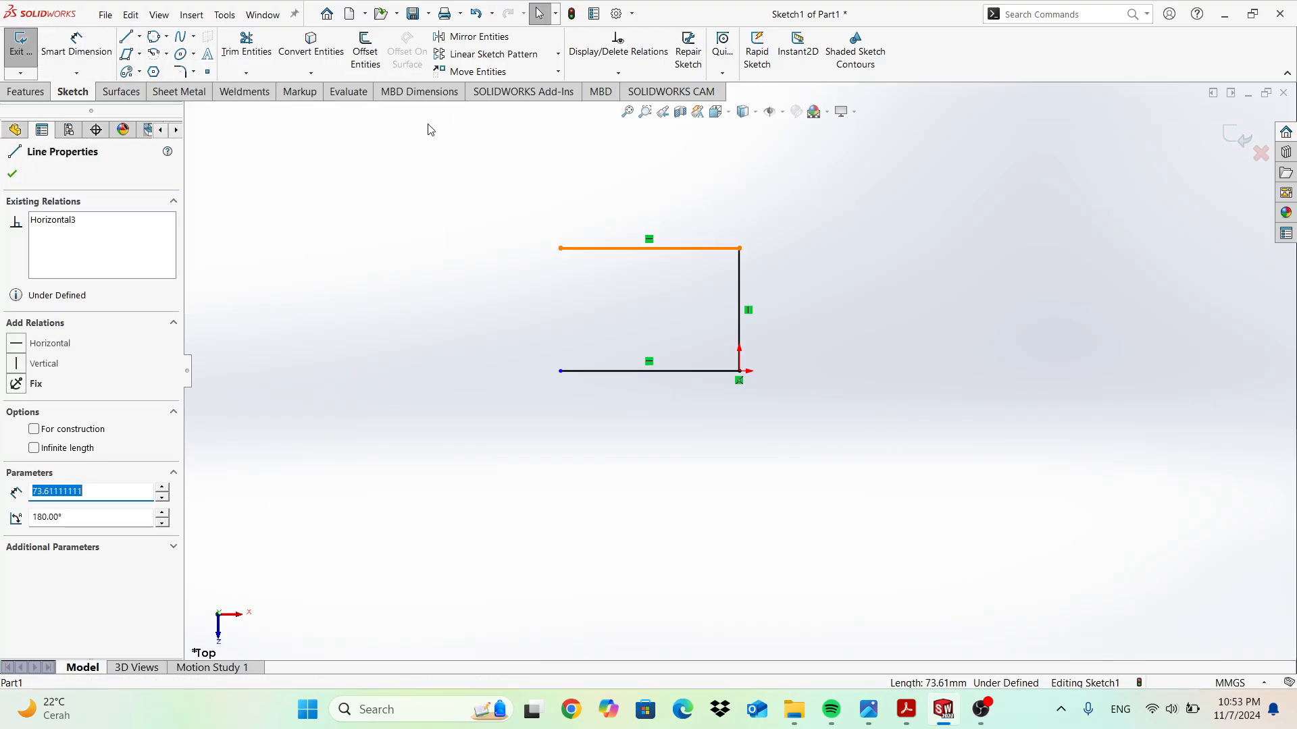
key(Escape)
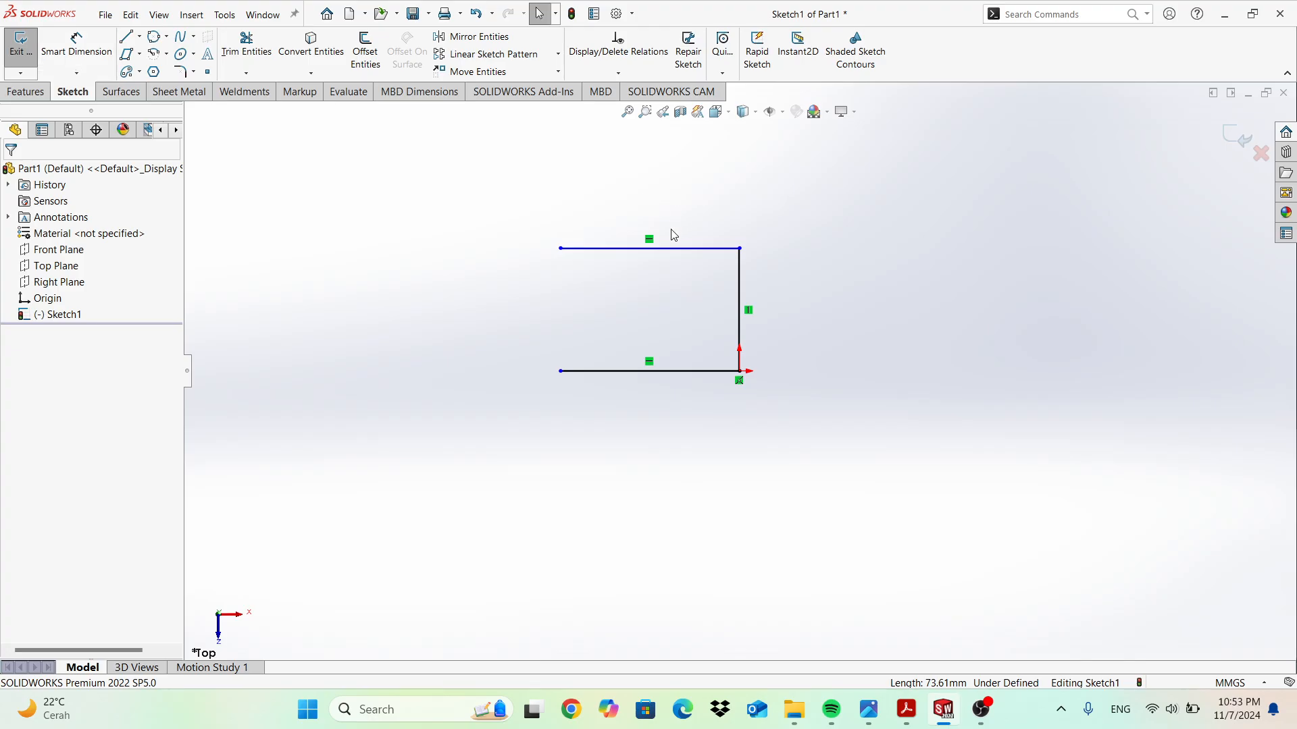
Dimension the top and bottom horizontal lines to 75 mm each.
click(95, 49)
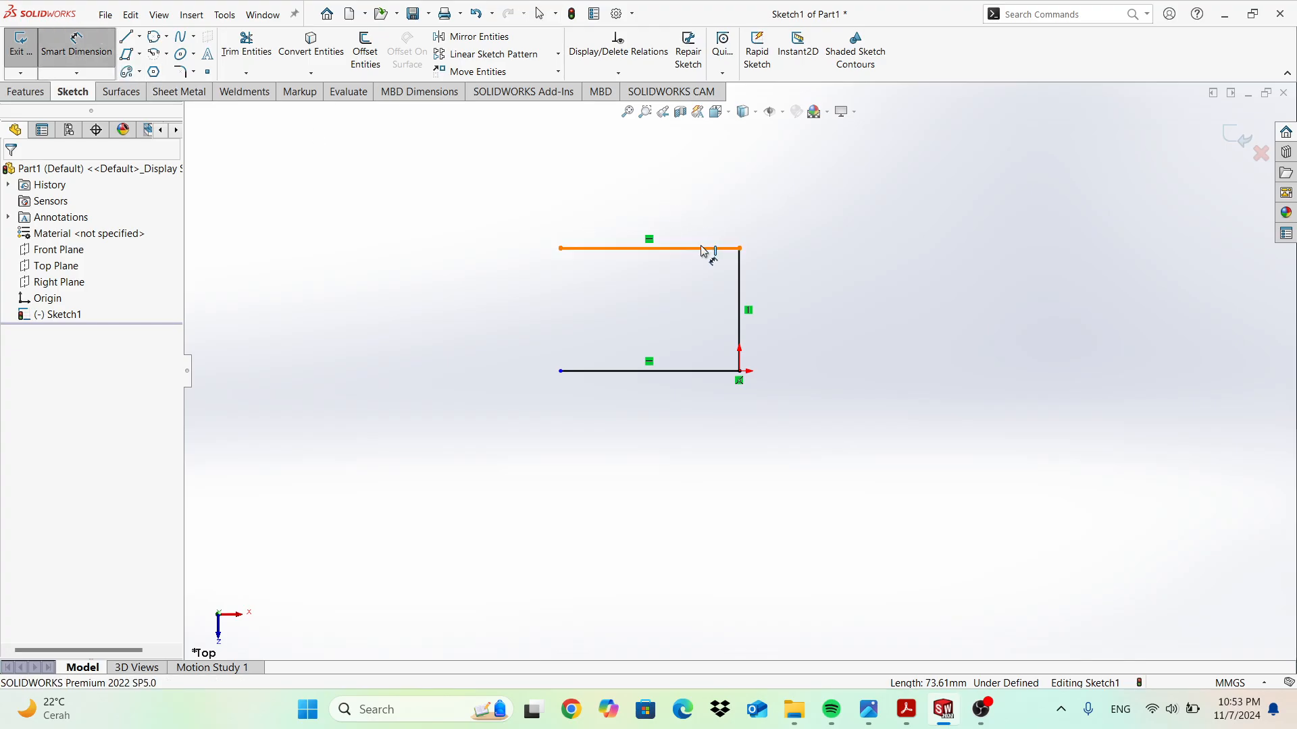
click(689, 202)
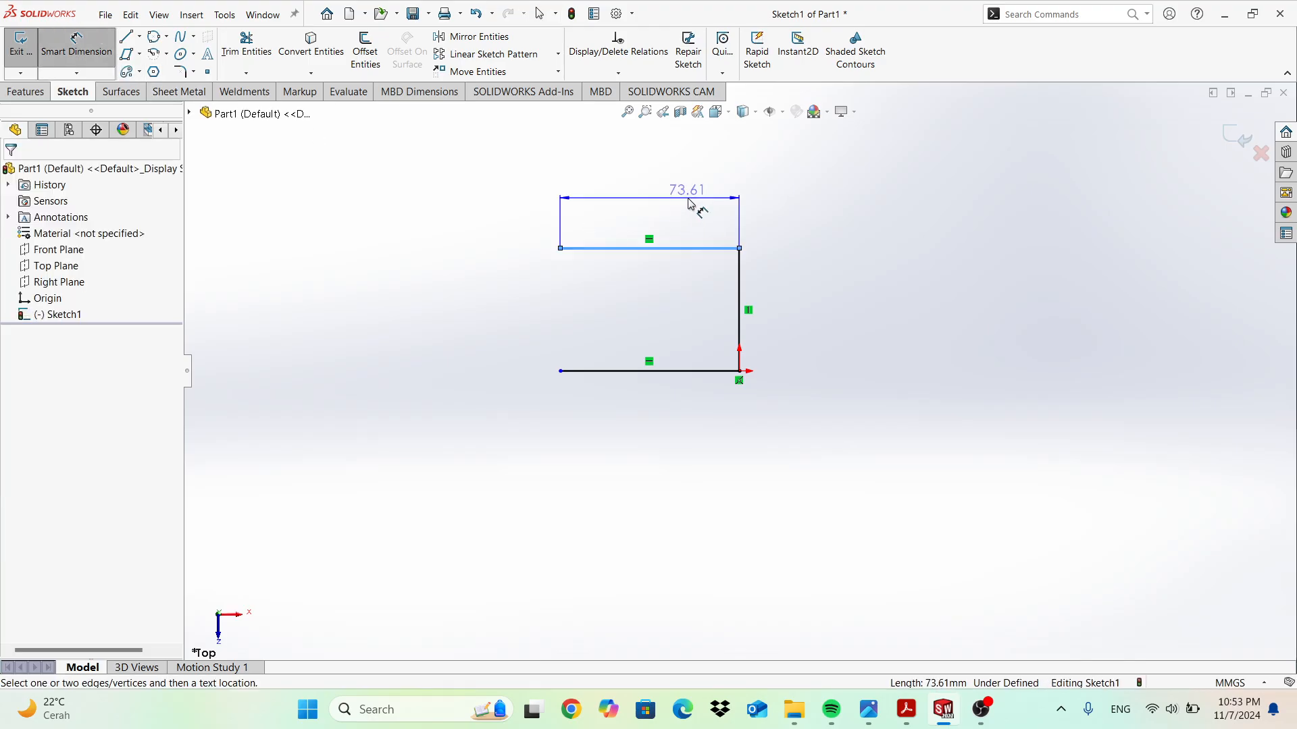
click(692, 206)
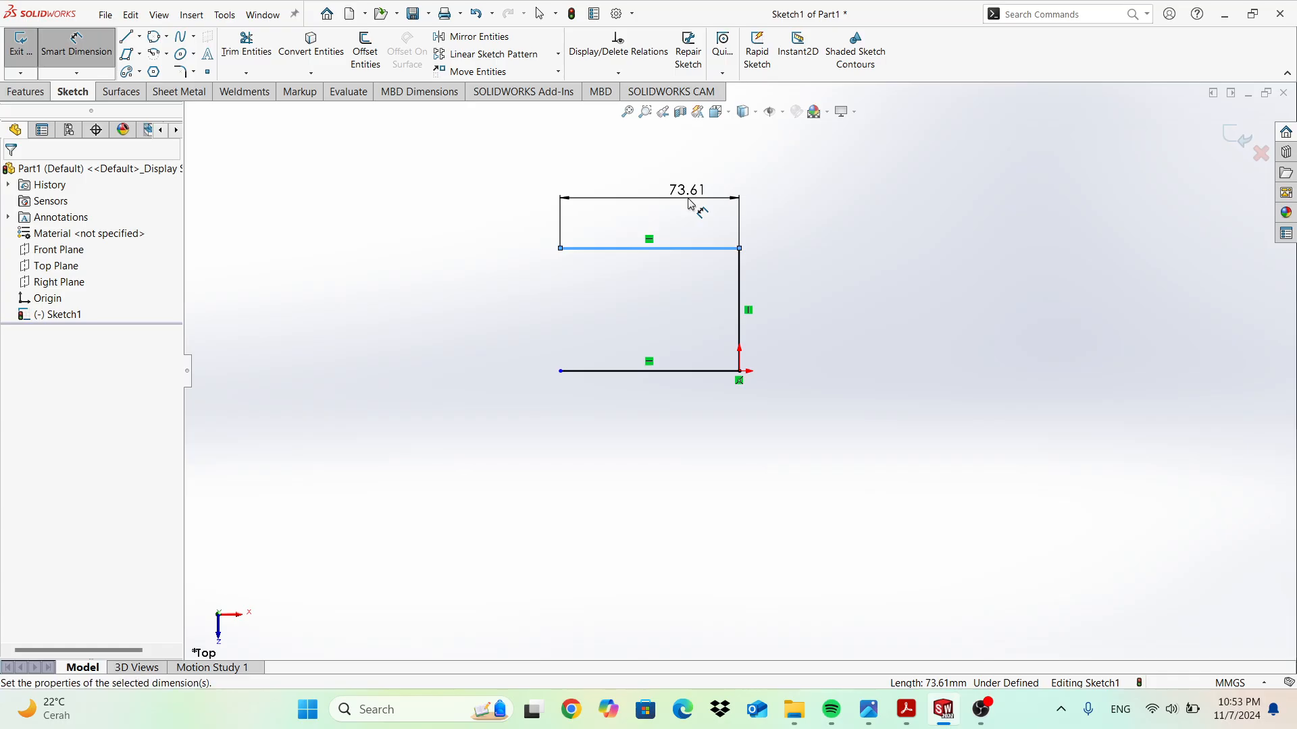
text(75)
key(Return)
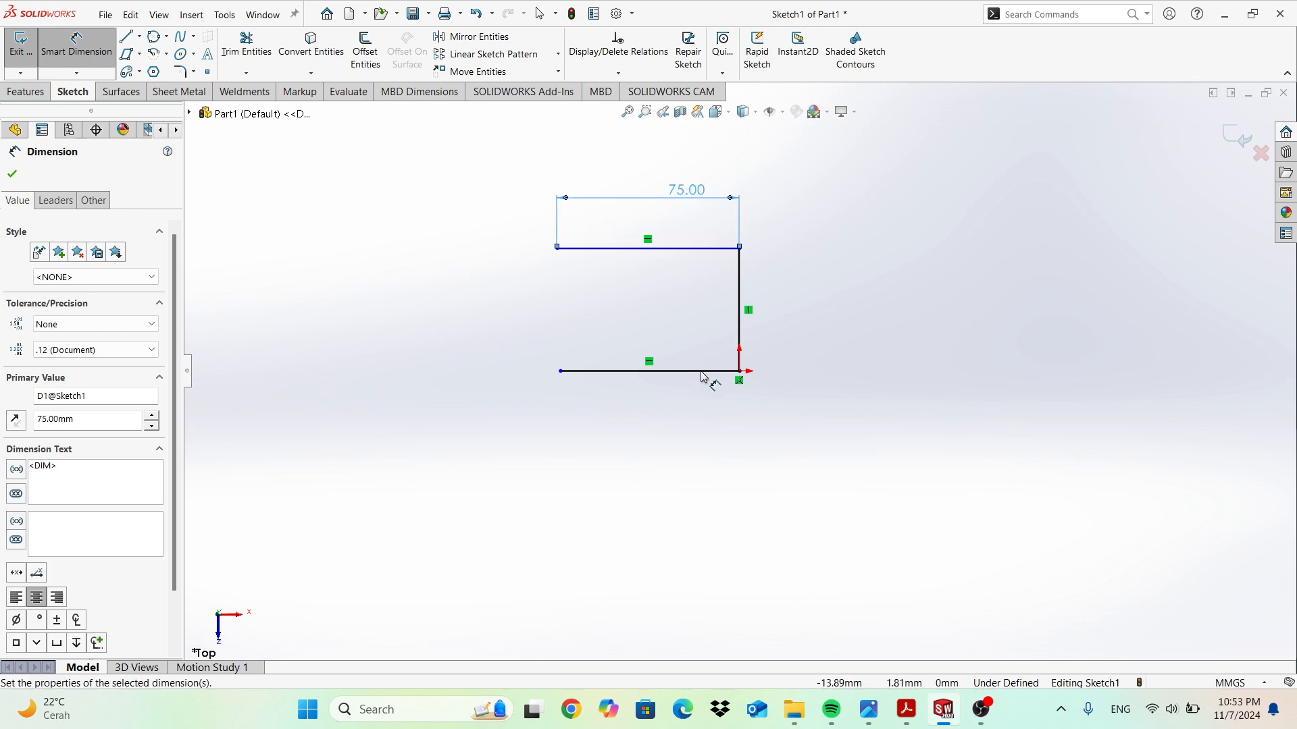
click(714, 452)
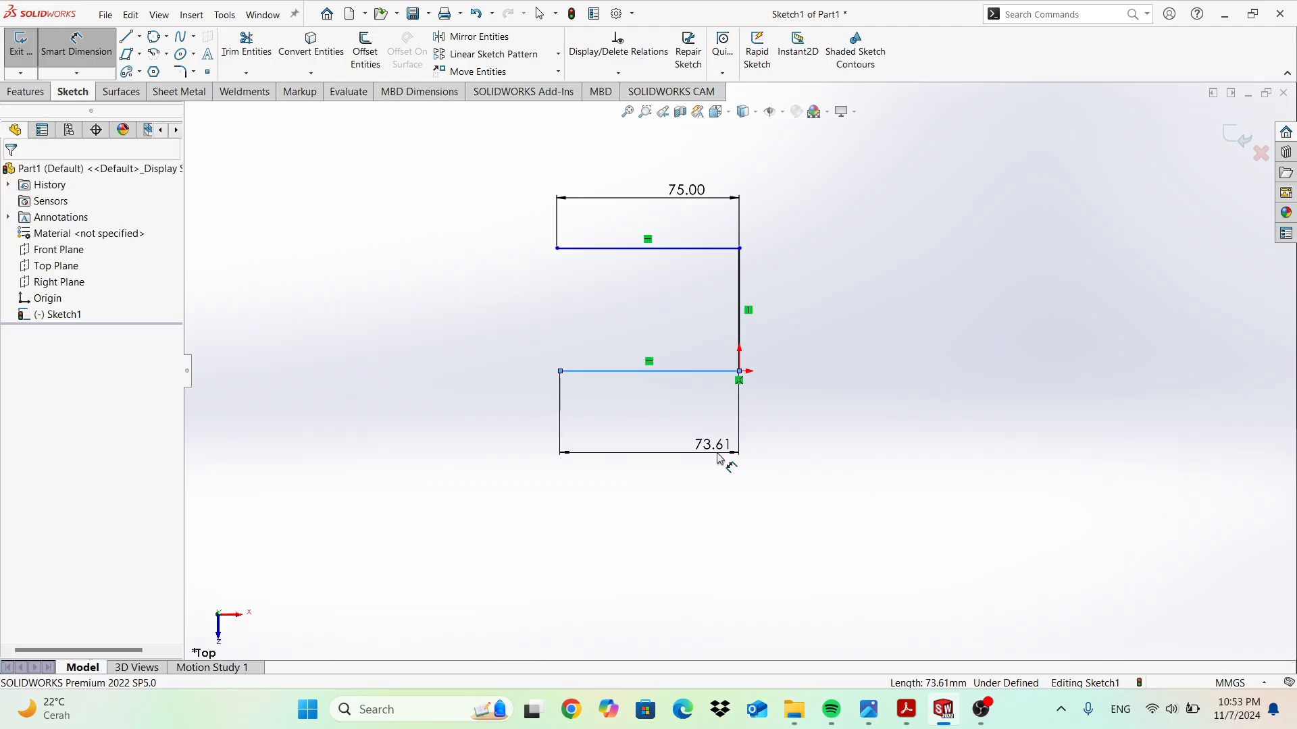
click(732, 455)
text(75)
key(Return)
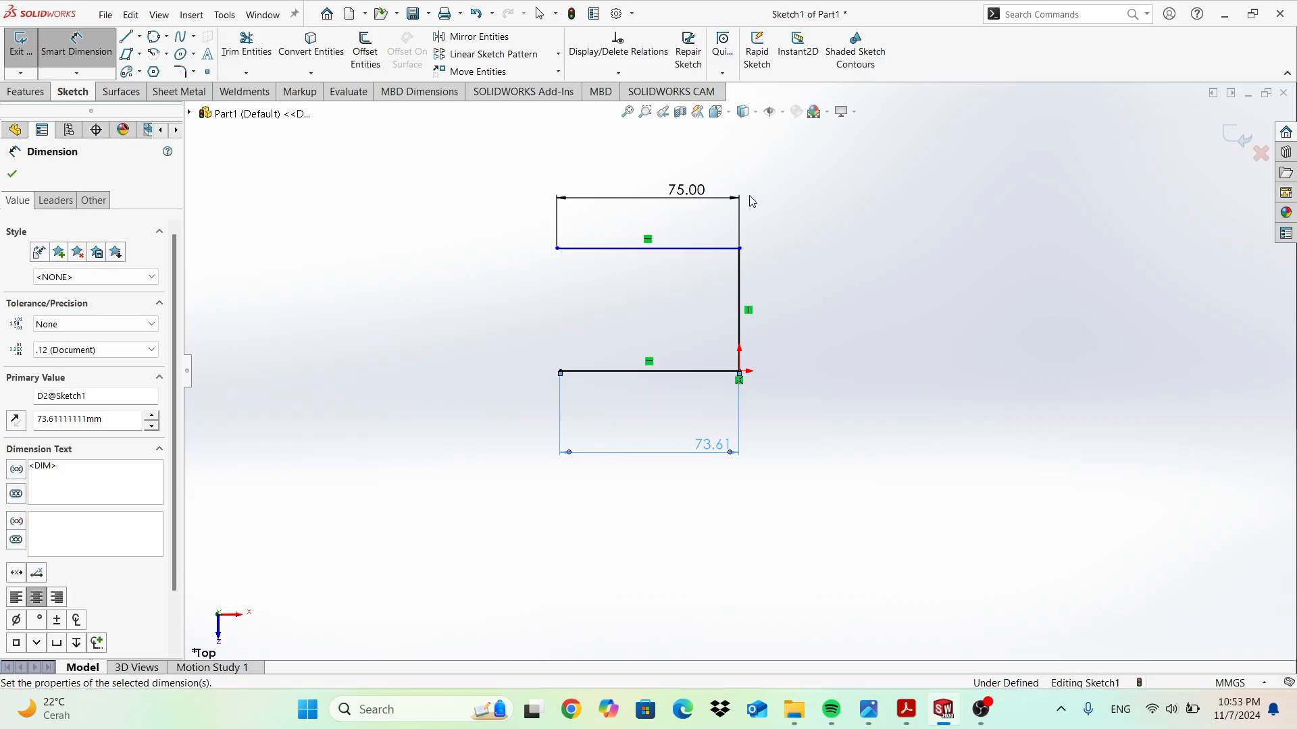
Close the left ends with a tangent arc from the top line to the bottom line.
click(166, 54)
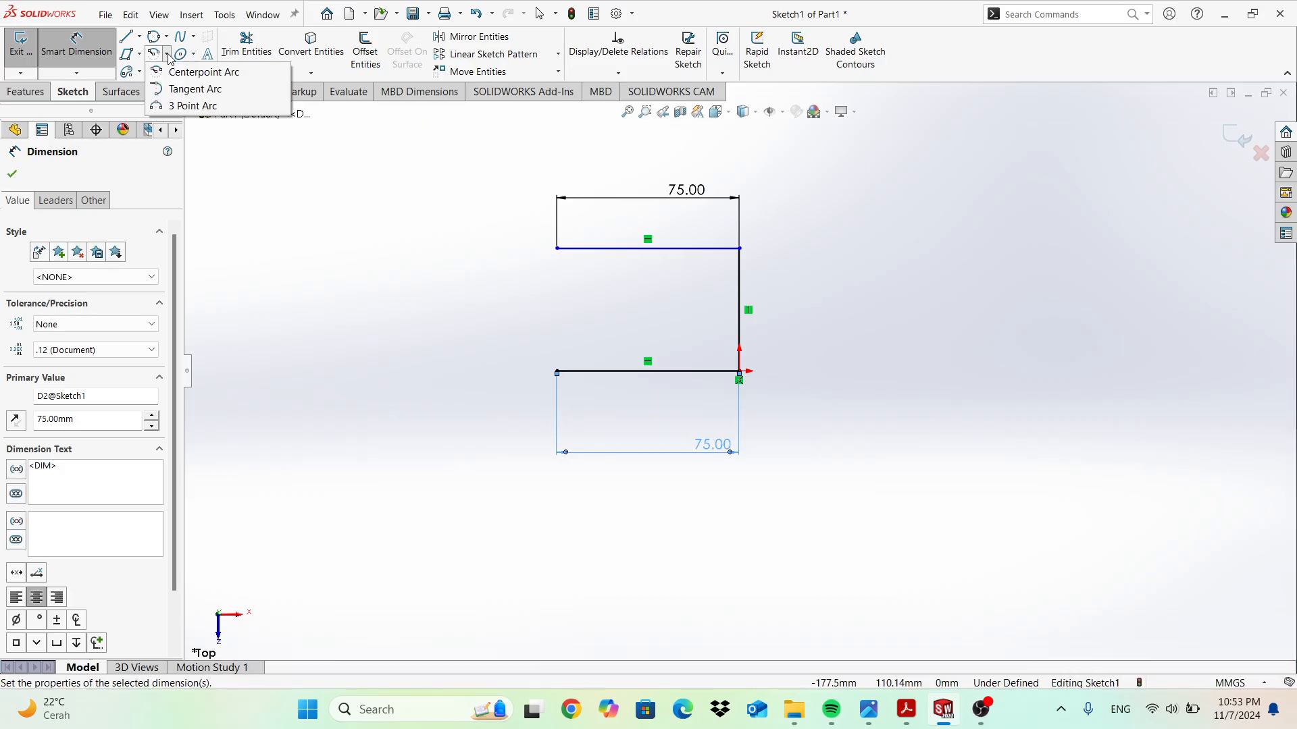
click(191, 89)
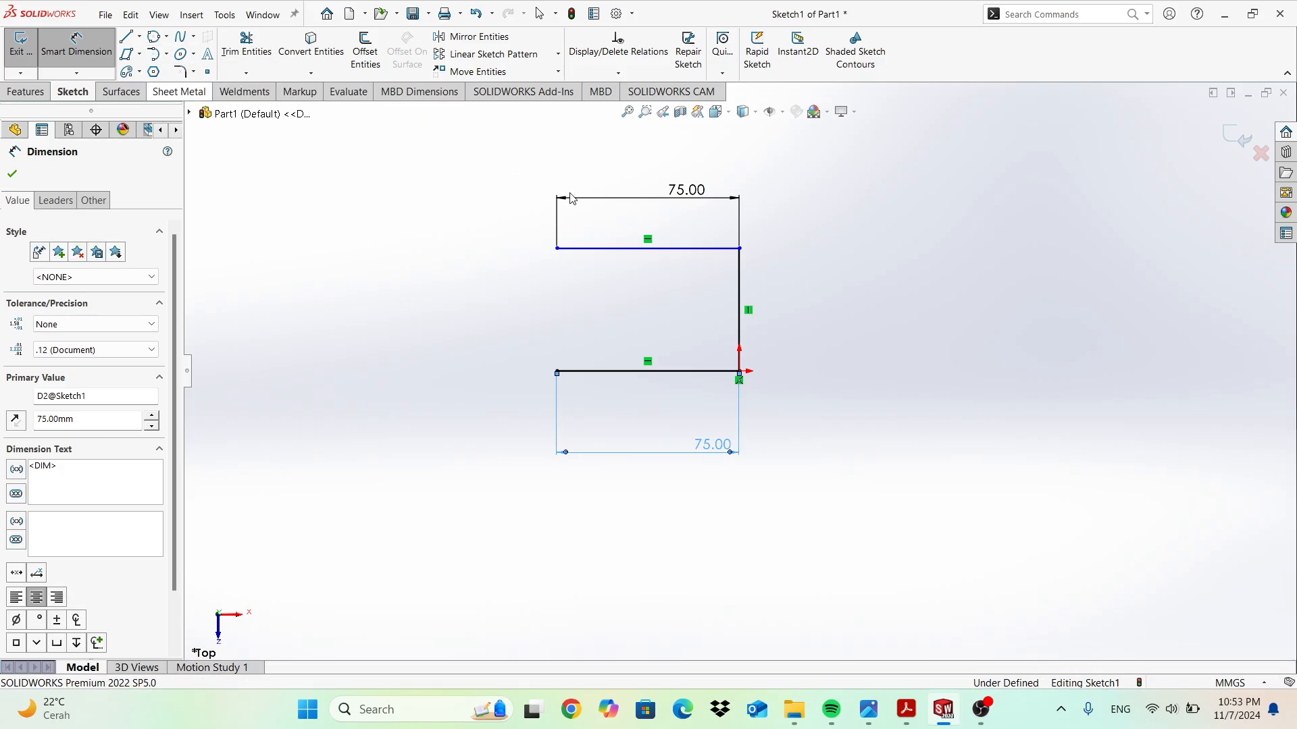
click(557, 248)
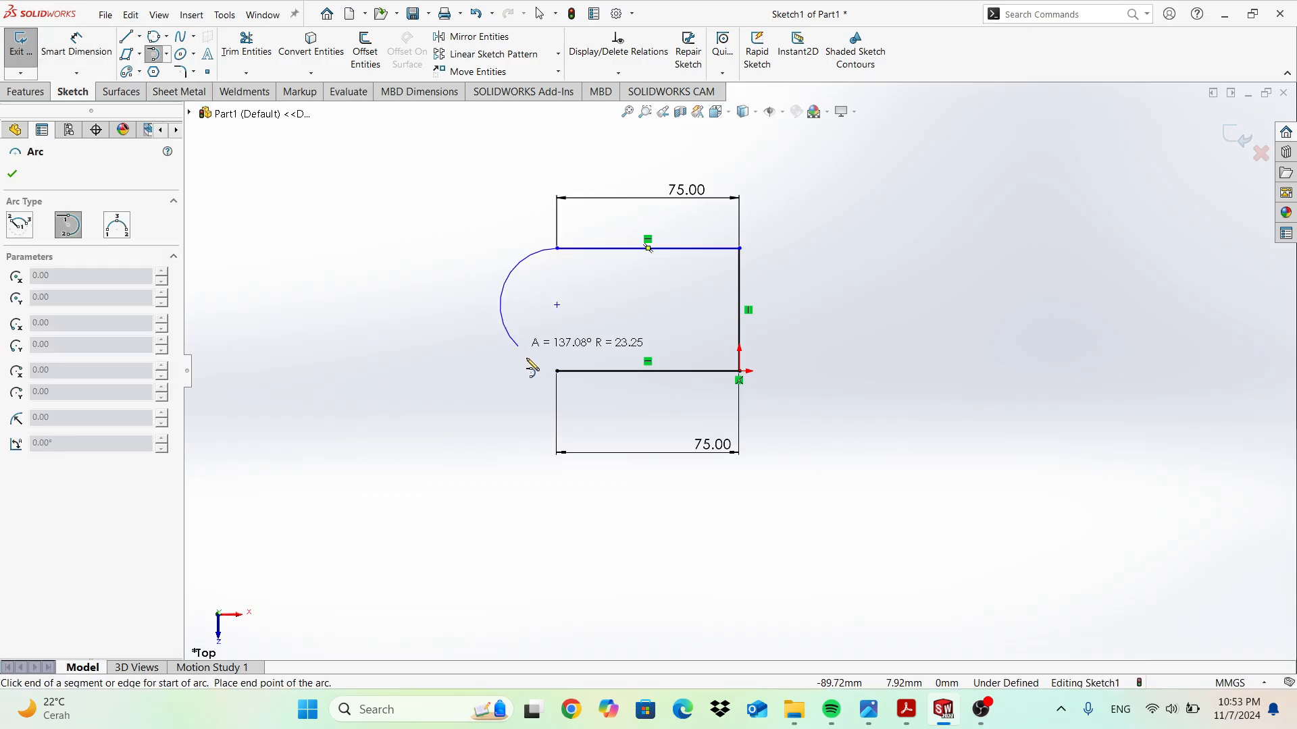
click(557, 371)
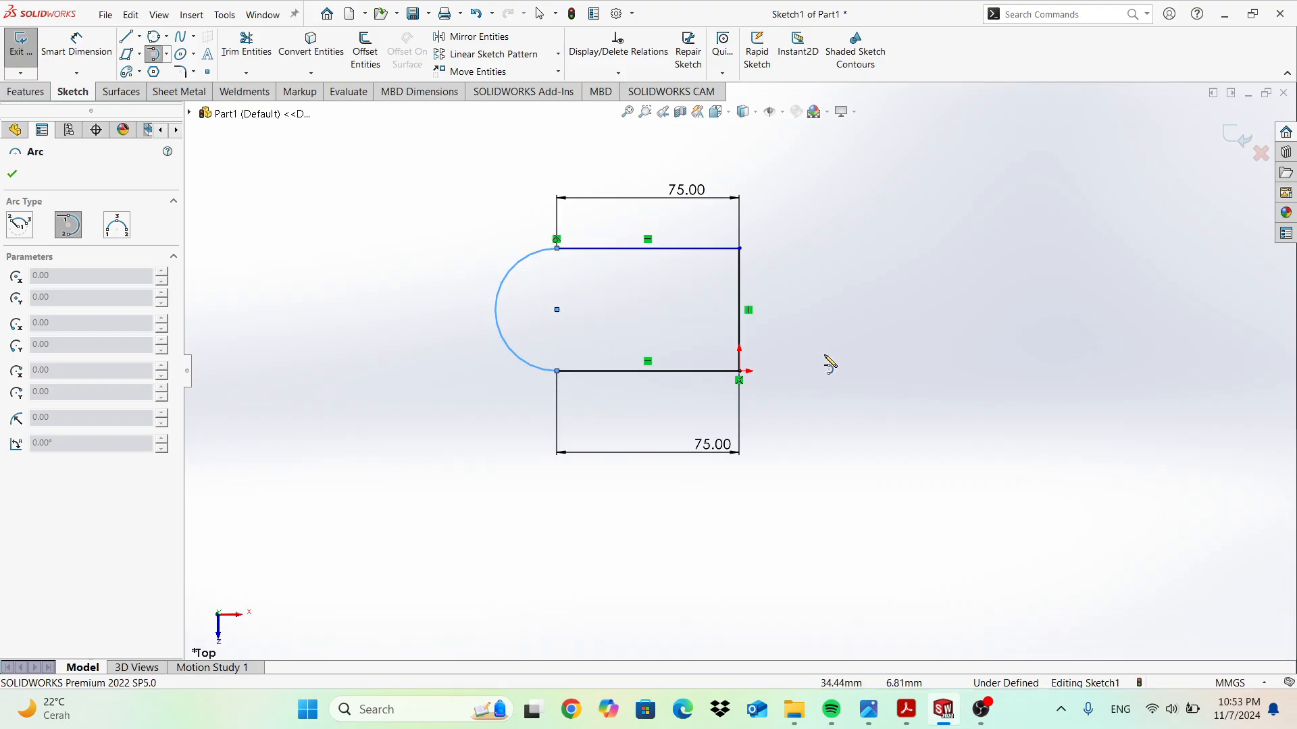
key(Escape)
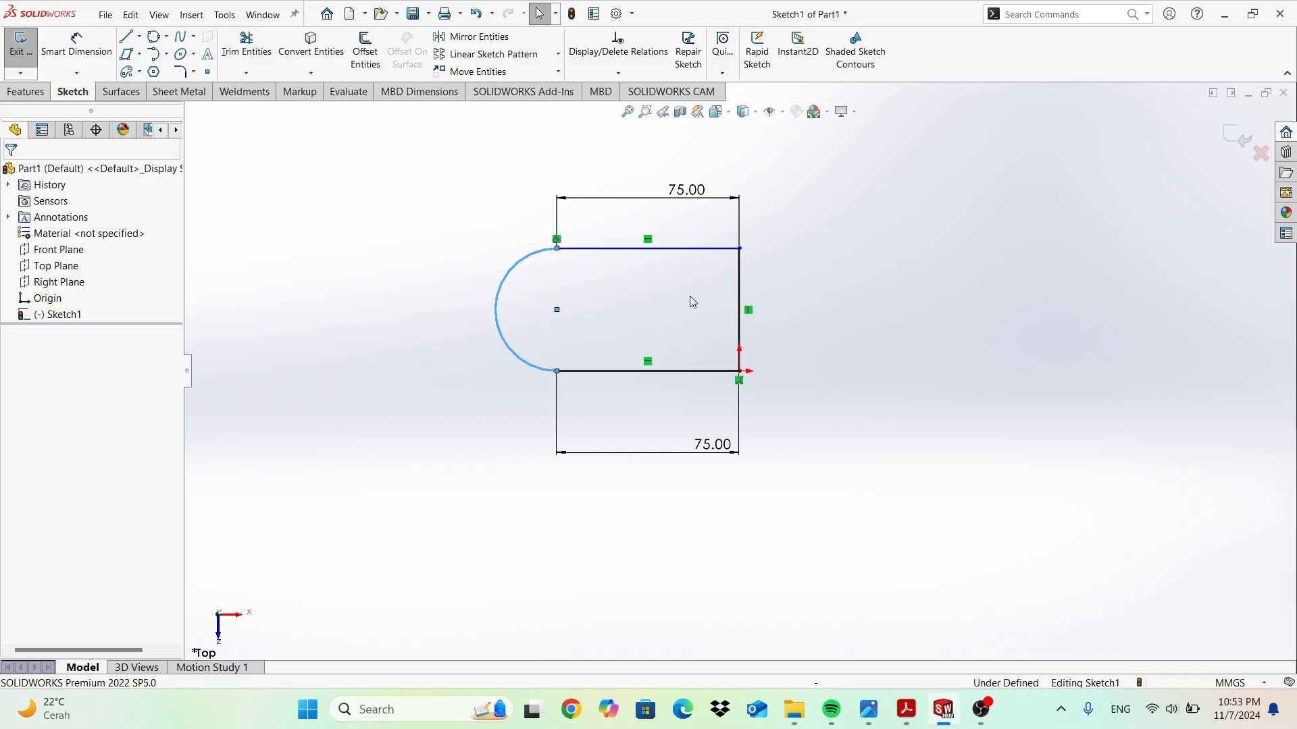
Dimension the vertical line to a 50 mm height.
click(76, 42)
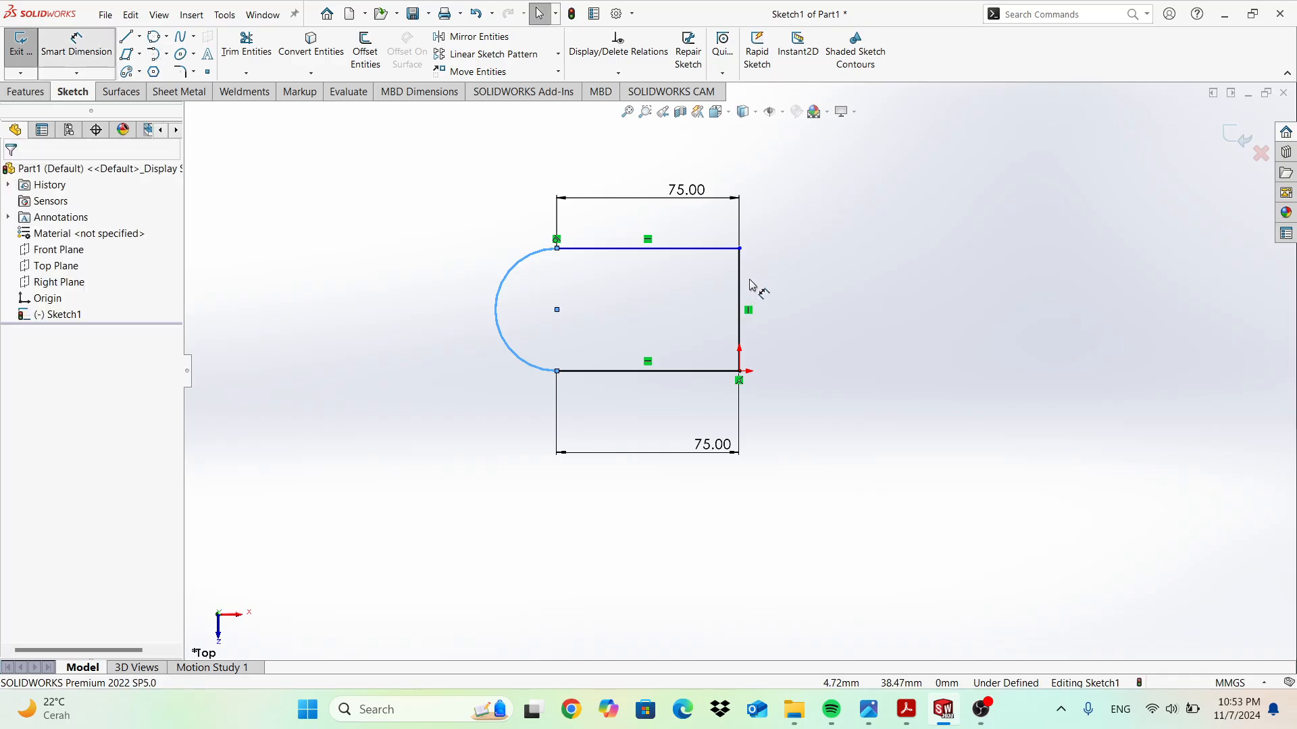
click(831, 298)
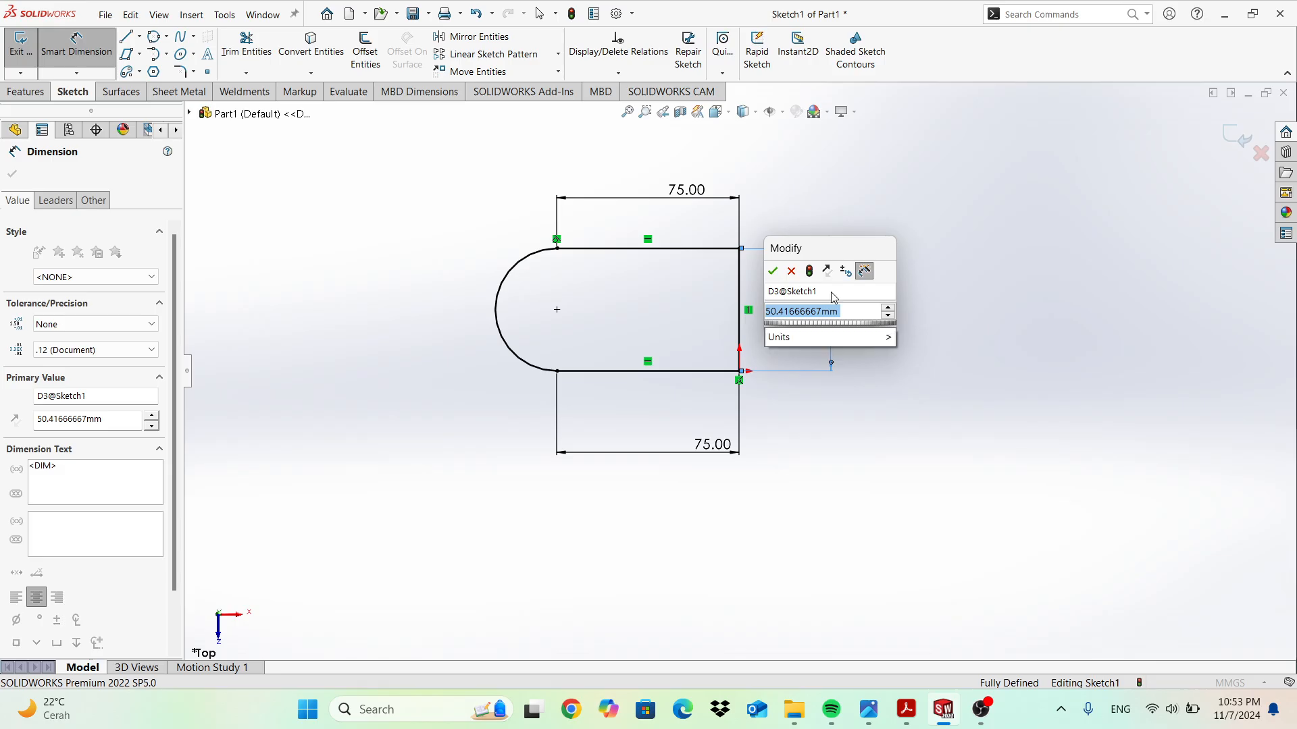
text(50)
key(Escape)
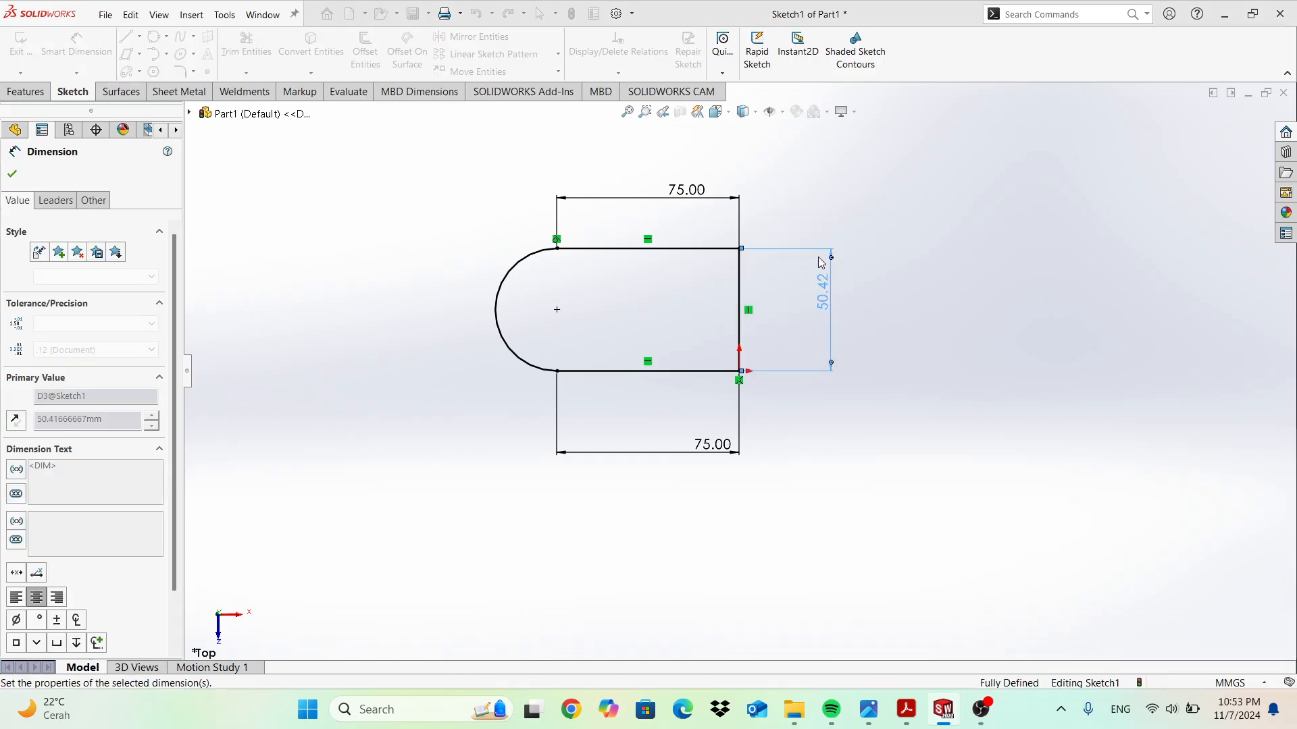
key(Escape)
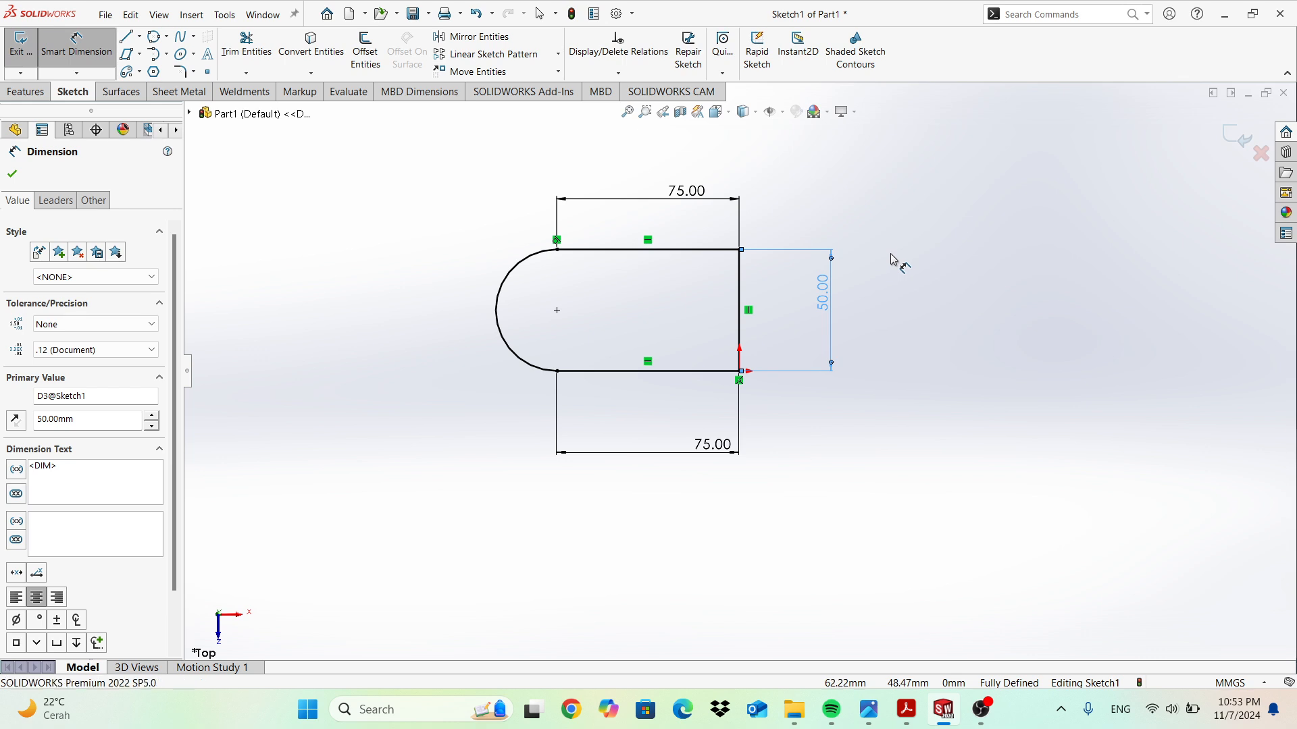
Delete the entire U-shaped profile, then draw a trial three-point arc and undo it.
key(ctrl+a)
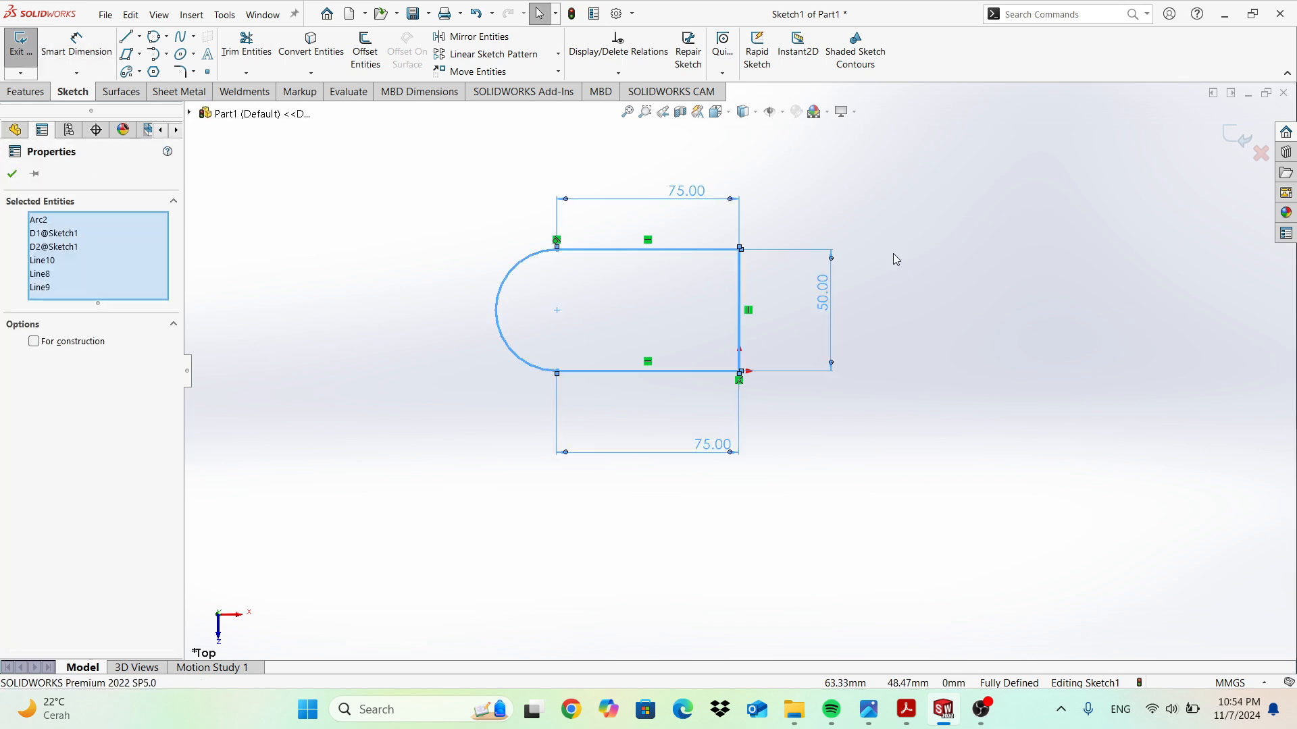
key(Delete)
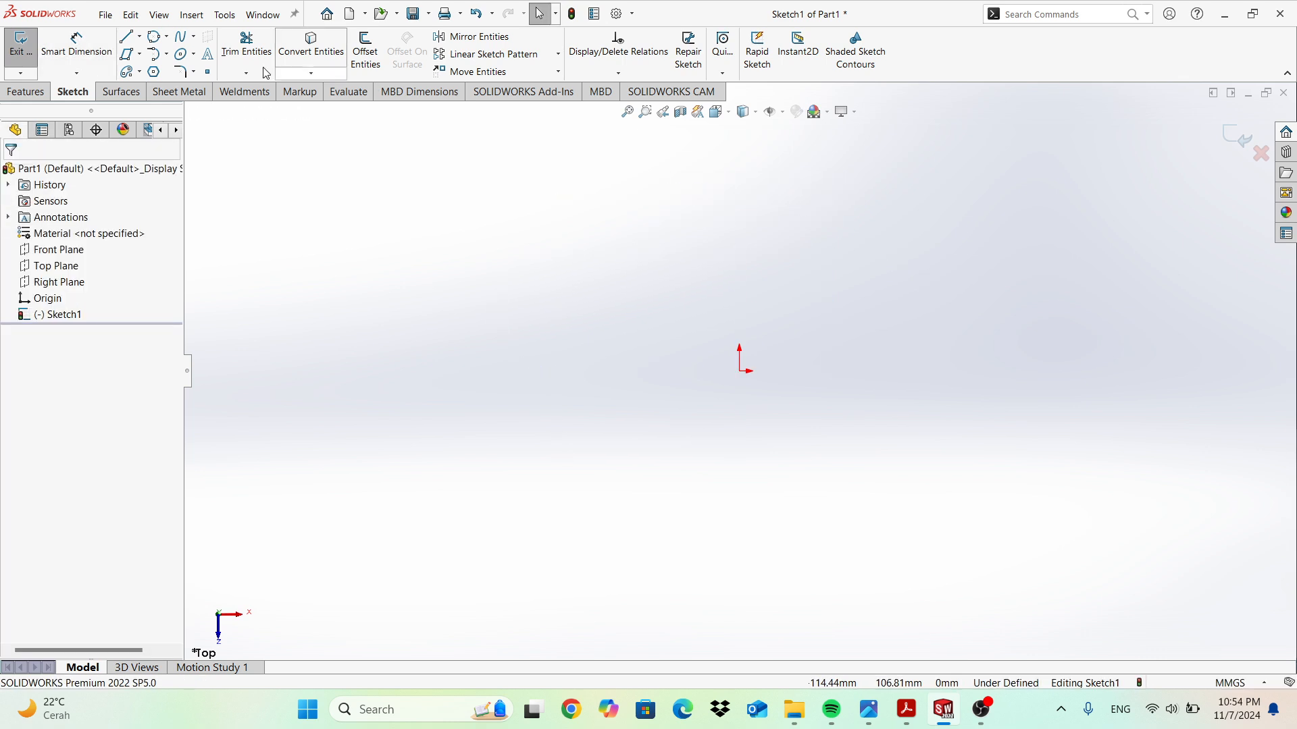
click(169, 54)
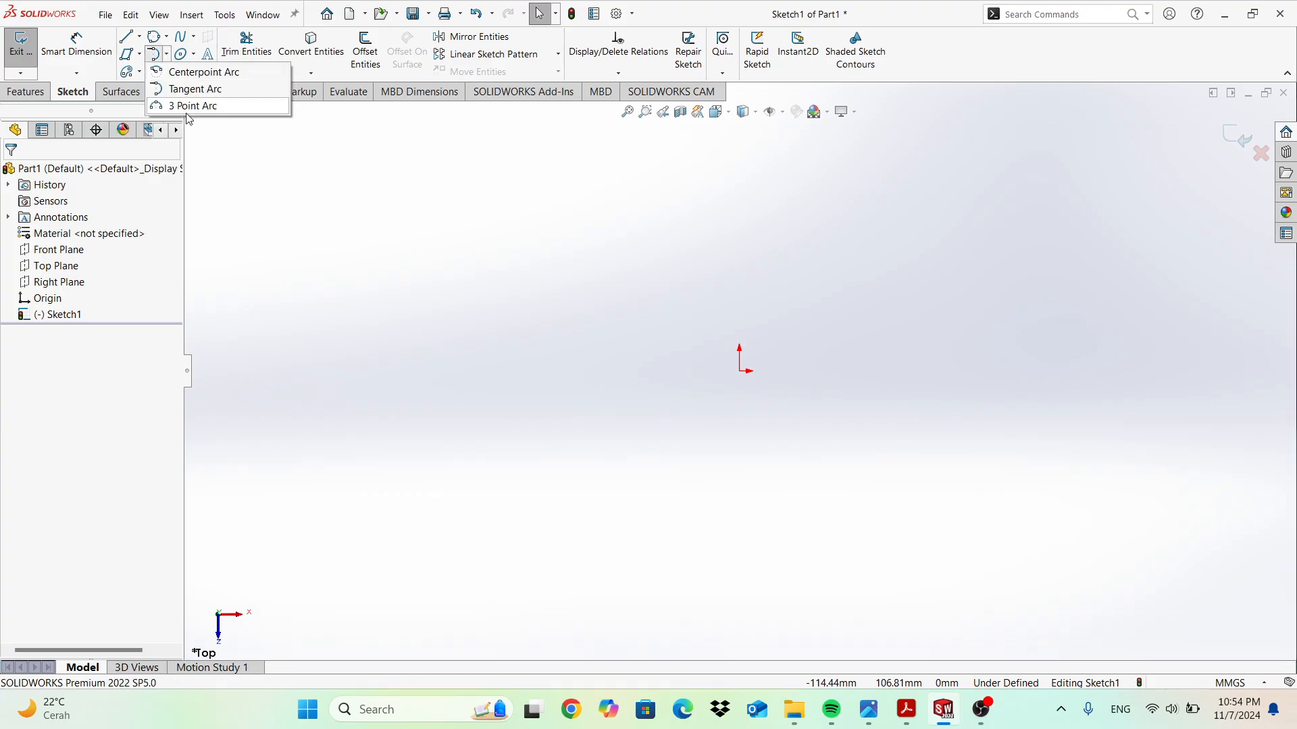
click(189, 105)
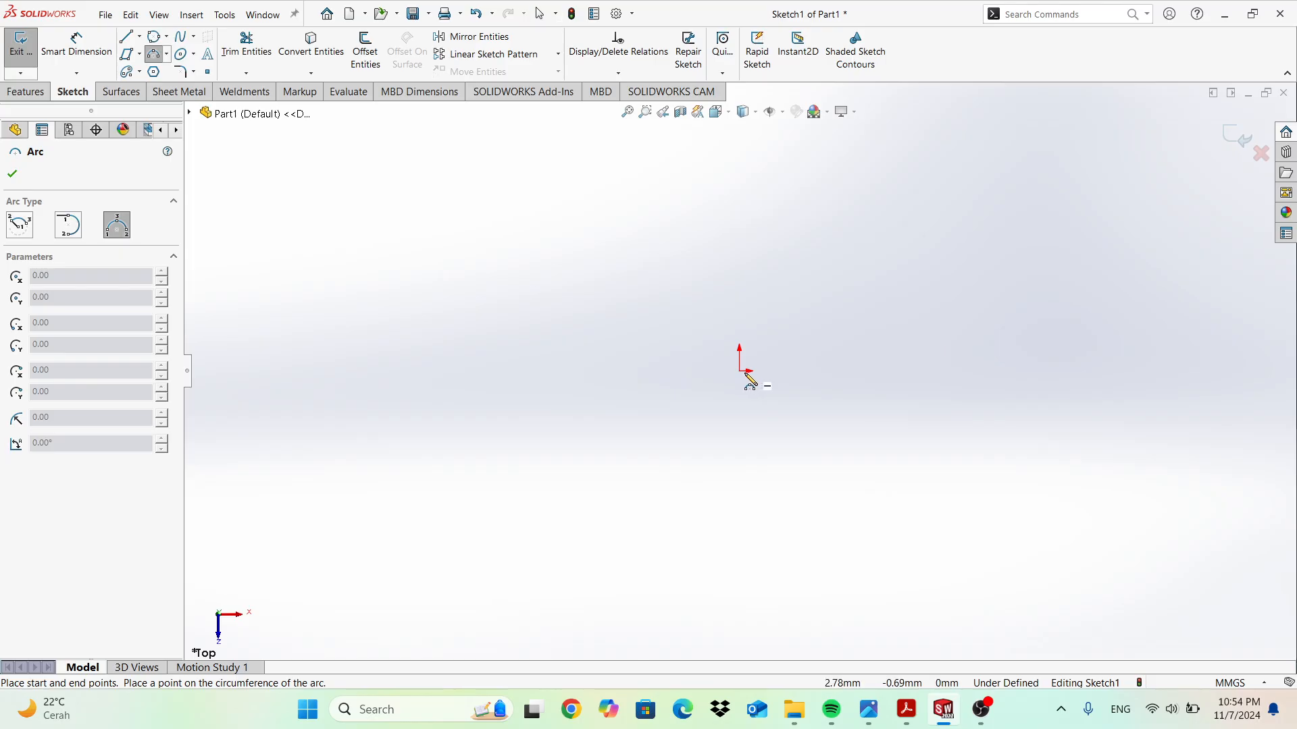
click(970, 370)
click(869, 287)
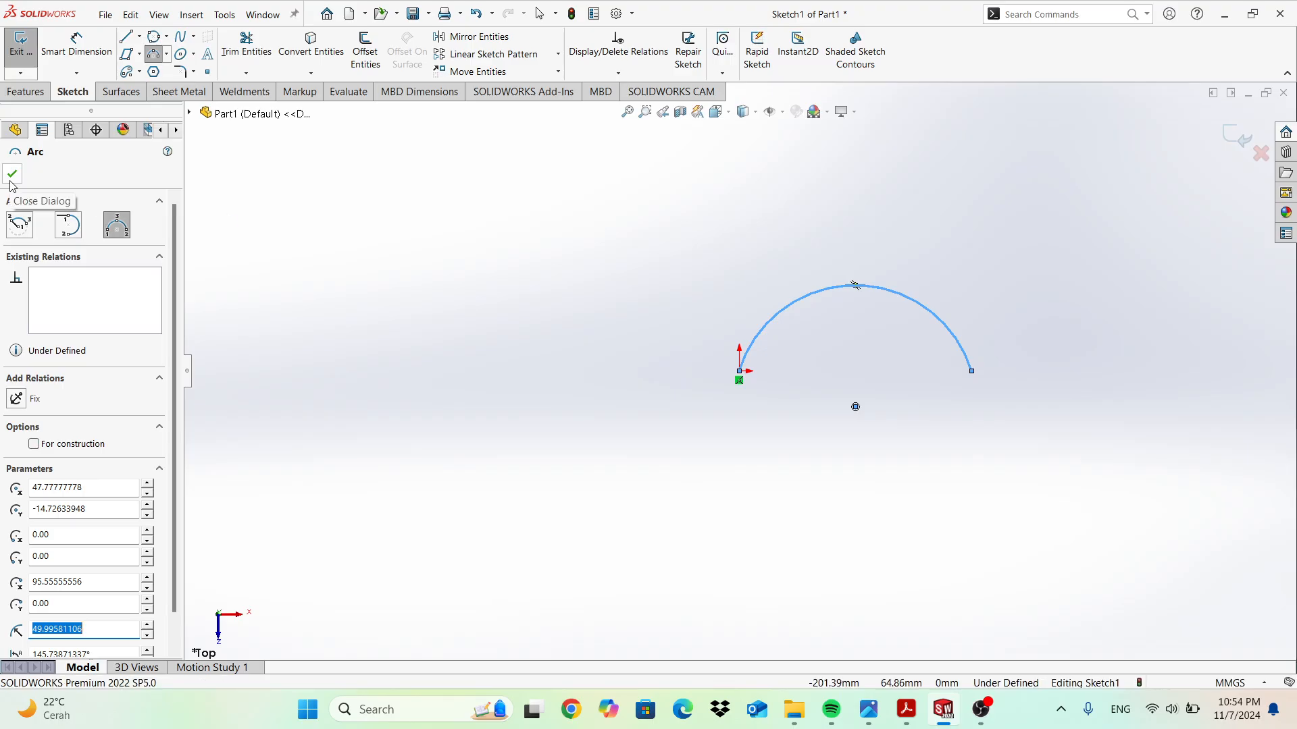
key(Escape)
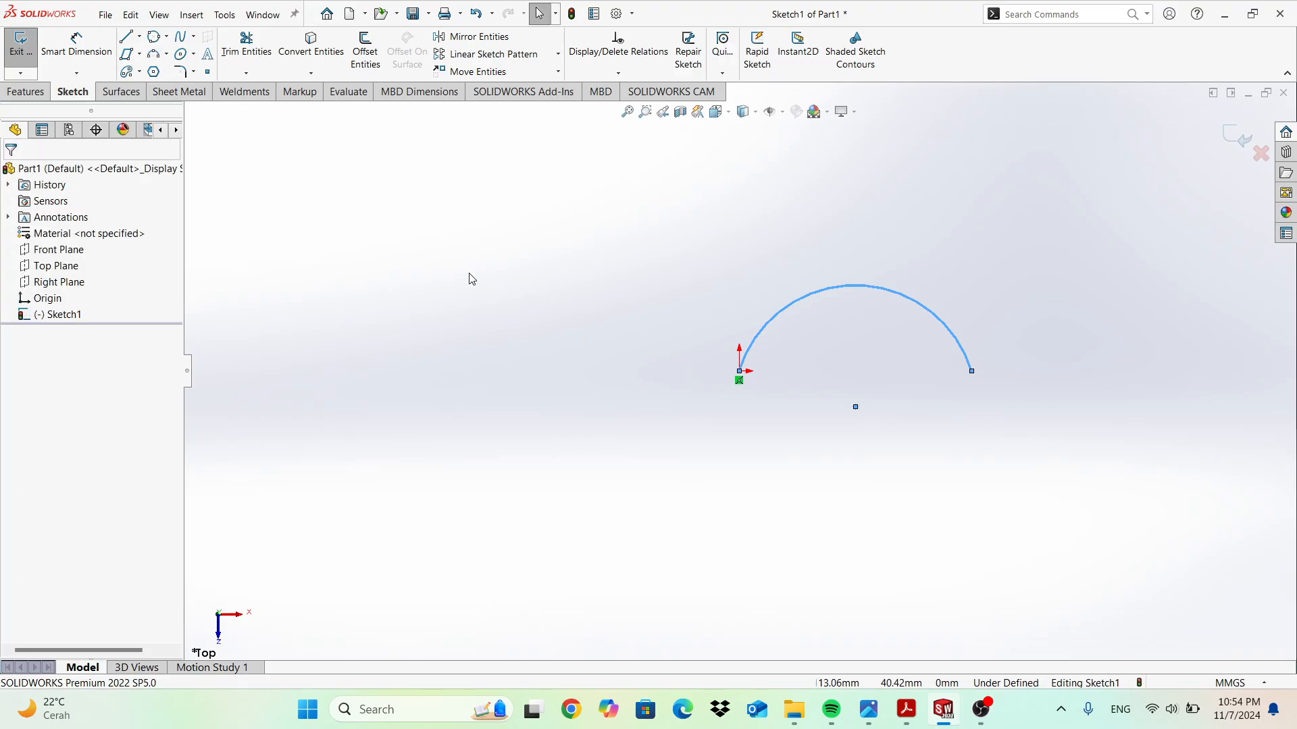
click(893, 242)
scroll(959, 260, up, 1)
key(ctrl+z)
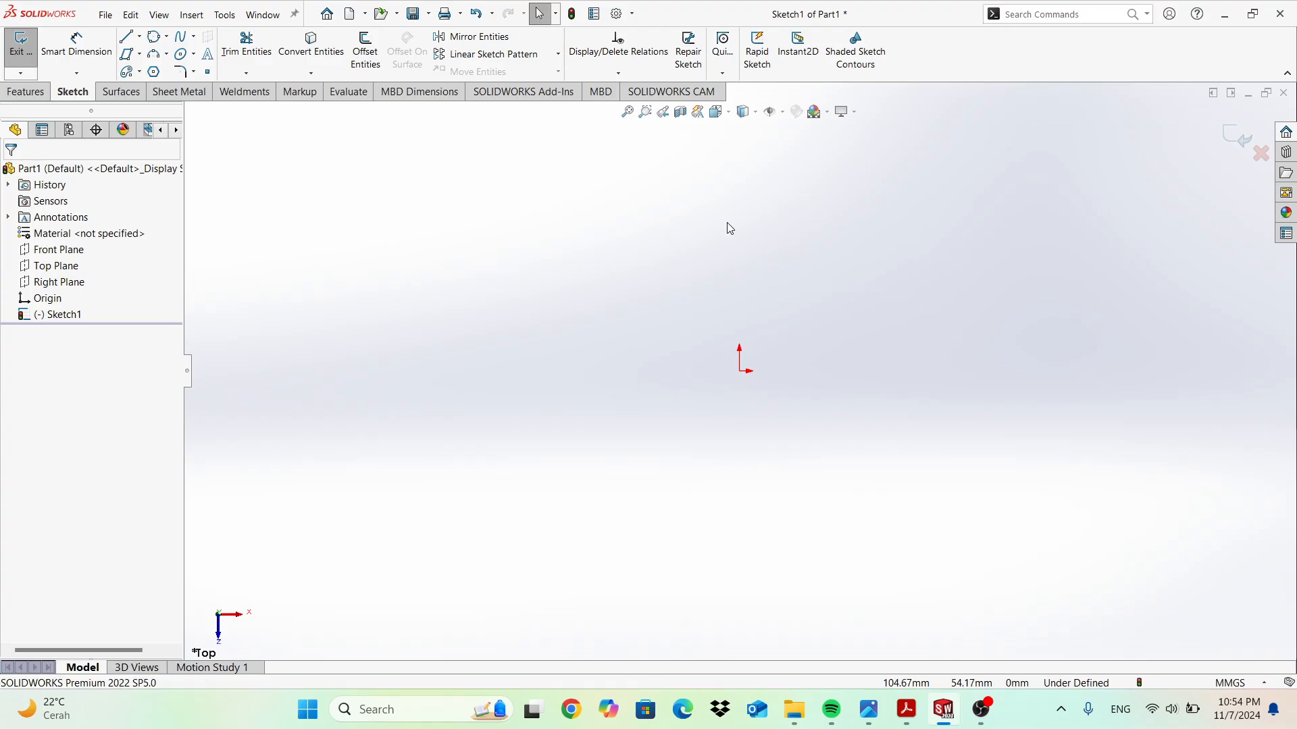
click(154, 71)
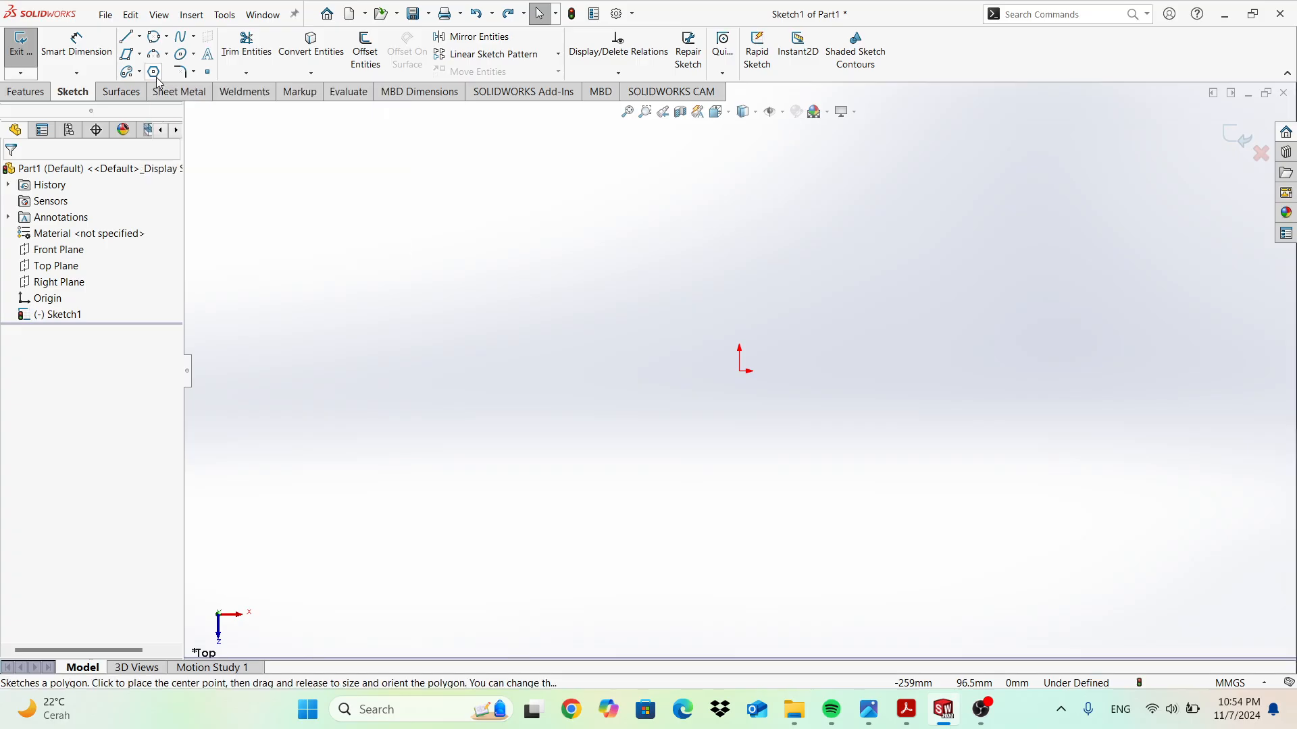
click(741, 376)
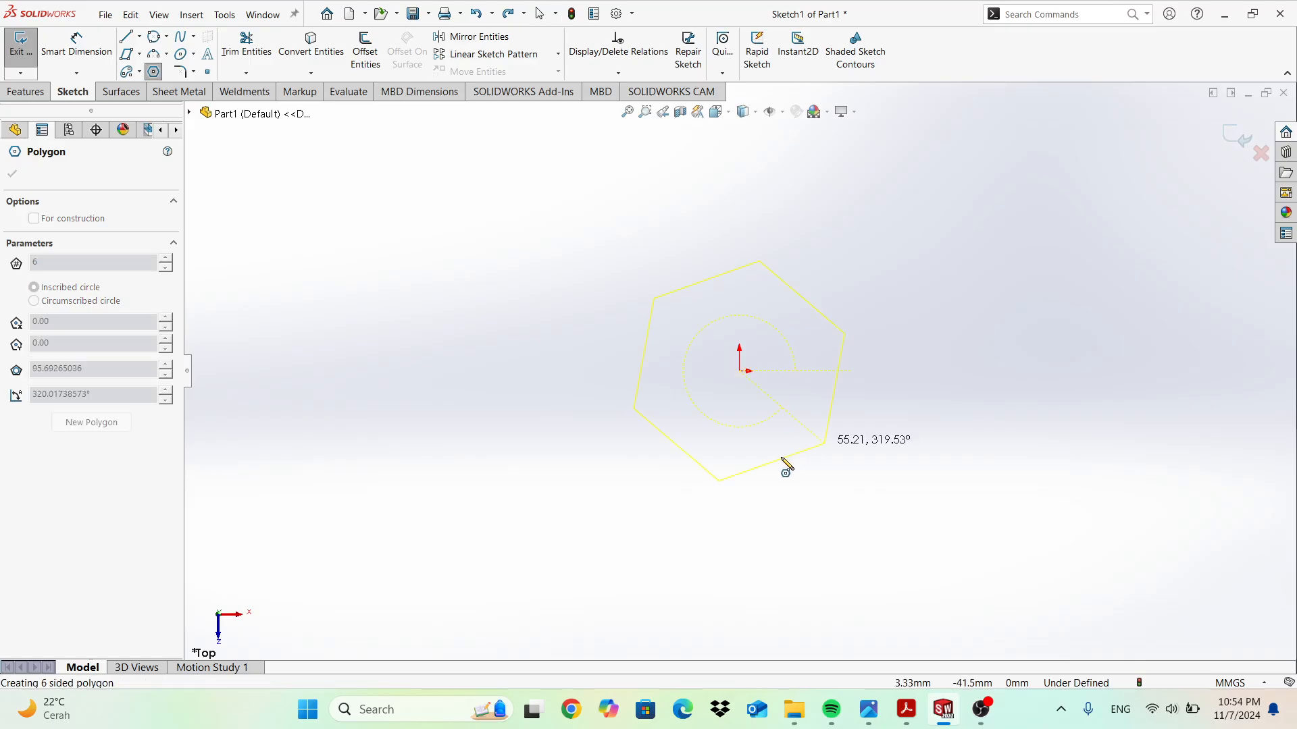
click(832, 380)
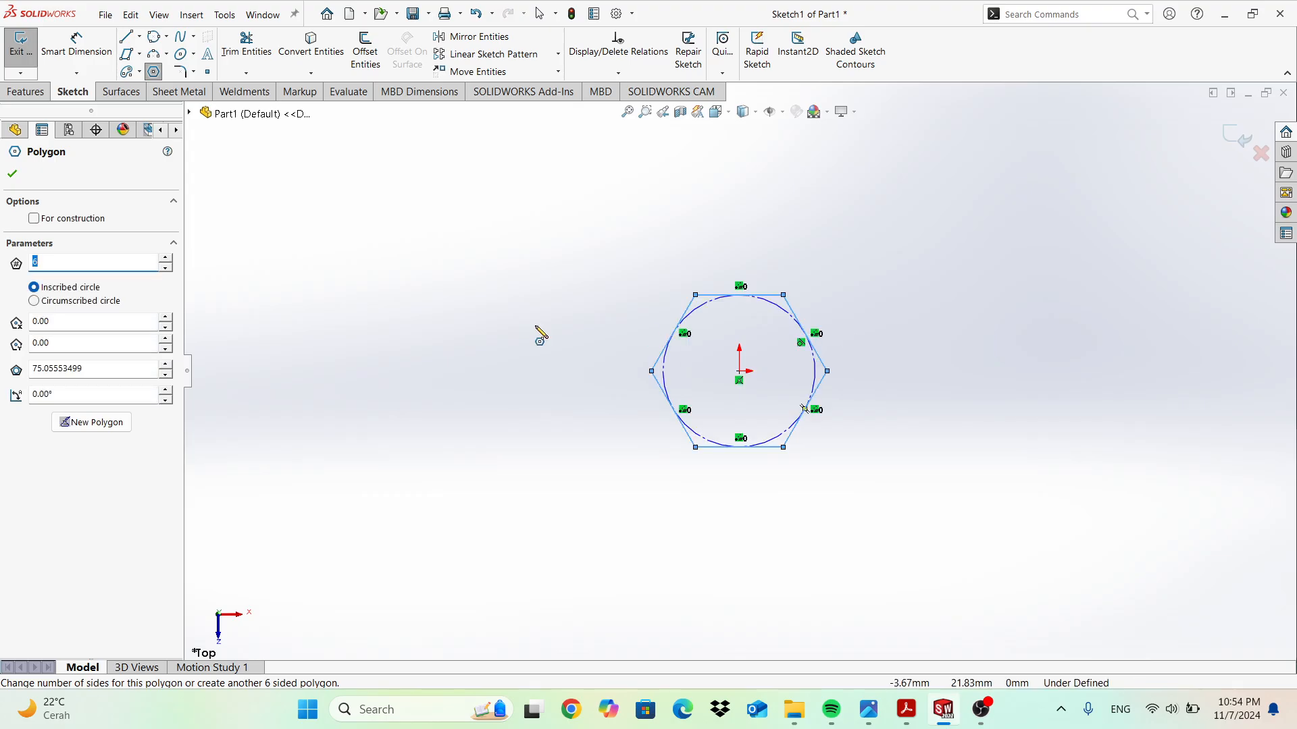
click(34, 301)
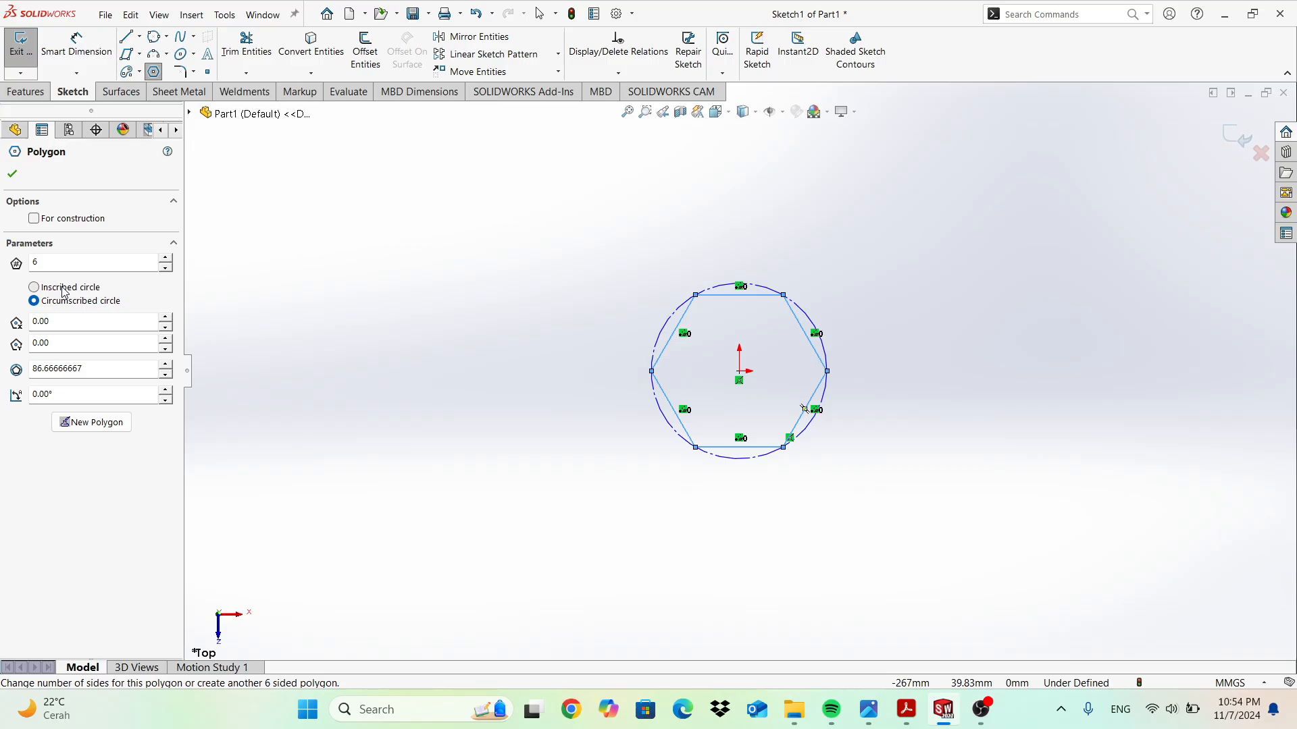
click(33, 287)
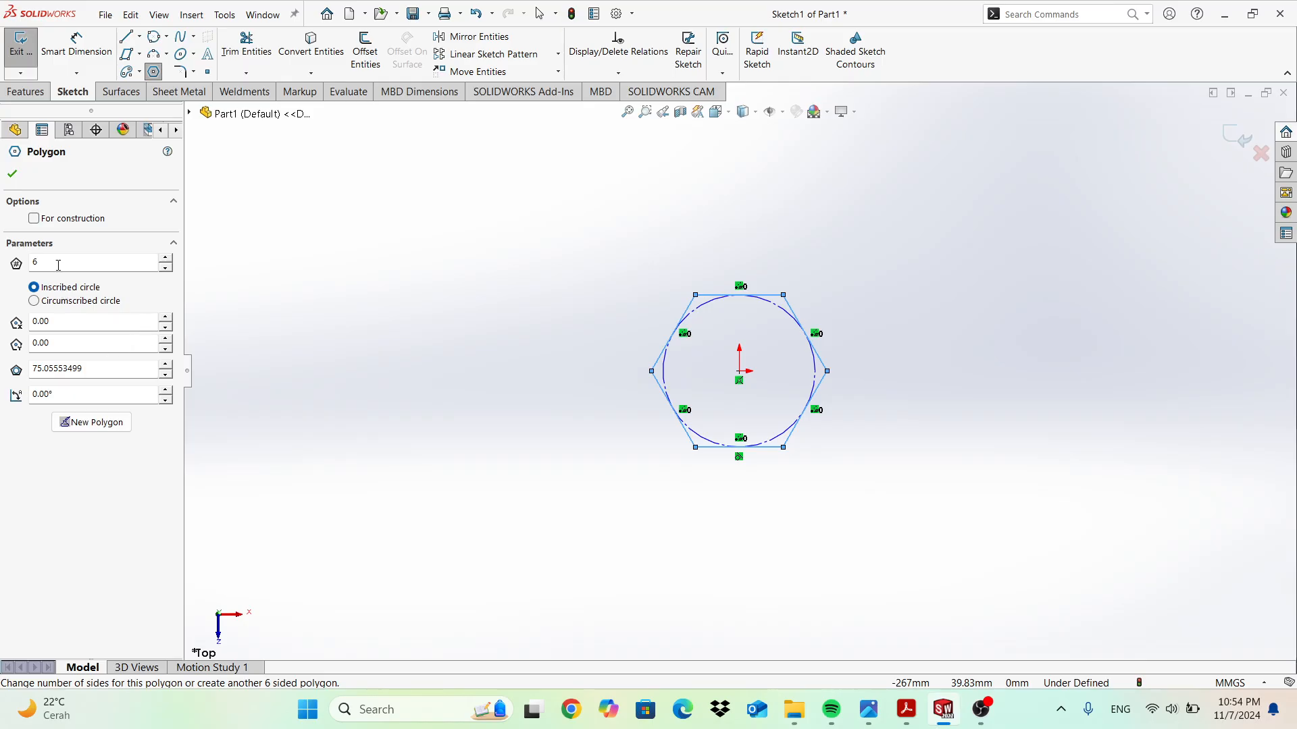
click(164, 260)
click(164, 260)
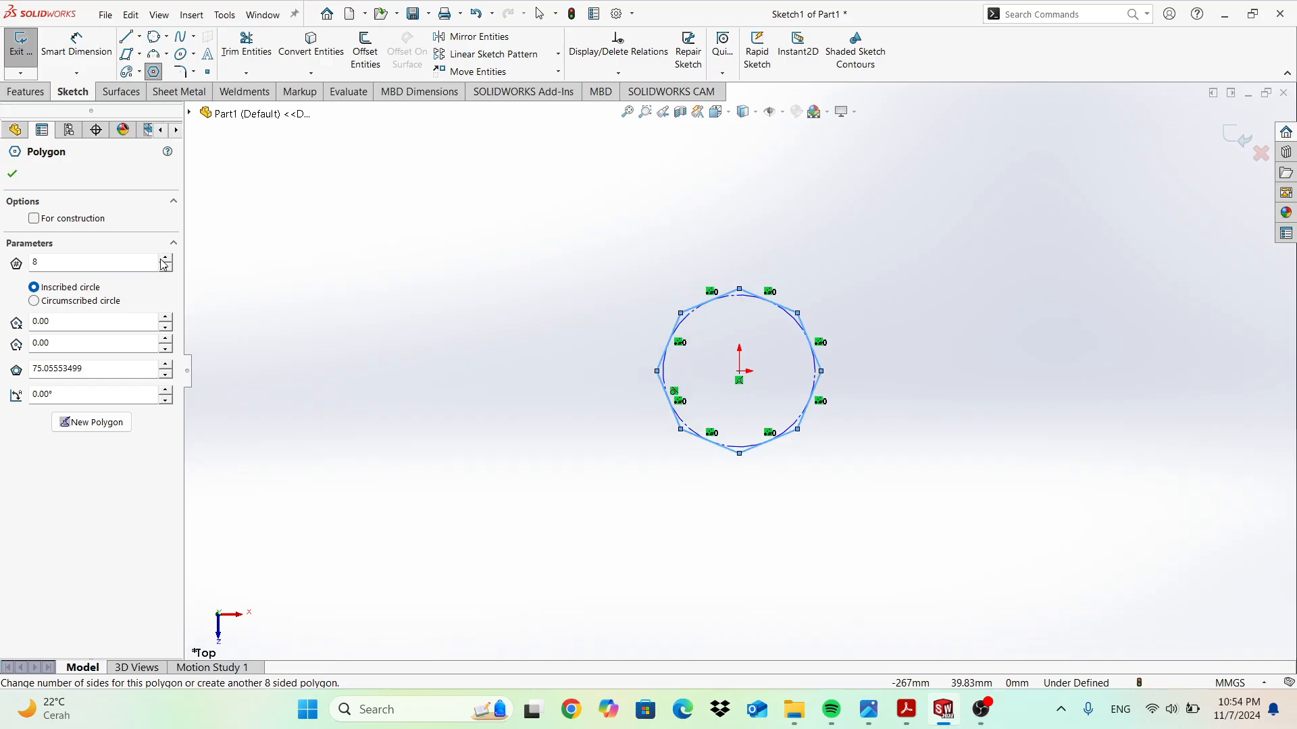
click(12, 175)
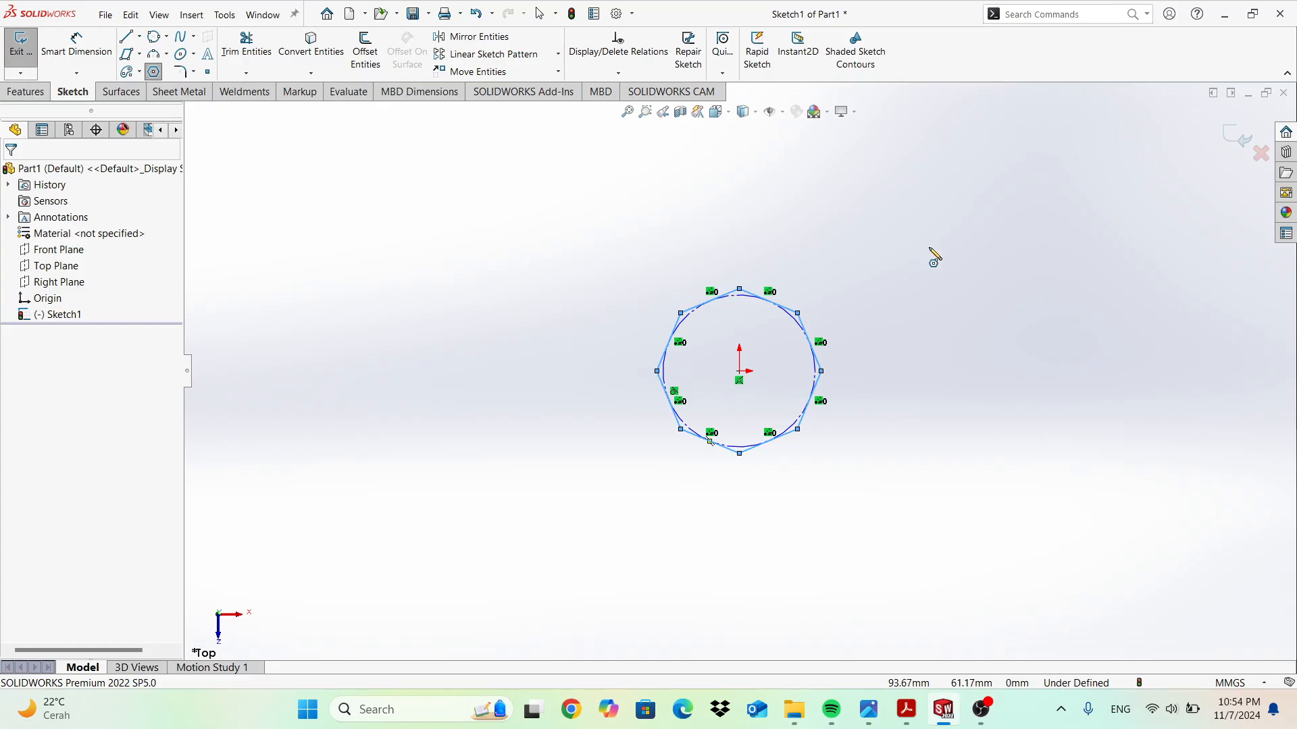
key(Escape)
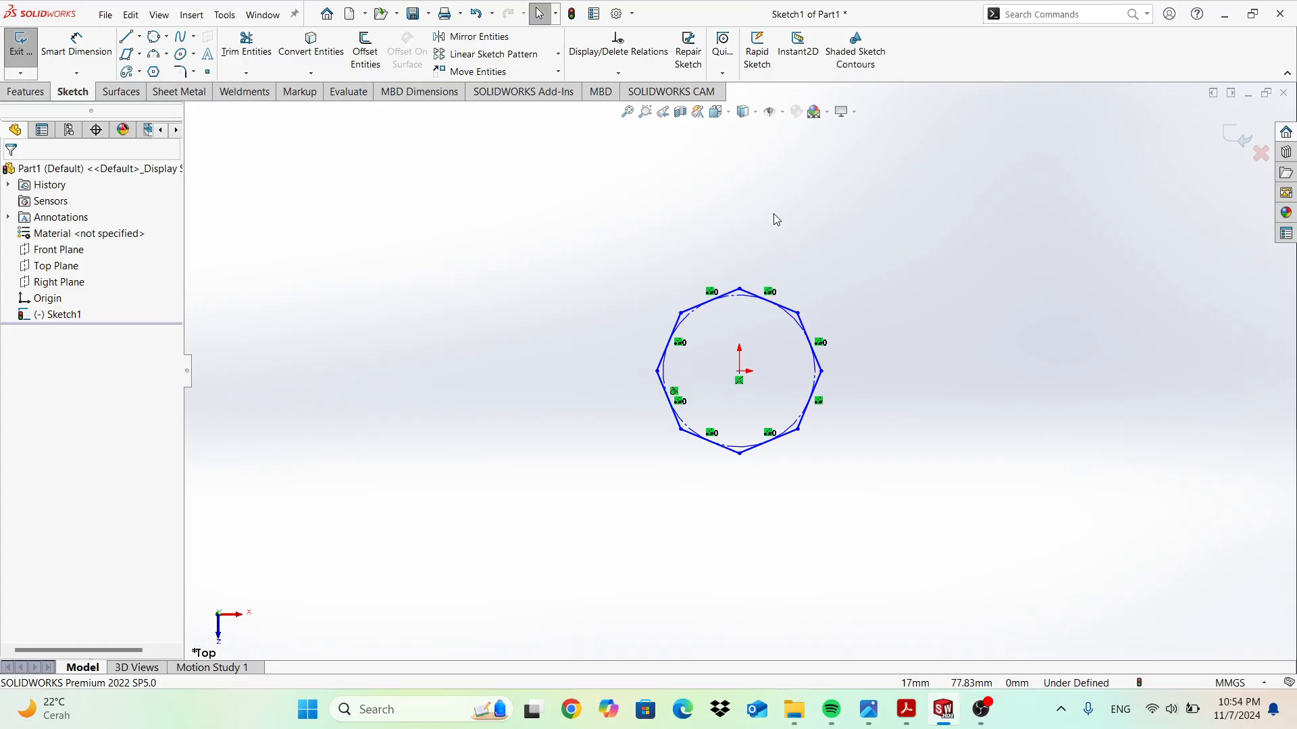
key(ctrl+z)
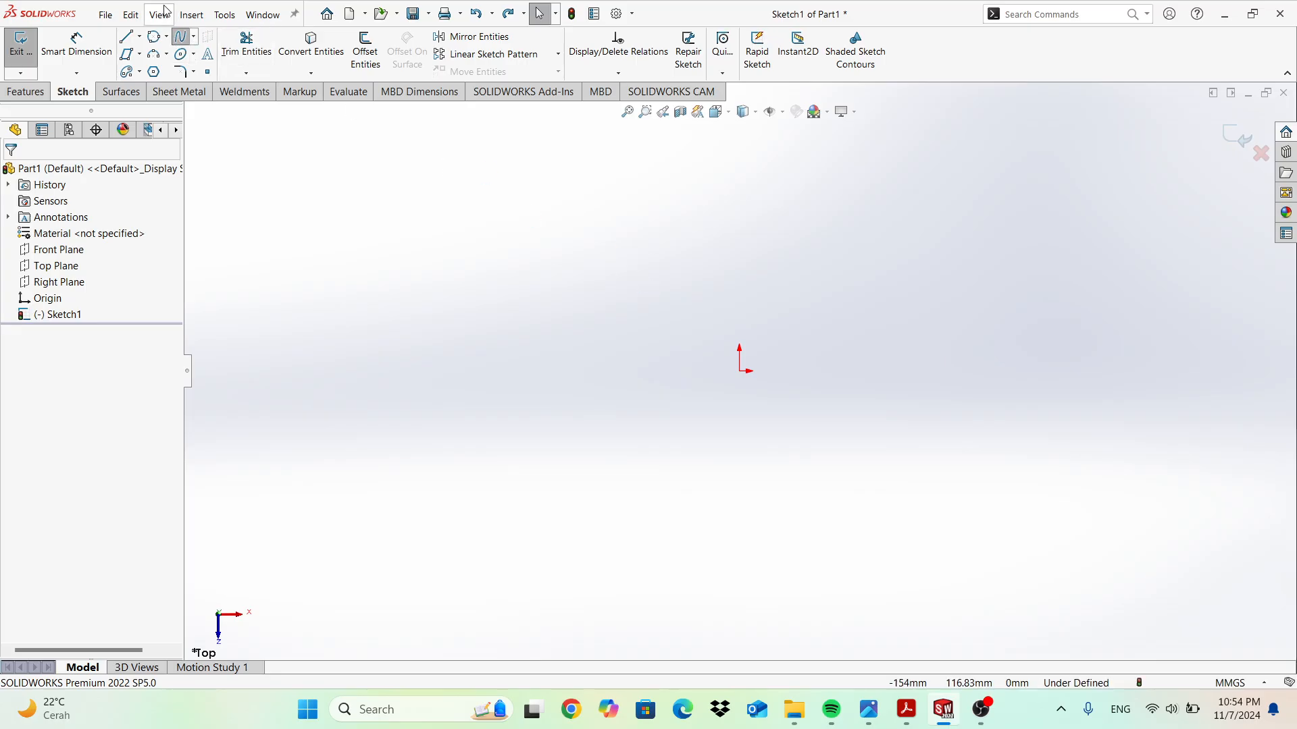
click(193, 38)
click(206, 54)
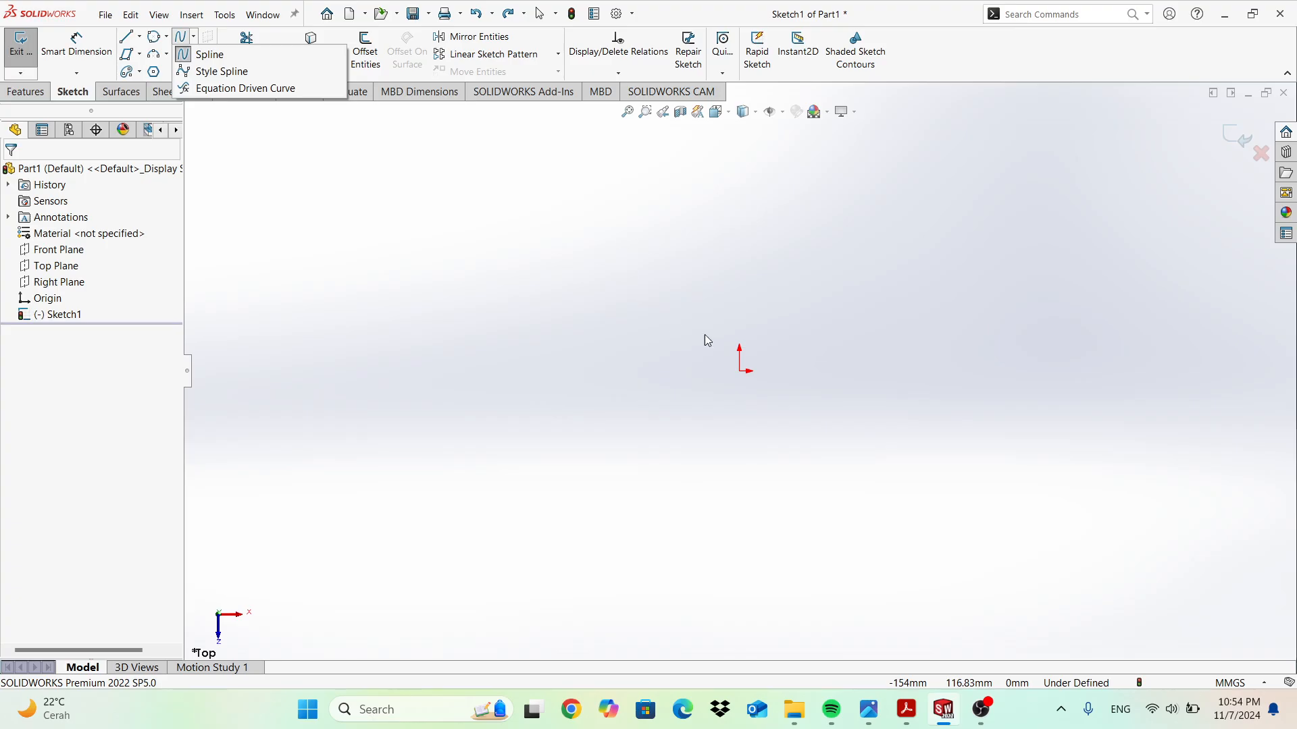
click(744, 372)
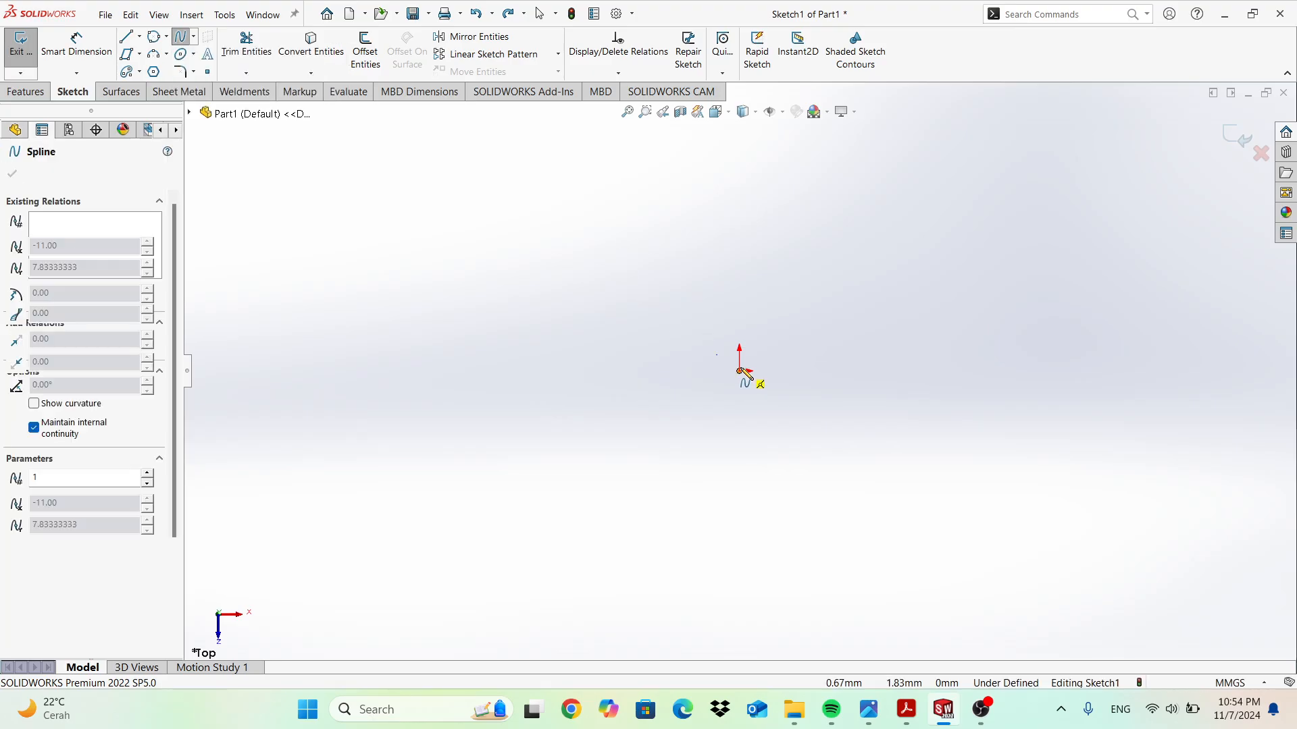
click(829, 262)
click(934, 285)
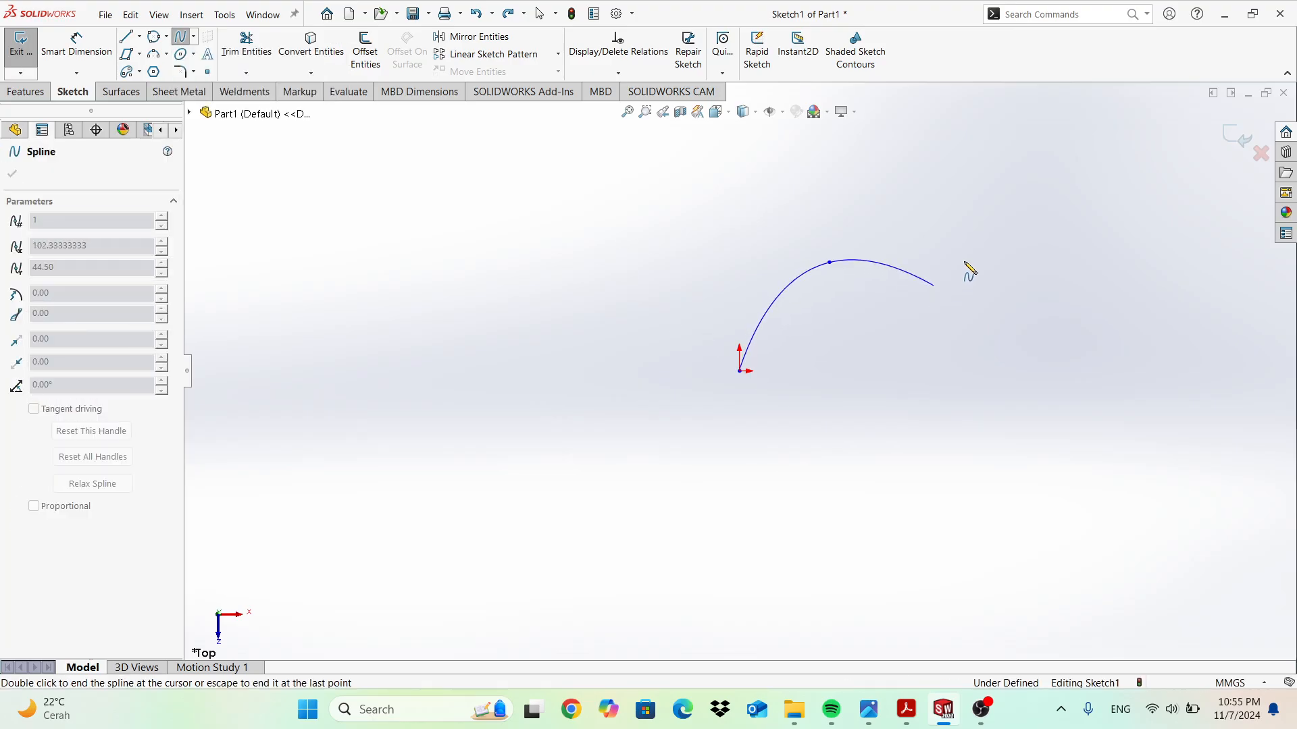
double_click(1009, 214)
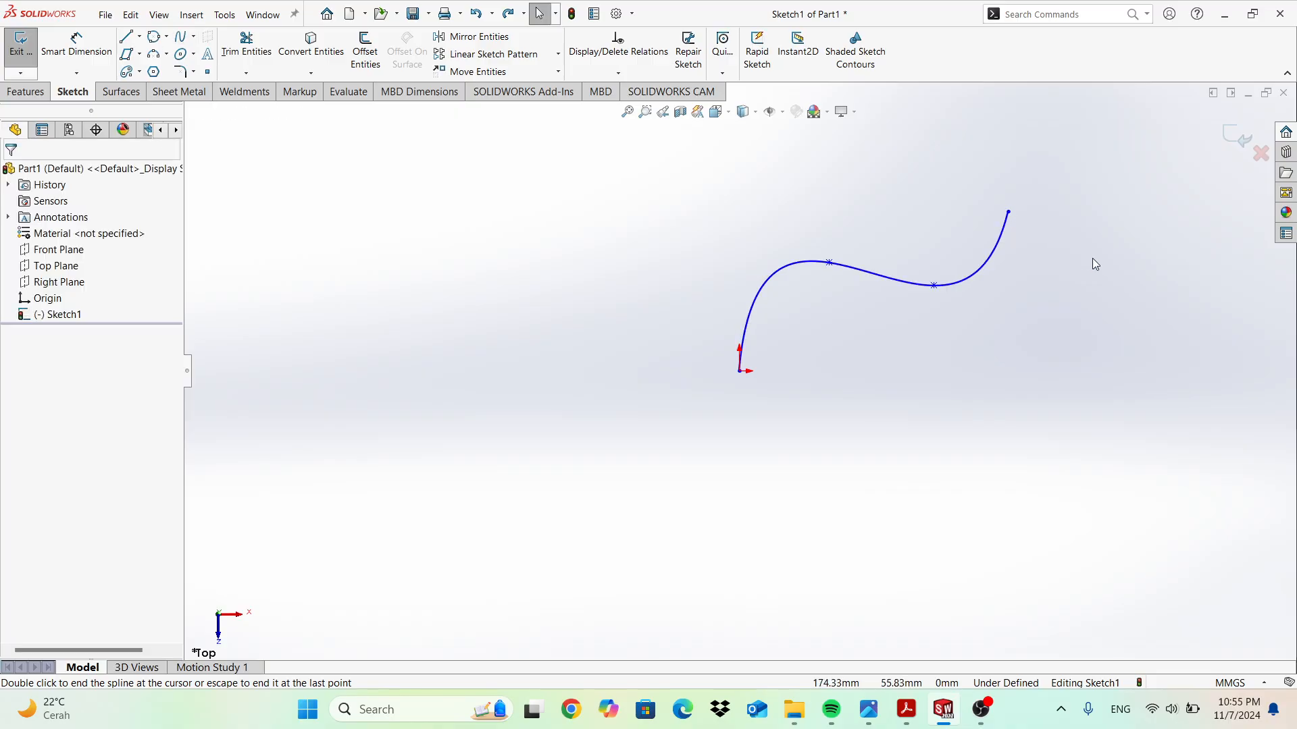
key(ctrl+z)
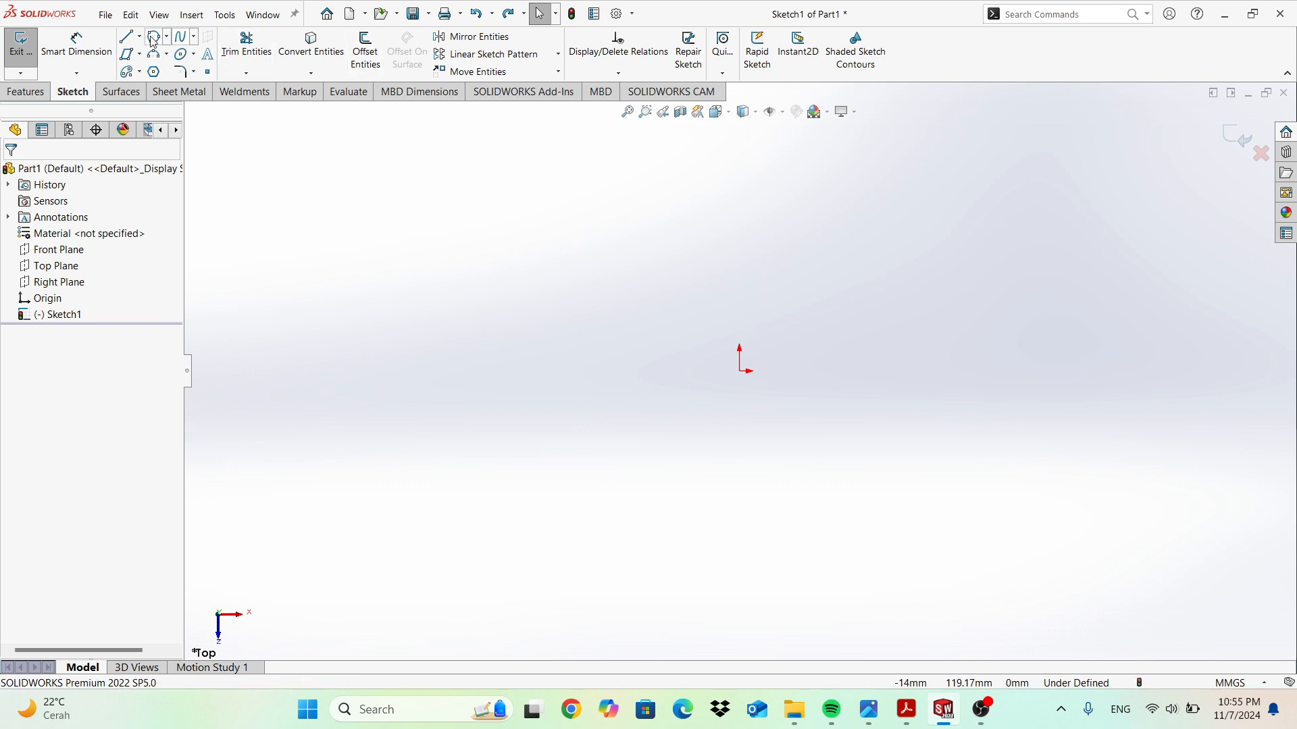
click(194, 36)
click(211, 66)
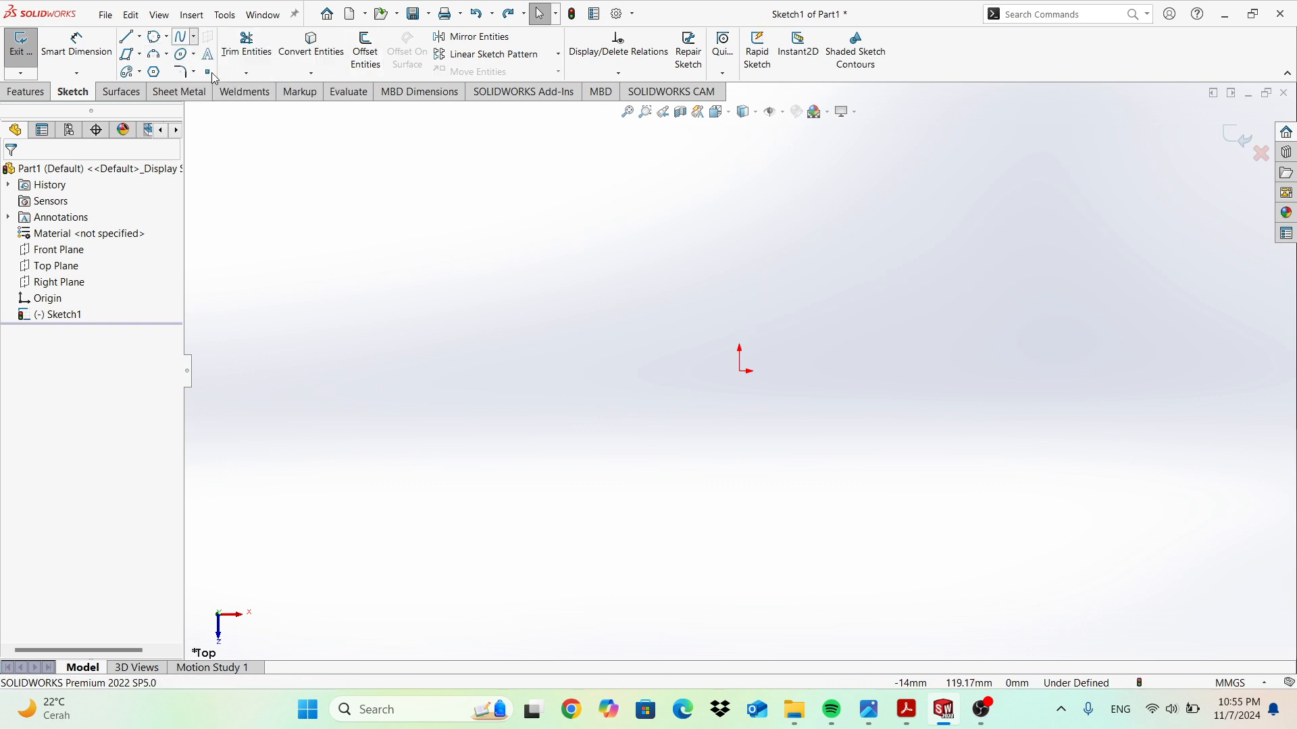
click(739, 371)
click(791, 243)
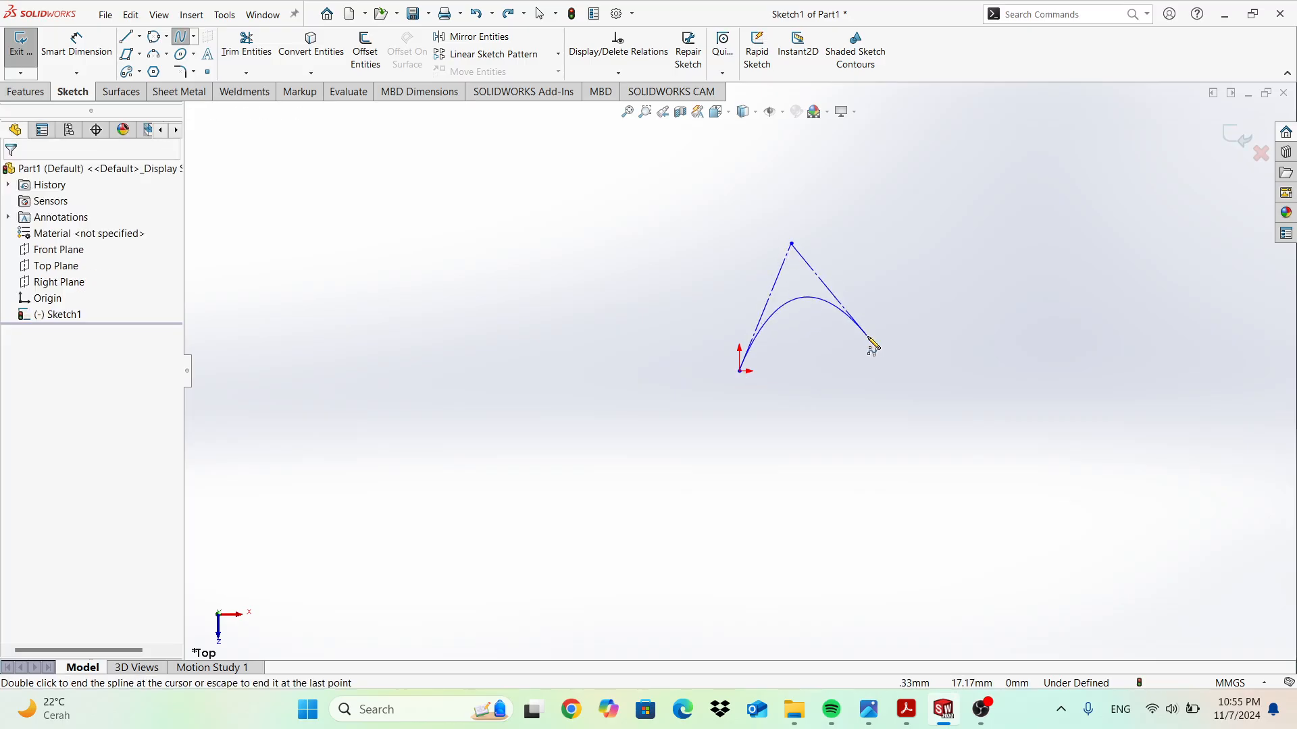
double_click(956, 166)
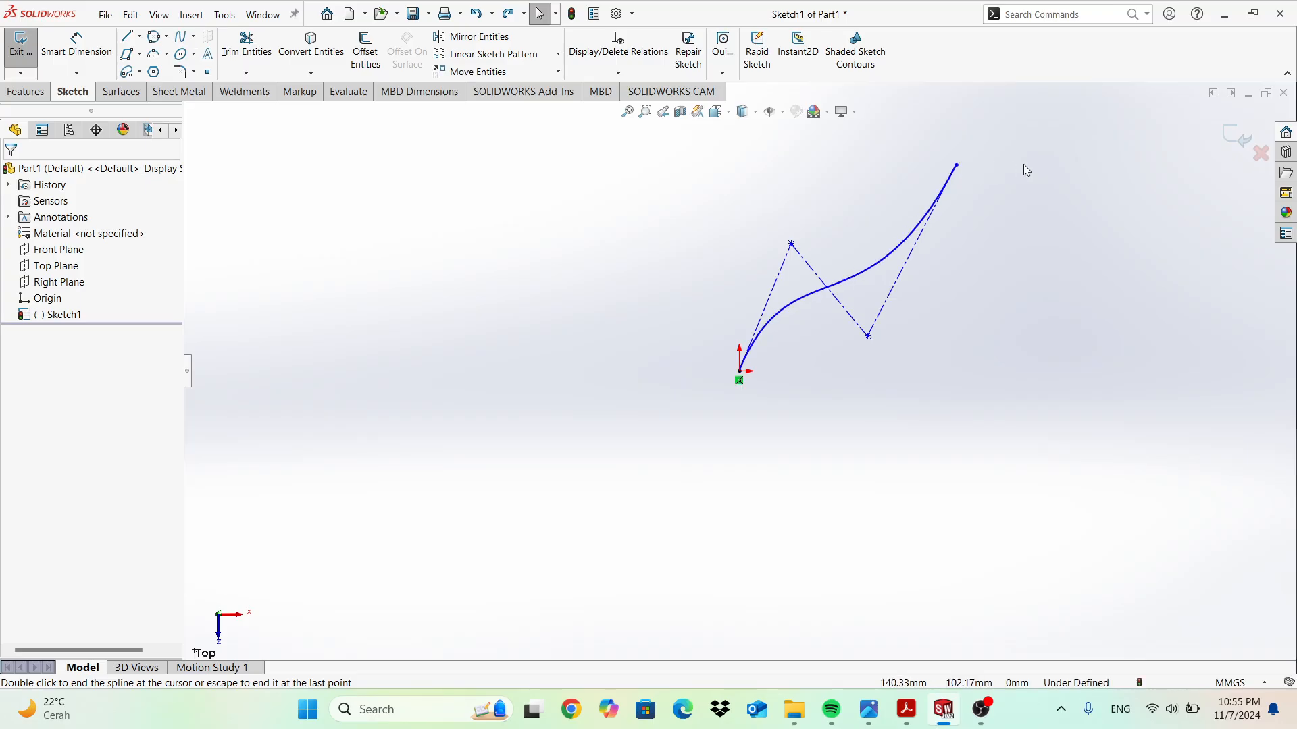
key(ctrl+z)
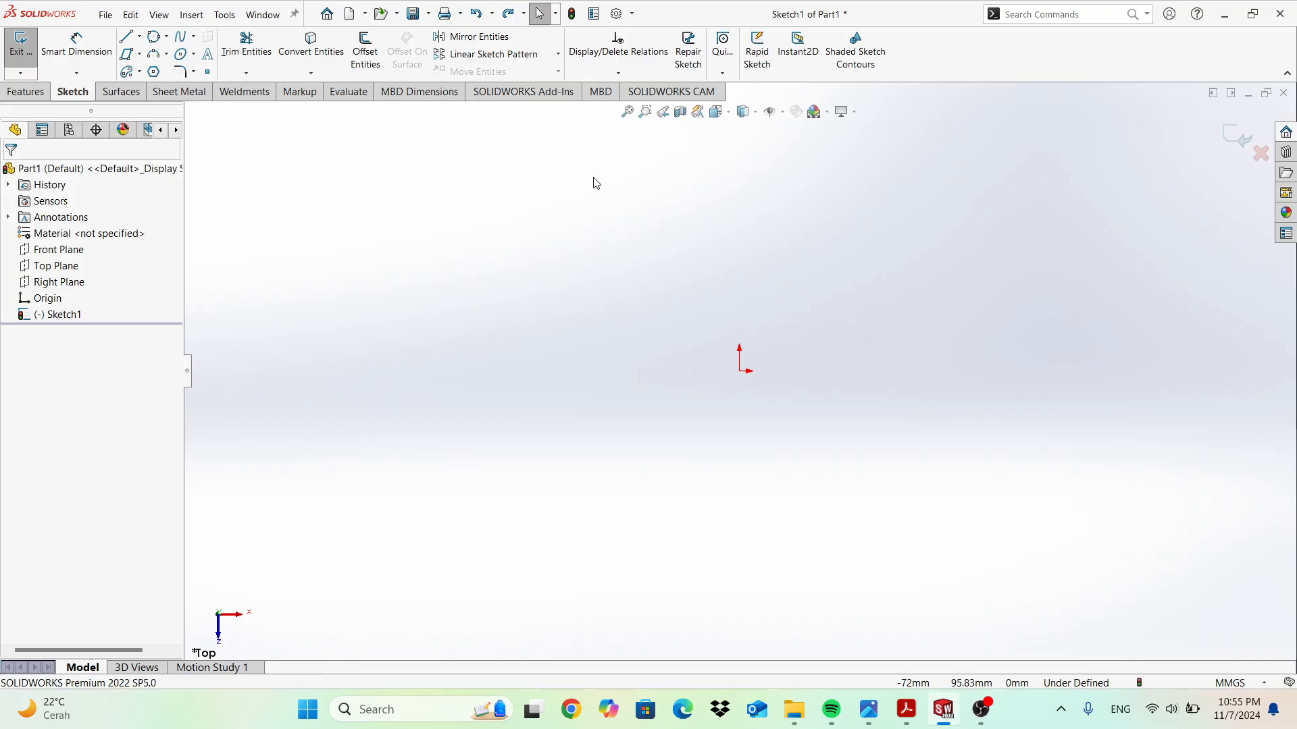
click(194, 36)
click(194, 54)
click(206, 72)
click(890, 371)
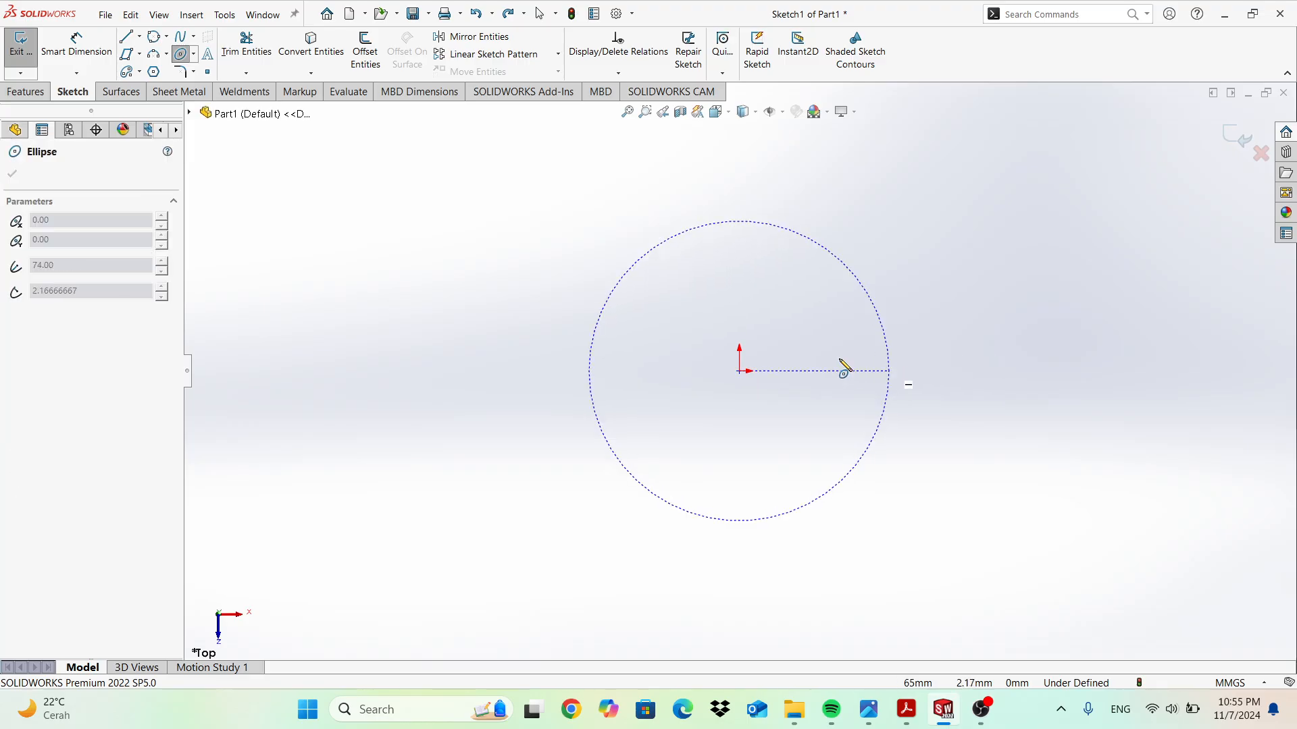
click(789, 316)
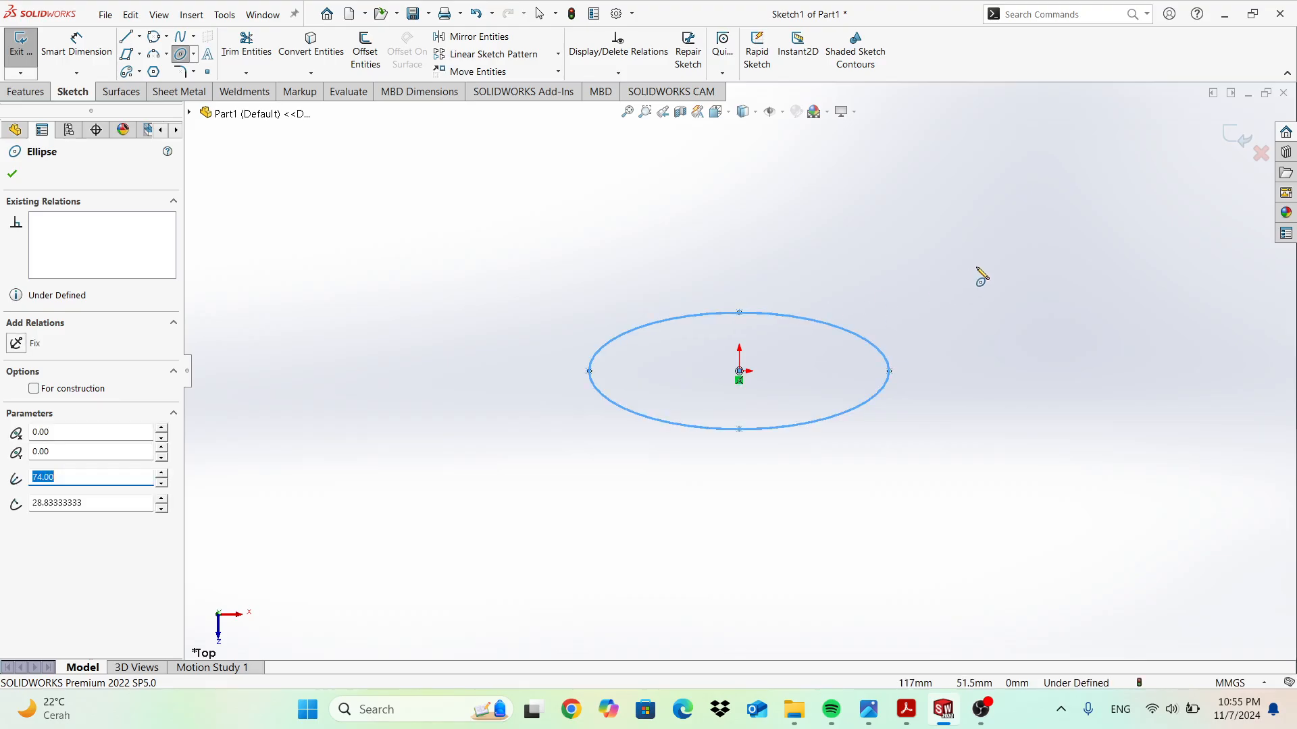
key(Escape)
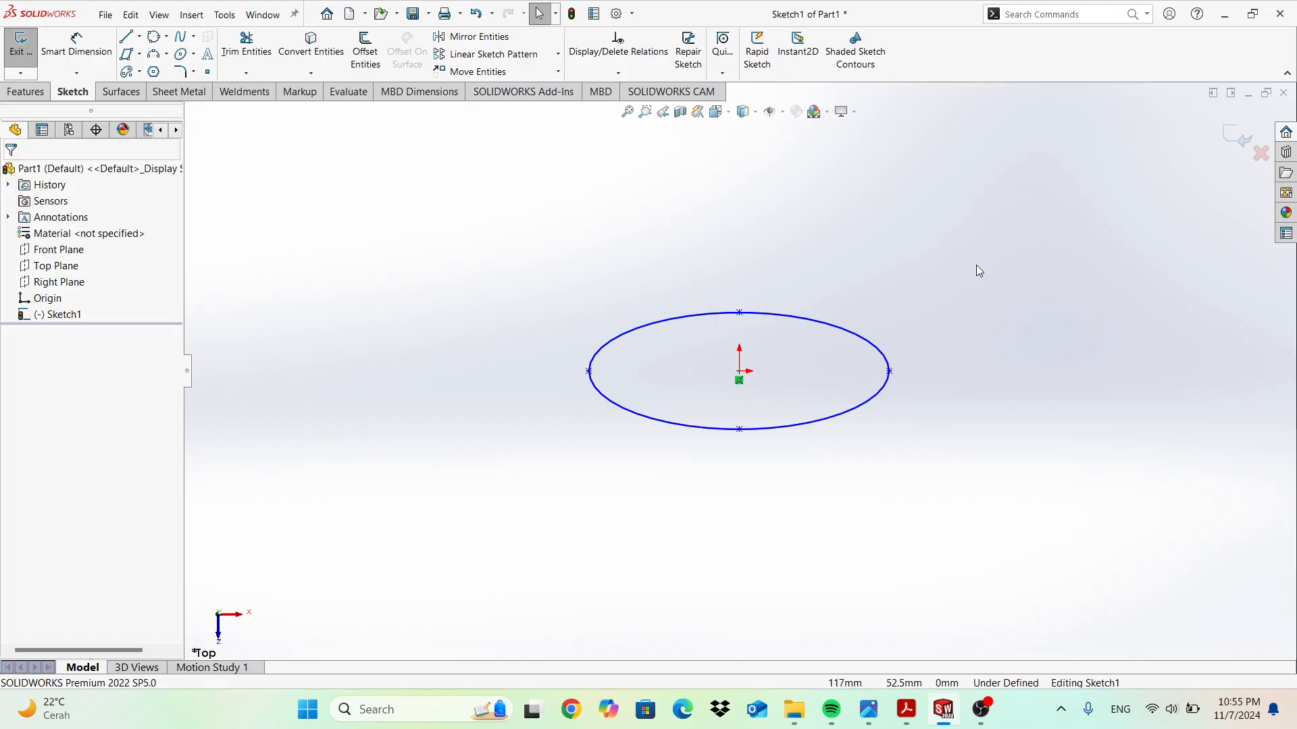
key(ctrl+z)
click(194, 55)
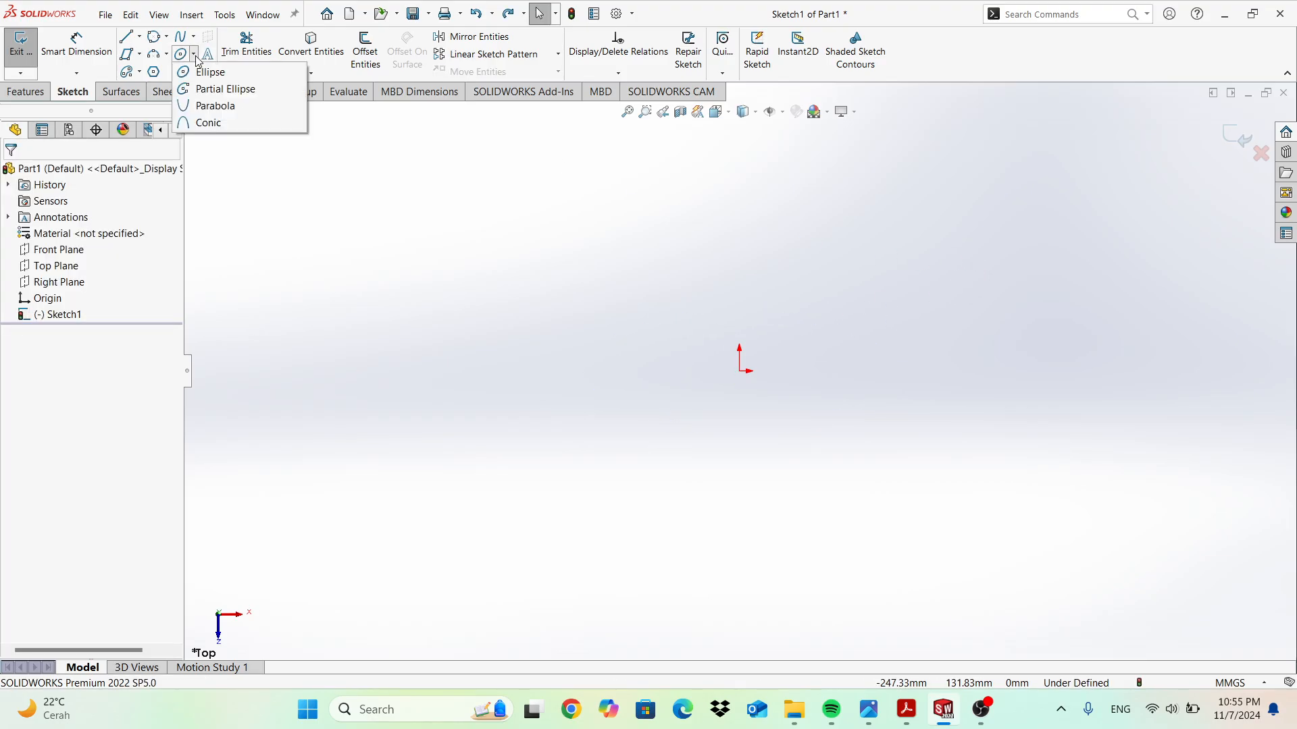
click(223, 87)
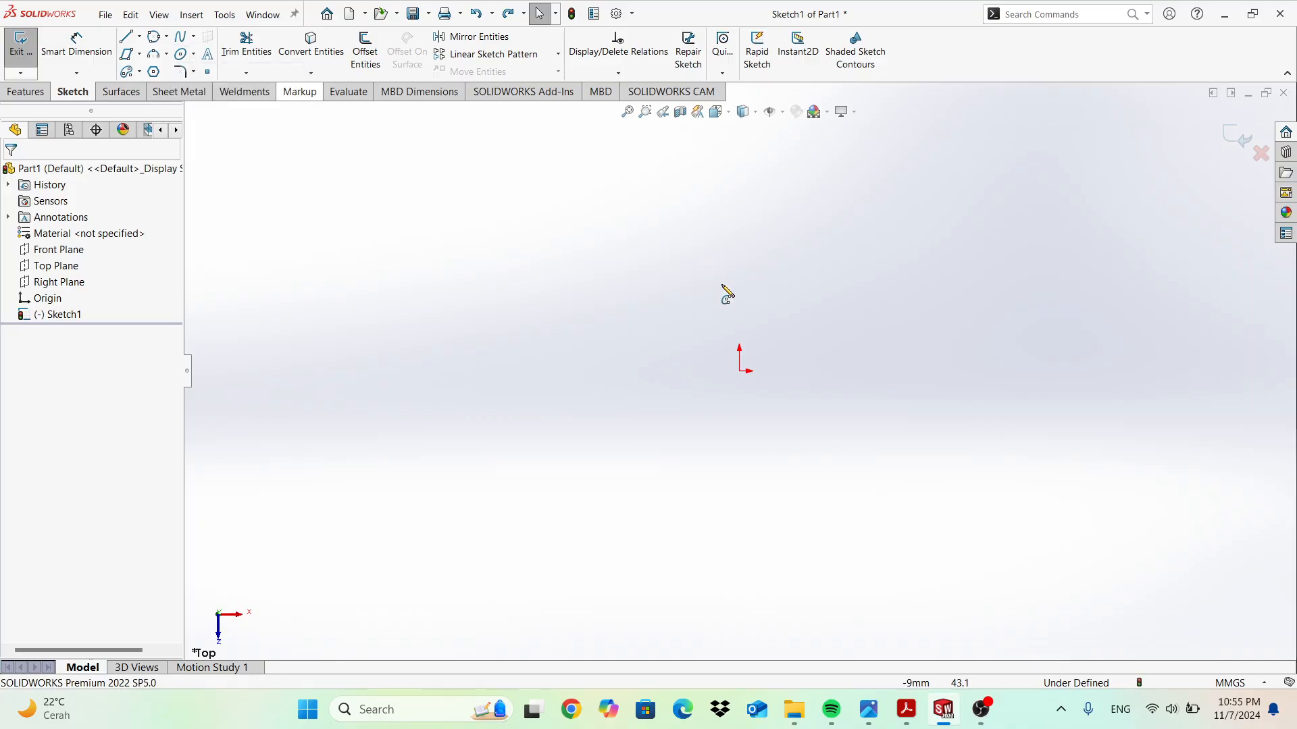
click(739, 372)
click(954, 371)
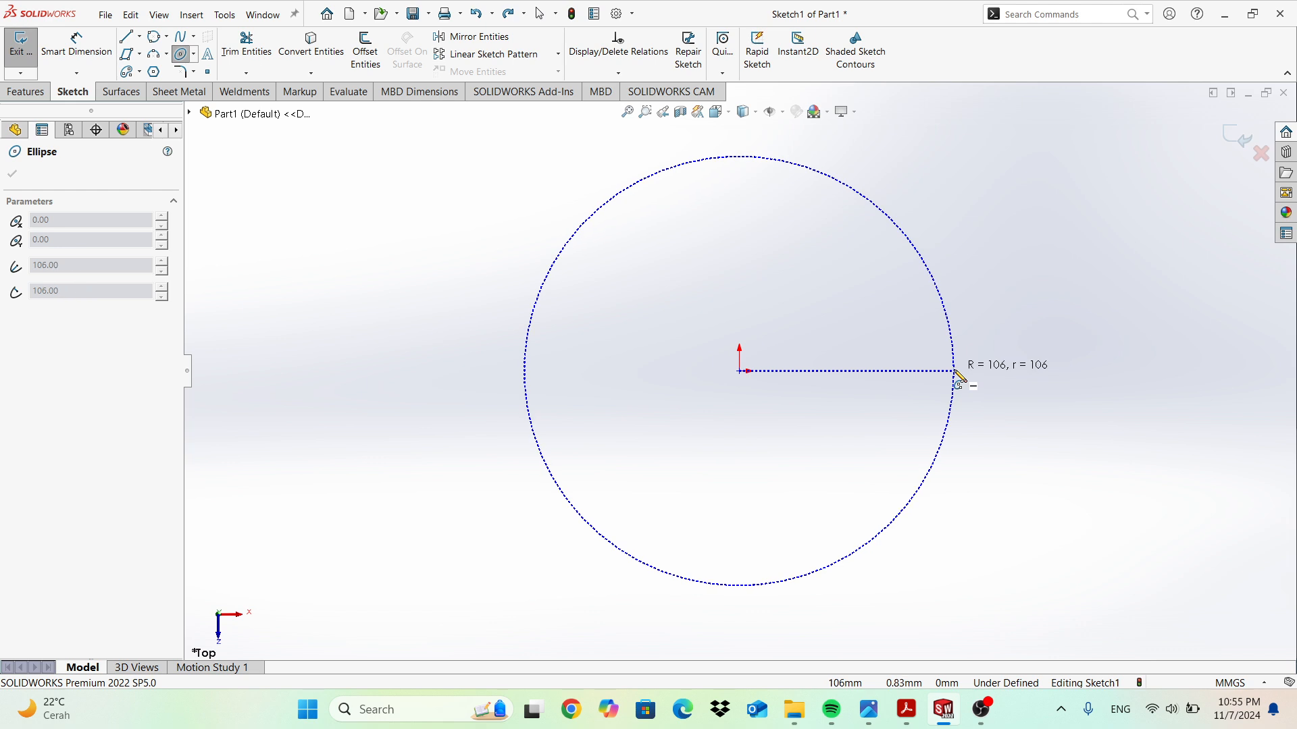
click(901, 295)
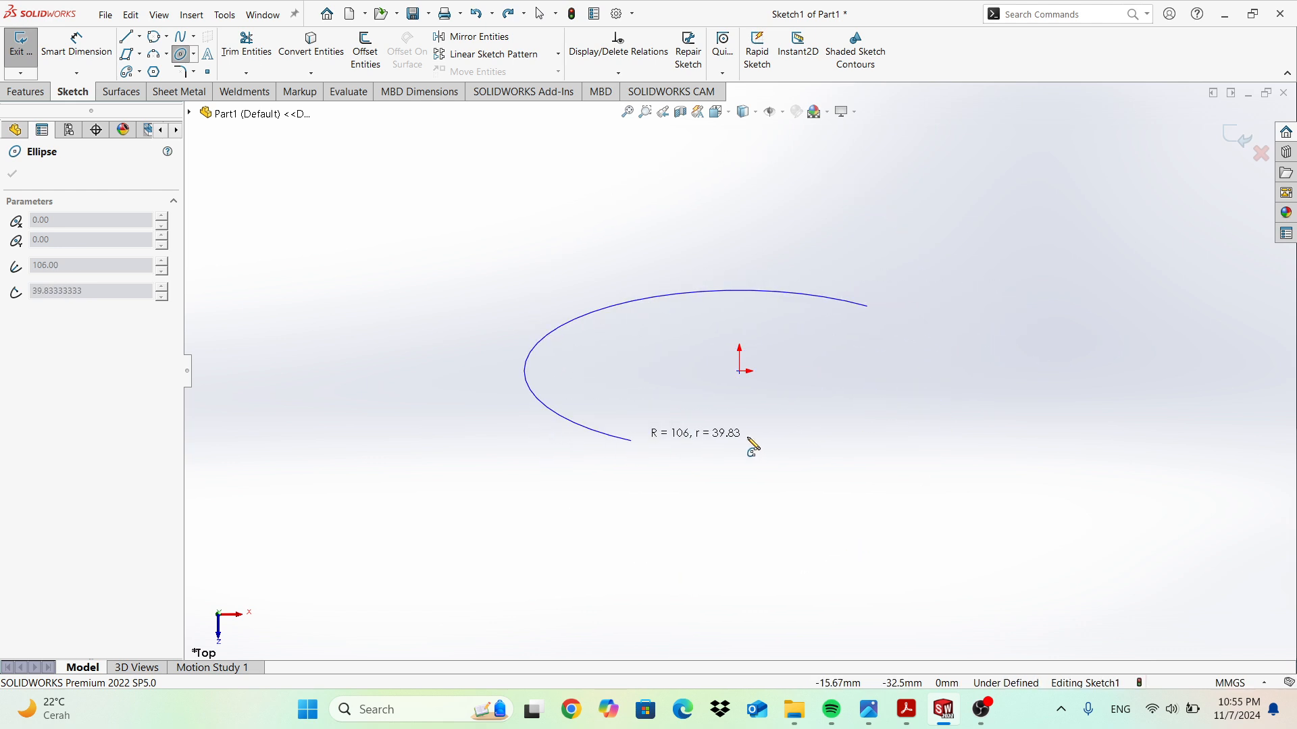
click(805, 446)
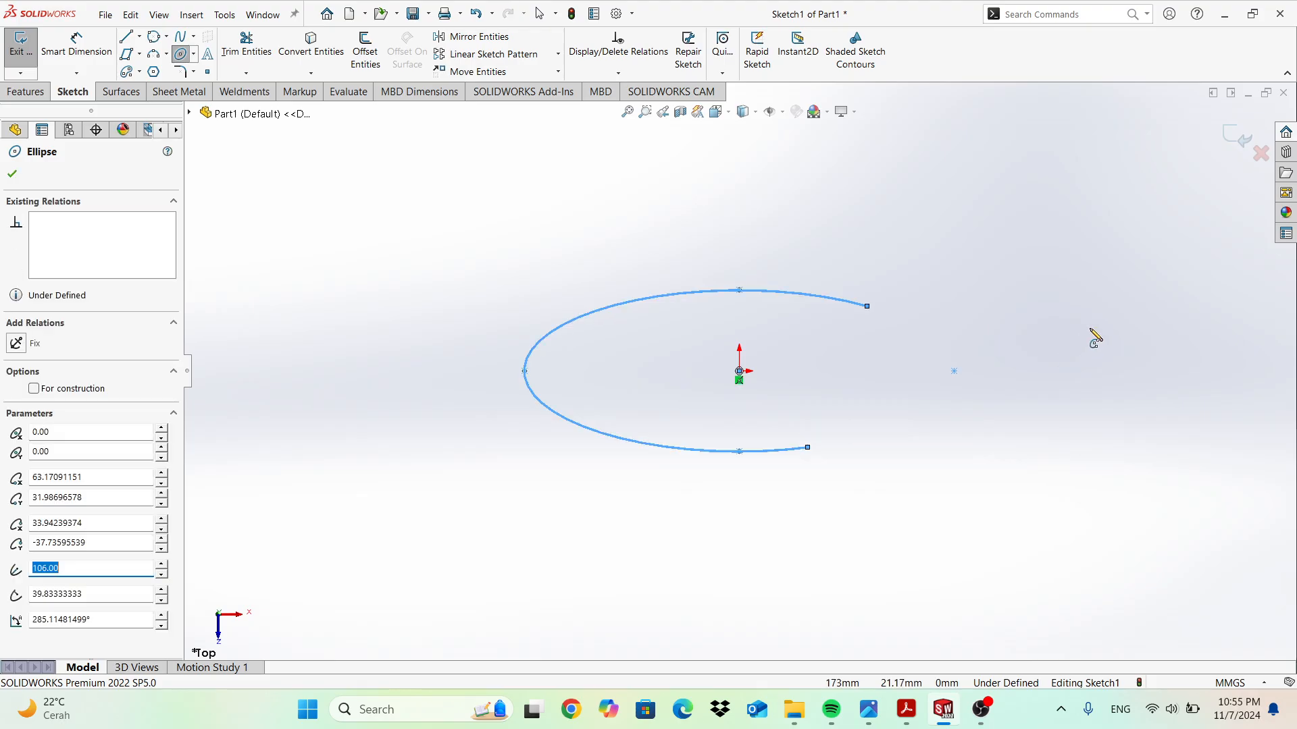
key(Escape)
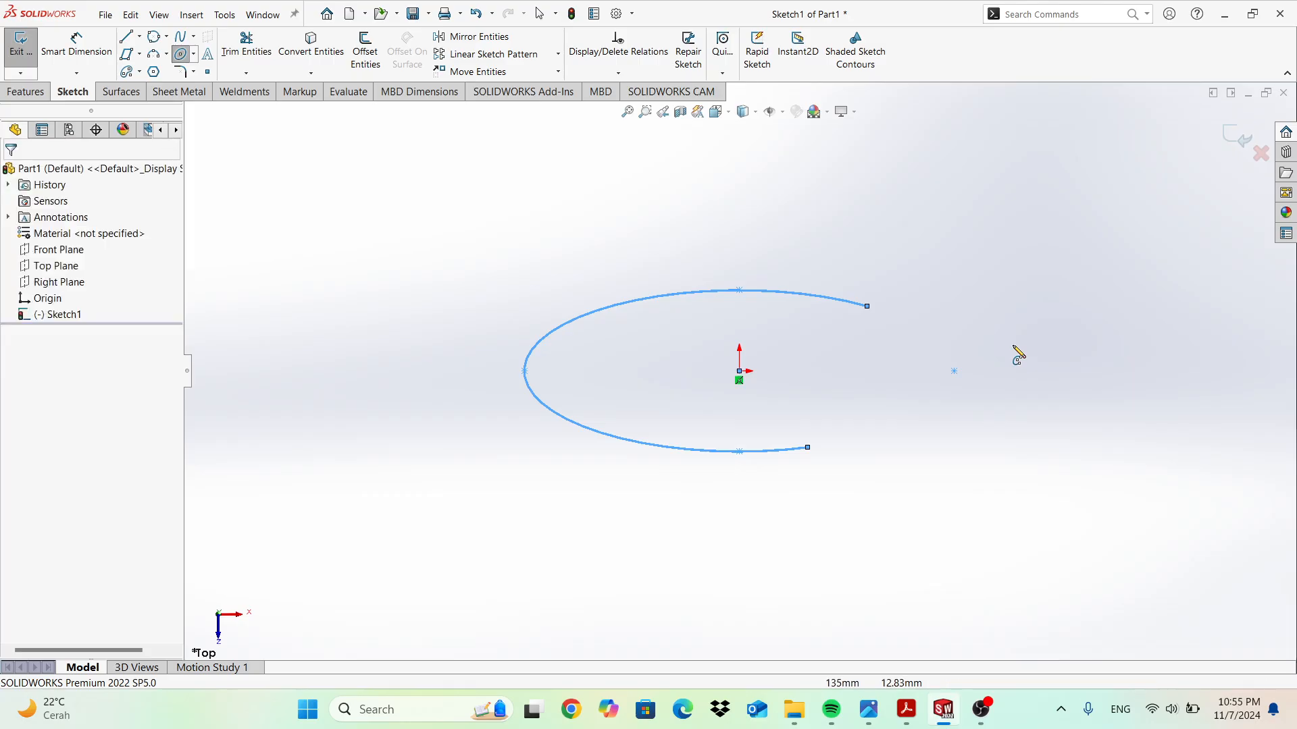
key(ctrl+z)
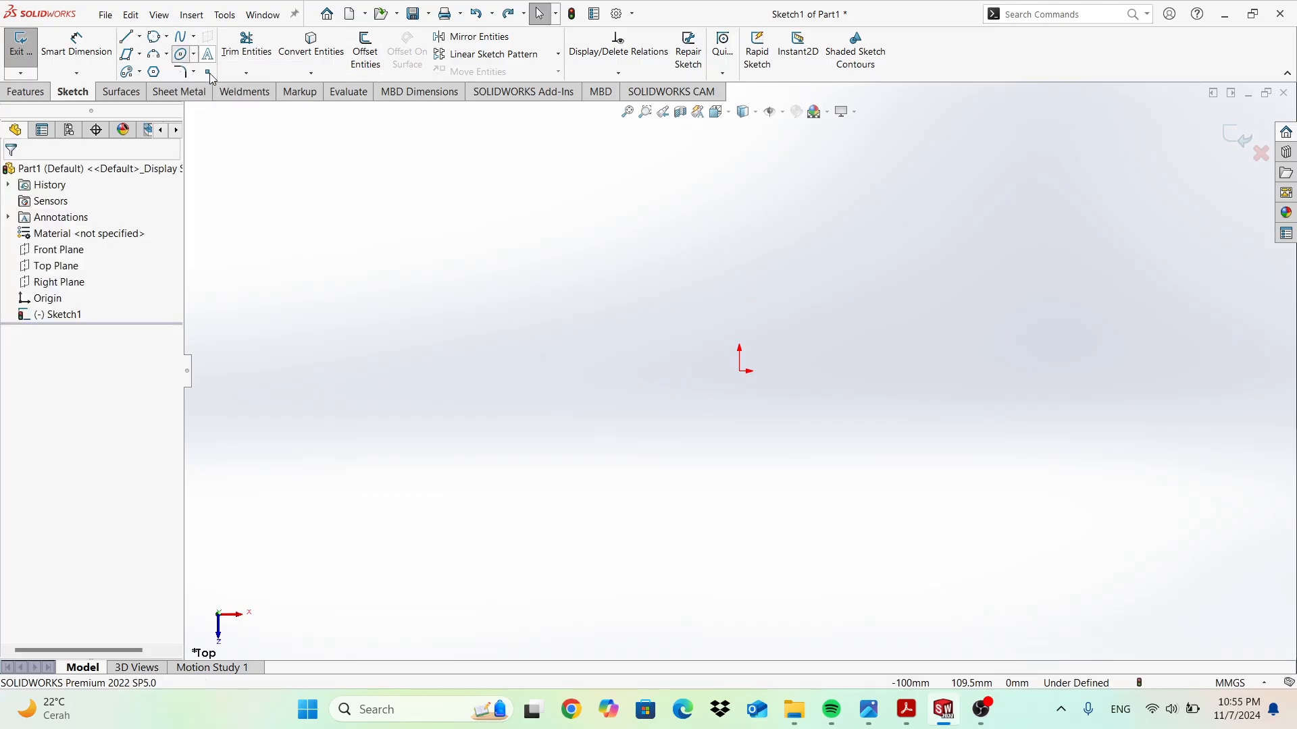
click(194, 72)
click(193, 55)
click(208, 106)
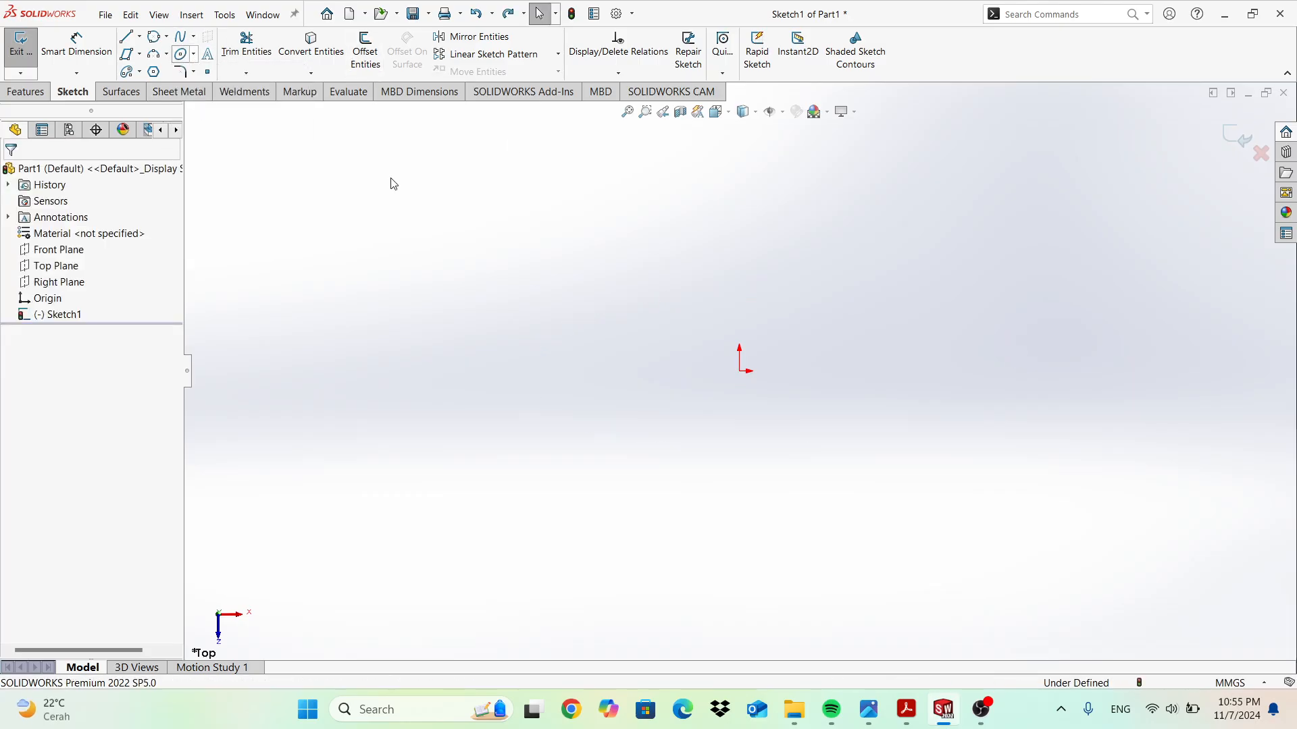
click(742, 373)
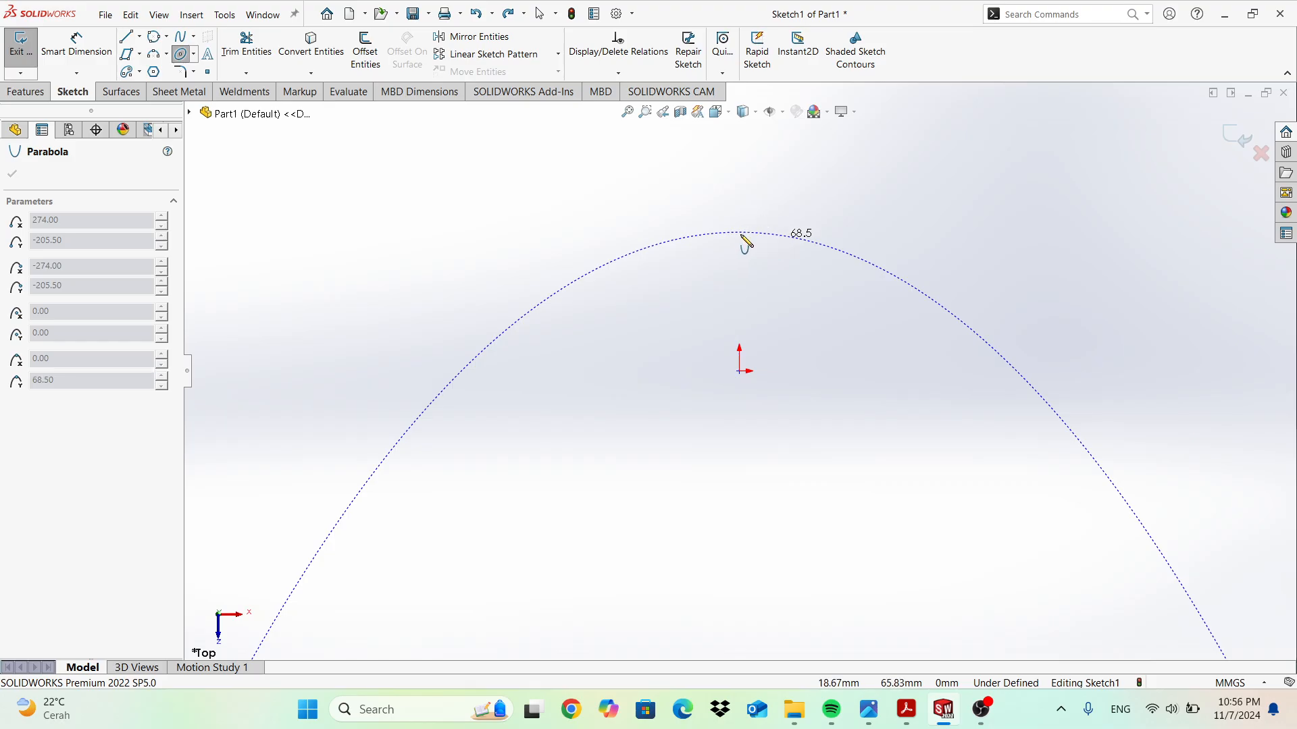
click(739, 235)
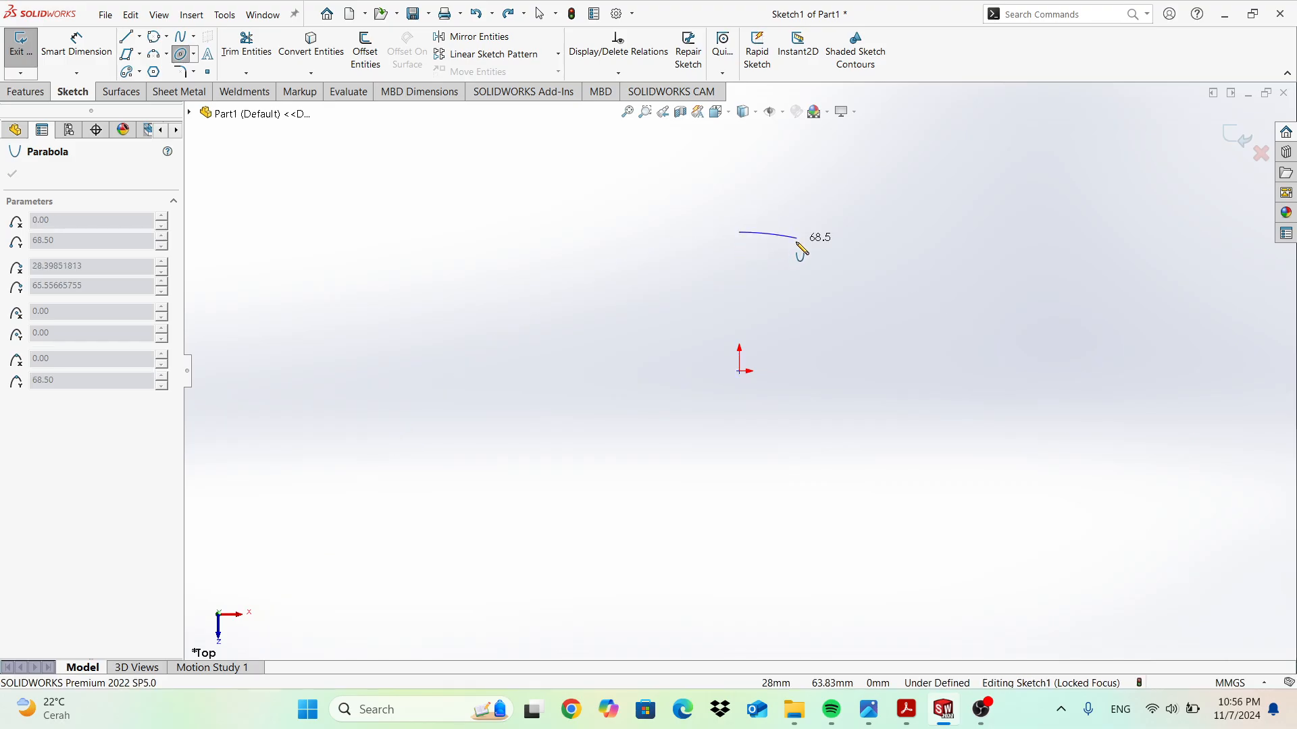
click(818, 281)
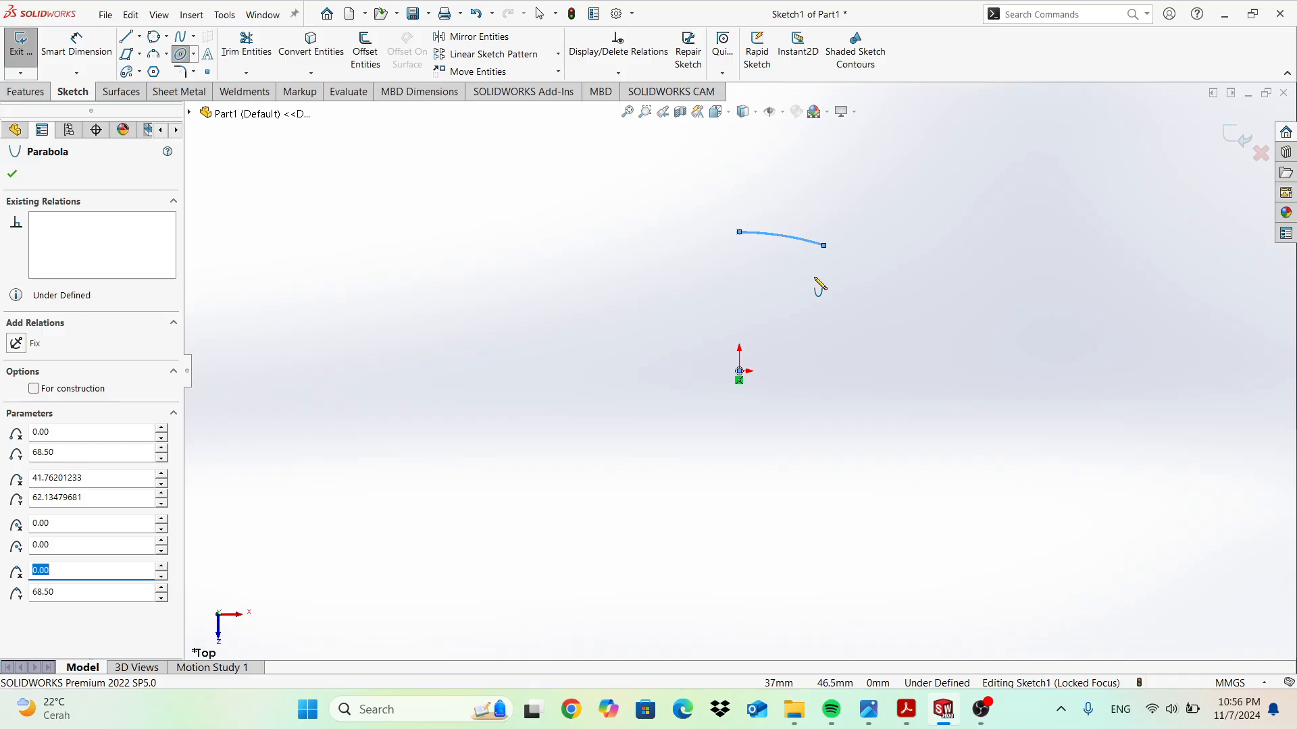
key(Escape)
key(ctrl+z)
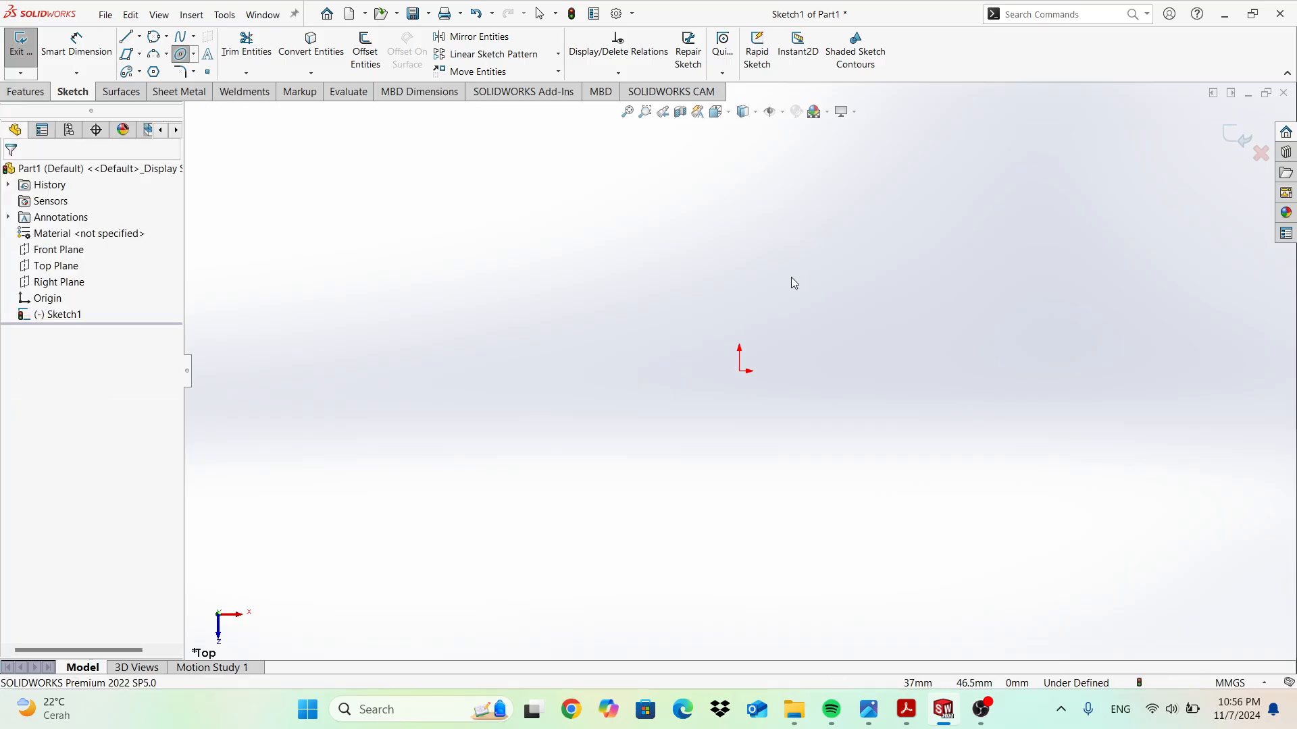
click(193, 54)
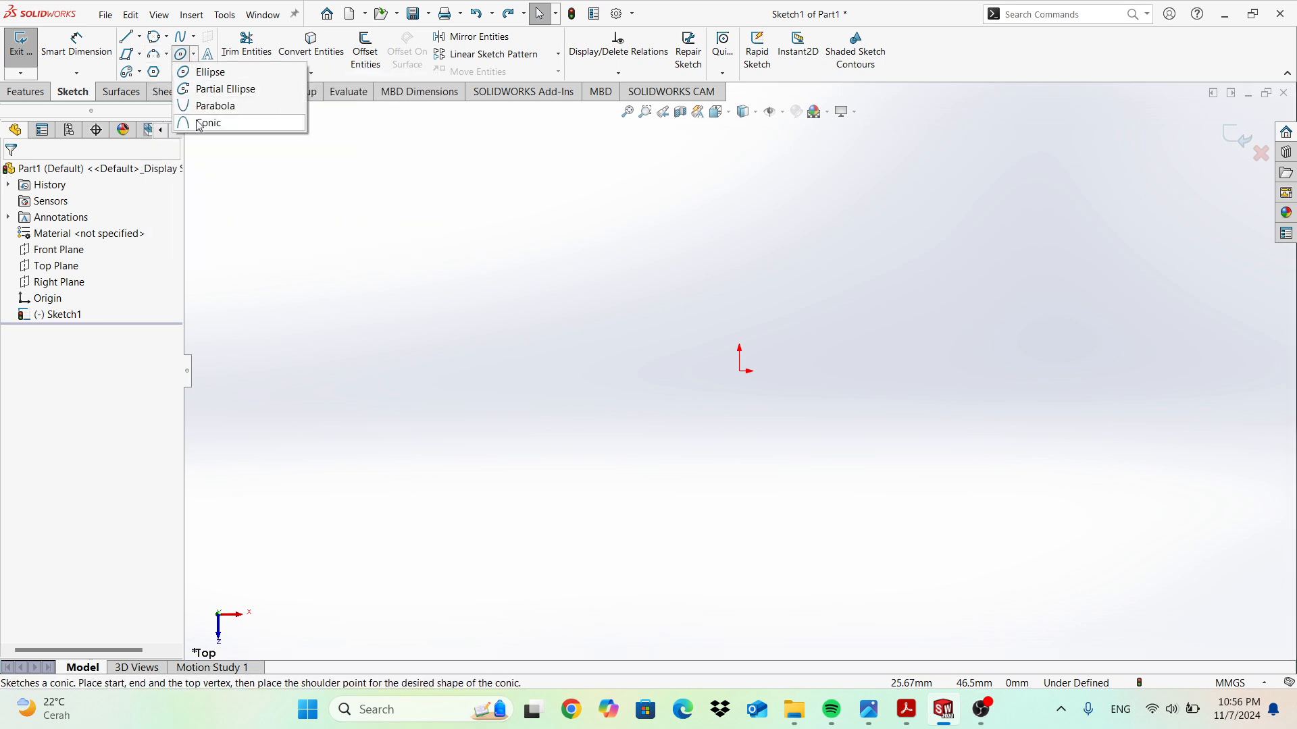
click(740, 371)
click(940, 371)
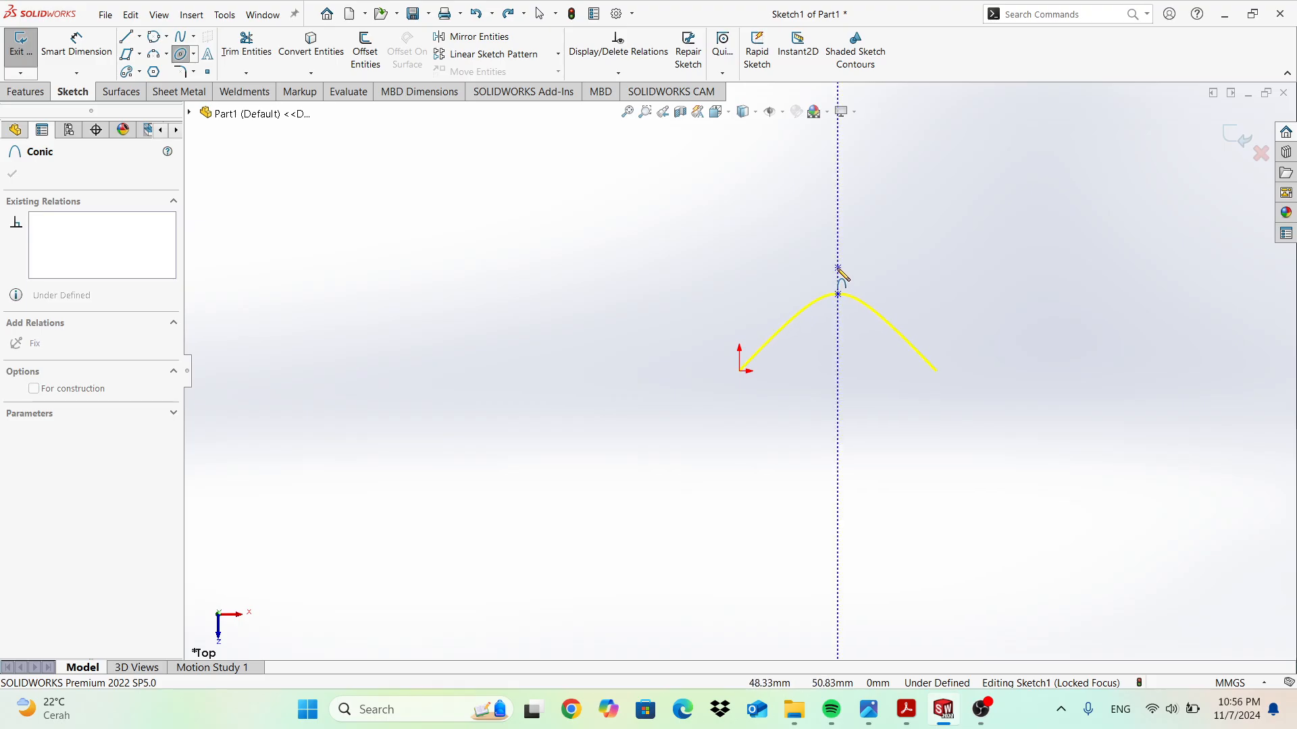
click(838, 268)
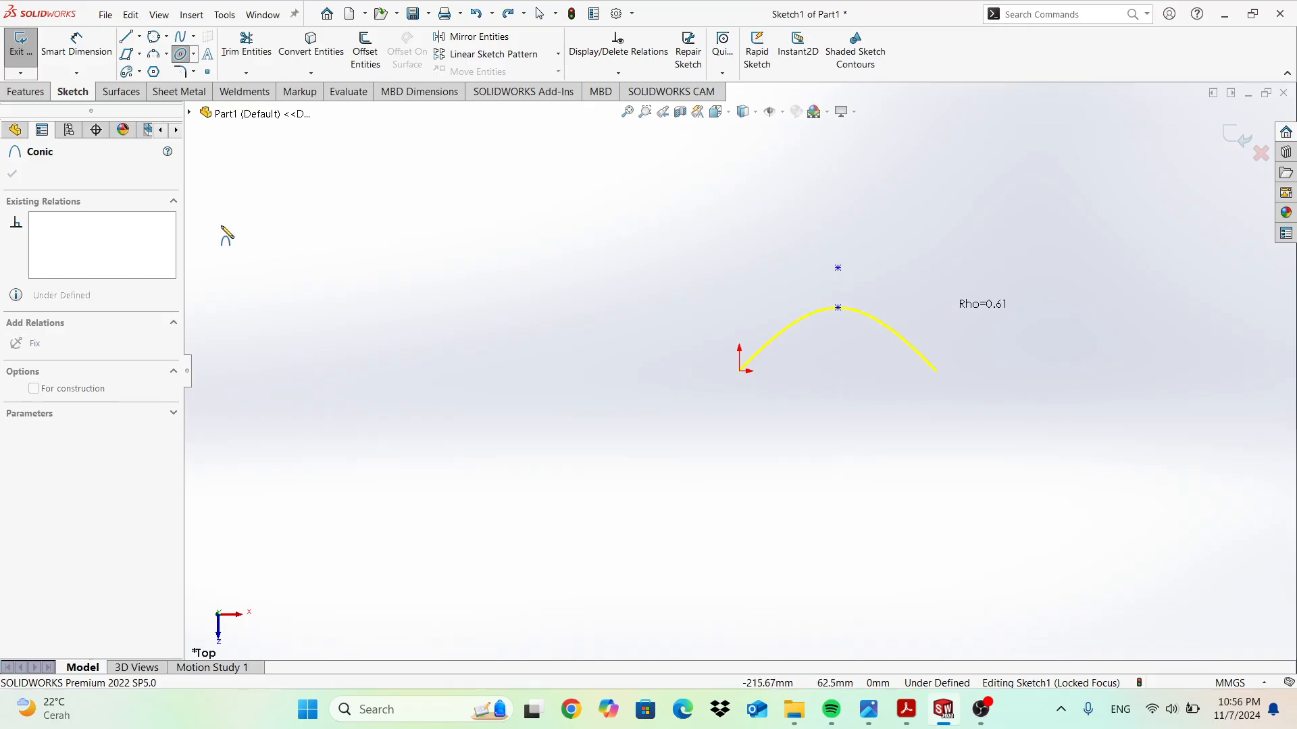
key(Escape)
key(Escape)
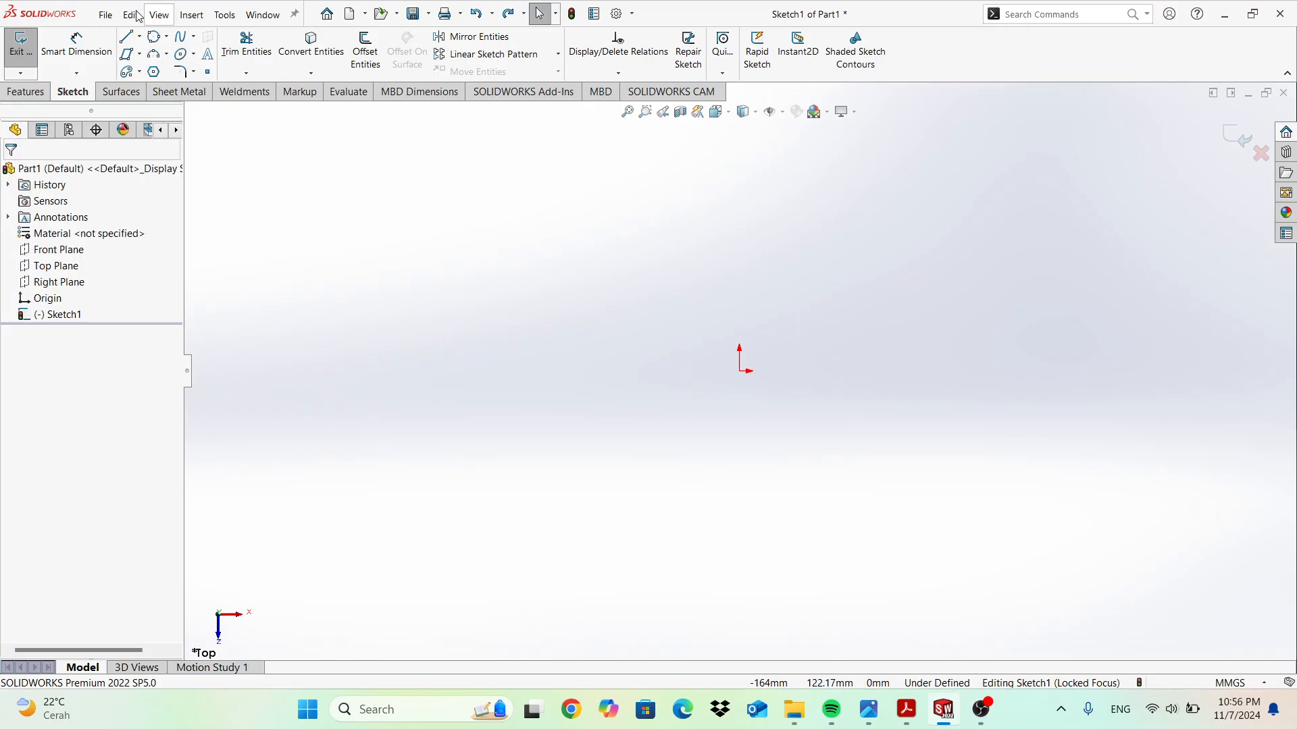
click(195, 56)
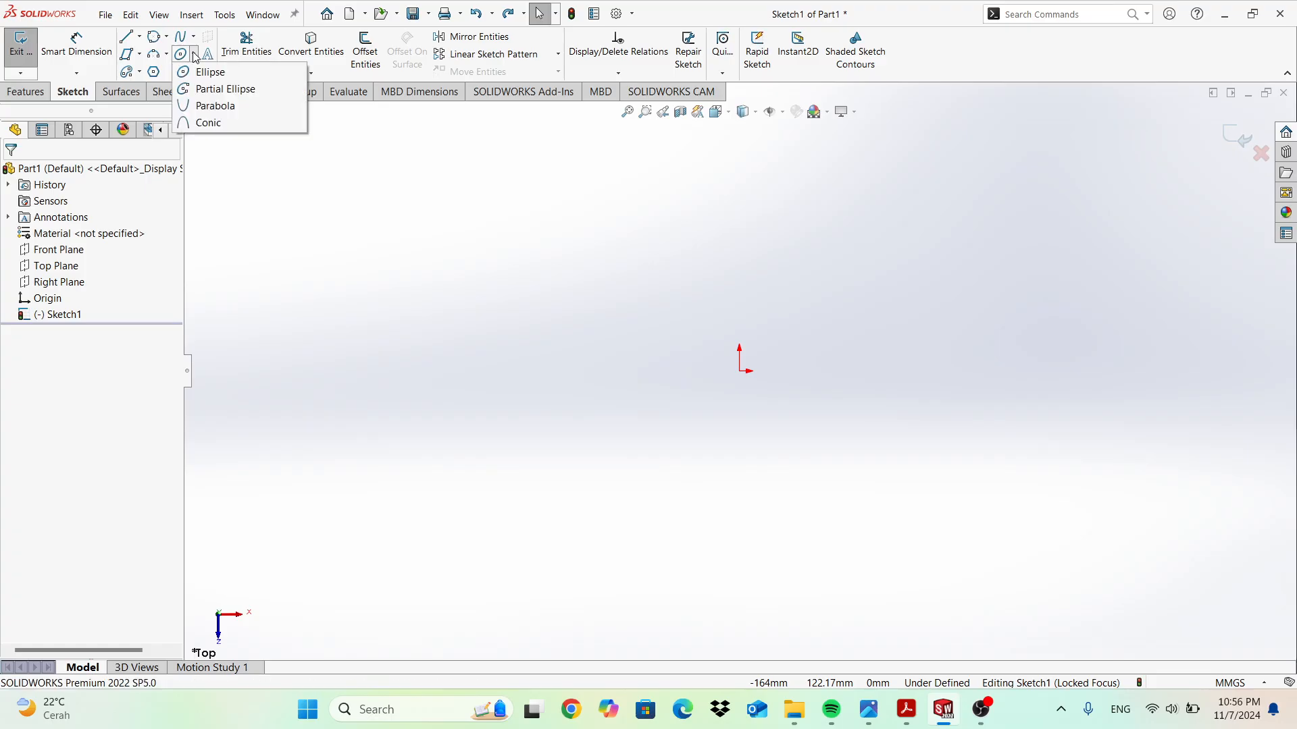
Draw a corner rectangle from the origin, 81.67 mm wide and 67.5 mm tall.
click(141, 55)
click(165, 72)
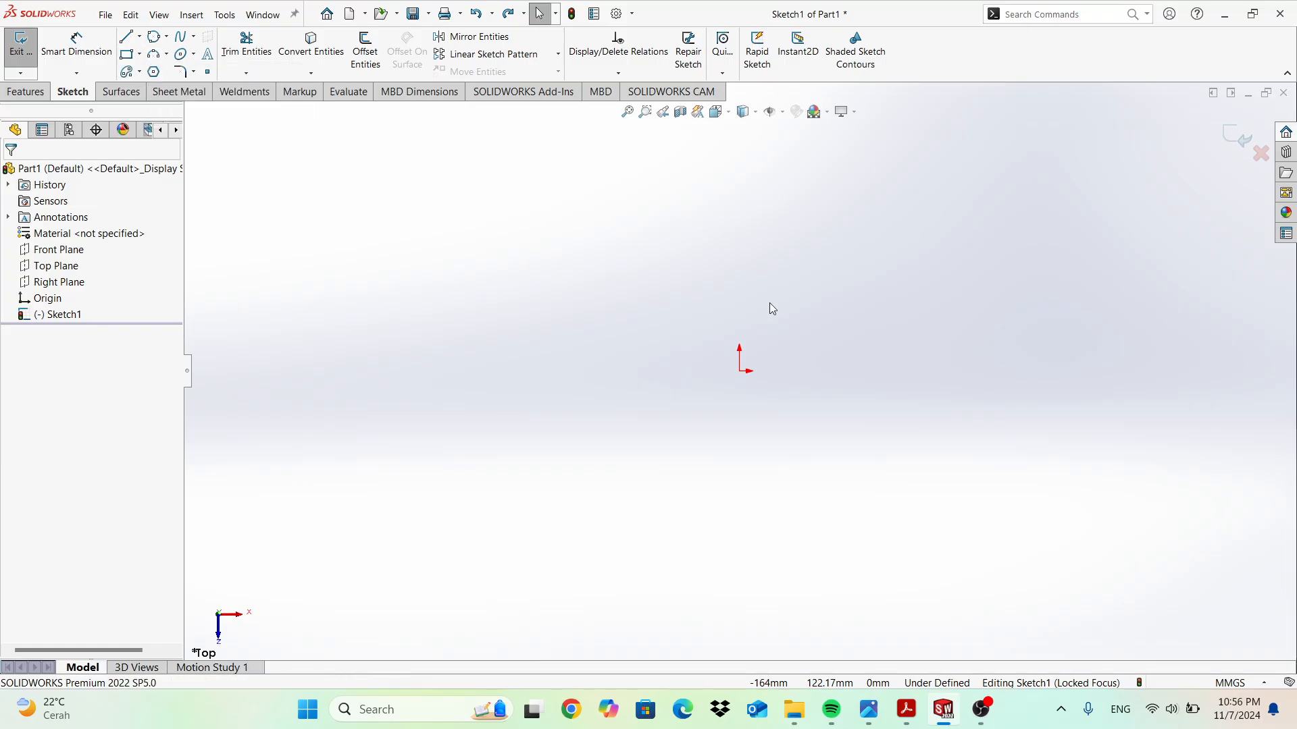
click(739, 370)
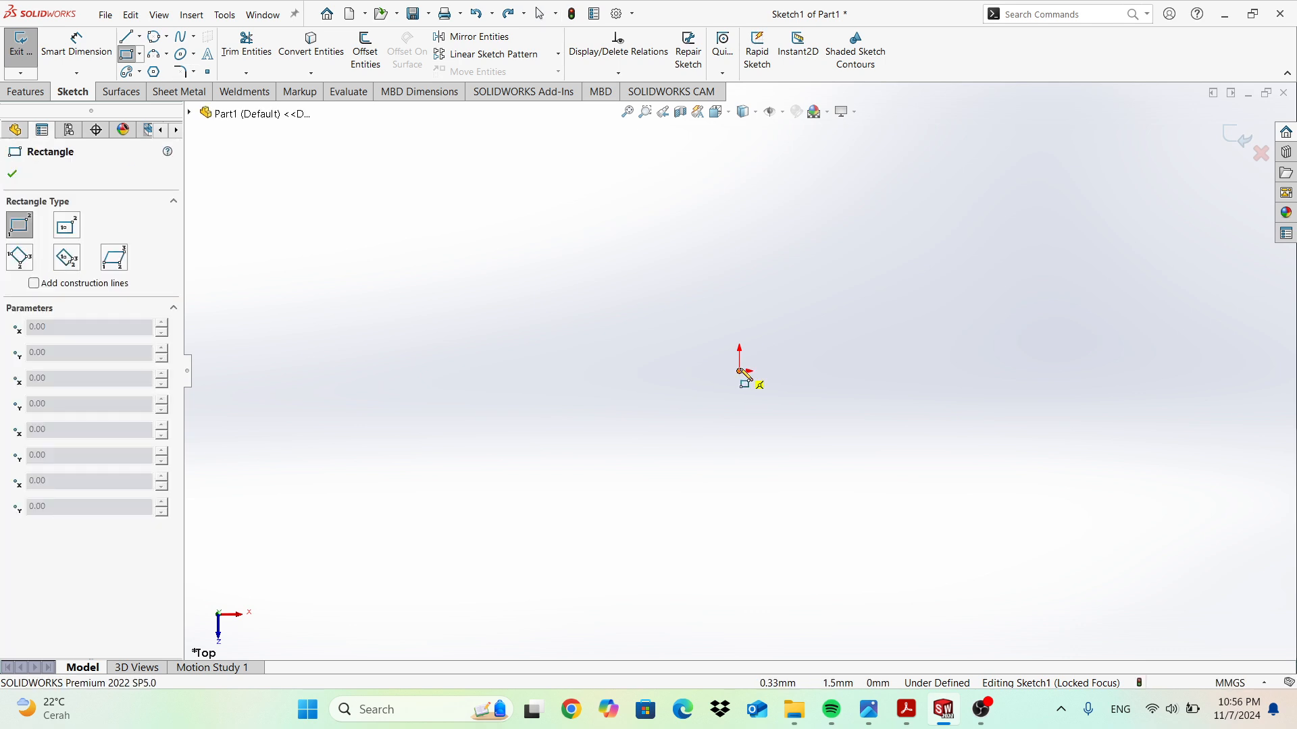
click(905, 235)
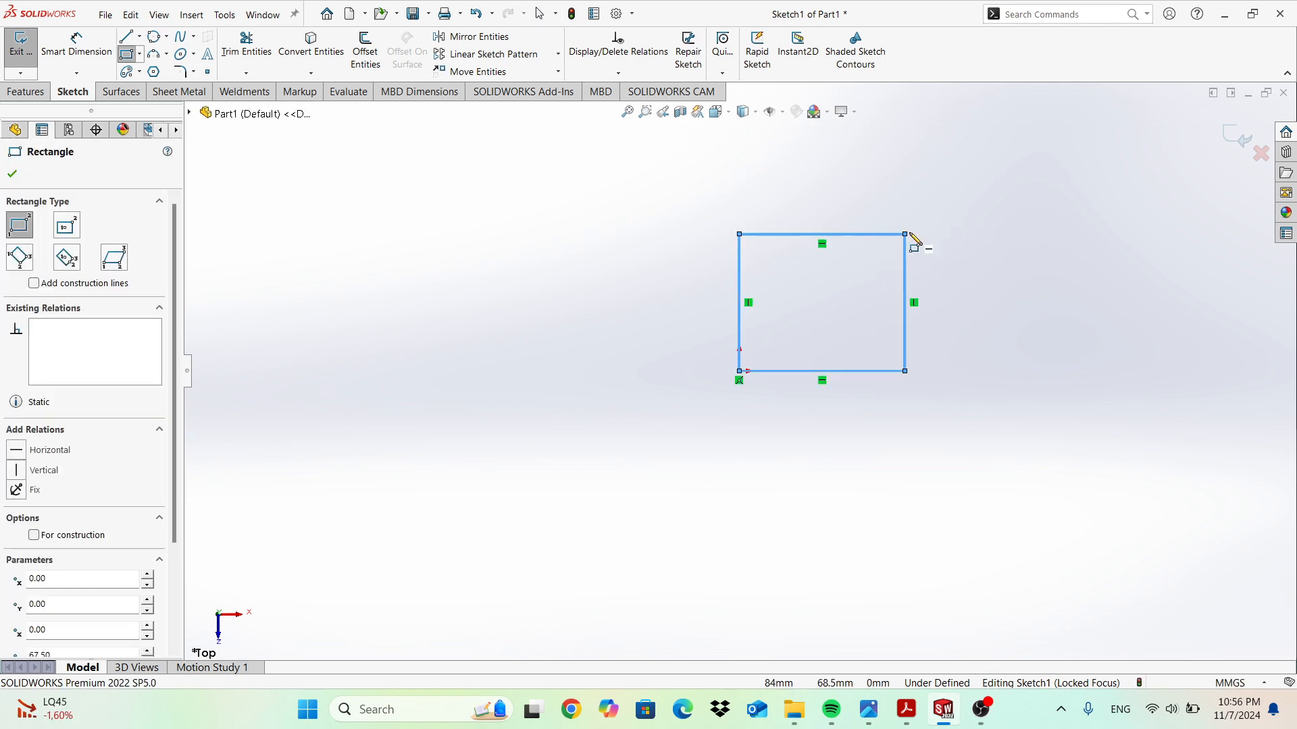
Round the rectangle's top-right corner with a 10 mm sketch fillet, then undo it.
click(179, 71)
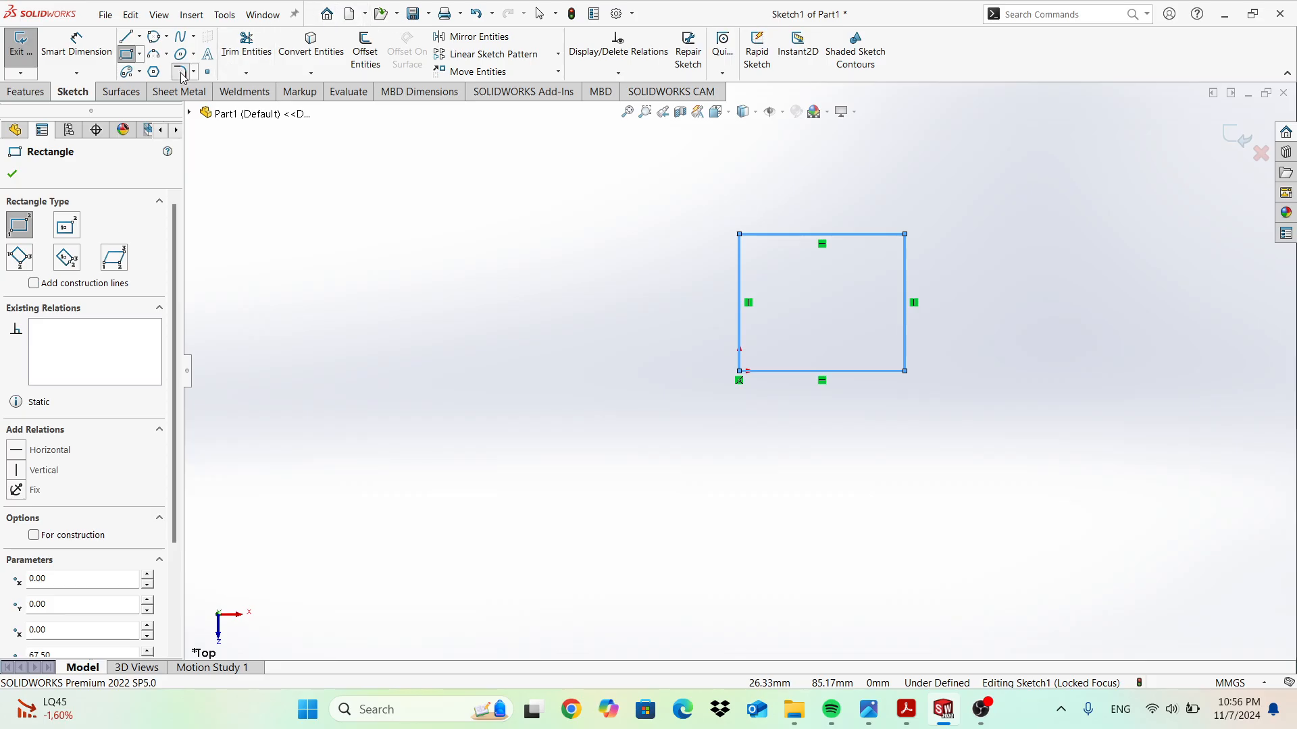
scroll(869, 257, up, 3)
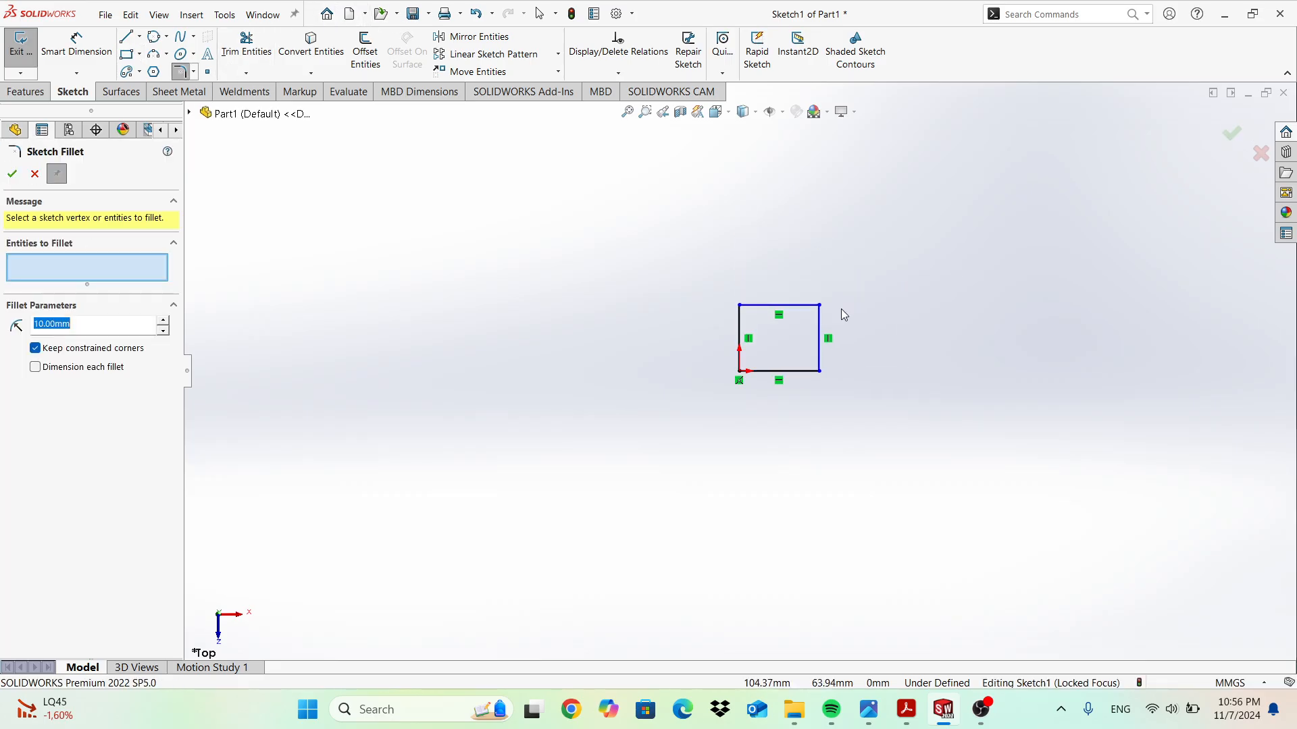
scroll(823, 328, down, 5)
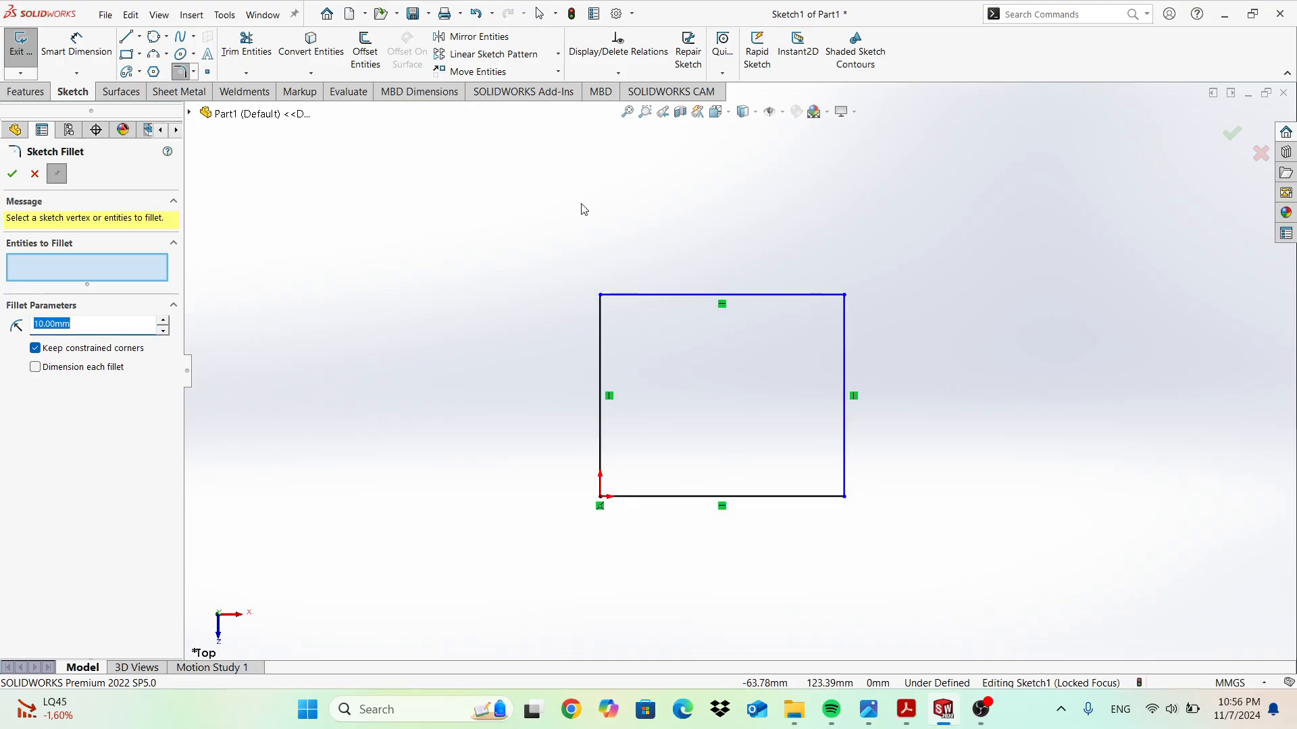
click(782, 295)
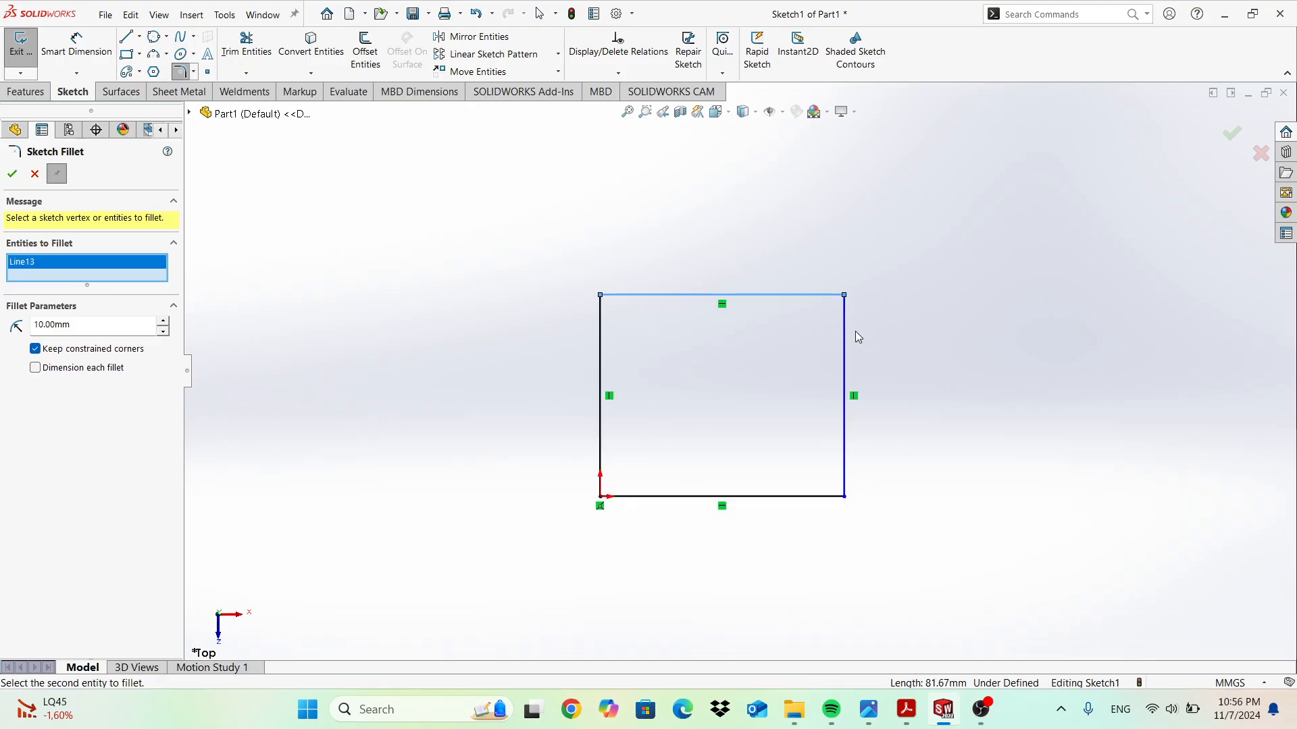
click(846, 342)
click(12, 173)
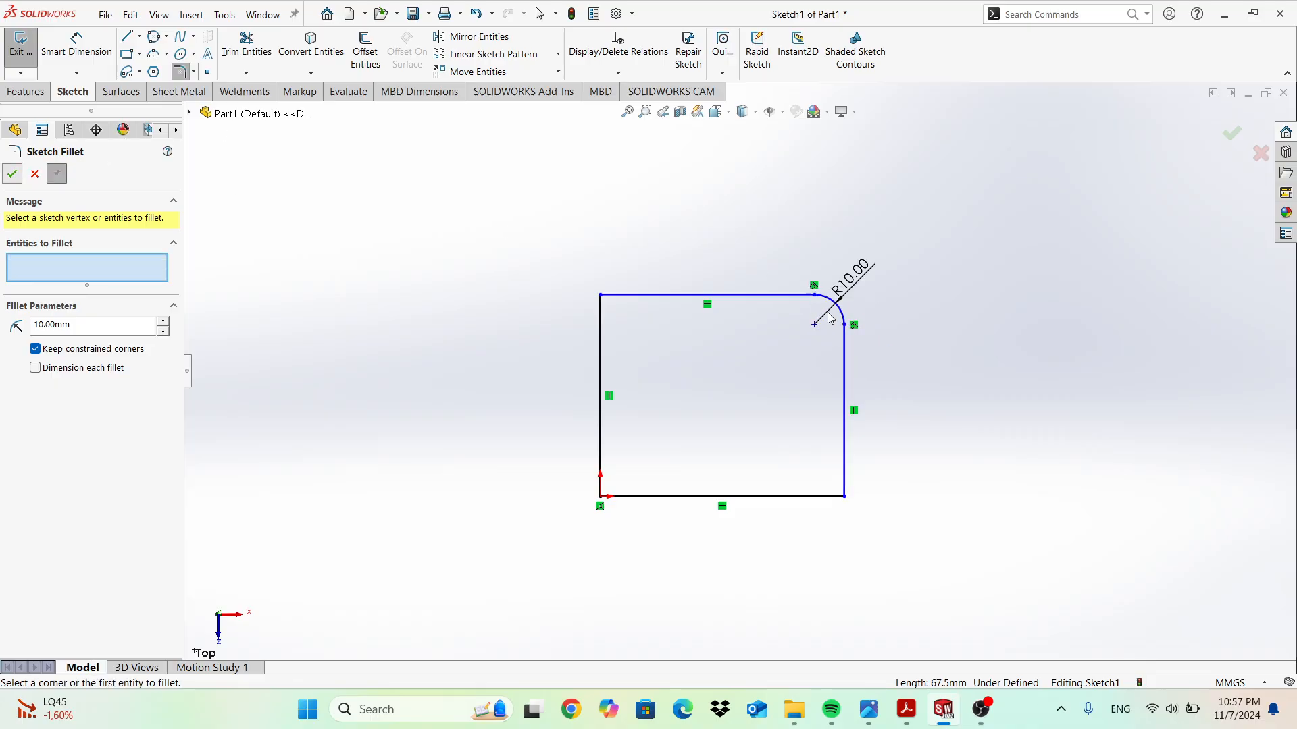
key(Escape)
key(ctrl+z)
Try a 10 mm sketch chamfer on the top-right corner and remove it.
click(194, 73)
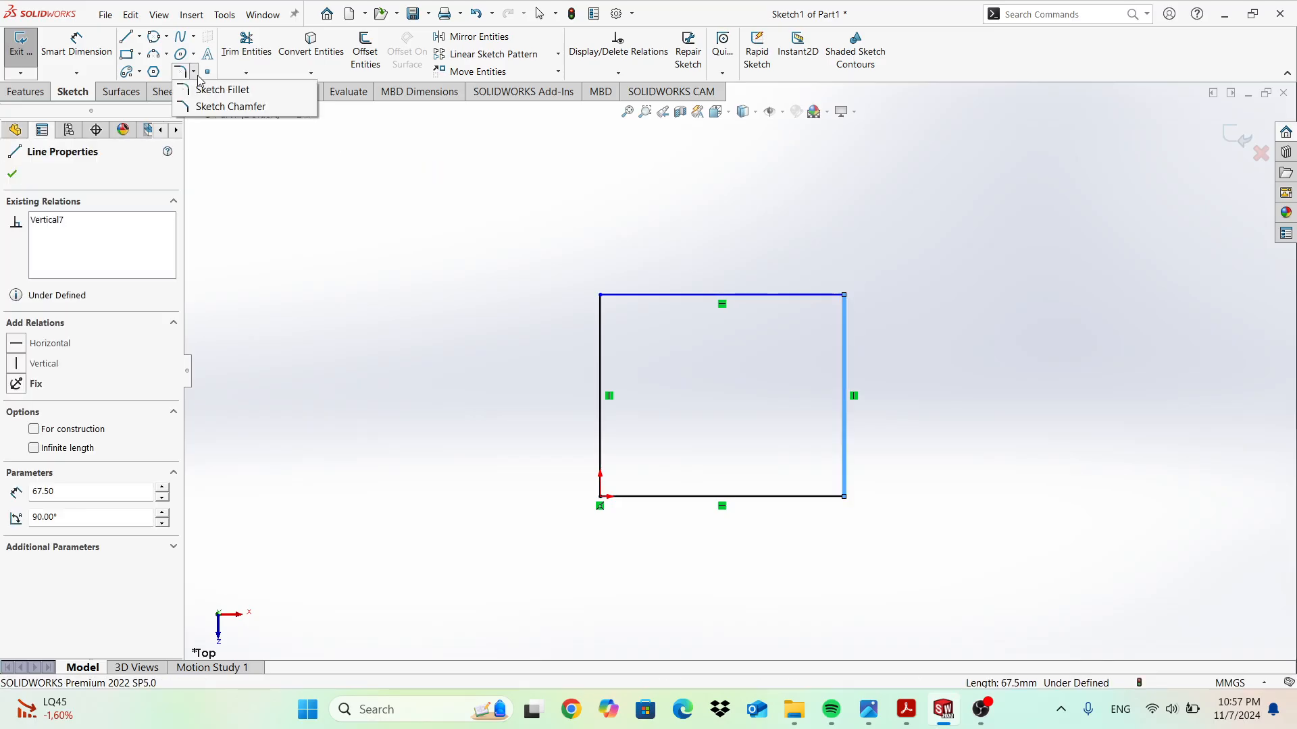
click(202, 106)
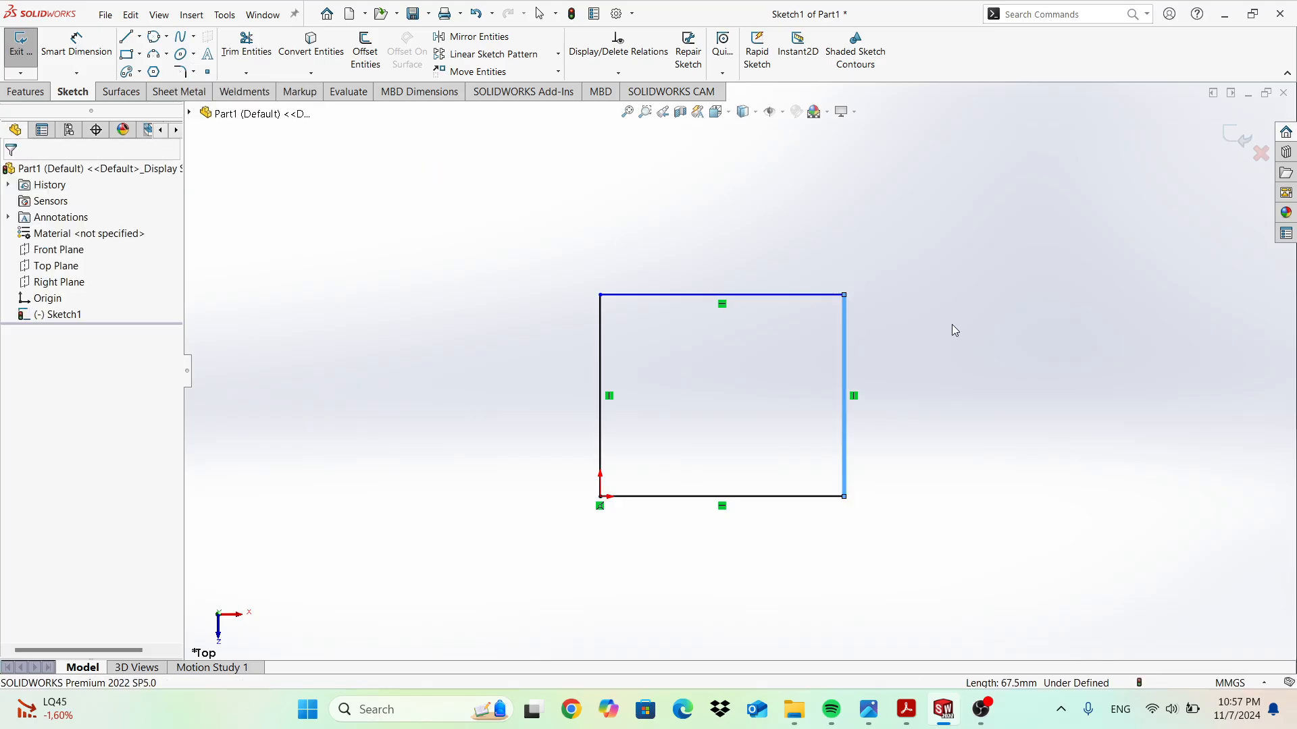
click(817, 295)
click(846, 326)
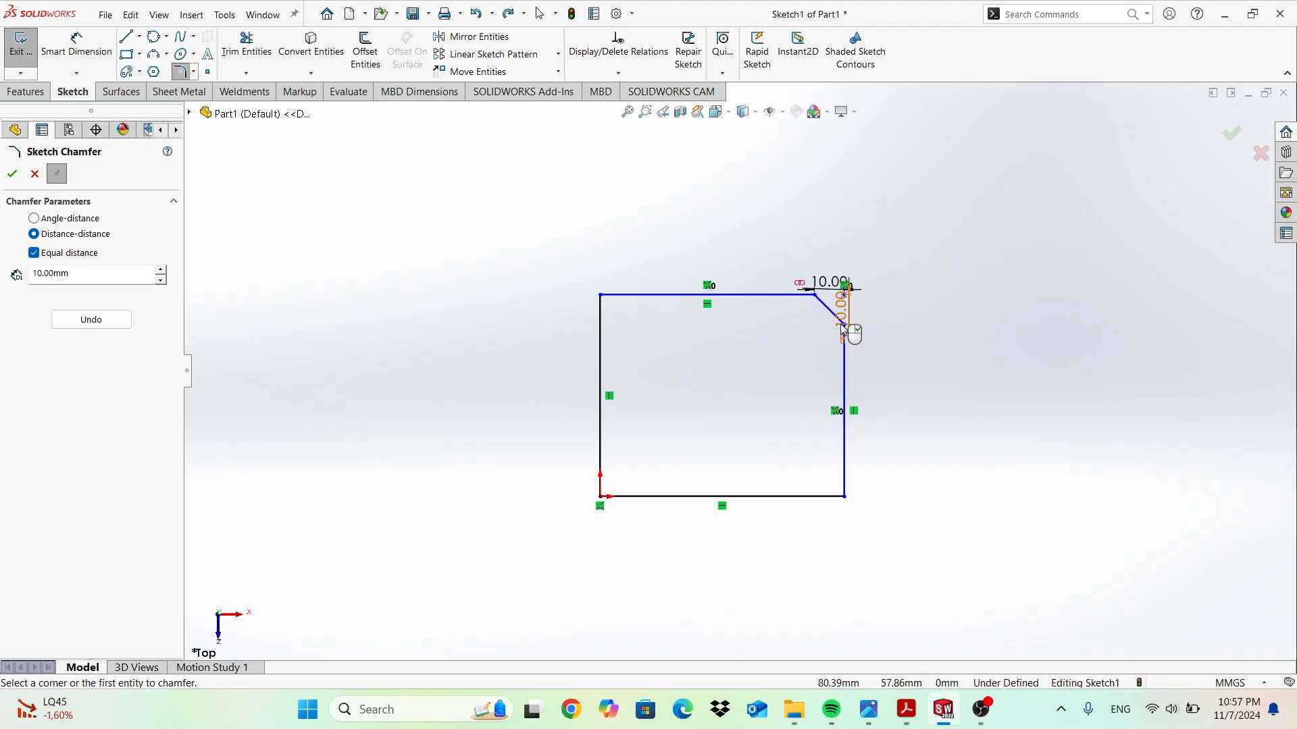
key(Escape)
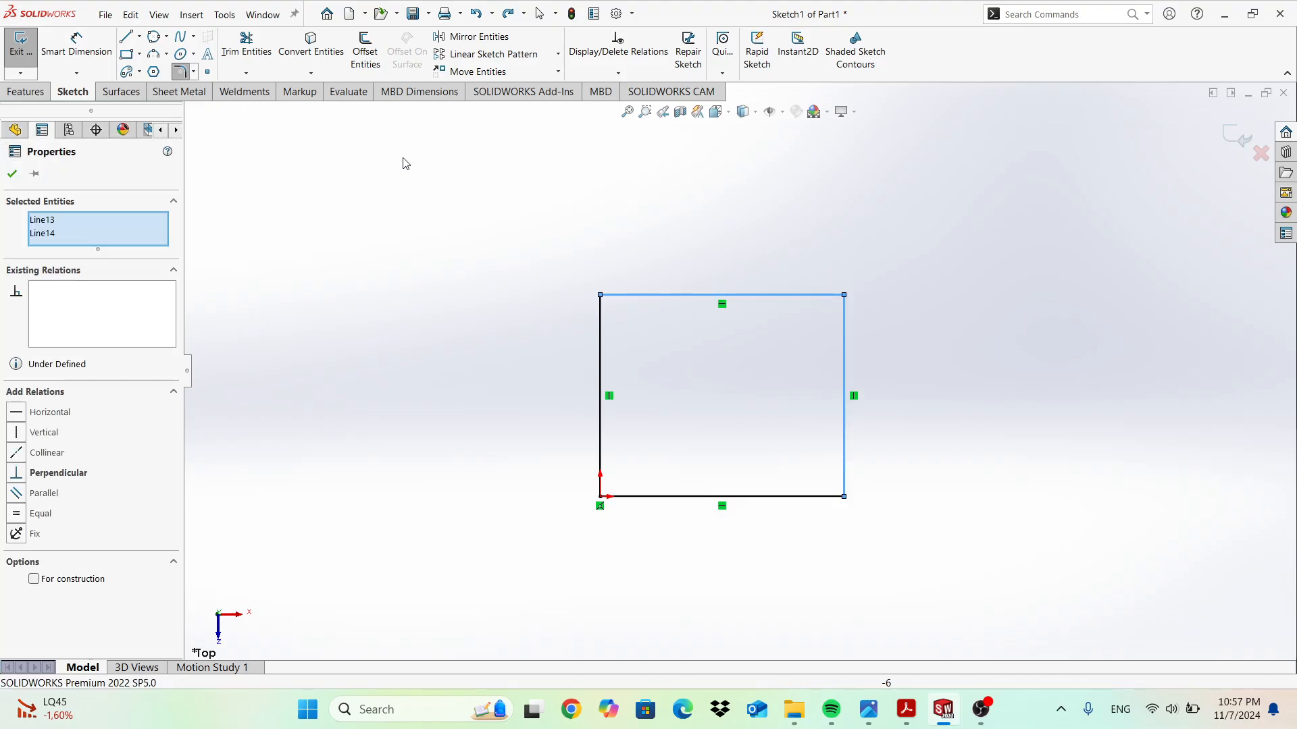
Try the Offset Entities options for reverse direction and single-edge selection, then cancel.
click(366, 54)
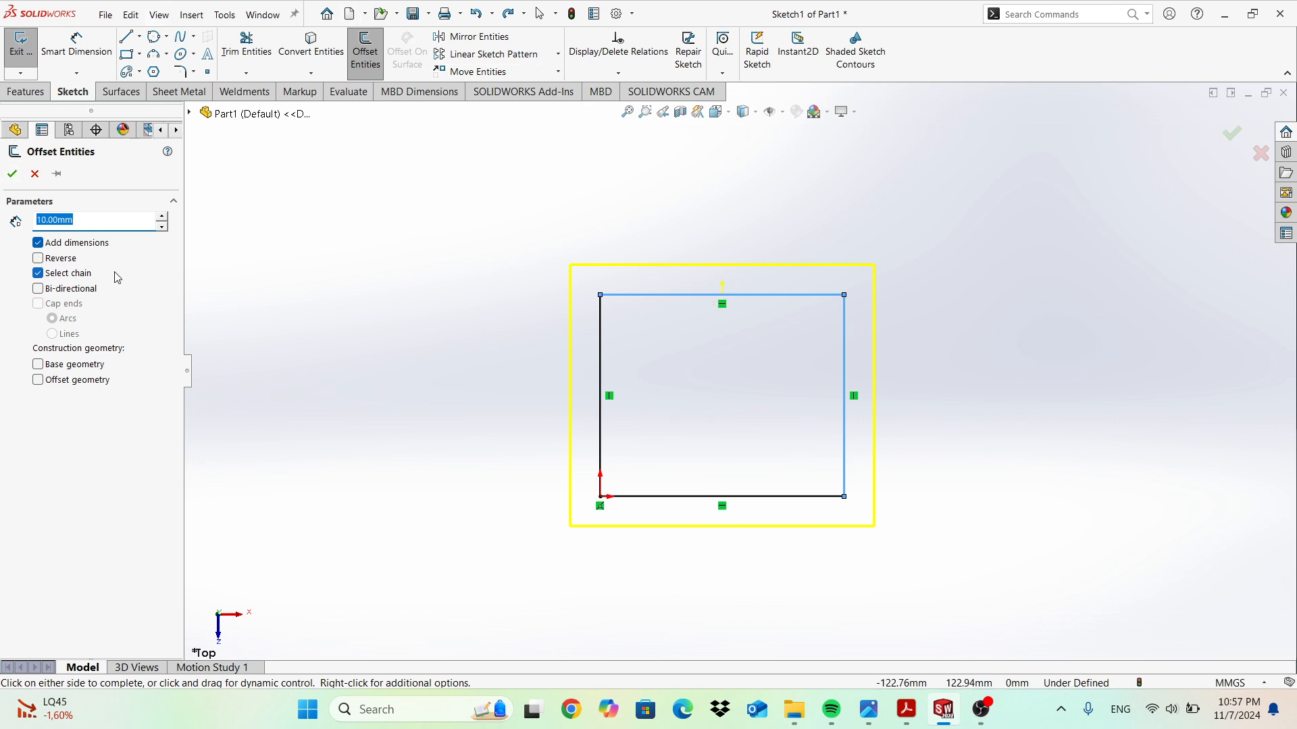
click(65, 261)
click(67, 263)
click(70, 275)
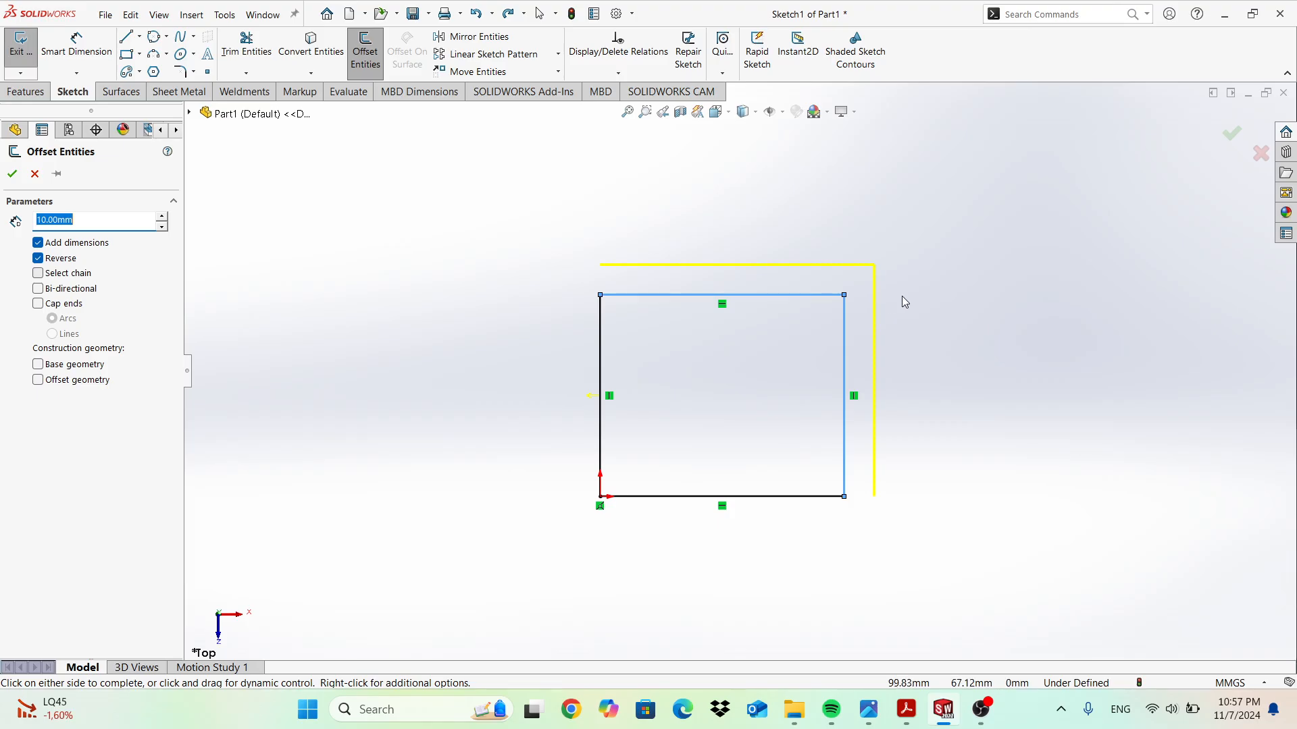
key(Escape)
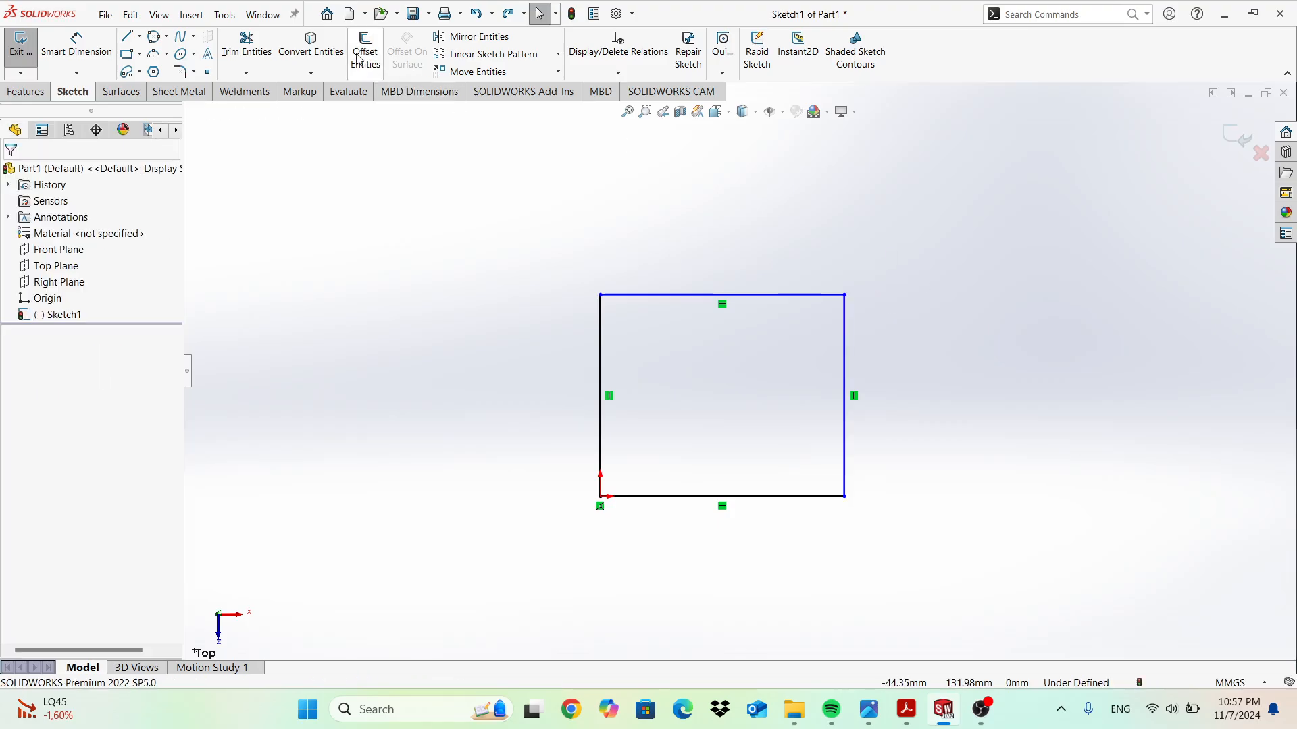
Offset the top edge 10 mm inward, then undo the offset line and the square.
click(362, 49)
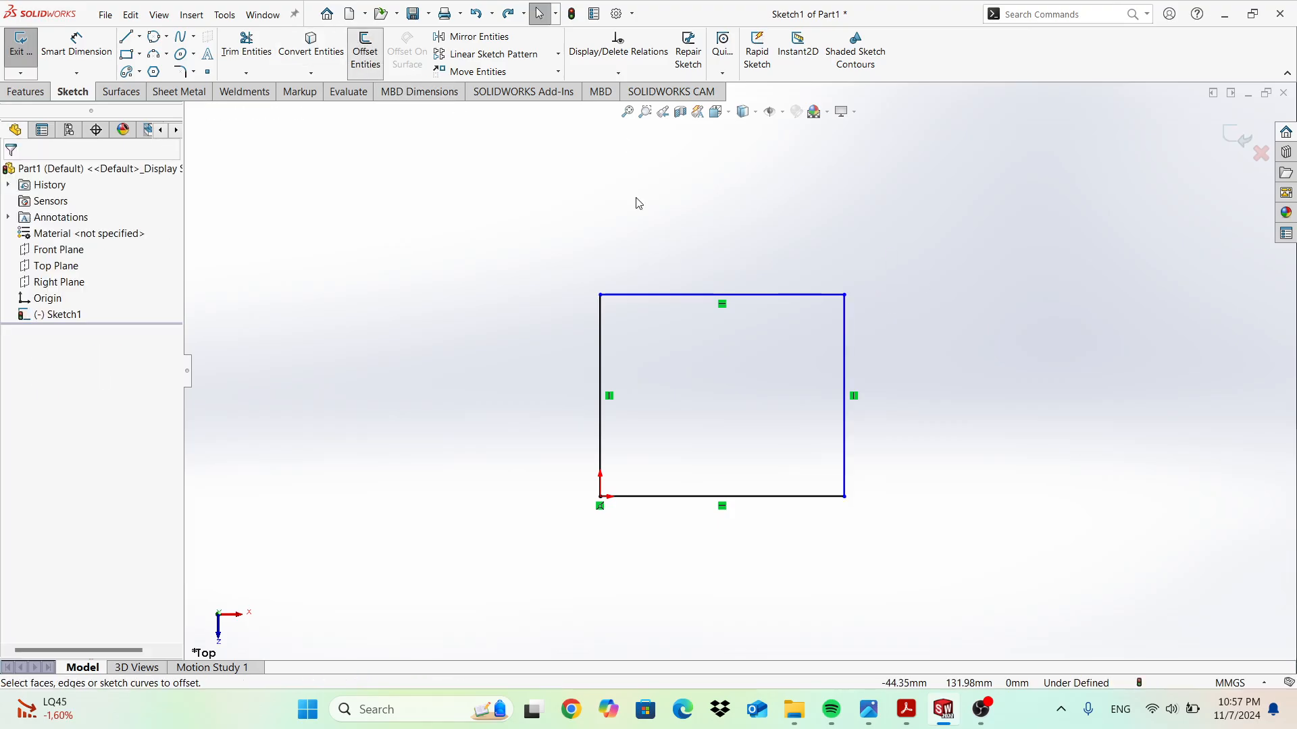
click(653, 298)
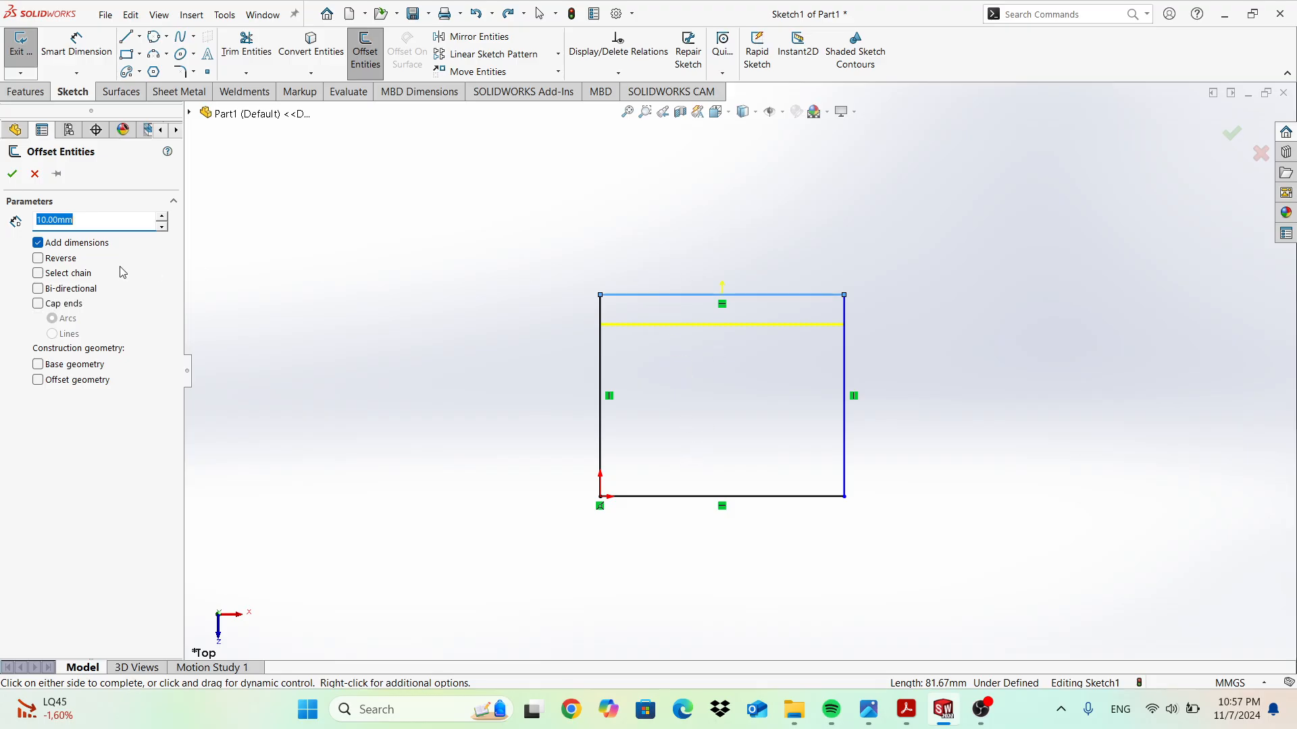
click(11, 175)
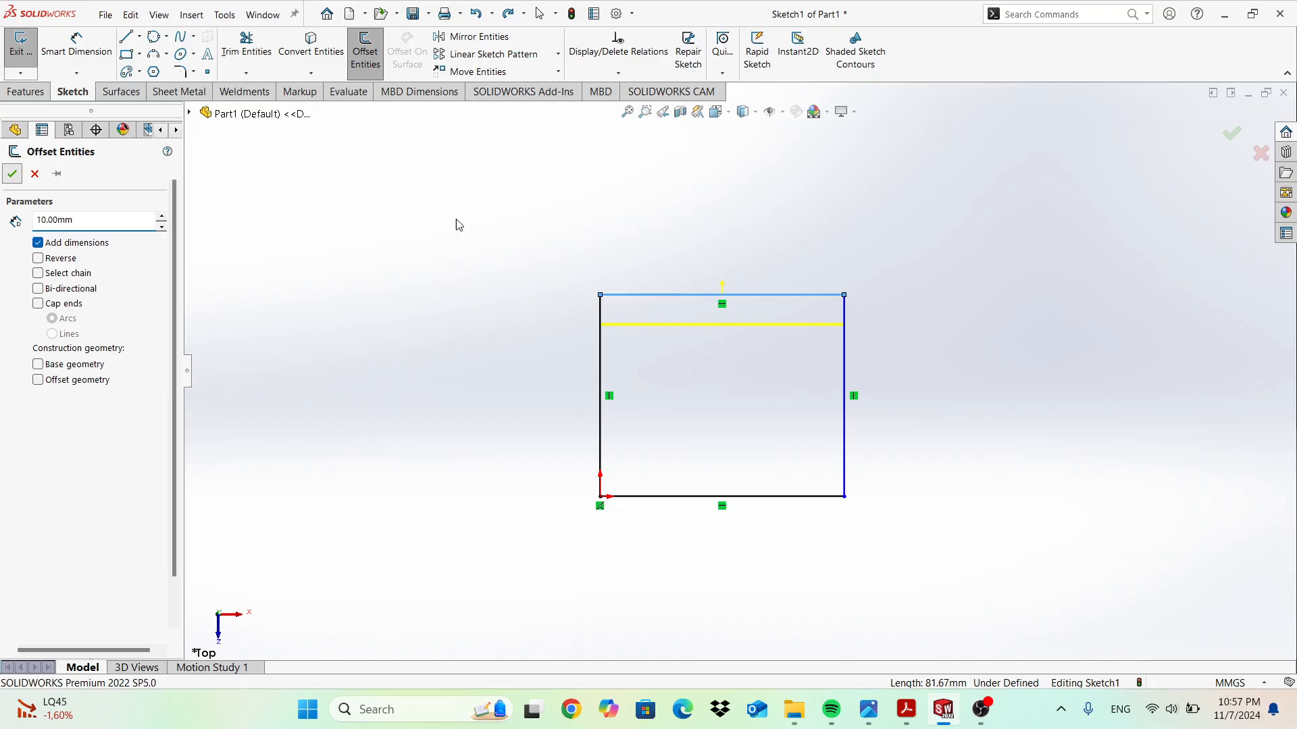
click(819, 331)
key(ctrl+z)
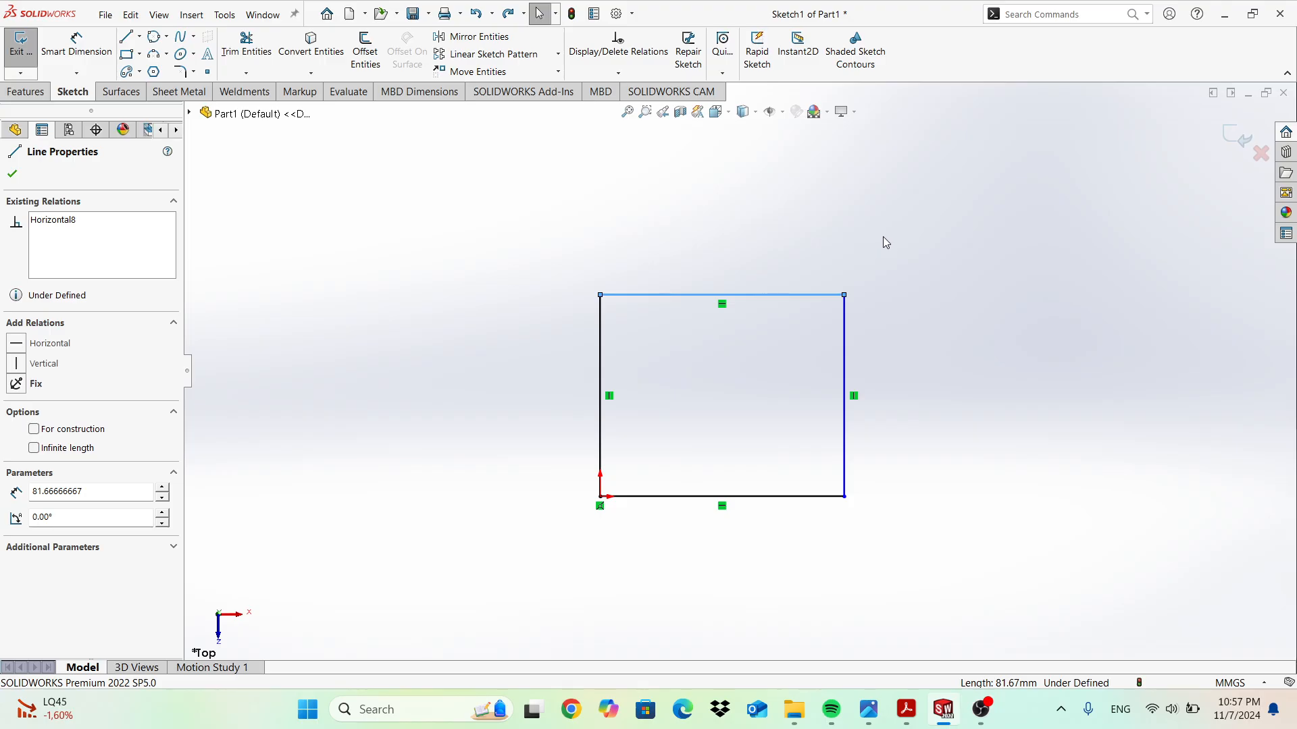
key(ctrl+z)
key(ctrl+z)
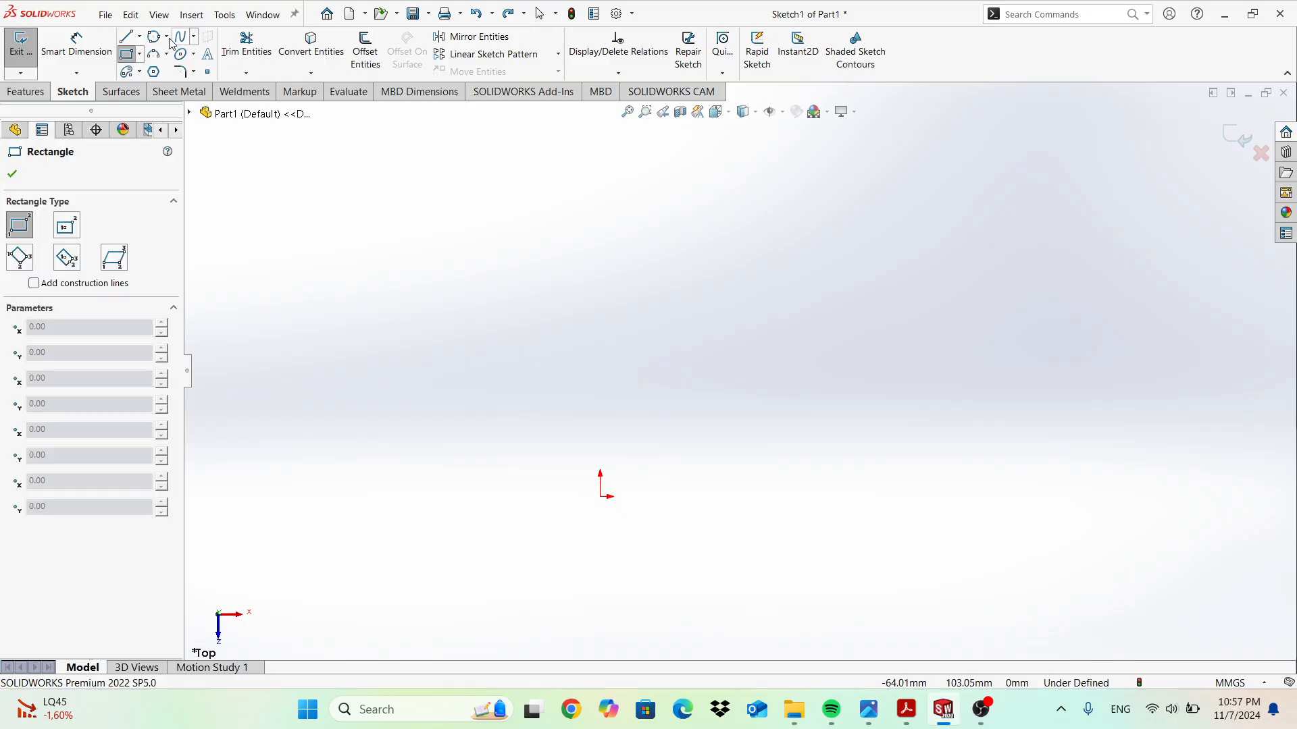
Draw a horizontal line running right from the origin.
click(139, 37)
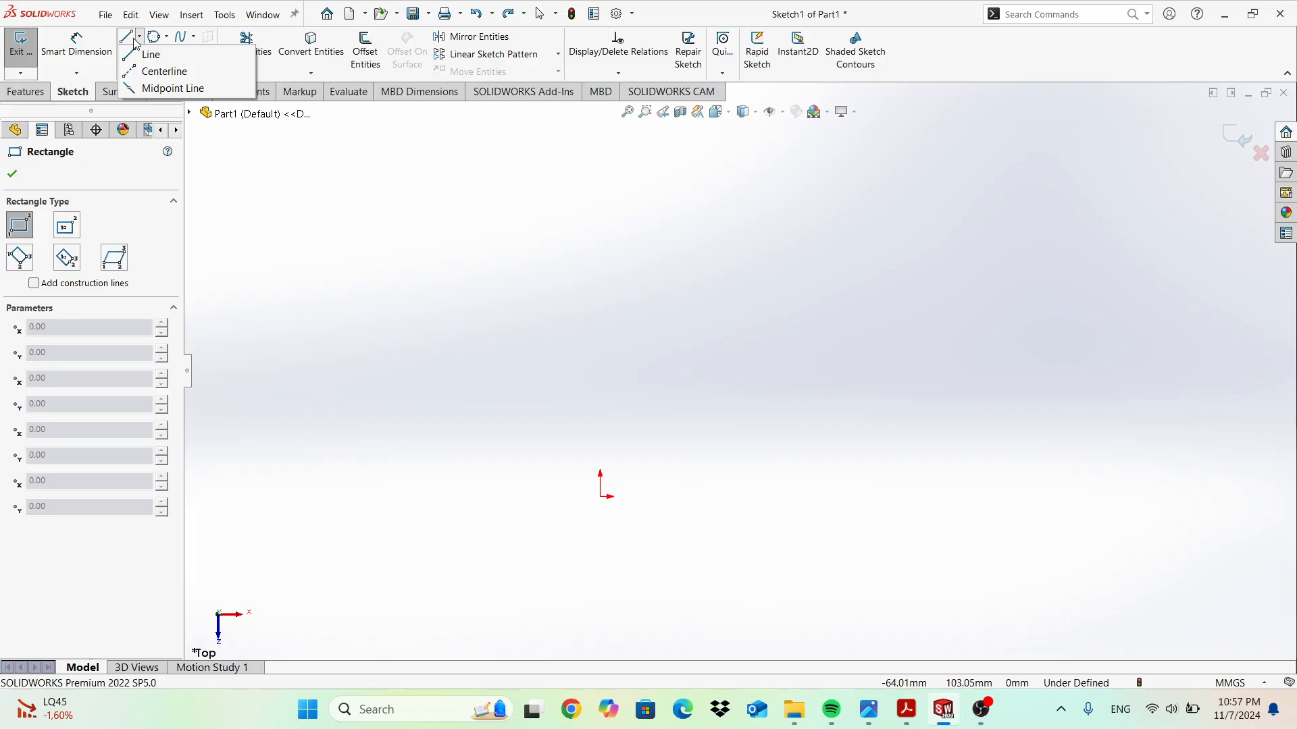
click(140, 58)
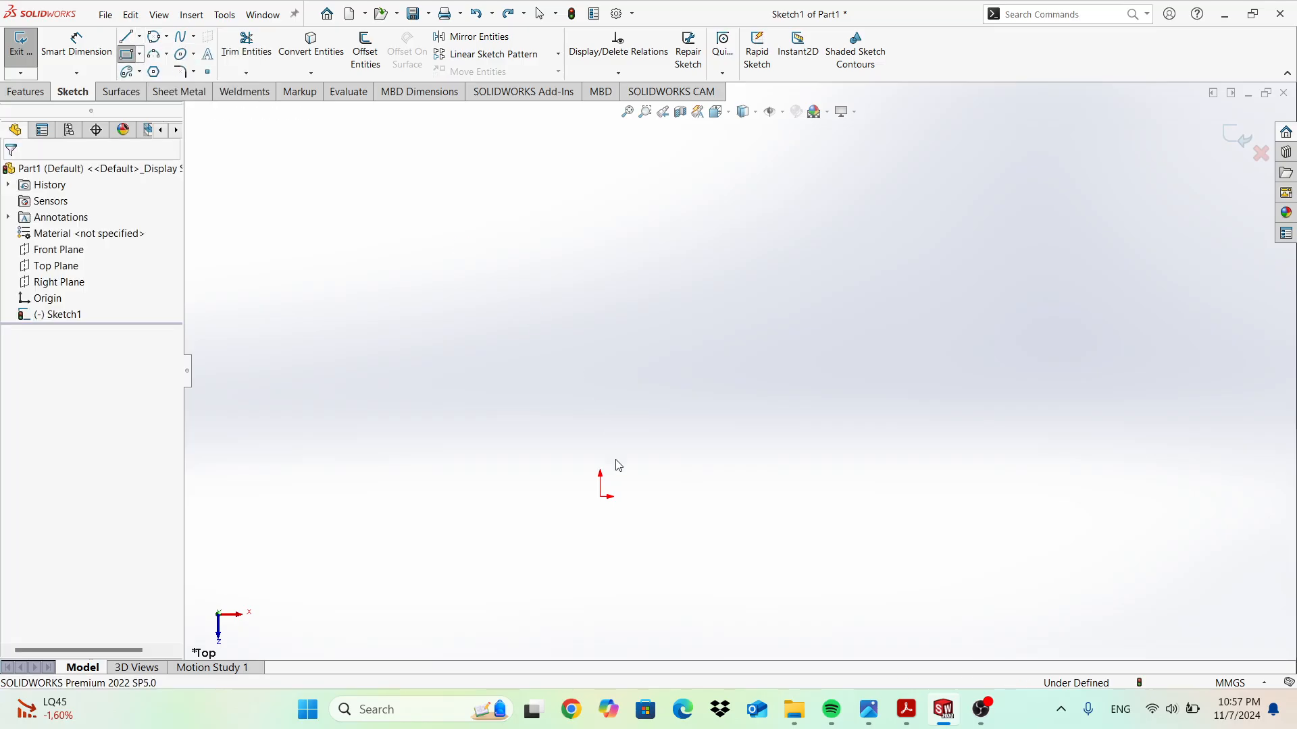
click(600, 497)
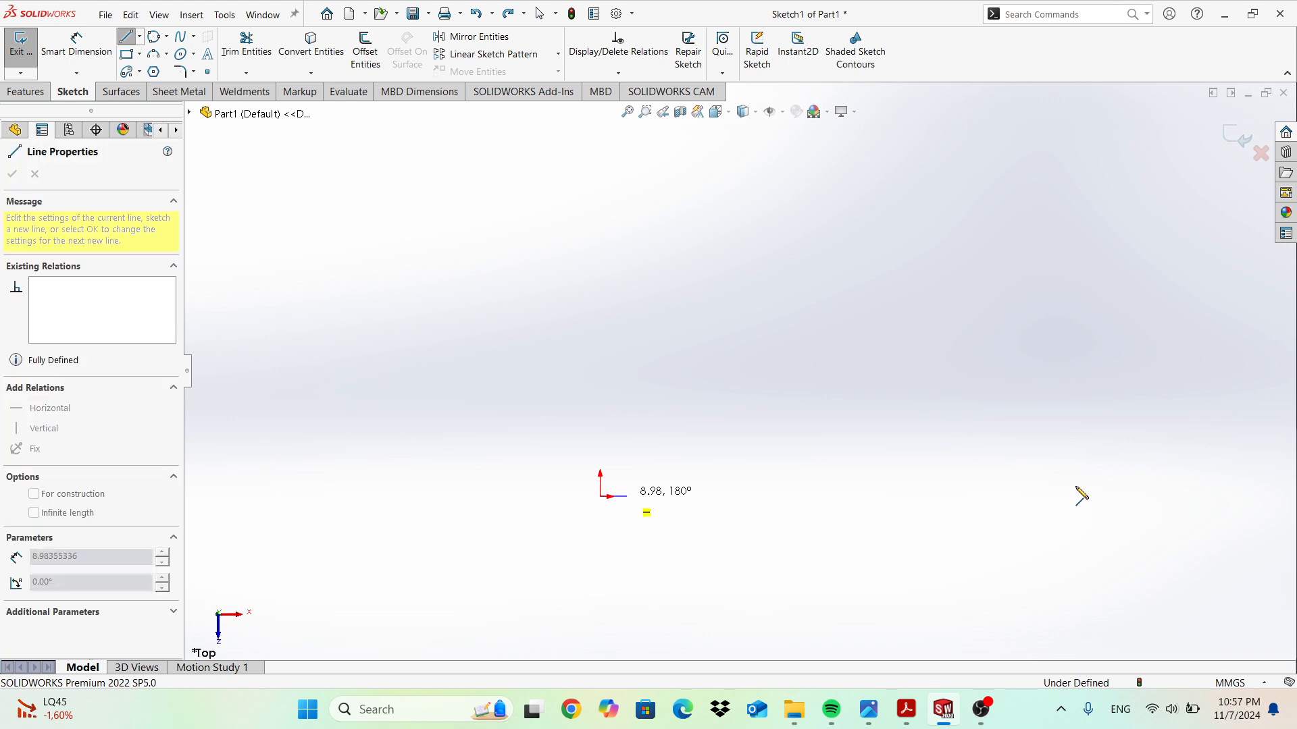
key(Escape)
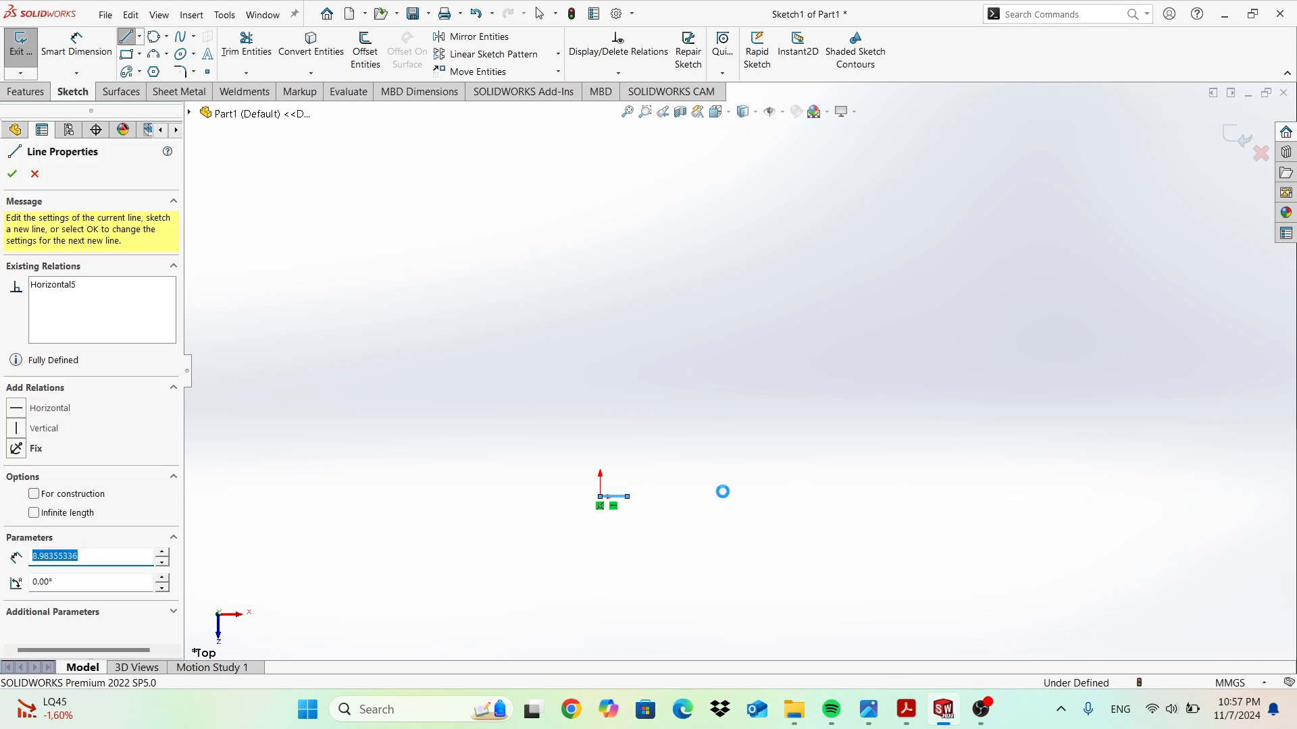
scroll(616, 513, down, 8)
scroll(673, 436, down, 2)
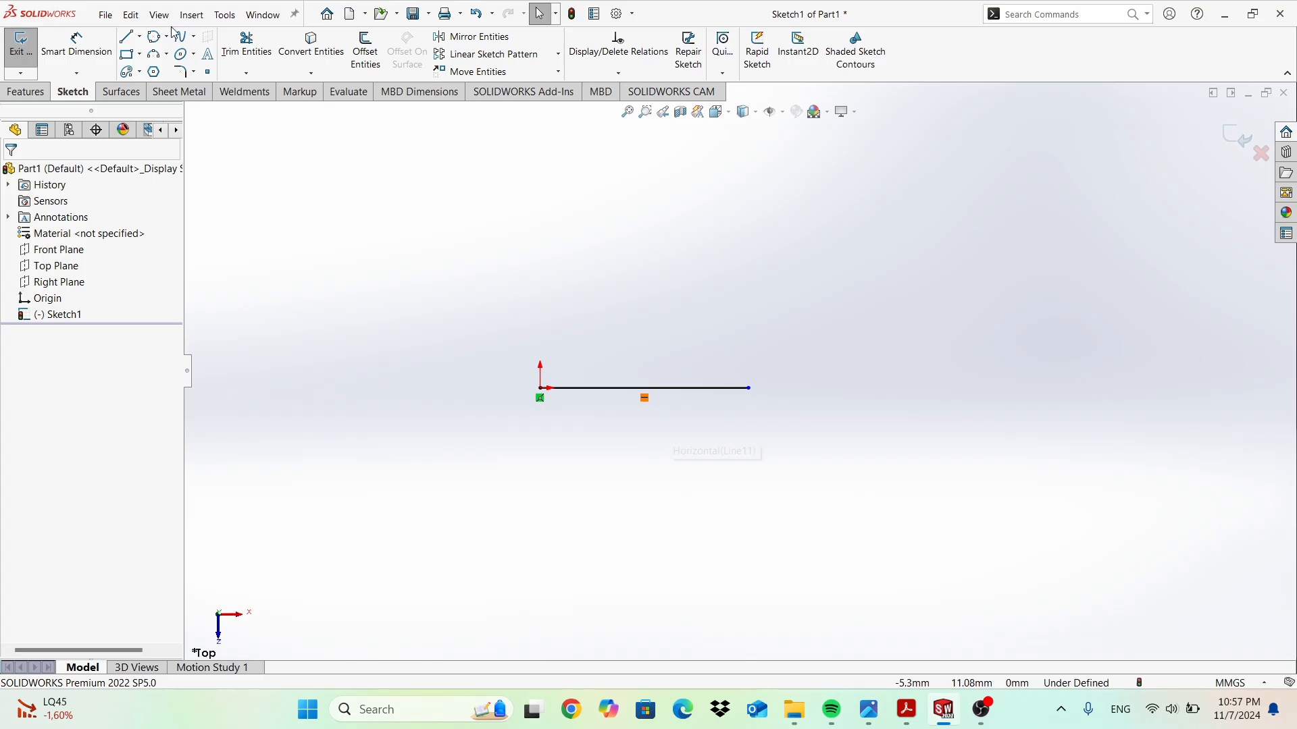
Draw two parallel vertical lines crossing the horizontal line.
click(135, 38)
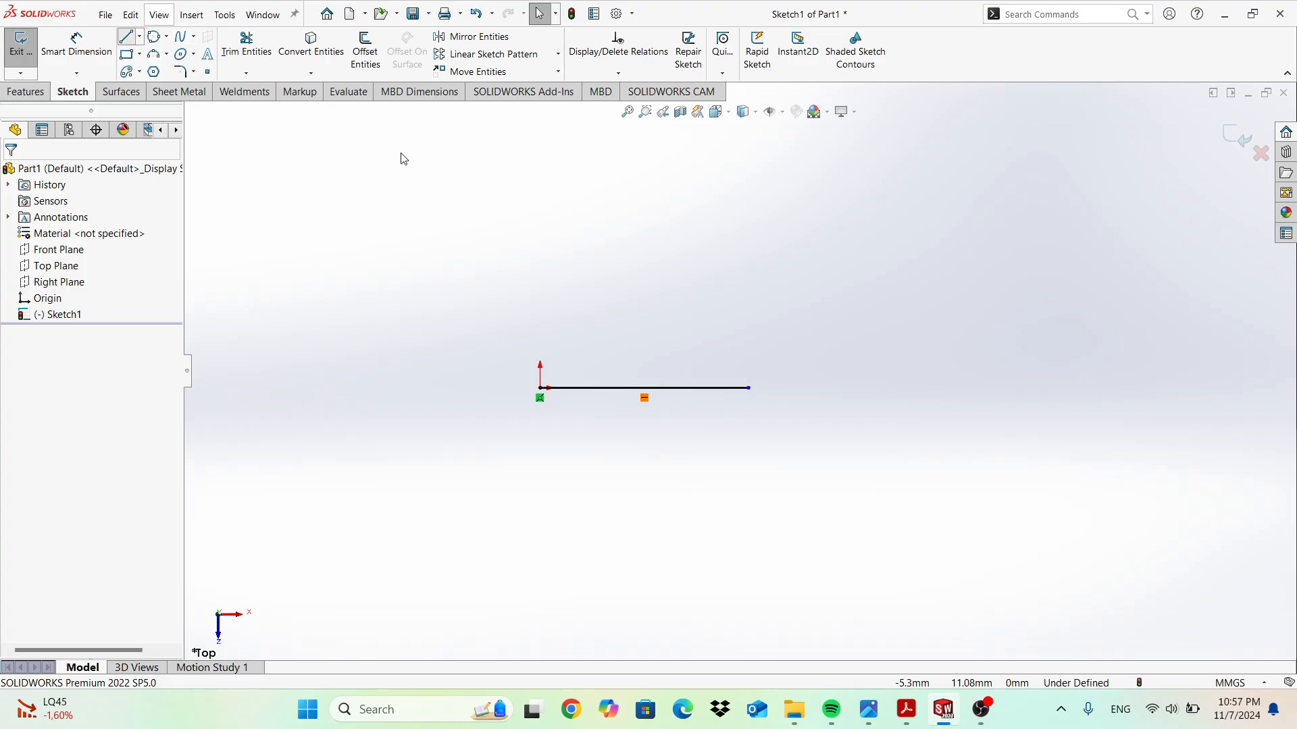
click(592, 282)
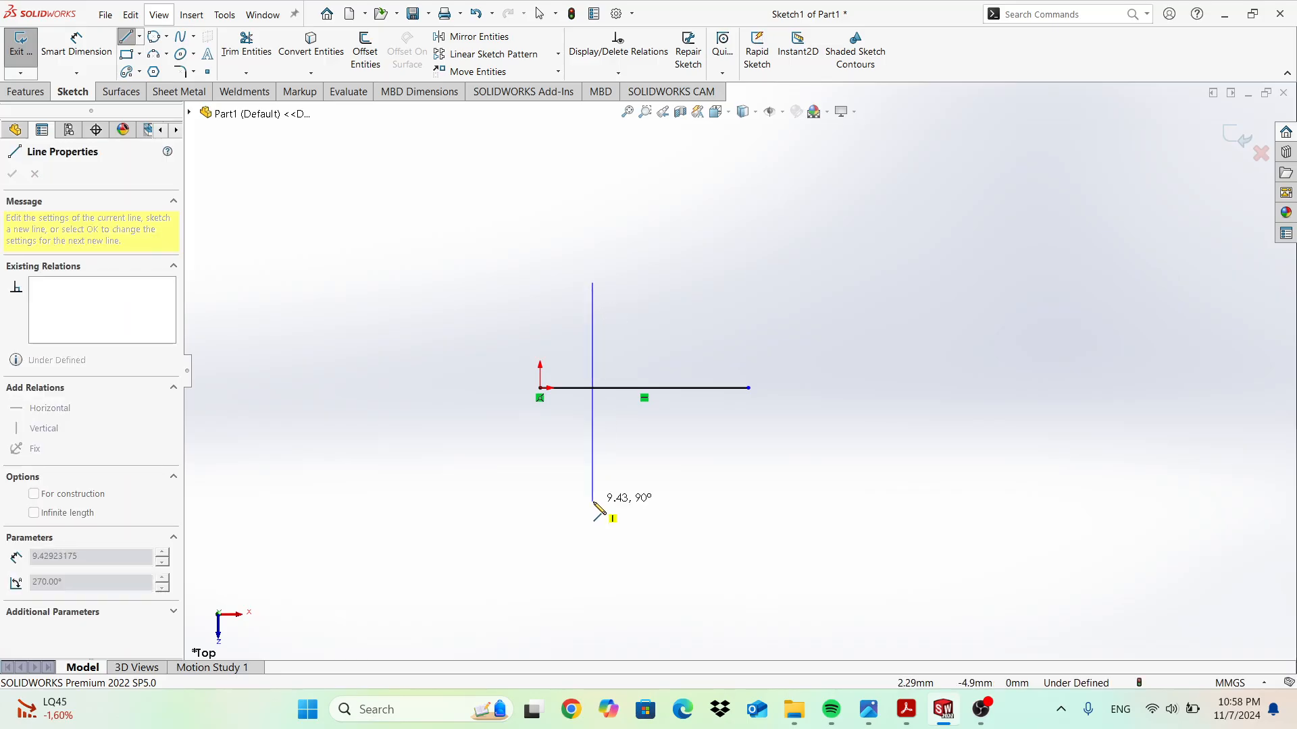
click(593, 501)
key(Escape)
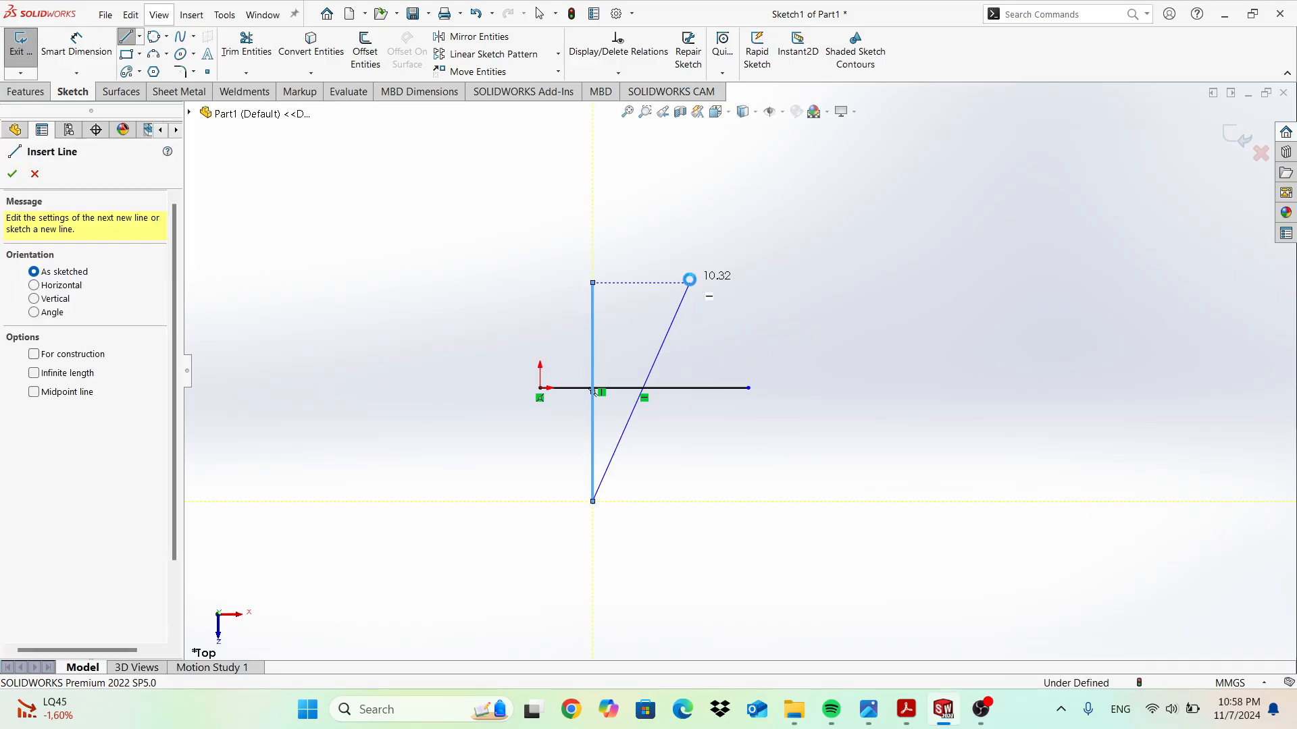
key(Escape)
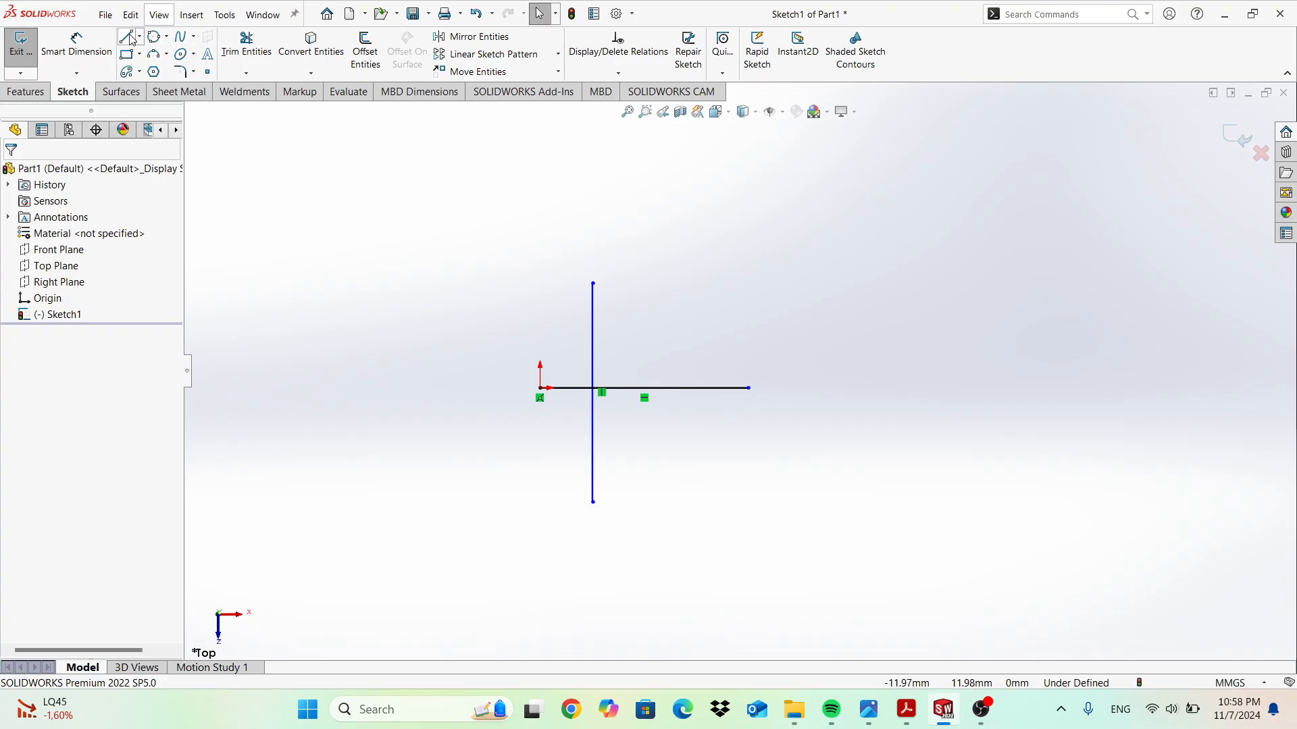
key(l)
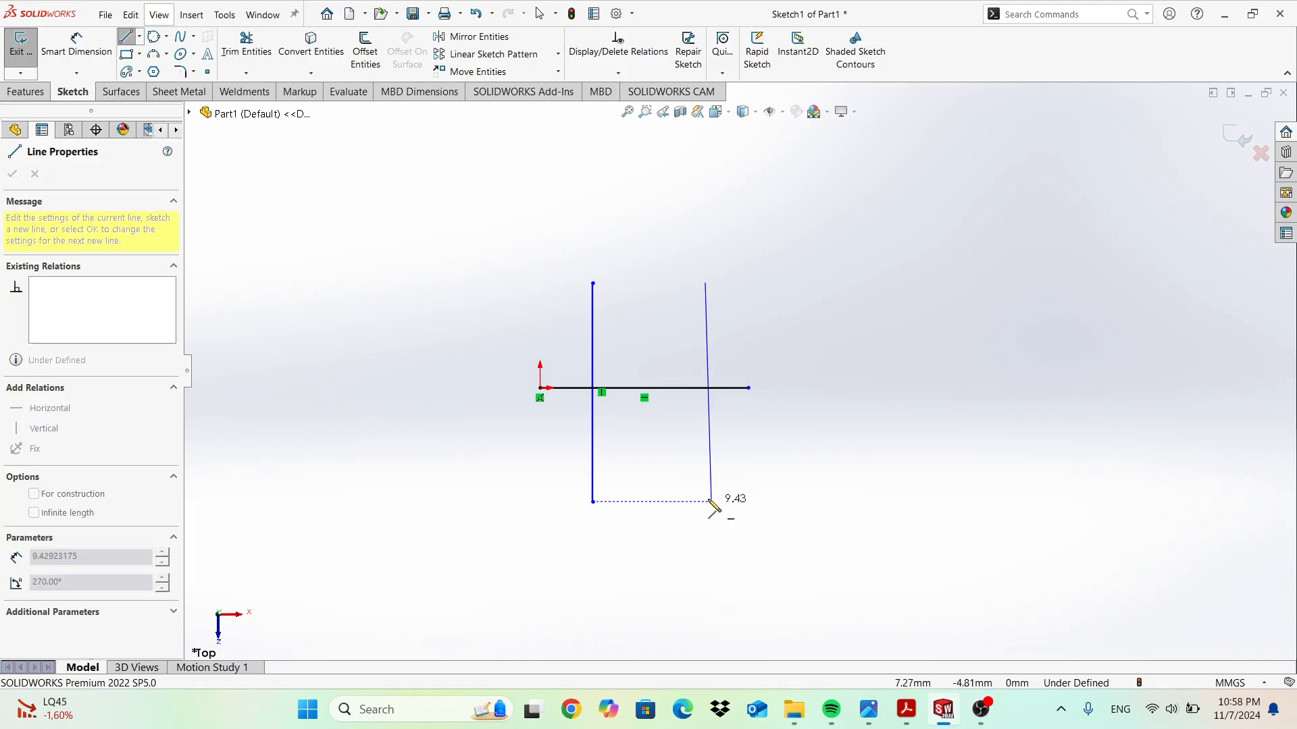
click(706, 501)
key(Escape)
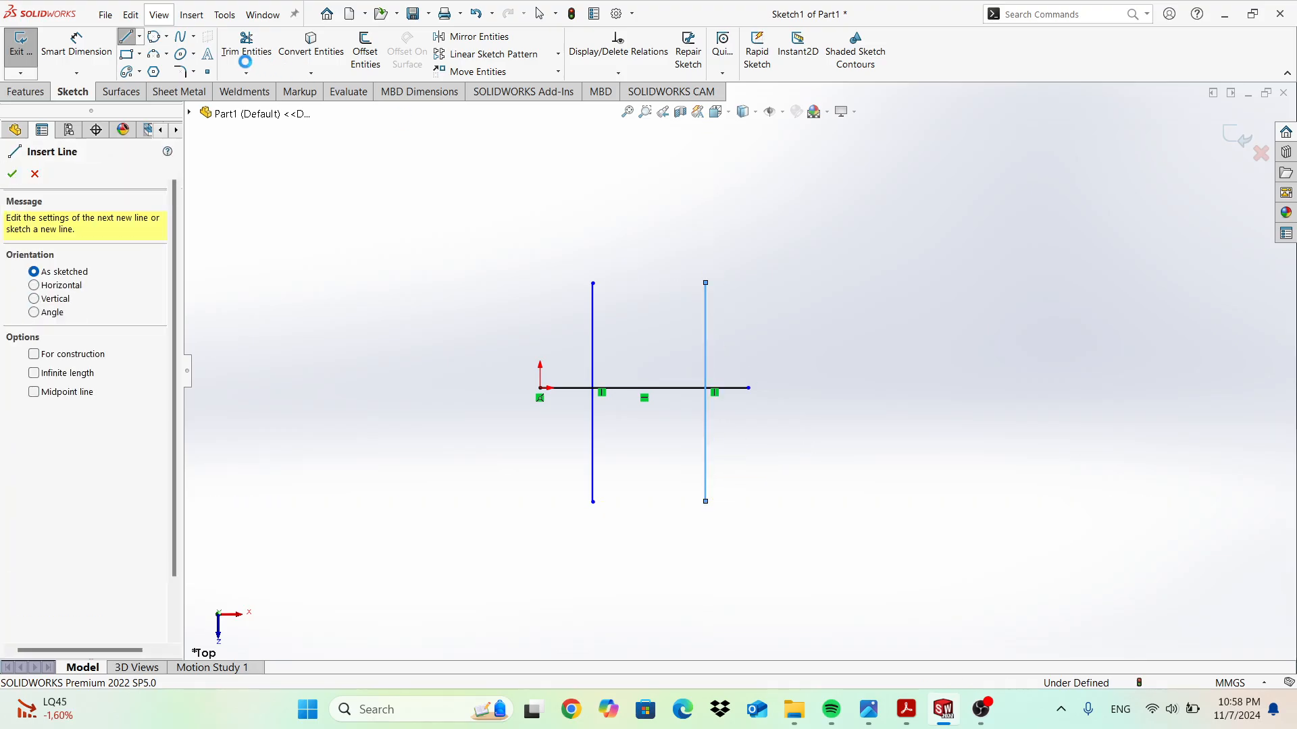
key(Escape)
click(245, 45)
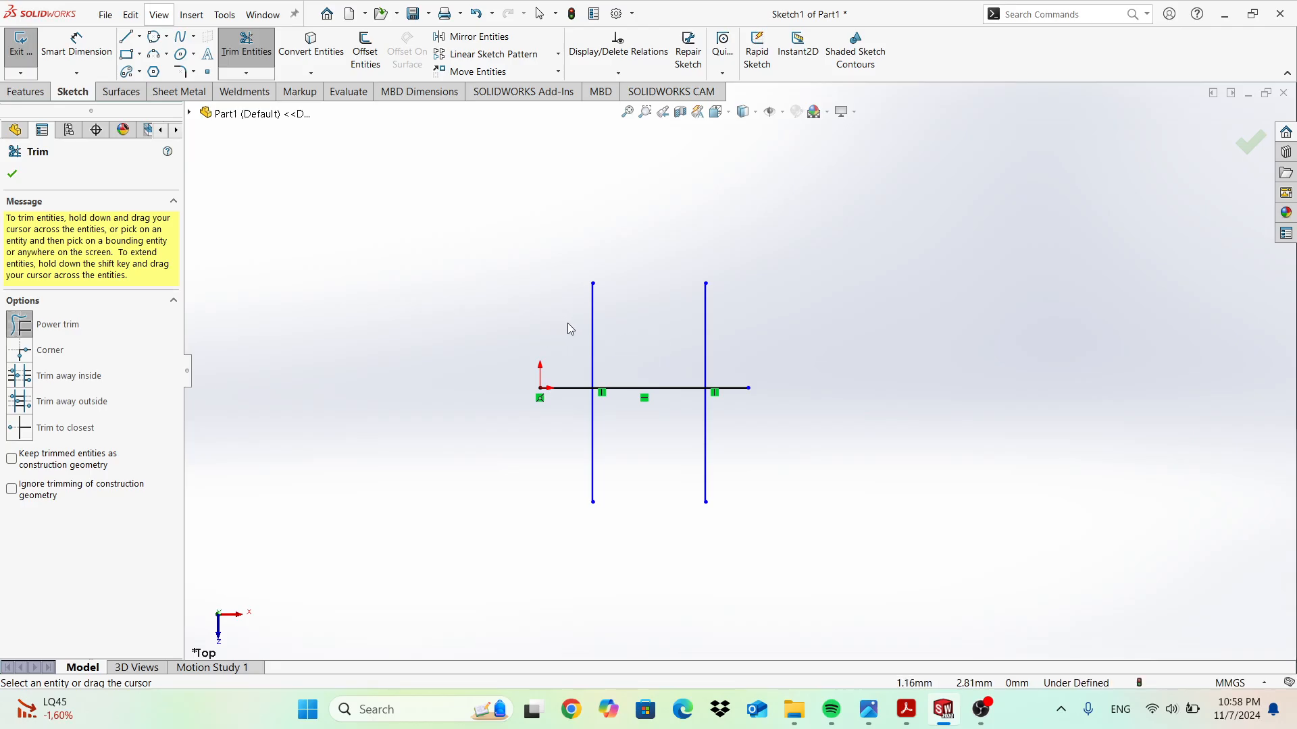
Power-trim the horizontal line's ends, restore the right stub, then delete all three lines.
drag(570, 323, 569, 411)
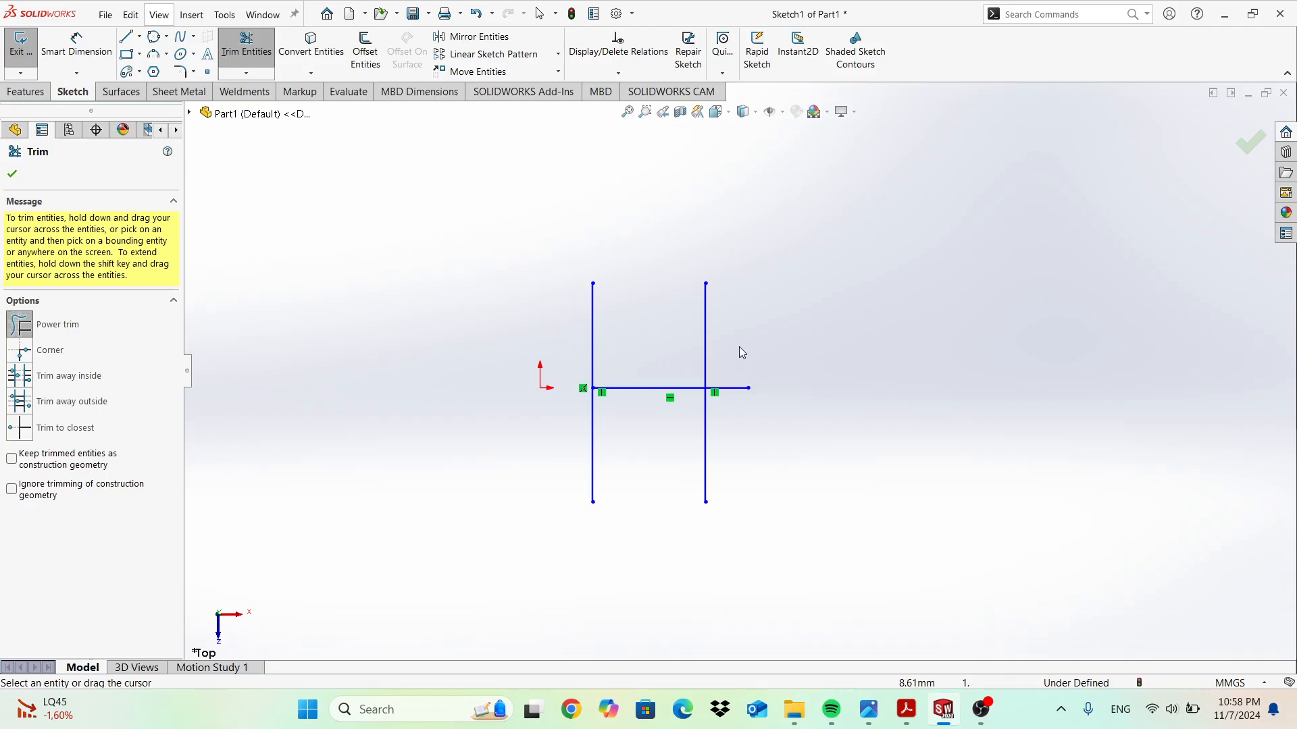
drag(740, 427, 740, 355)
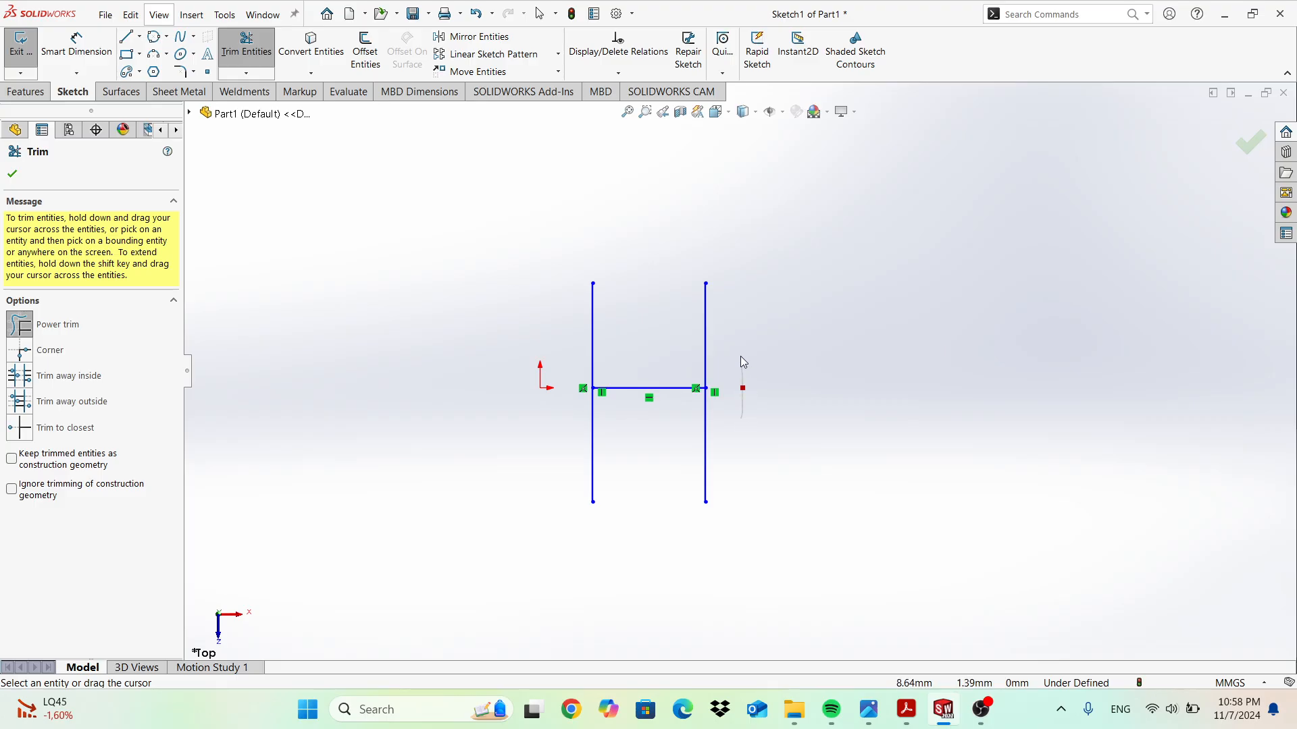
key(Escape)
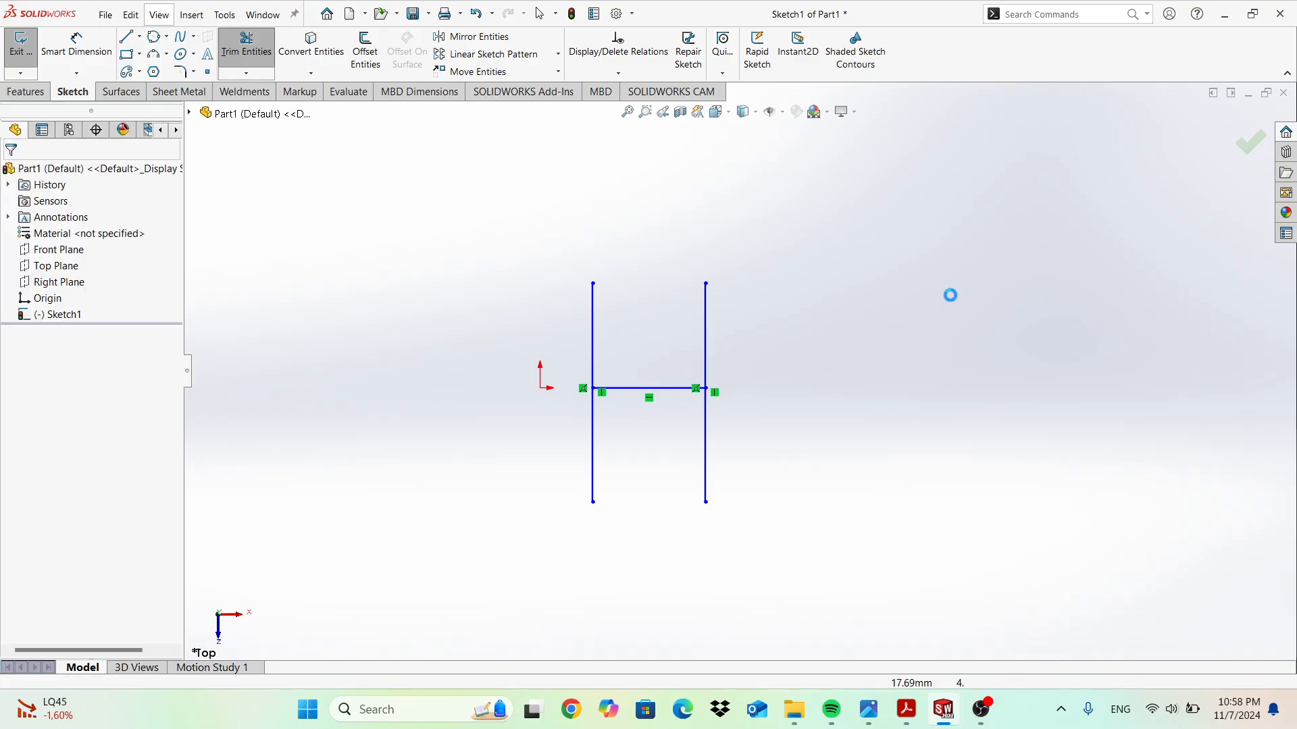
key(ctrl+z)
drag(584, 500, 377, 593)
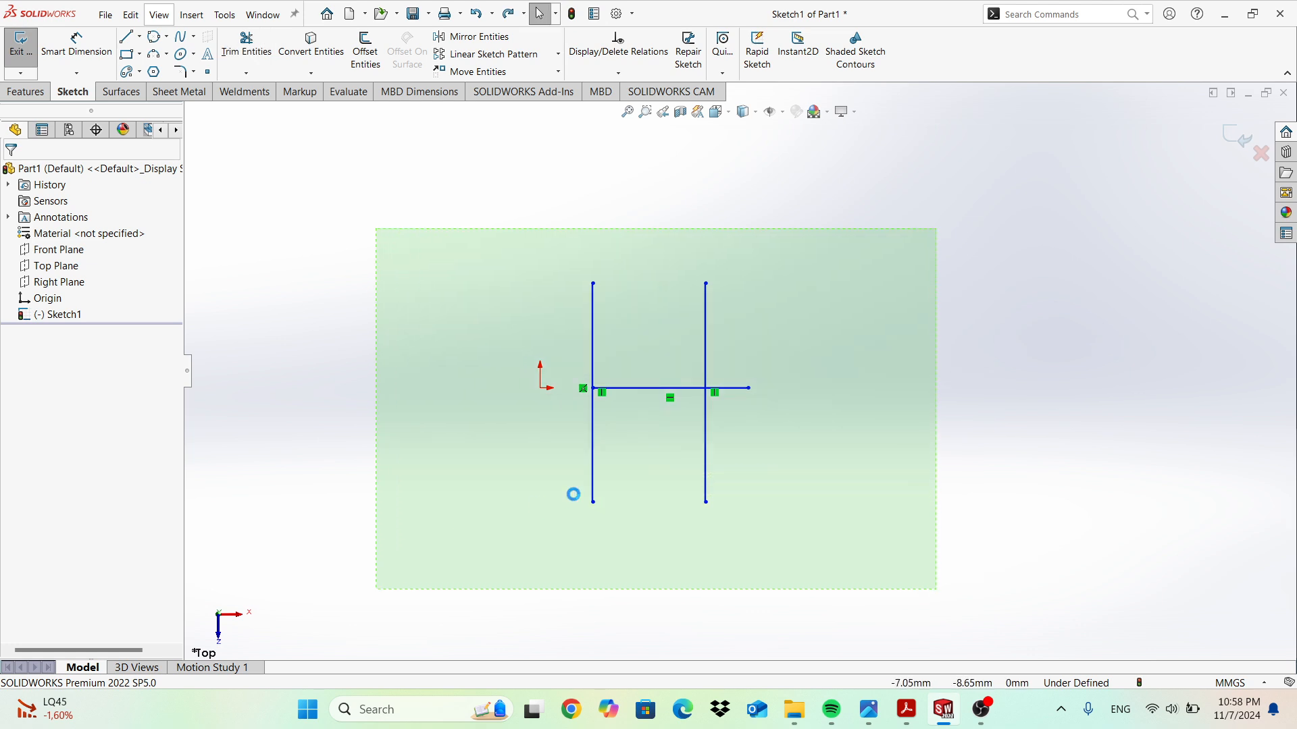
key(Delete)
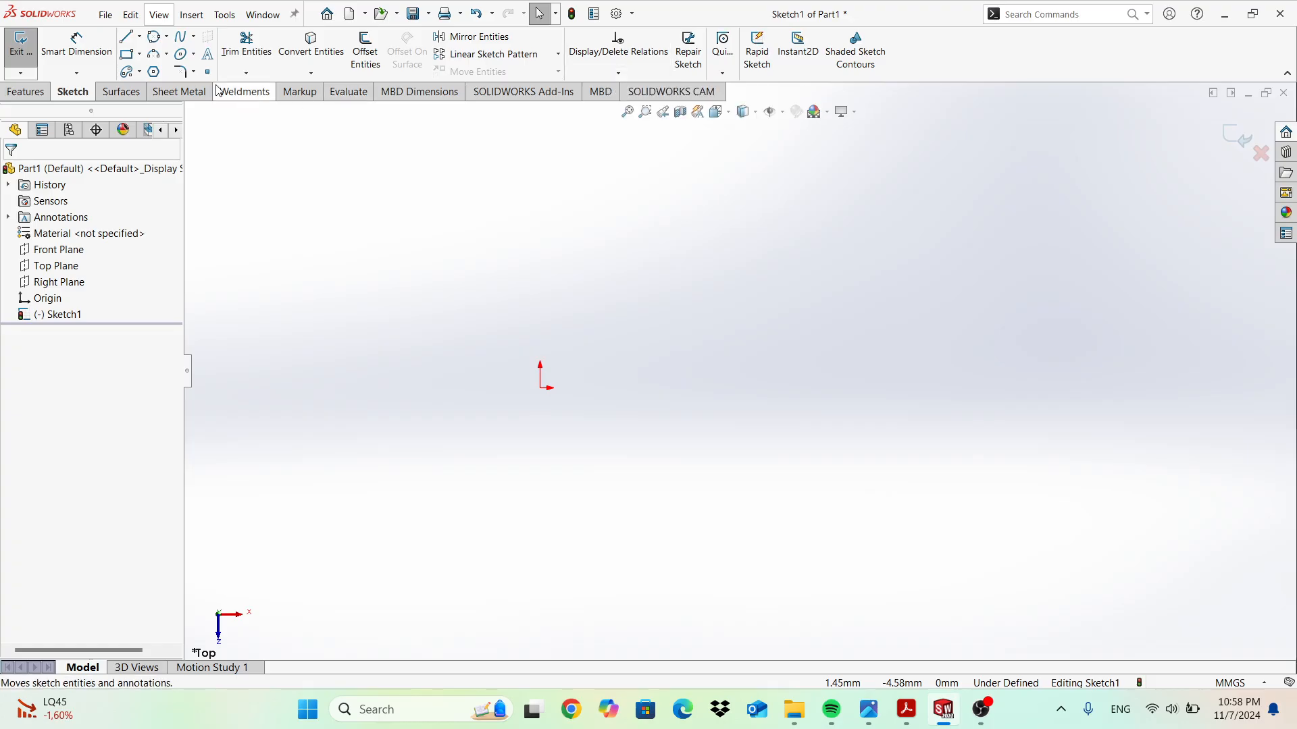
Draw a vertical centerline about 8.11 mm up from the origin.
click(139, 36)
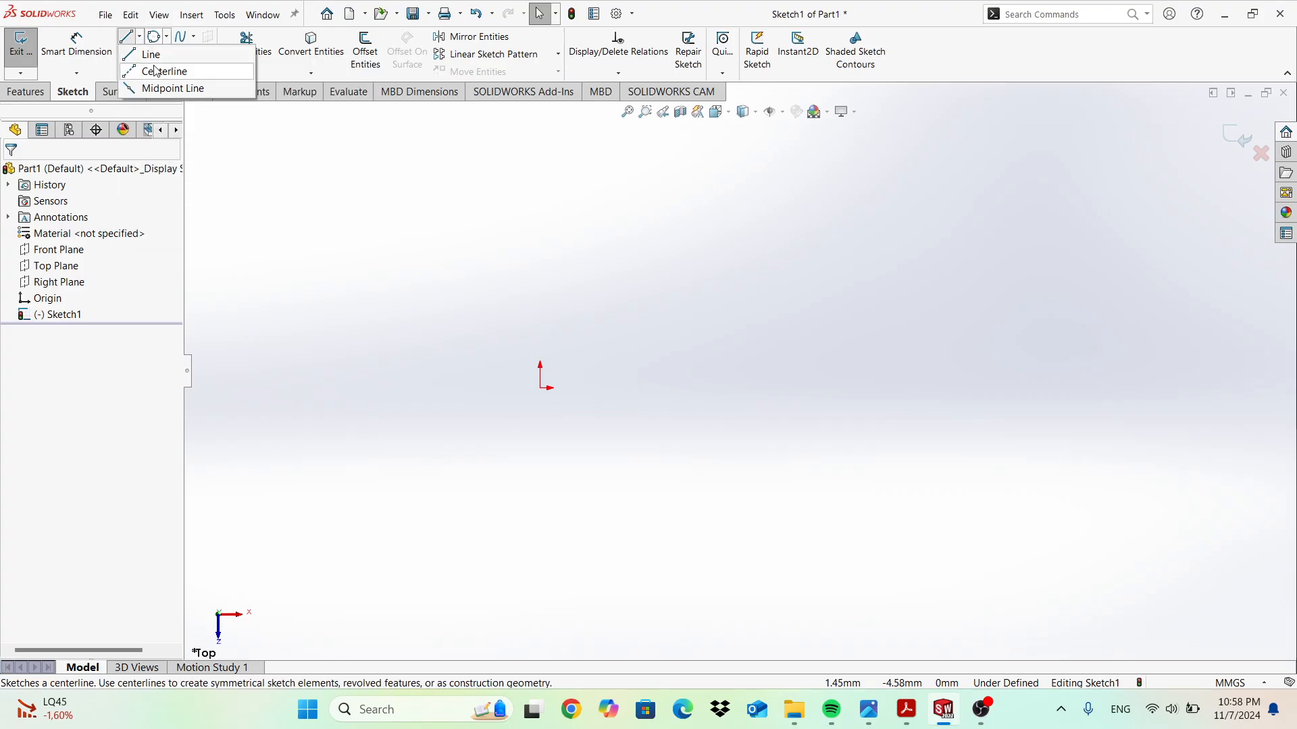
click(541, 387)
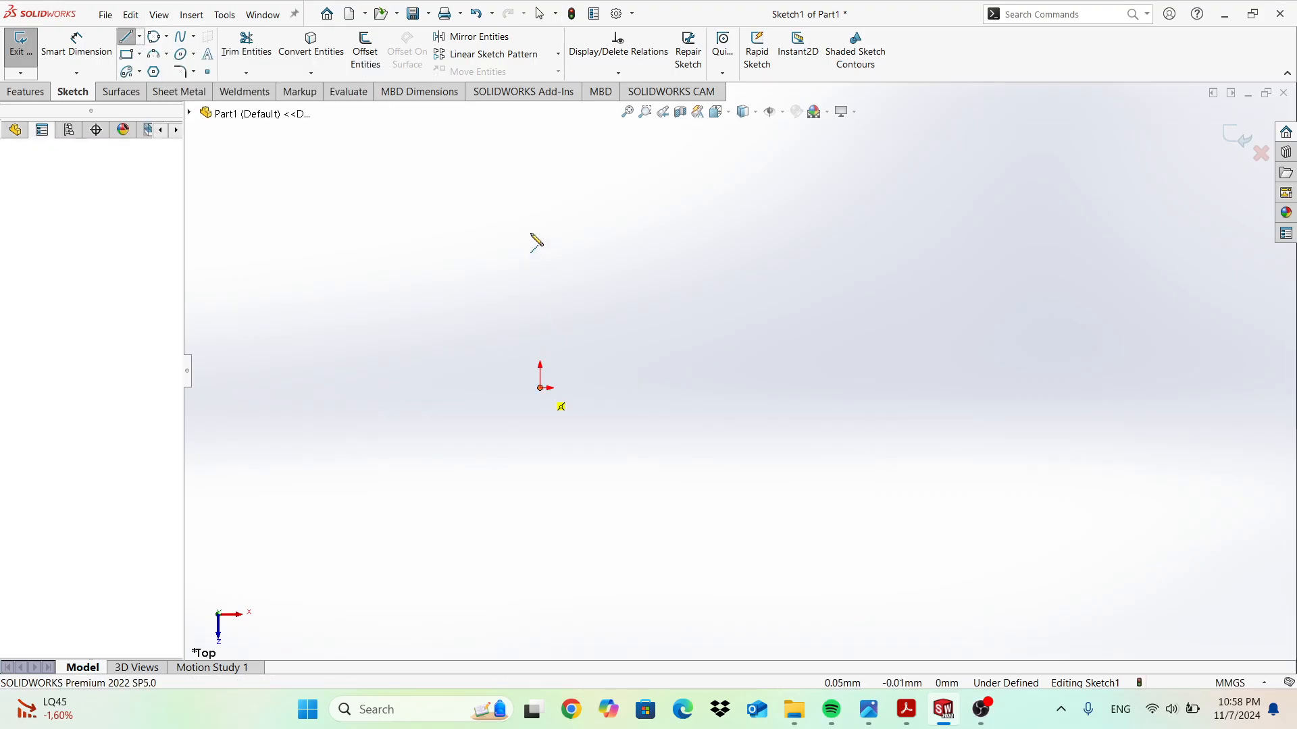
click(540, 199)
key(Escape)
key(Escape)
Sketch an eight-sided polygon to the right of the centerline.
click(154, 72)
click(691, 292)
click(730, 333)
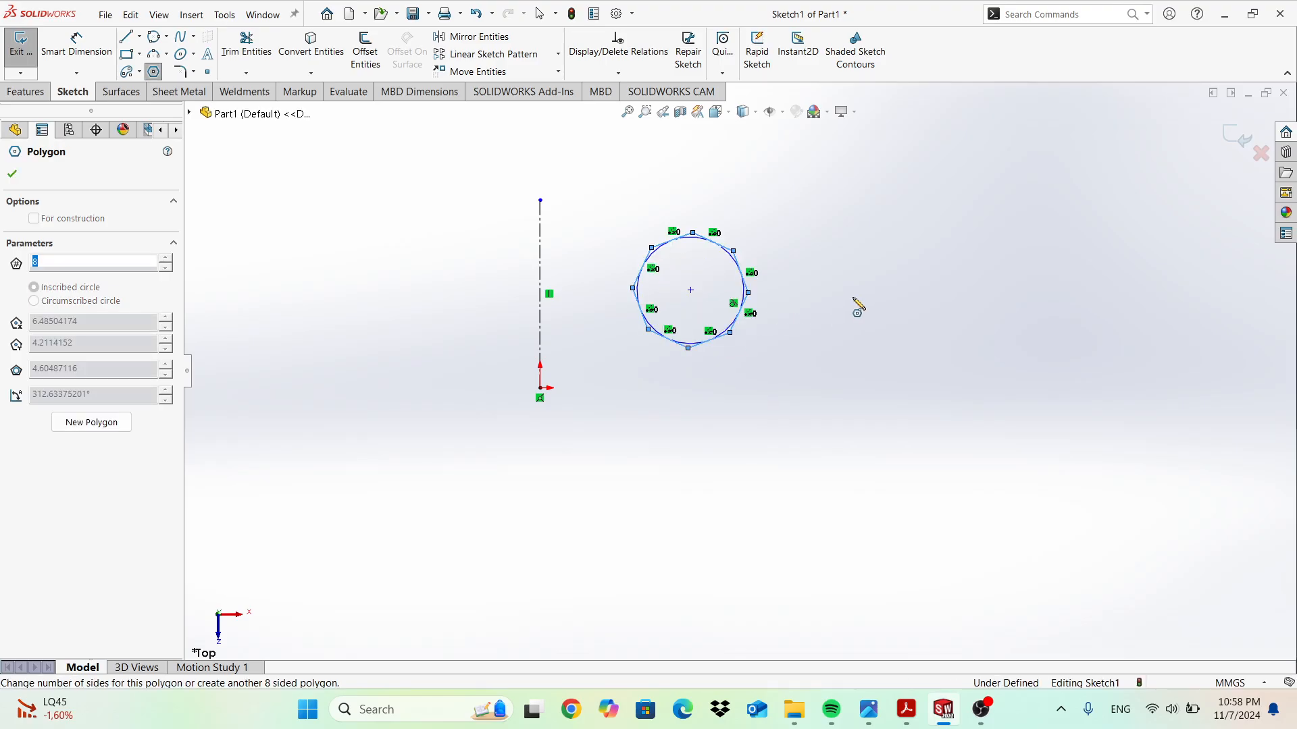
key(Escape)
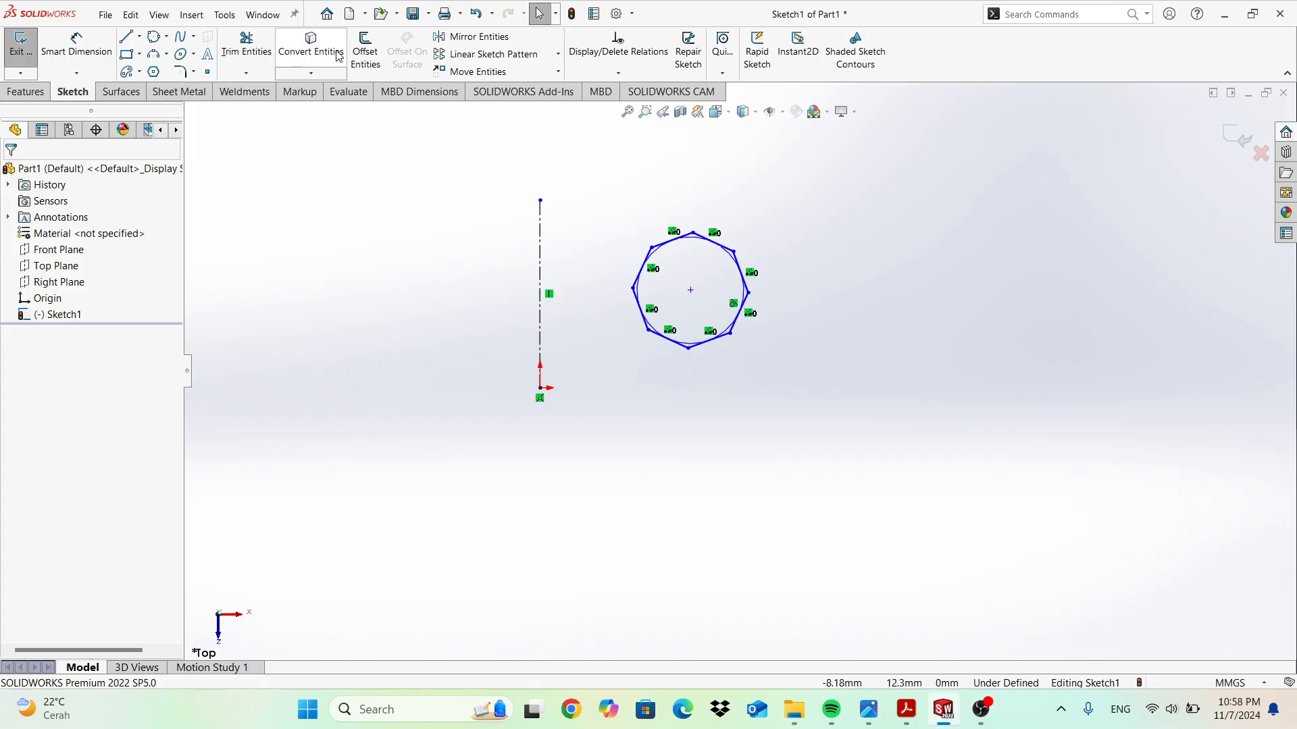
Mirror the octagon about the vertical centerline, then undo the mirror, octagon and centerline.
click(473, 36)
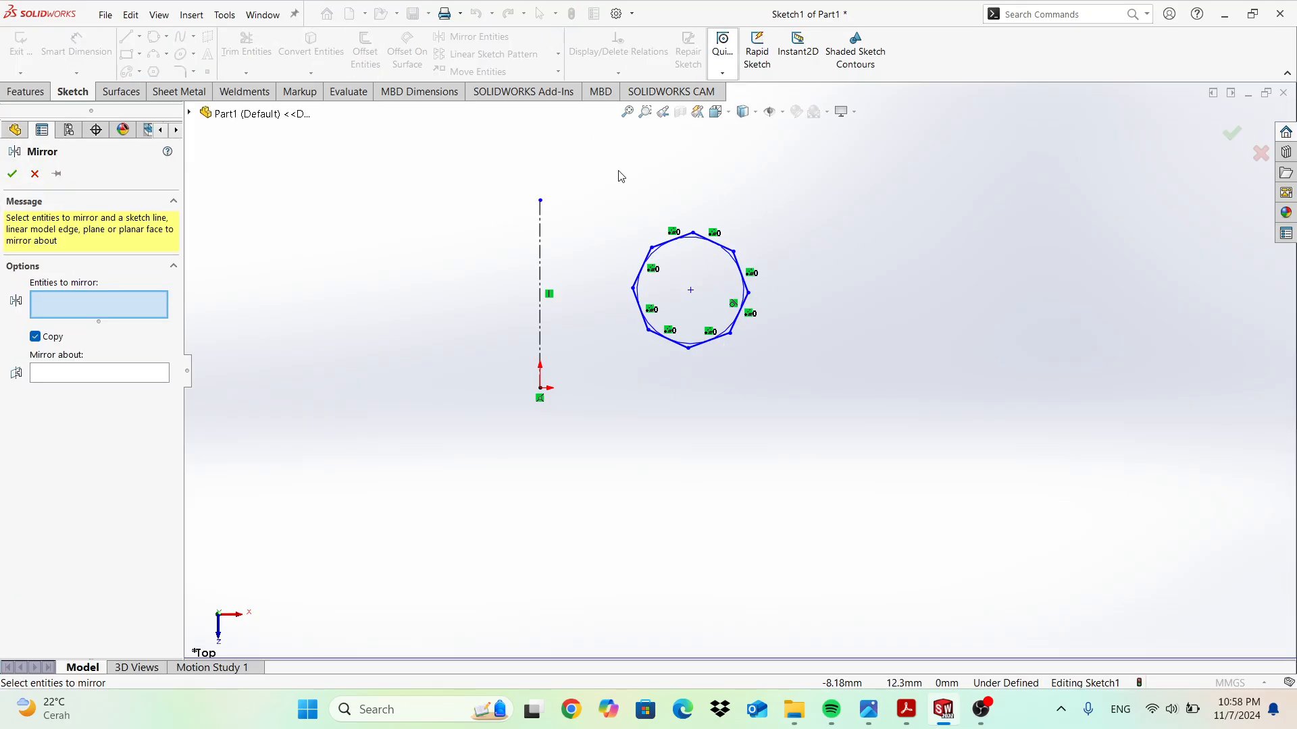
drag(612, 195, 804, 416)
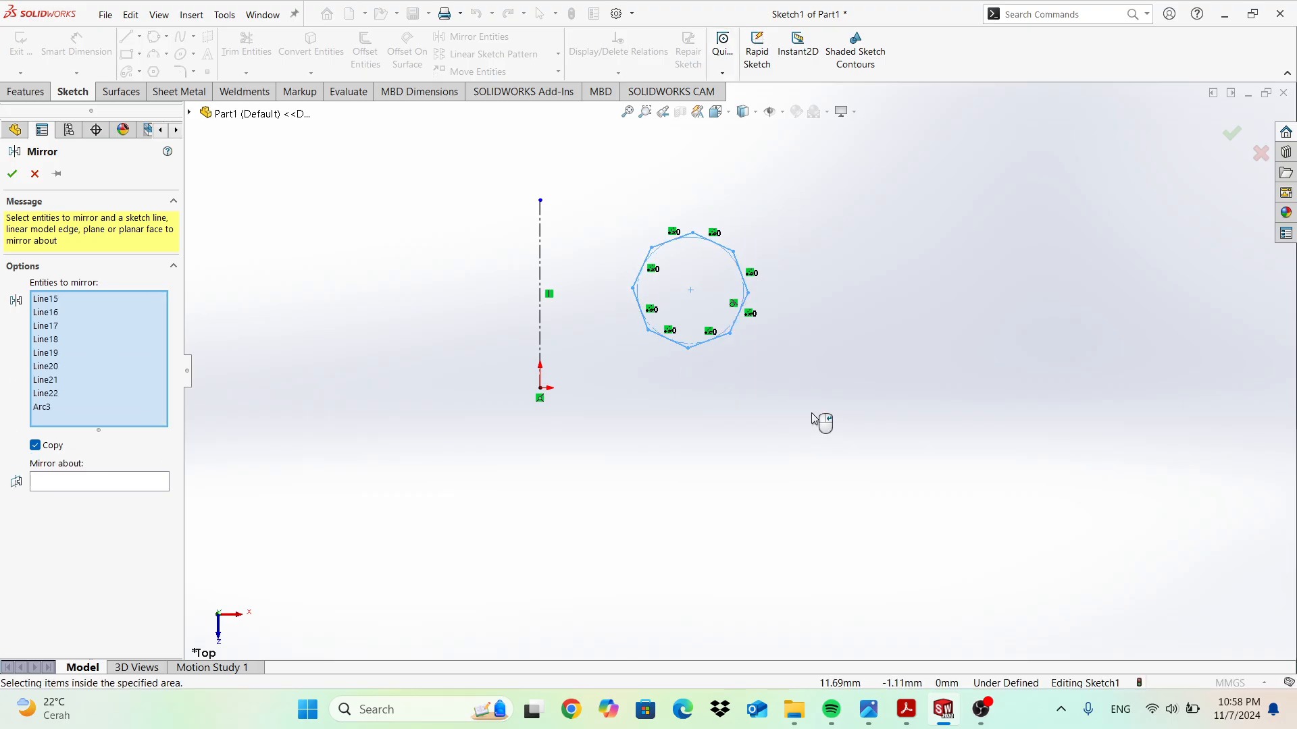
click(81, 482)
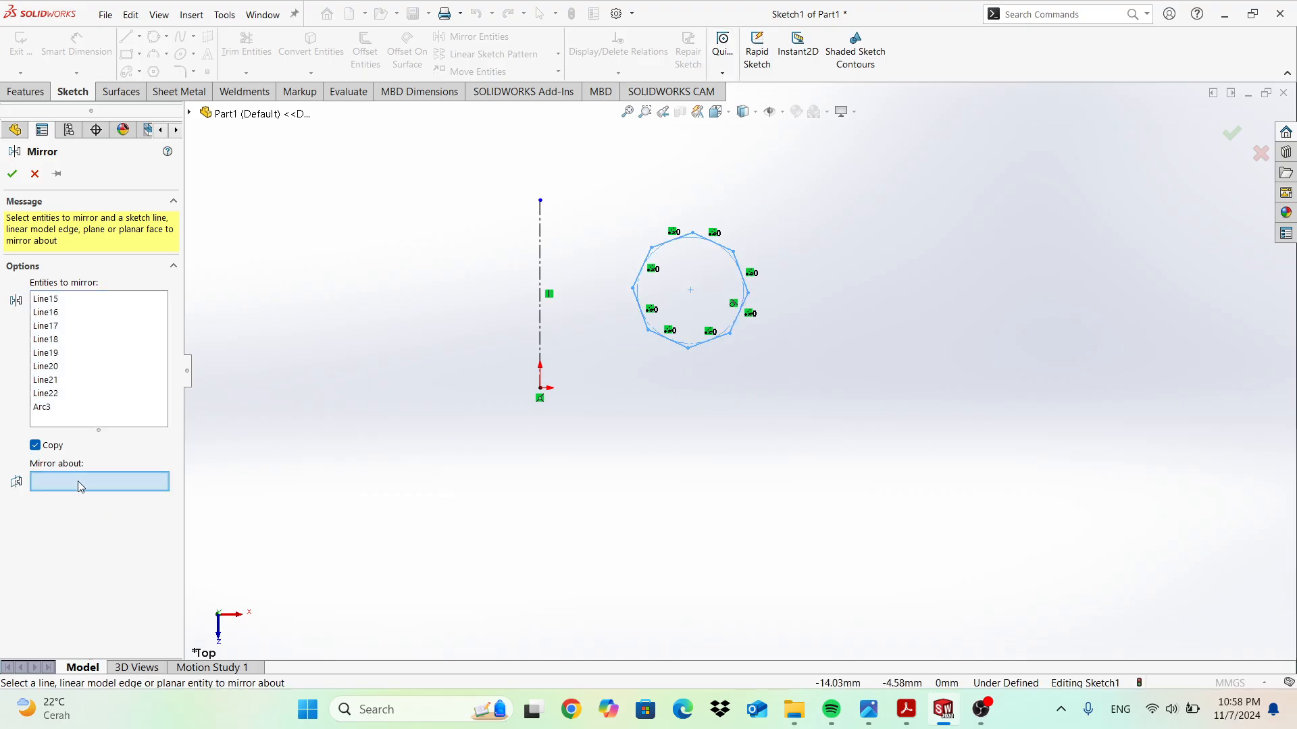
click(541, 250)
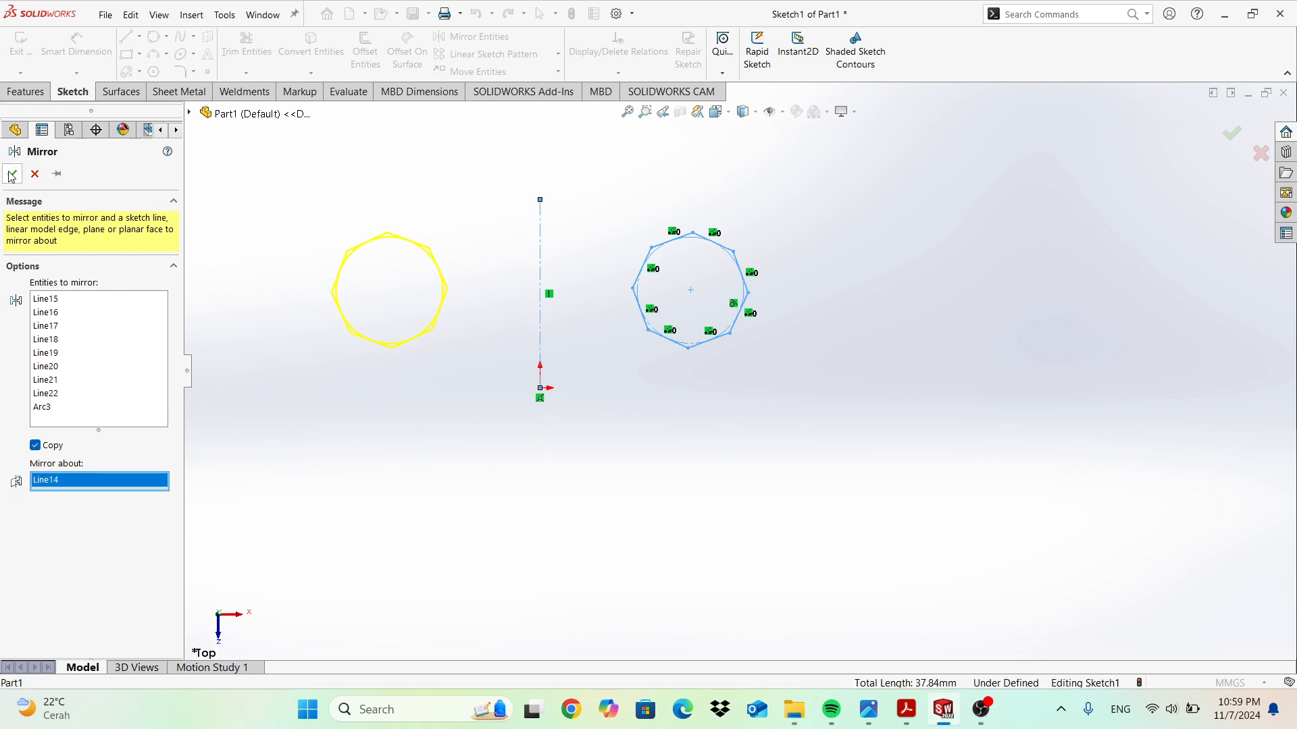
key(Return)
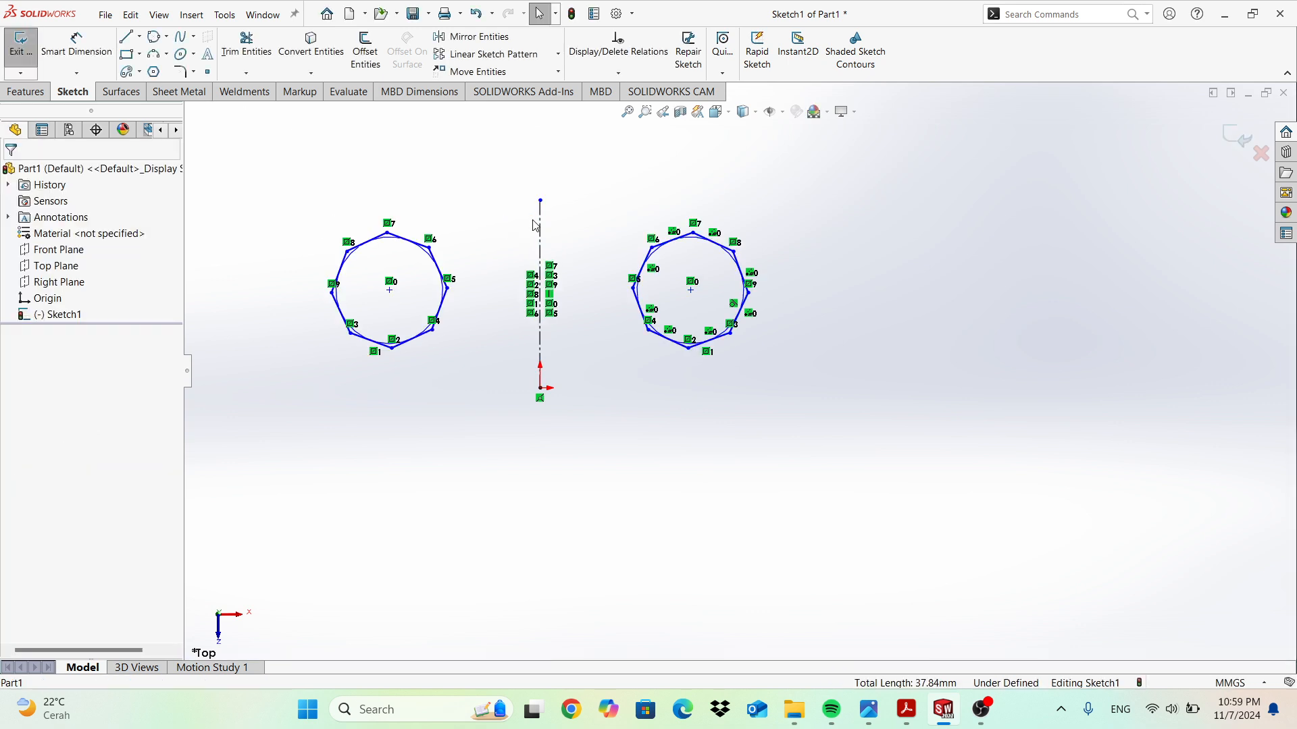
key(ctrl+z)
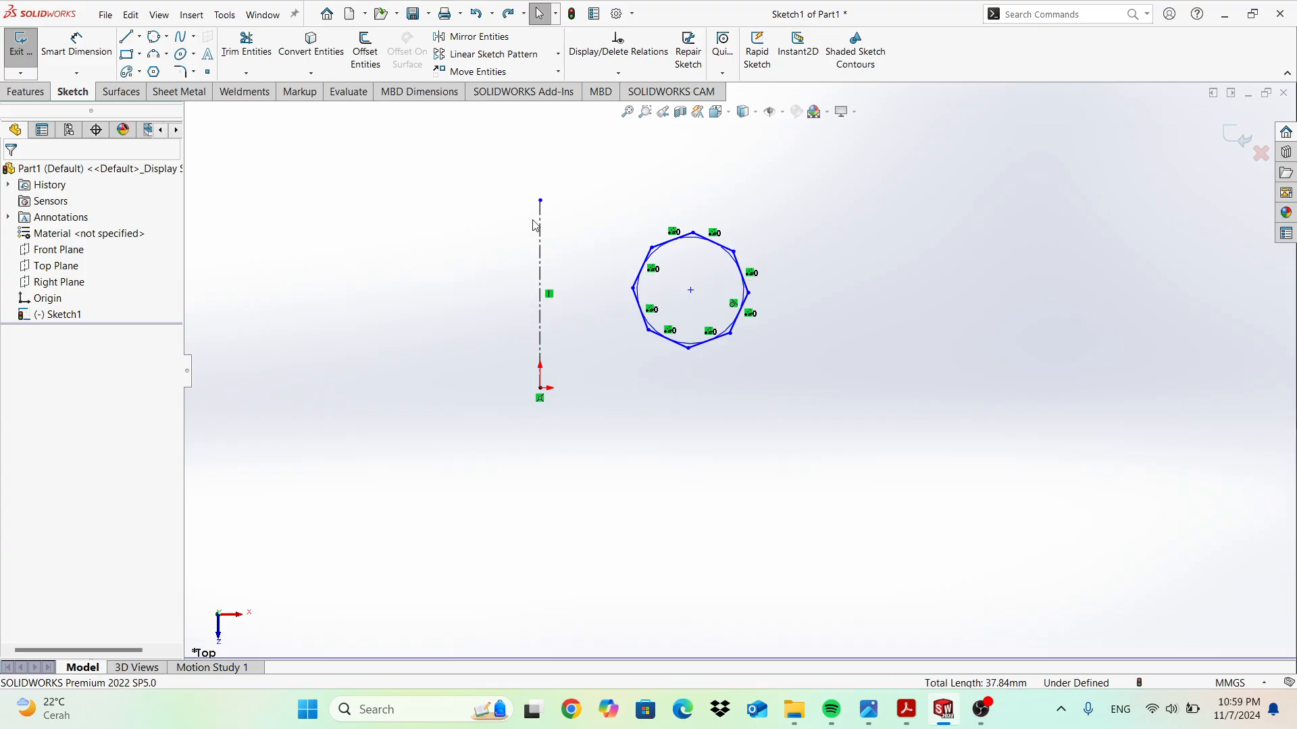
key(ctrl+z)
key(ctrl+z)
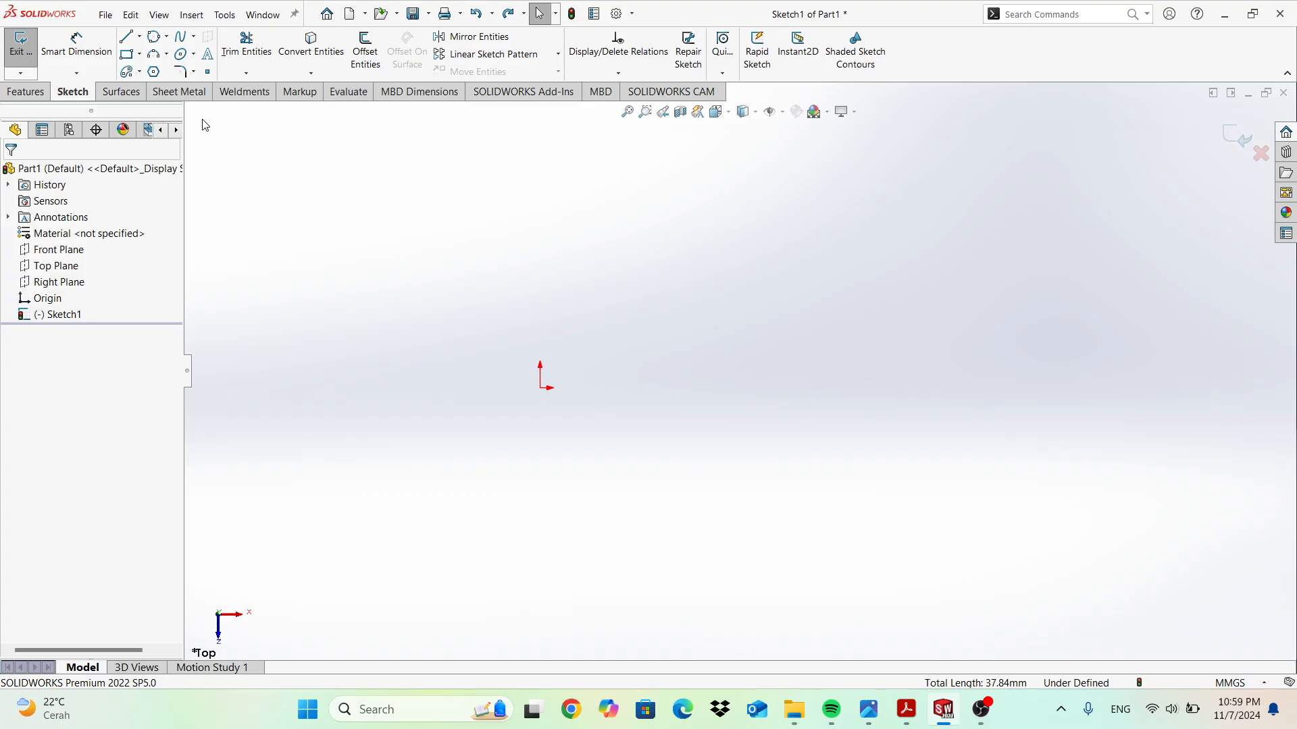
Place sketch text reading 'manufaktur', then remove it again.
click(206, 53)
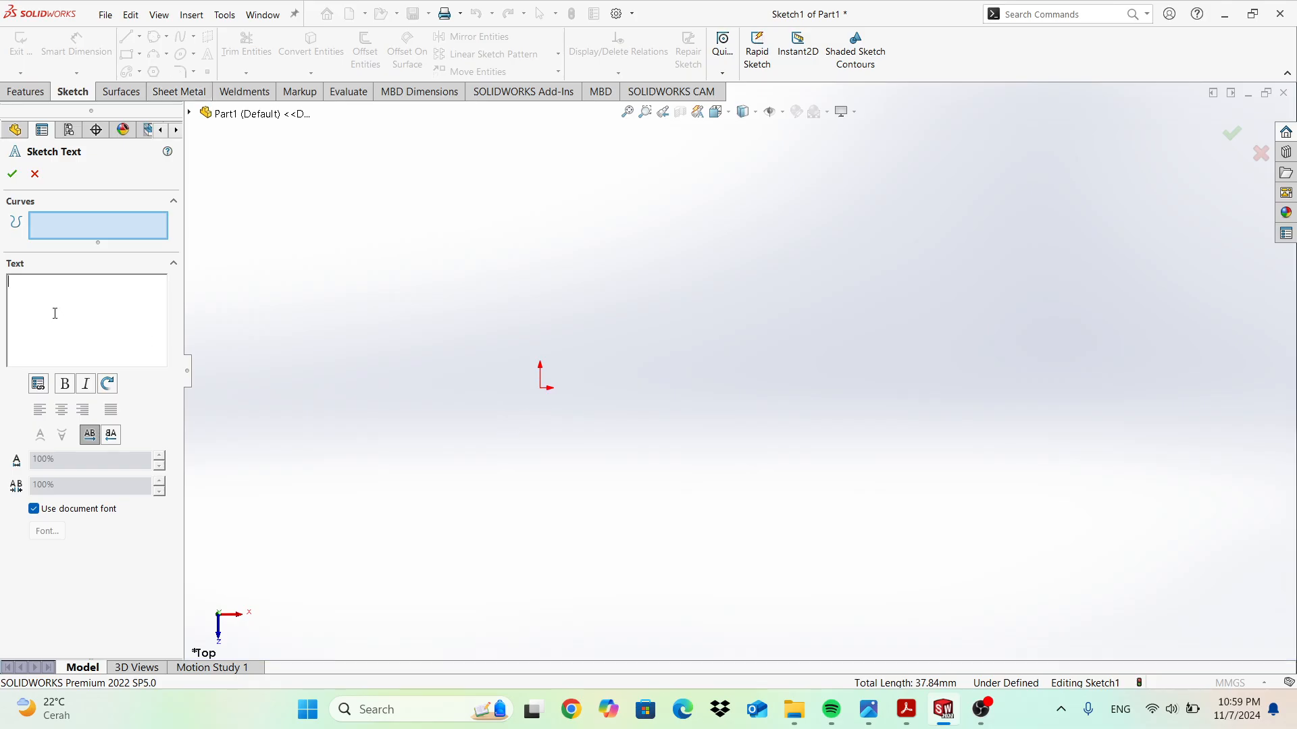
text(manufaktur)
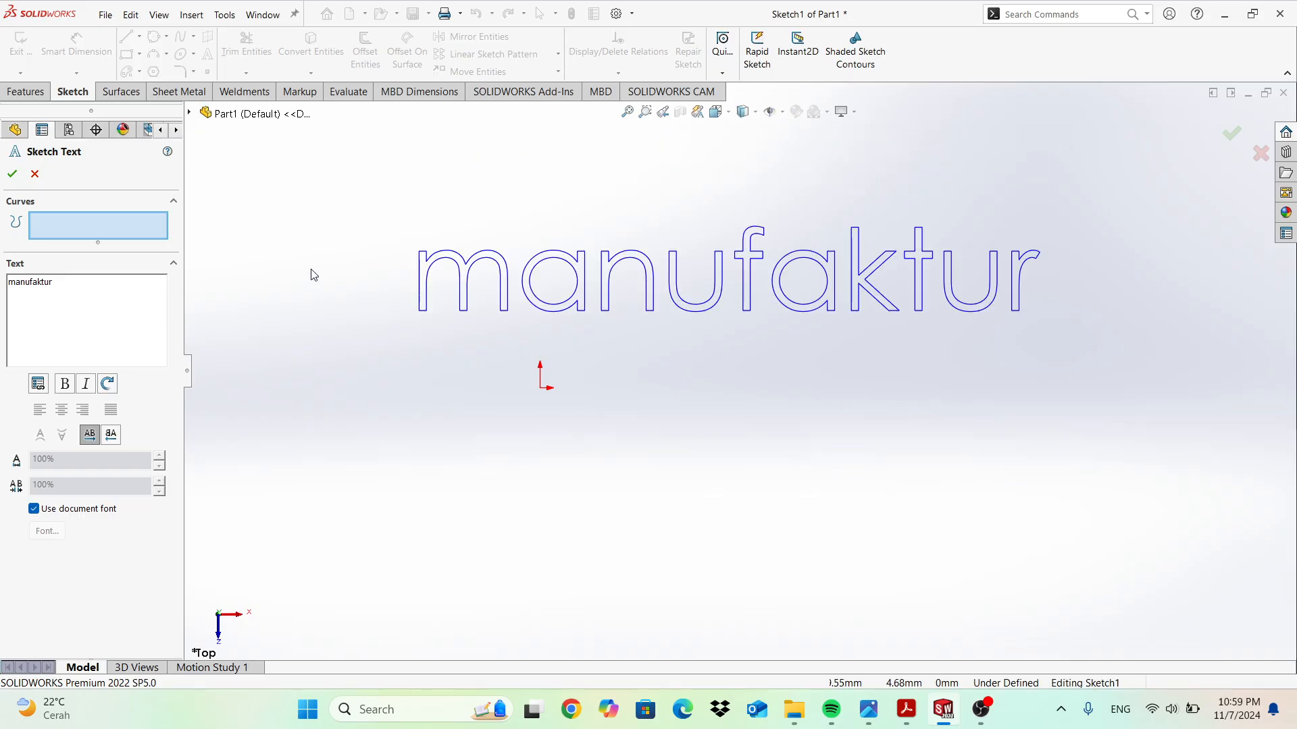
click(14, 175)
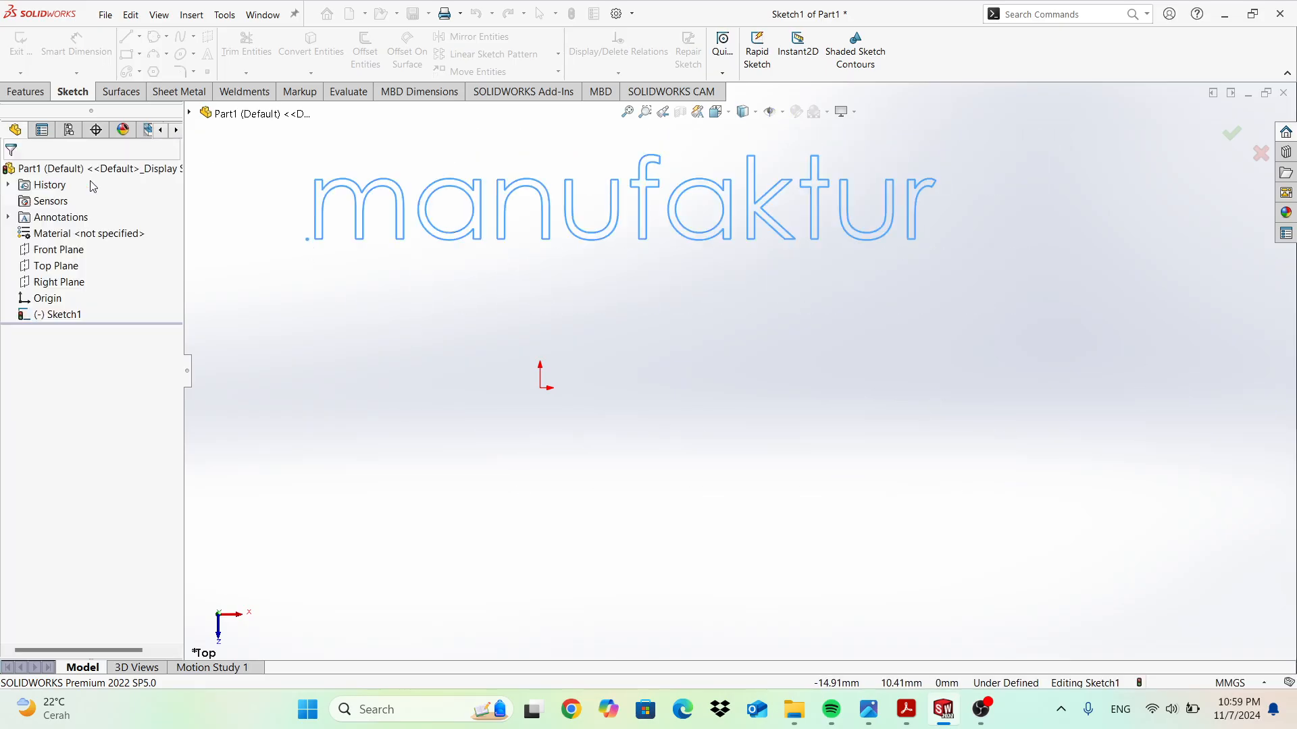
key(Delete)
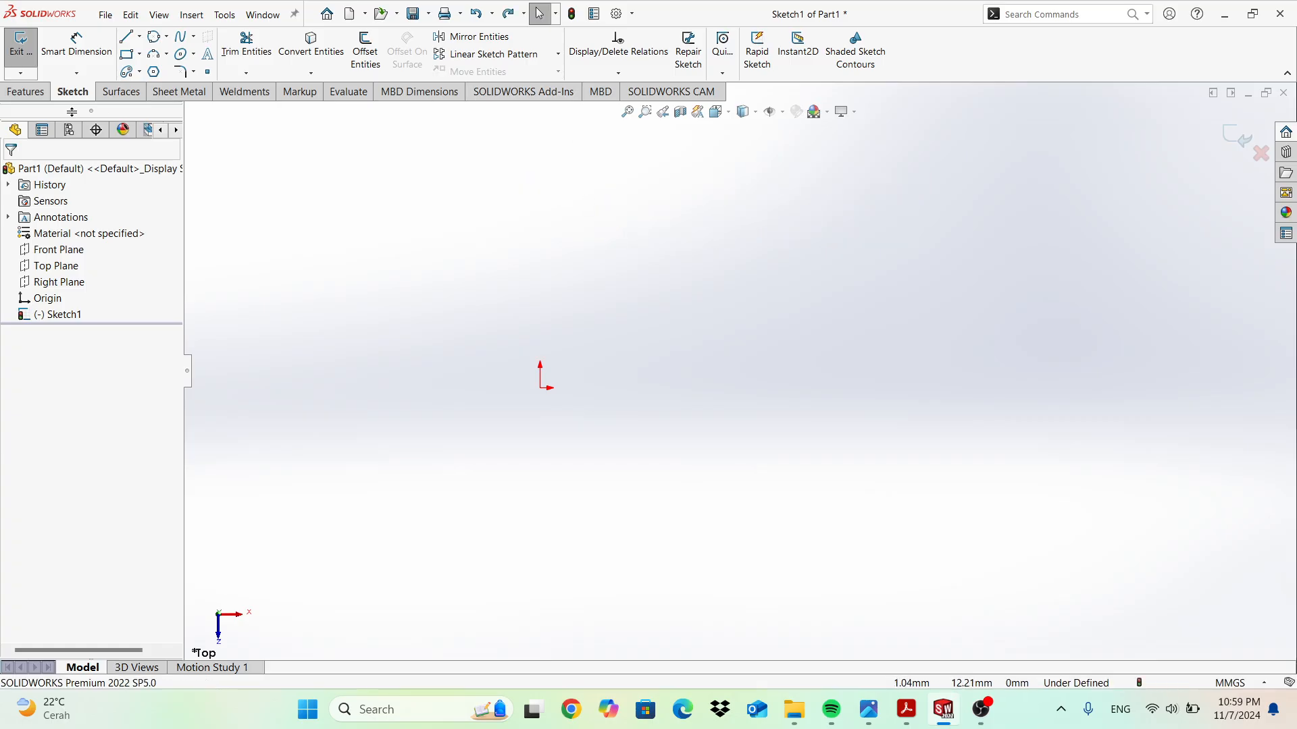
Draw a perimeter circle through three points, the first on the origin.
click(164, 39)
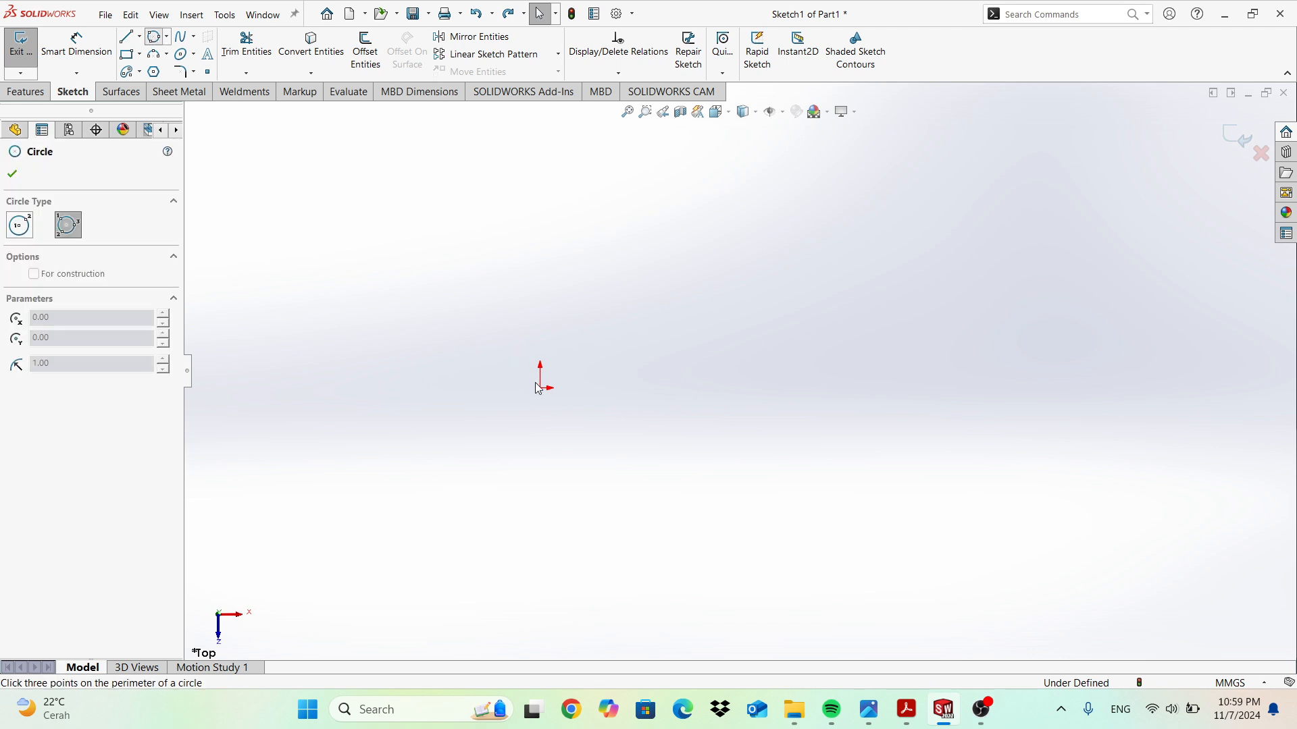
click(540, 387)
click(694, 516)
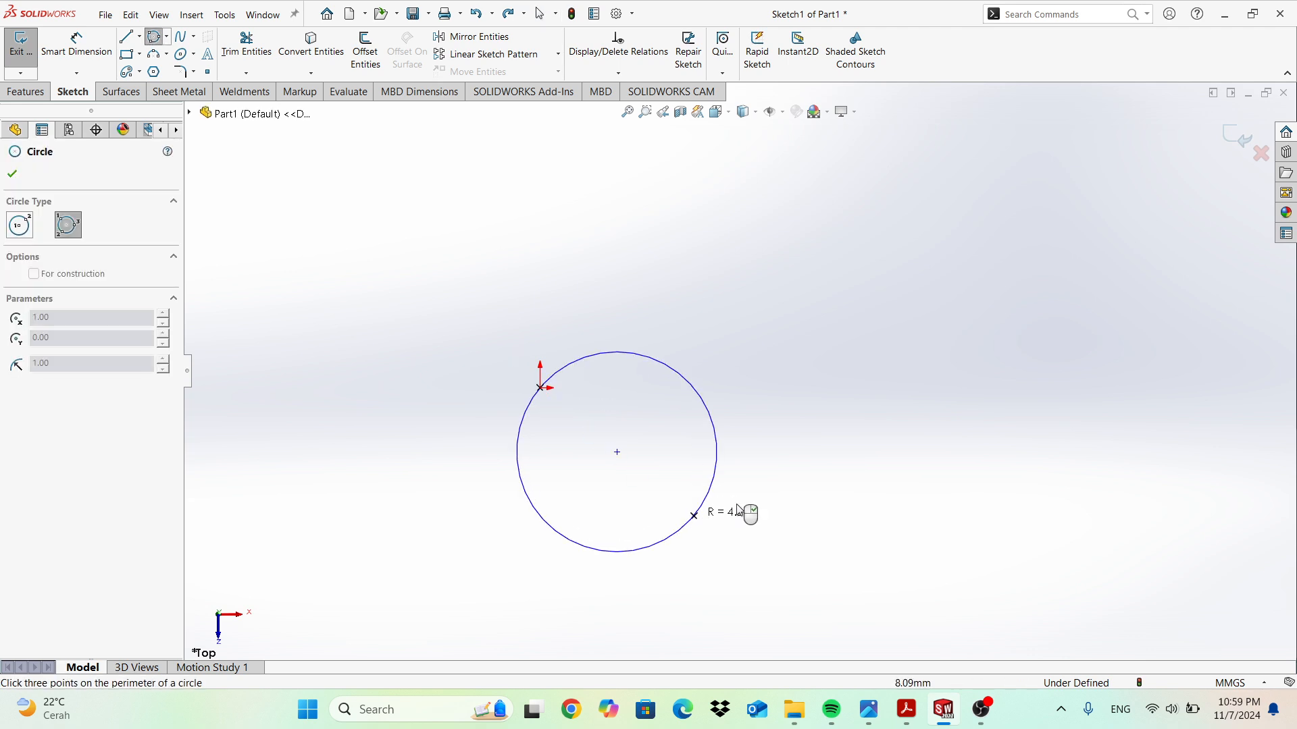
click(842, 408)
key(Escape)
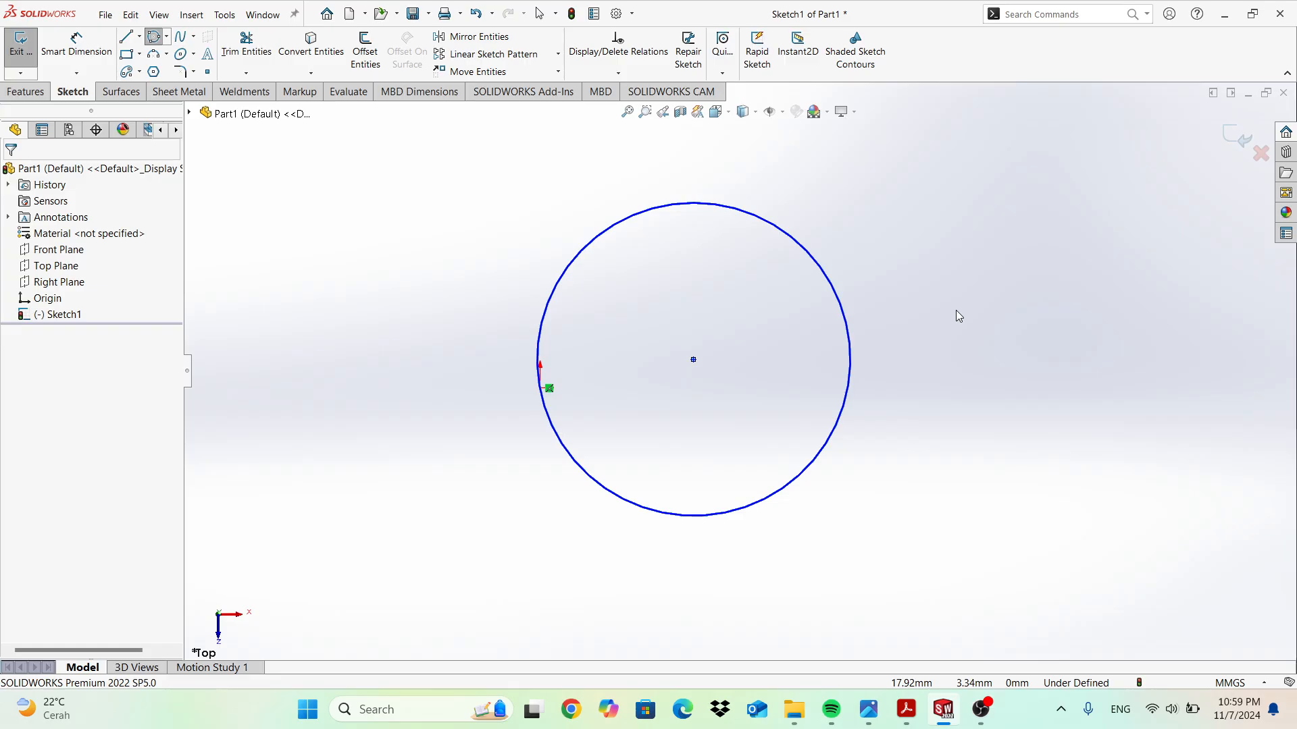
click(693, 360)
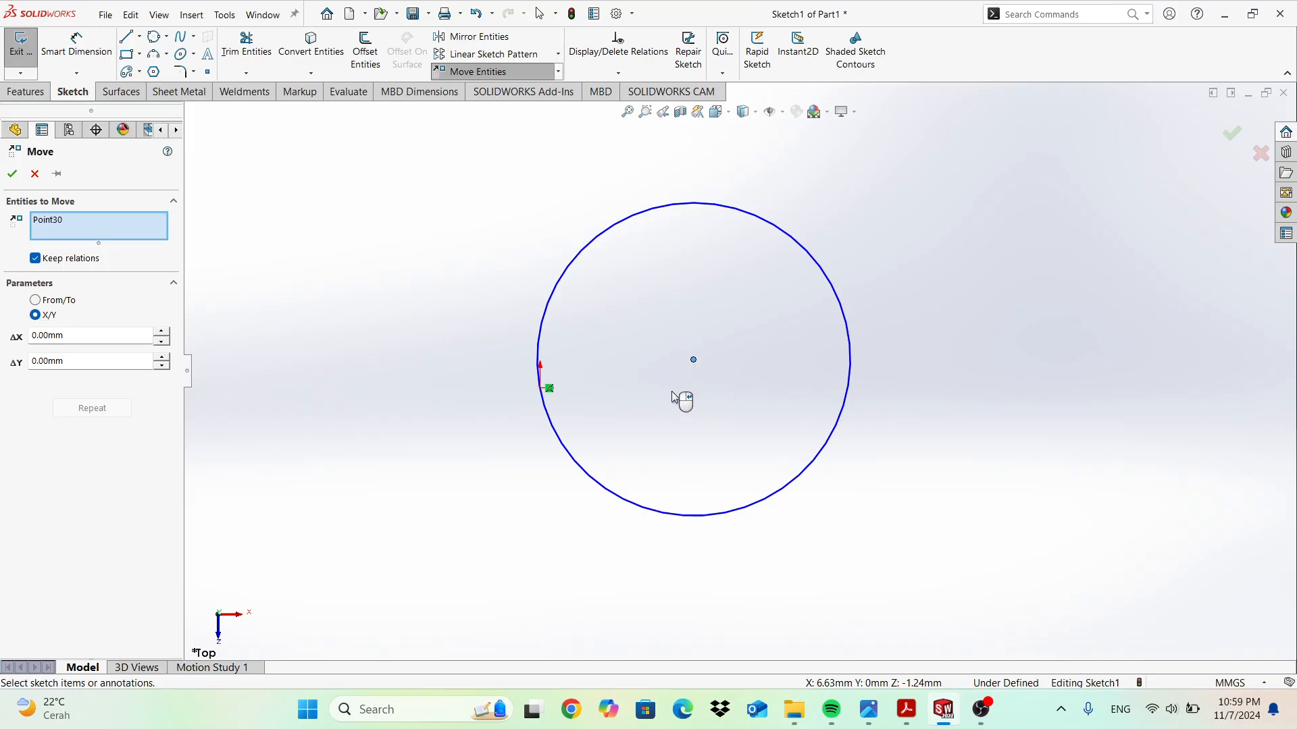
click(48, 302)
click(694, 360)
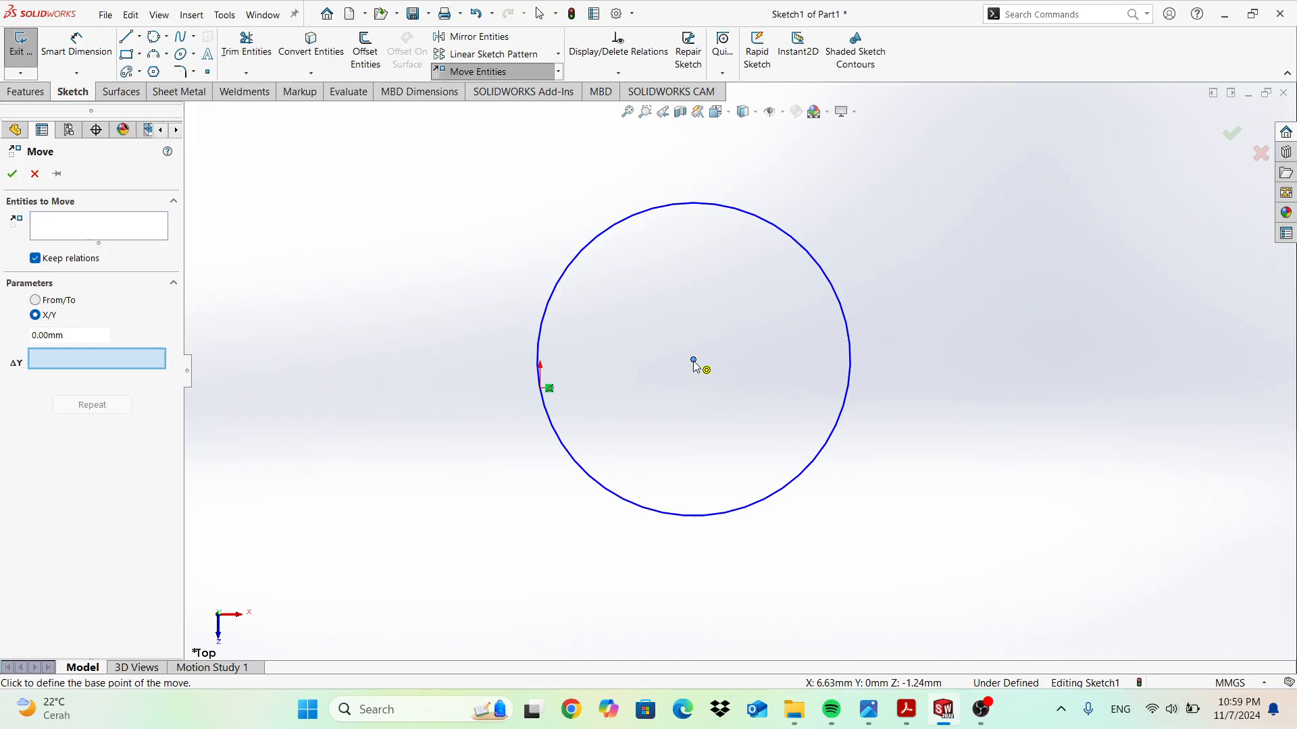
click(693, 360)
key(Escape)
click(549, 389)
key(Delete)
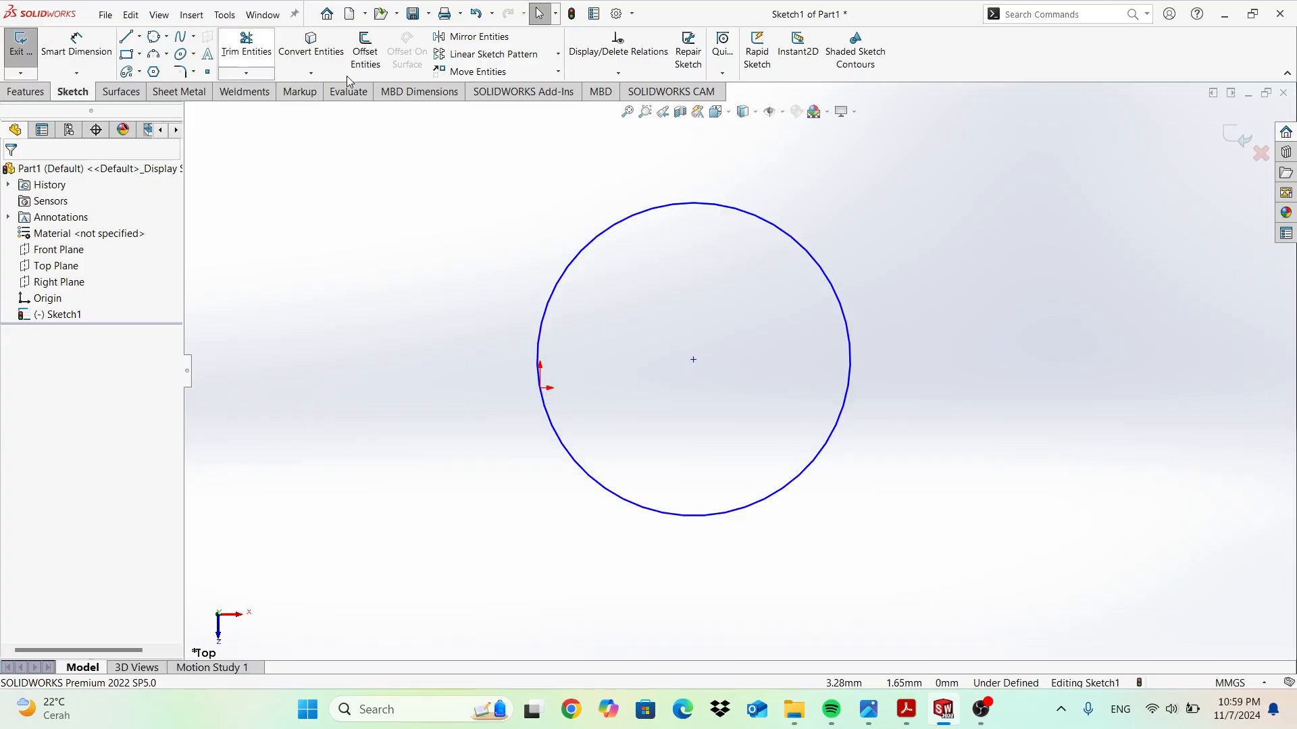
click(472, 72)
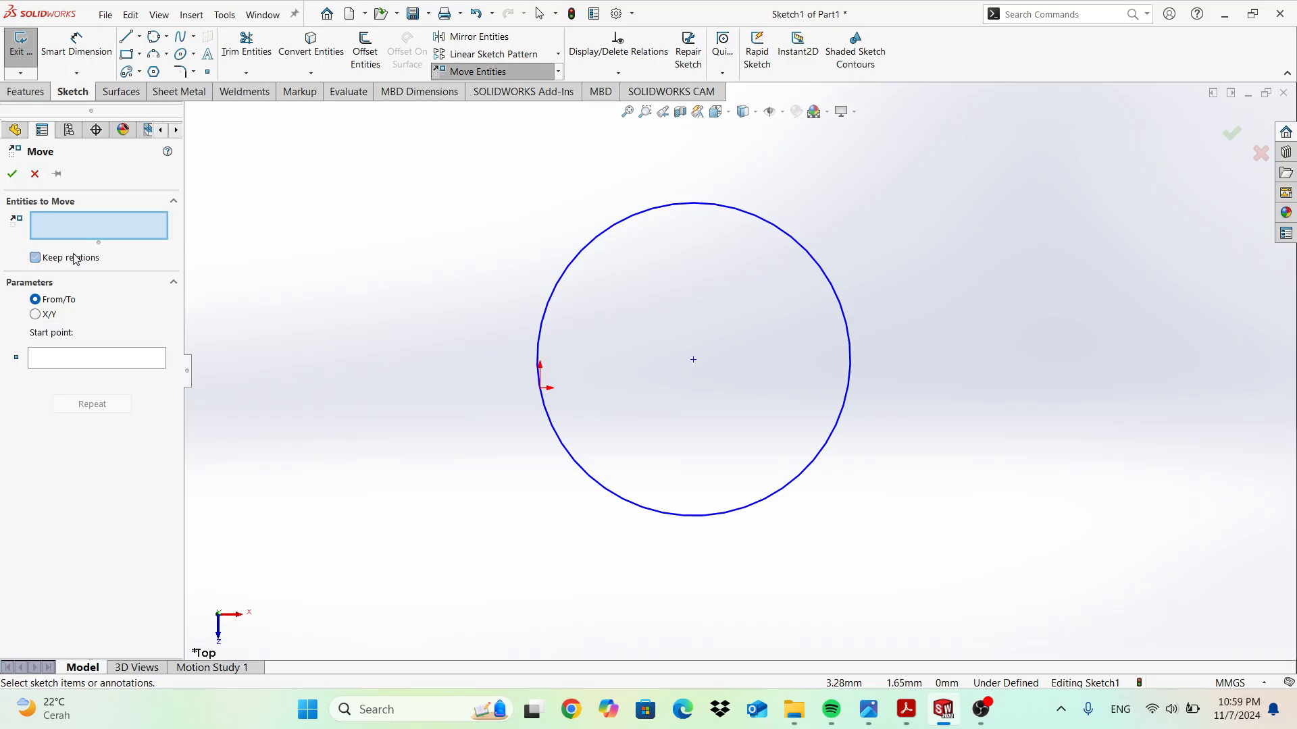
click(693, 360)
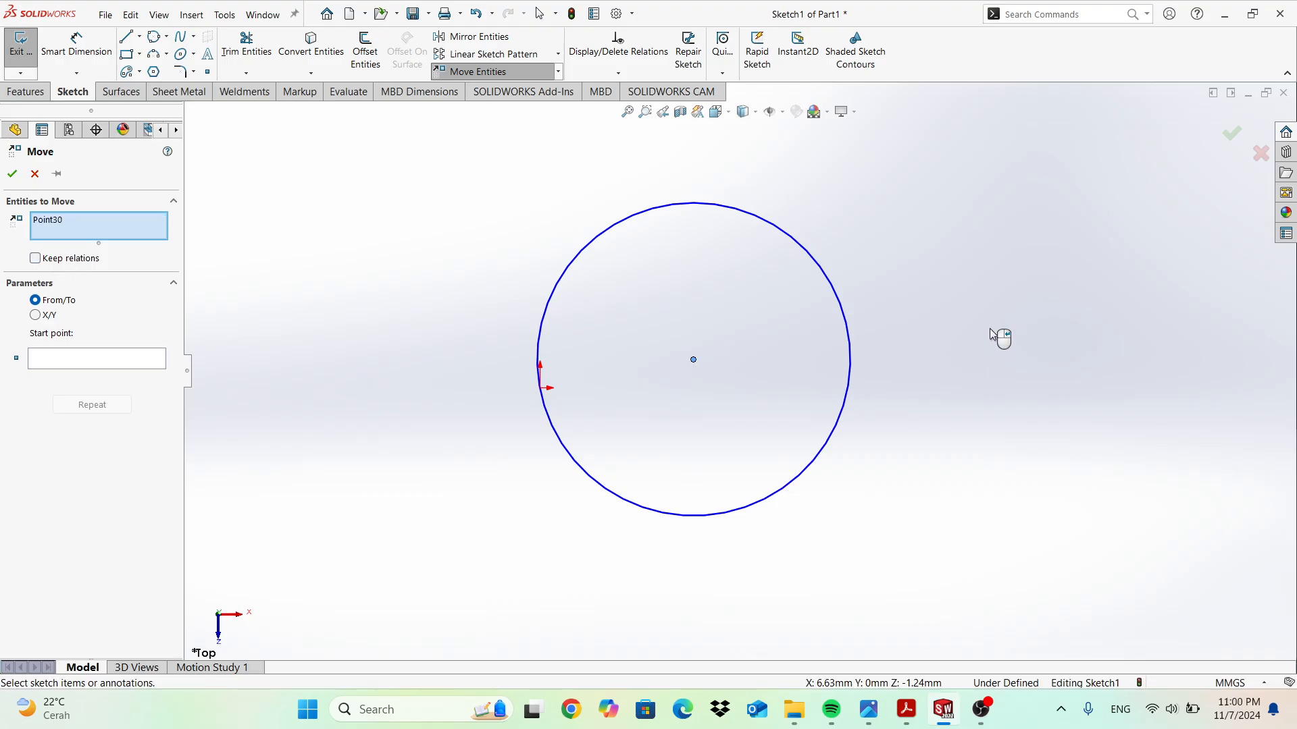
drag(695, 359, 743, 346)
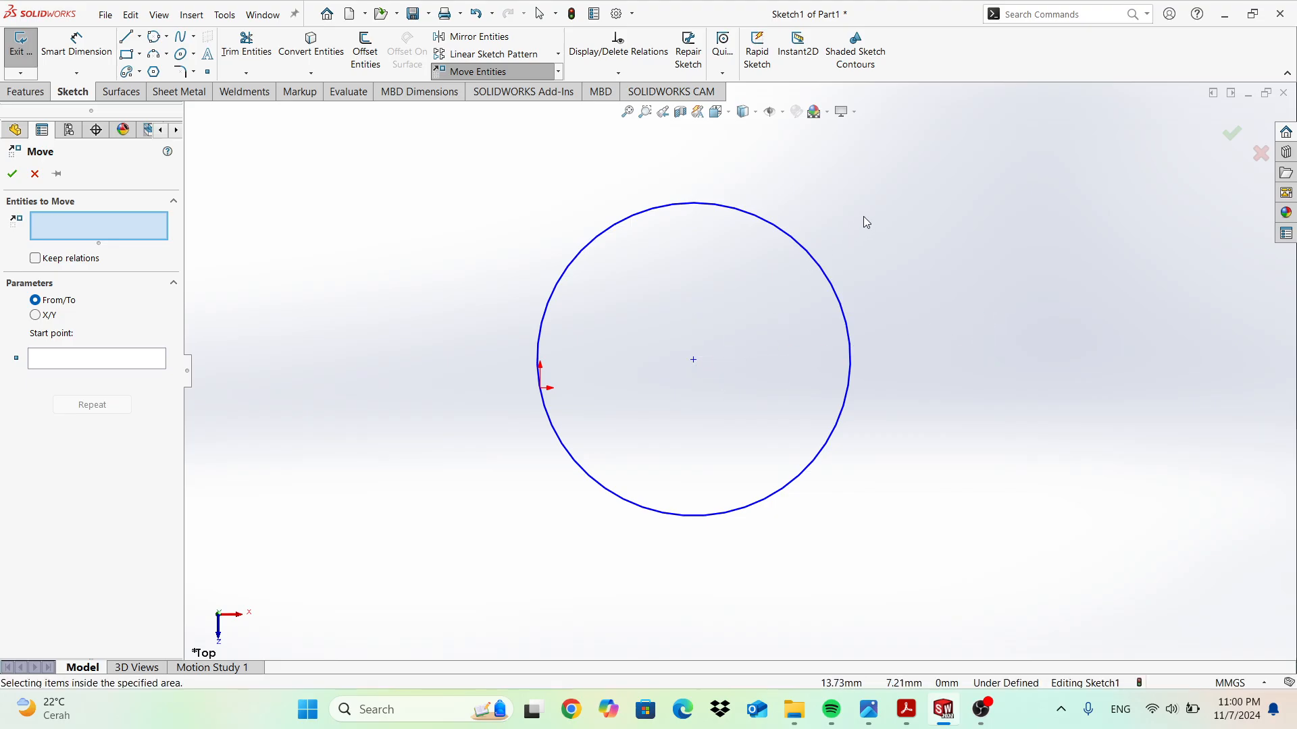
drag(394, 162, 912, 559)
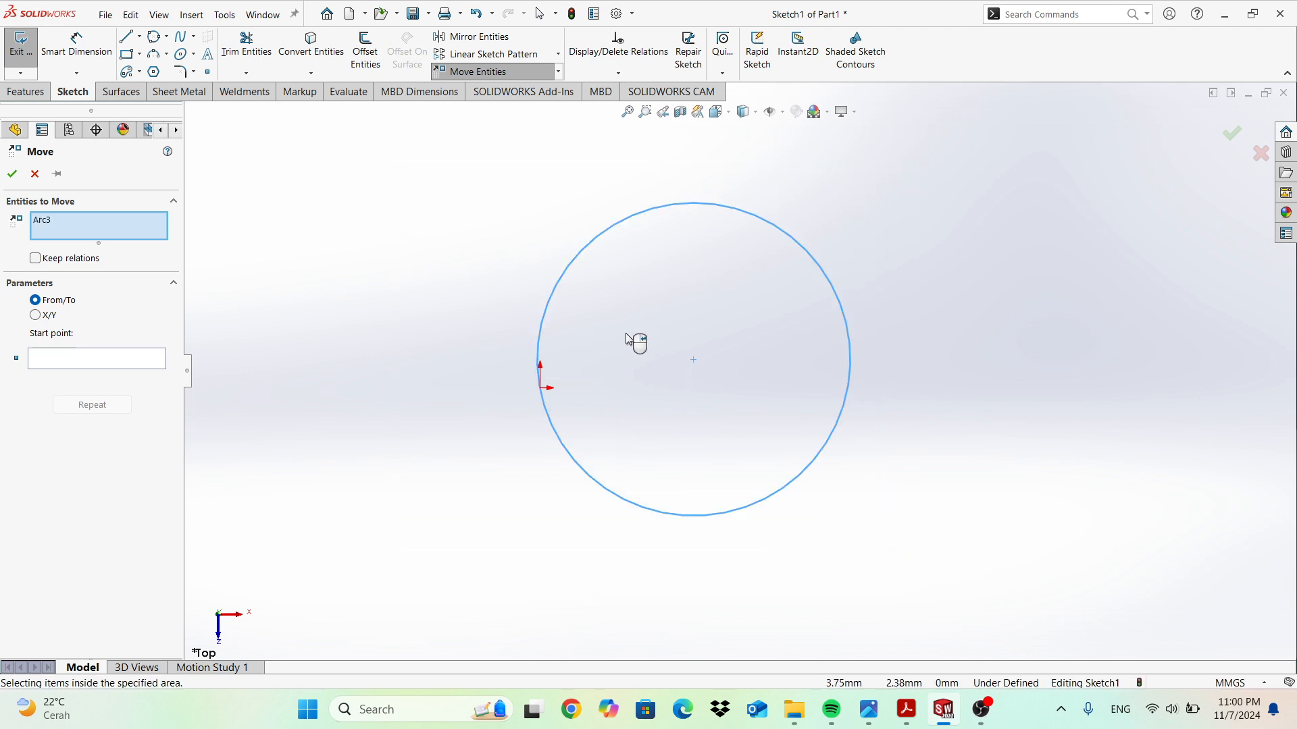
click(692, 359)
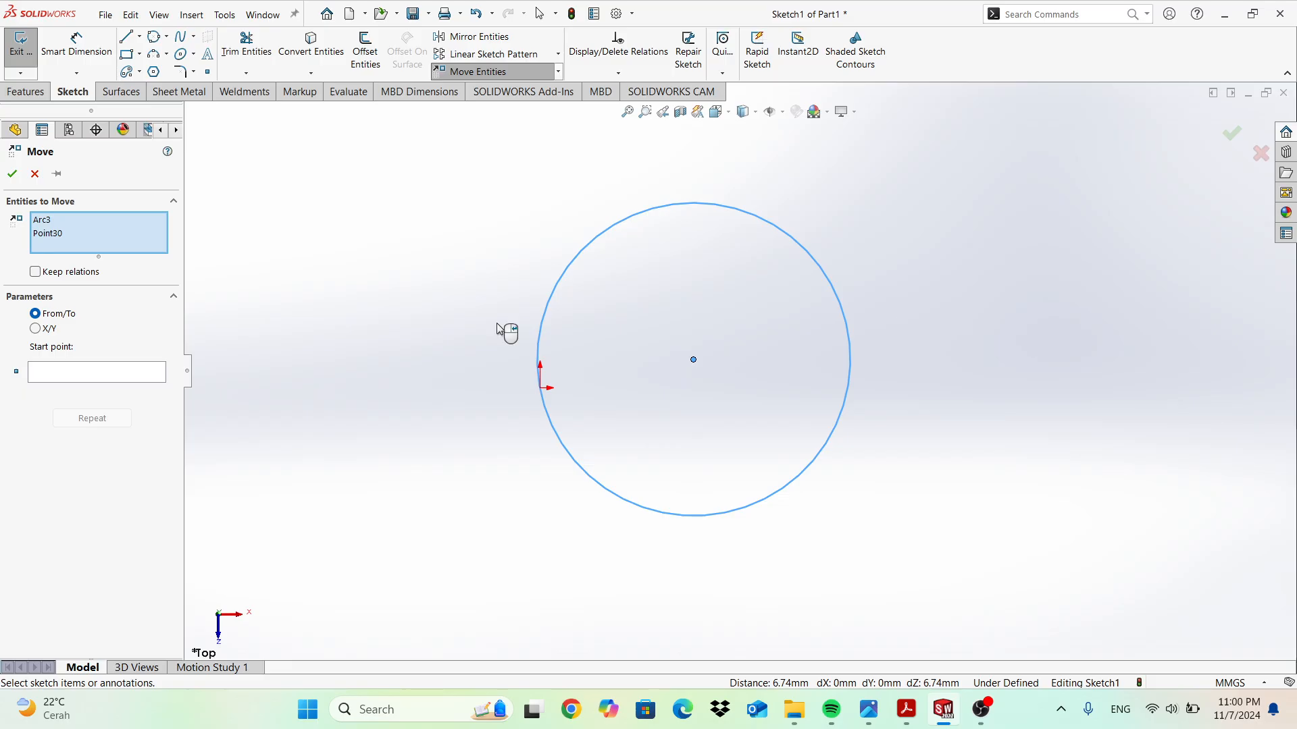
click(150, 373)
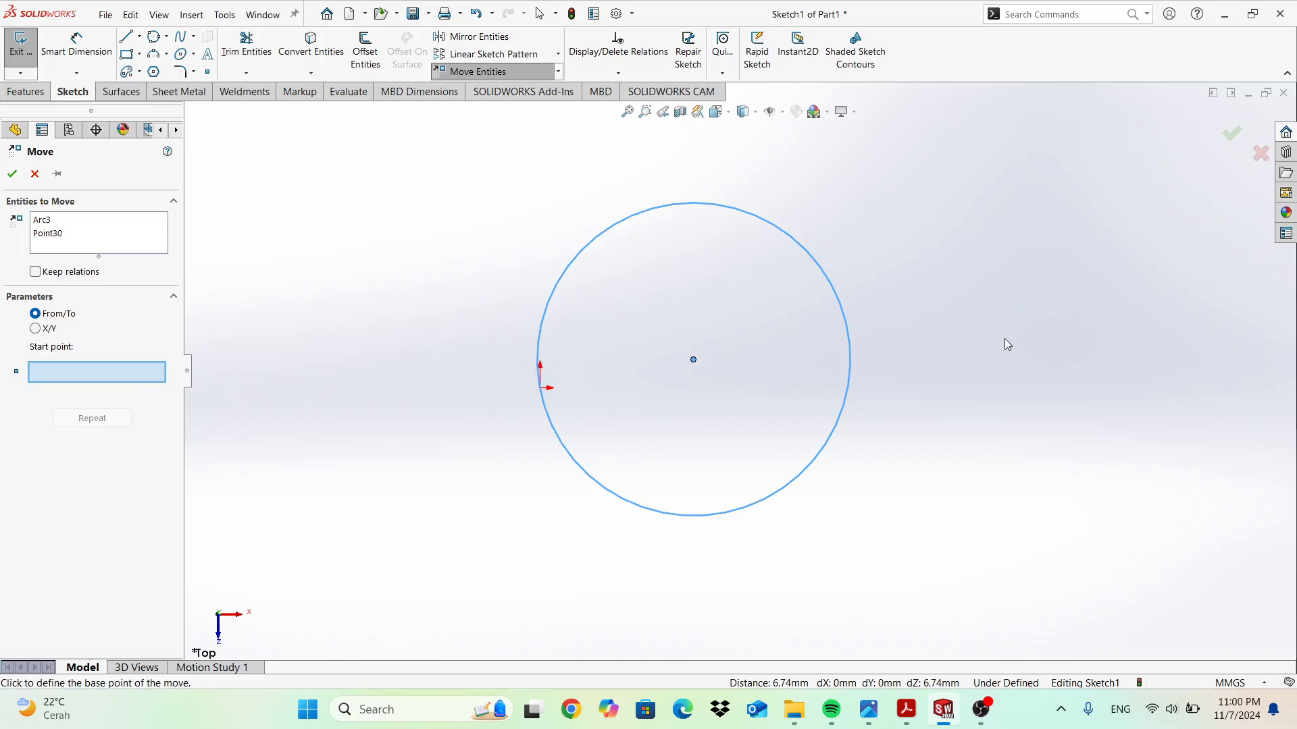
click(693, 359)
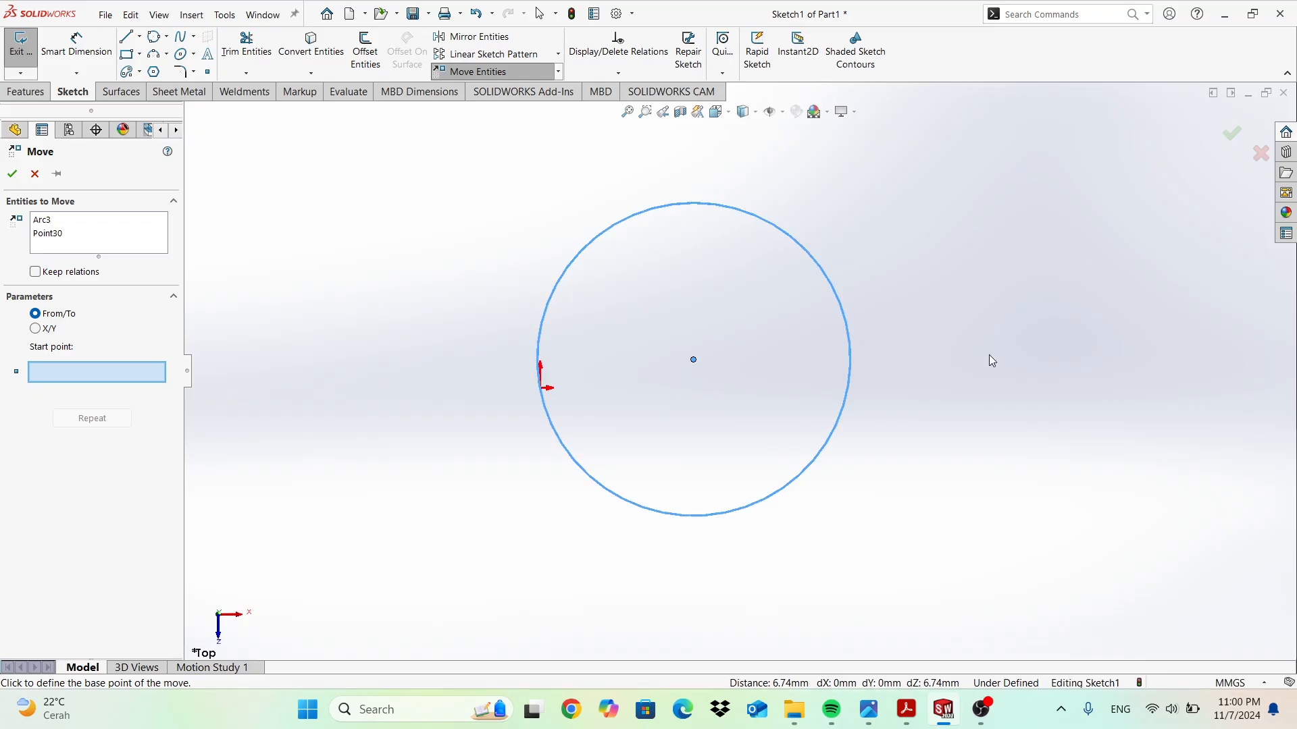
click(1086, 363)
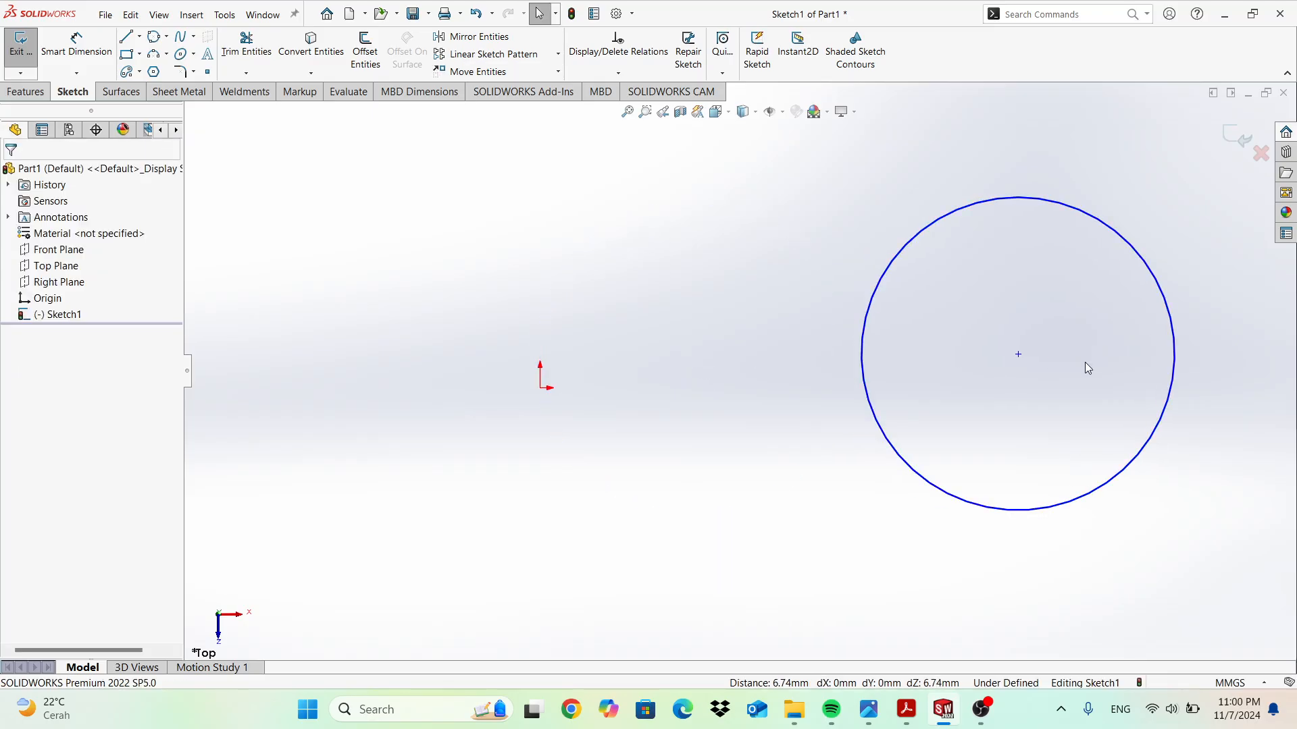
key(ctrl+z)
Remove the three-point circle and abandon a new three-point circle attempt.
key(Escape)
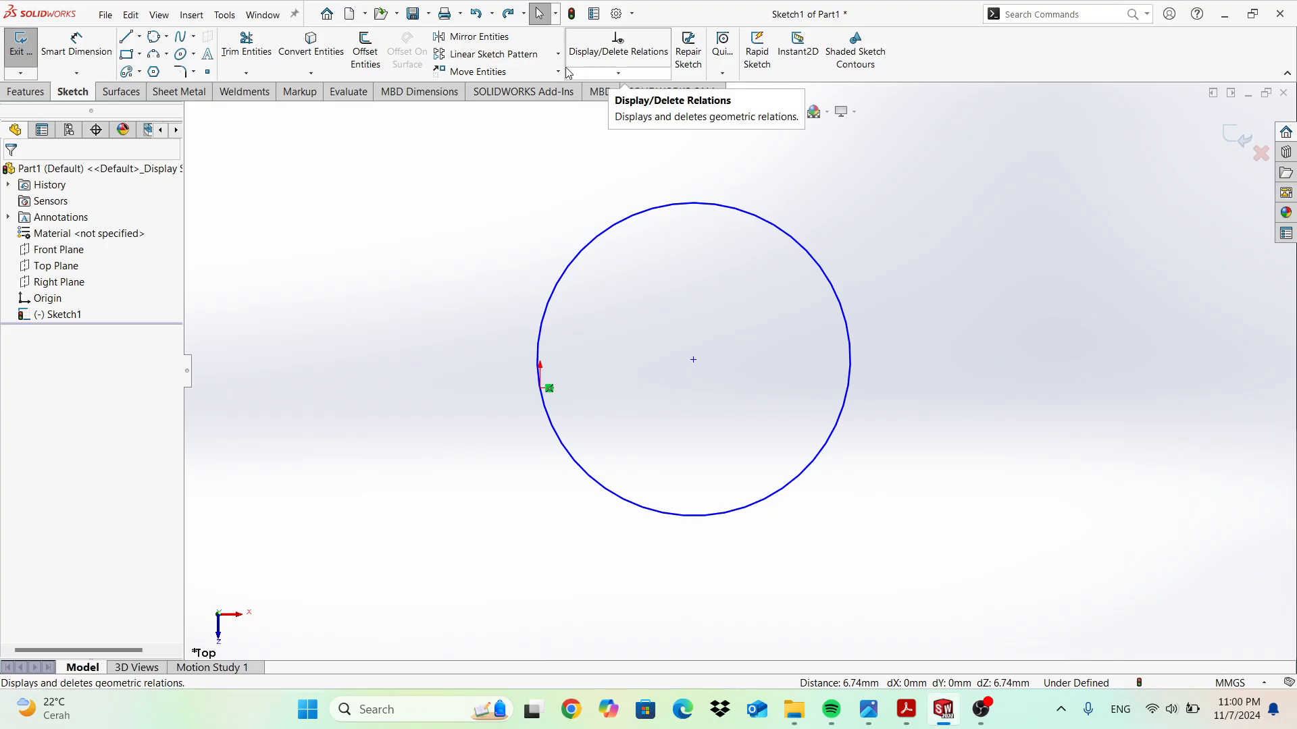
key(ctrl+z)
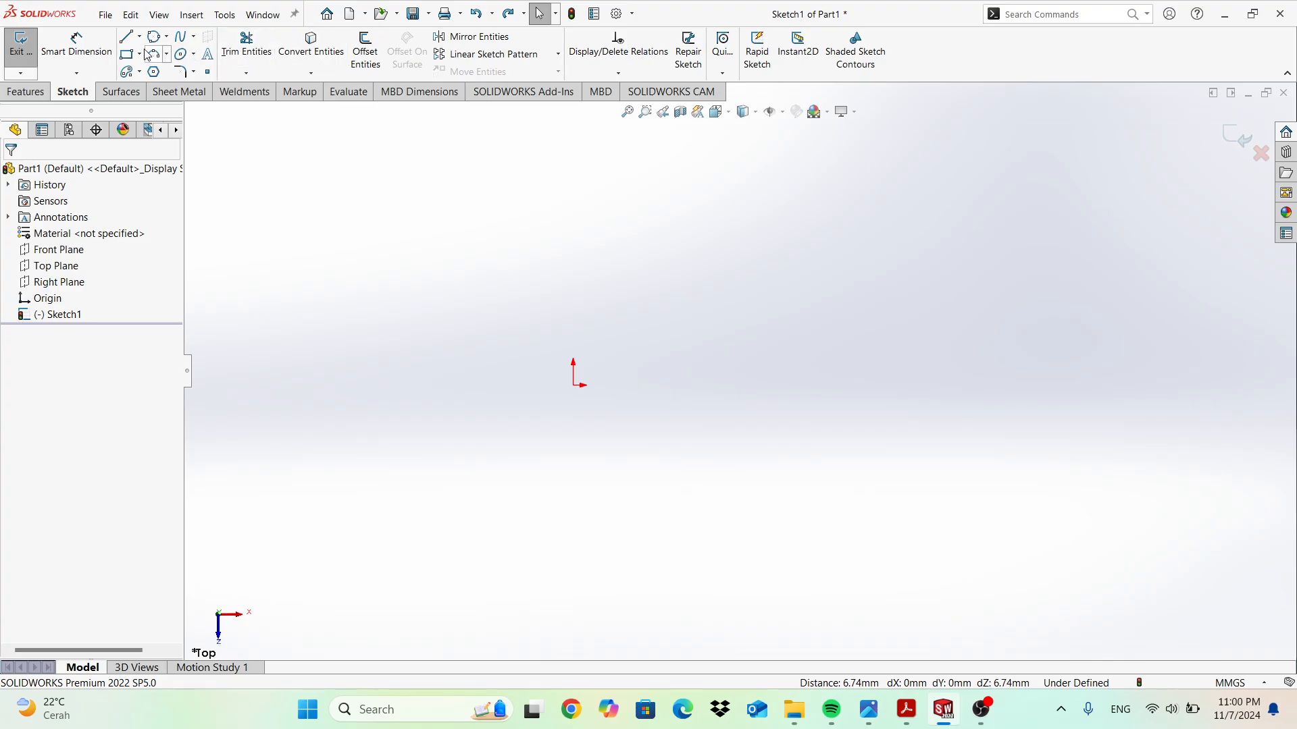
click(573, 385)
key(Escape)
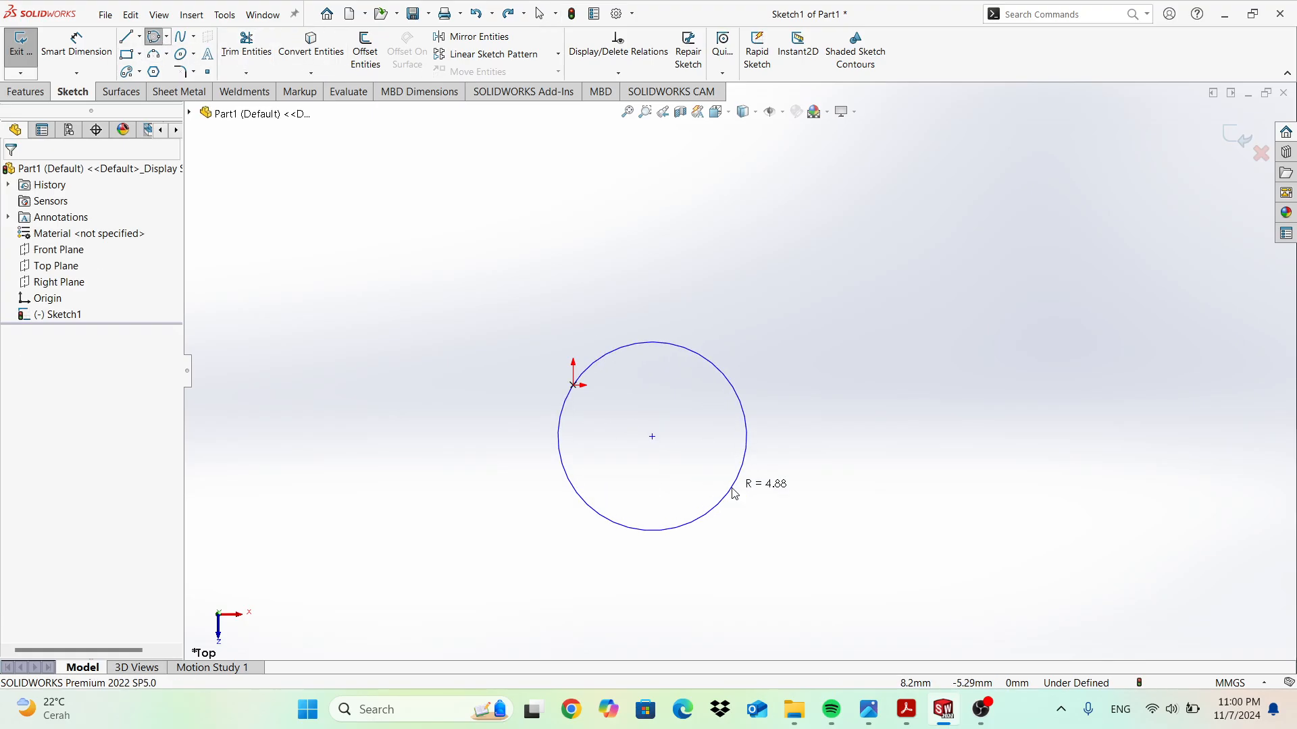
Draw a centre-point circle centred on the origin.
click(166, 36)
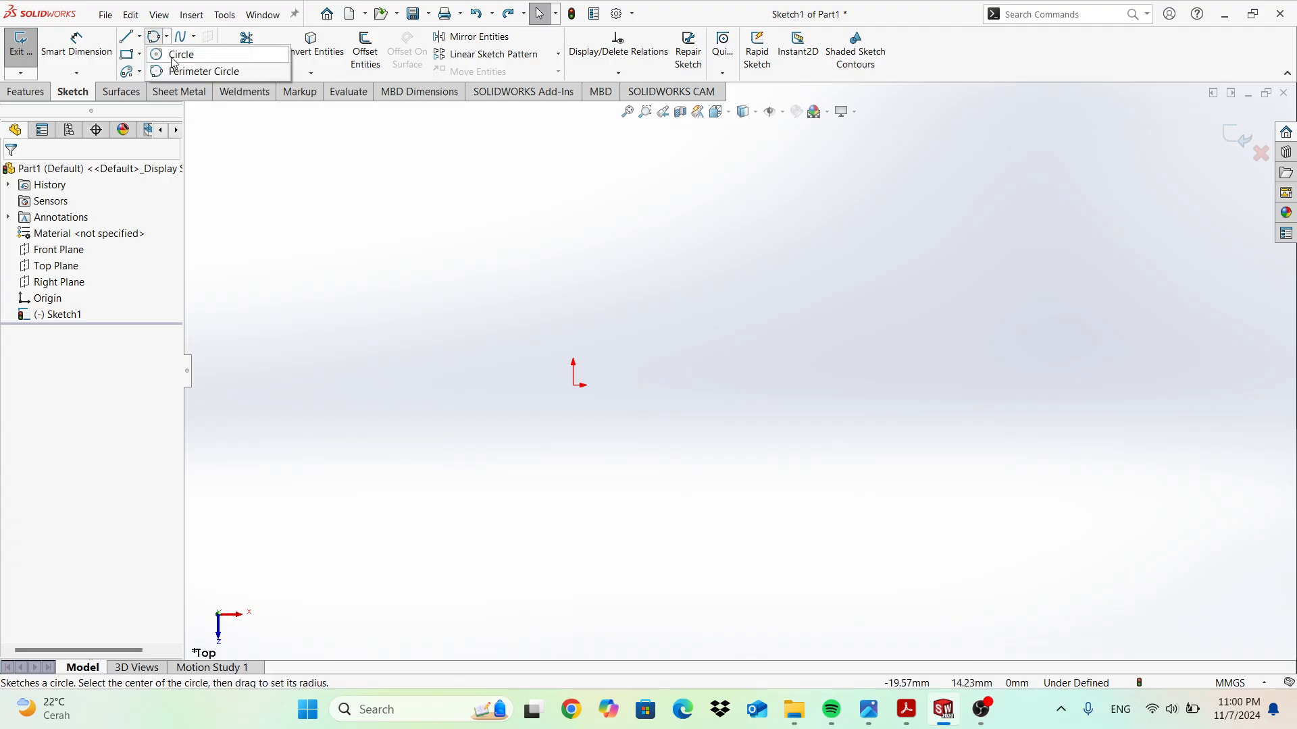
click(170, 55)
click(574, 386)
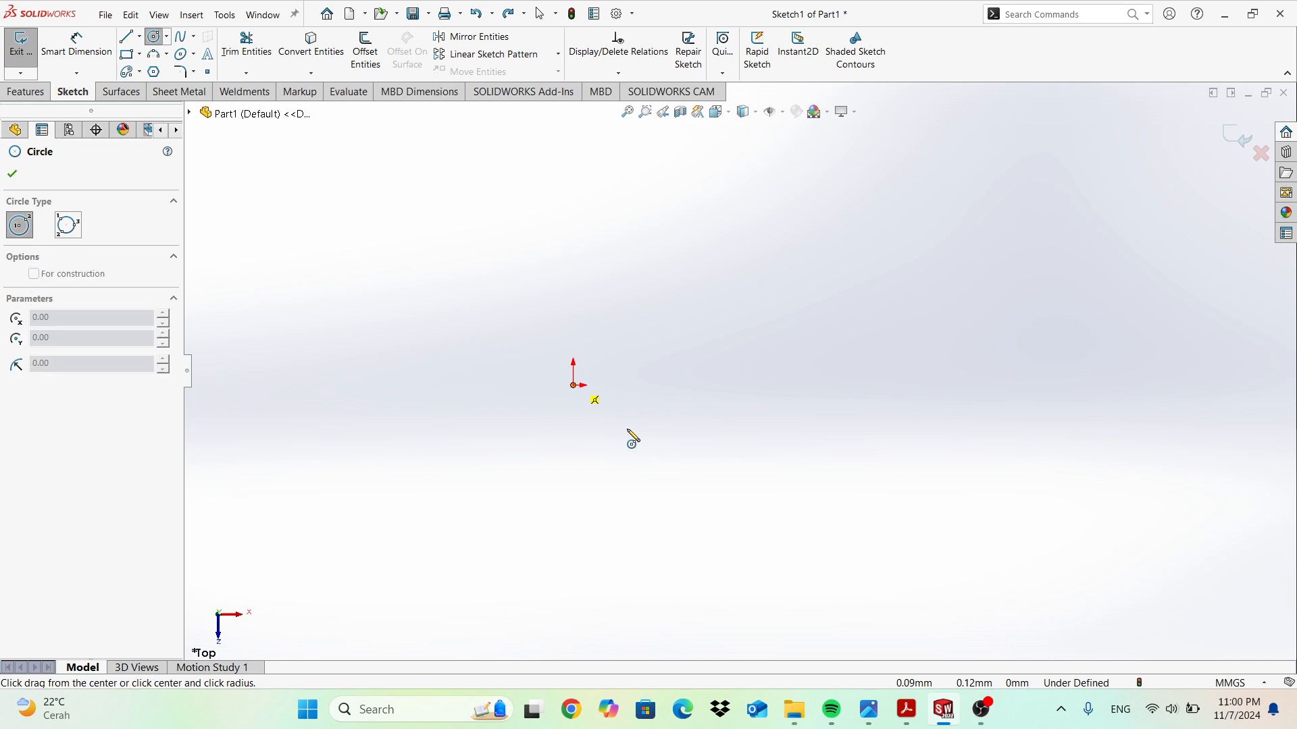
click(723, 506)
key(Escape)
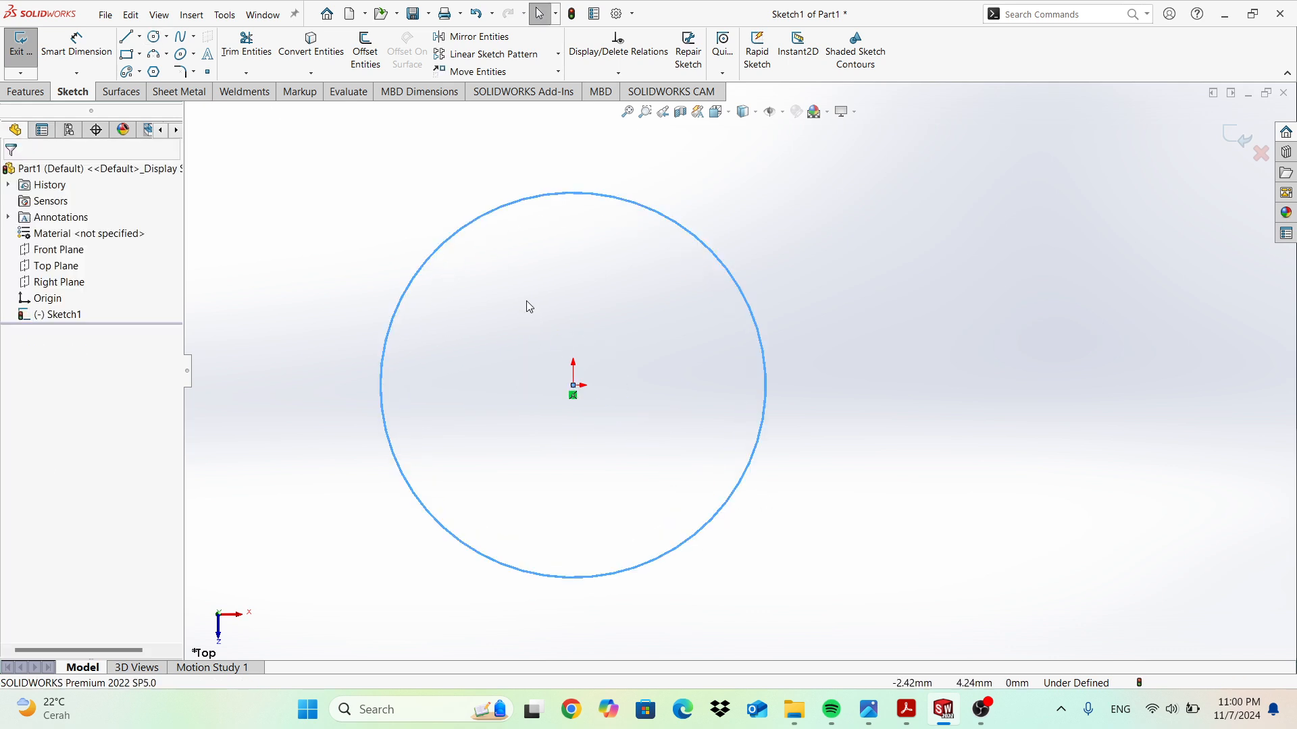
Add a small 2.93 mm-diameter circle centred on the big circle's top point and select it.
click(154, 37)
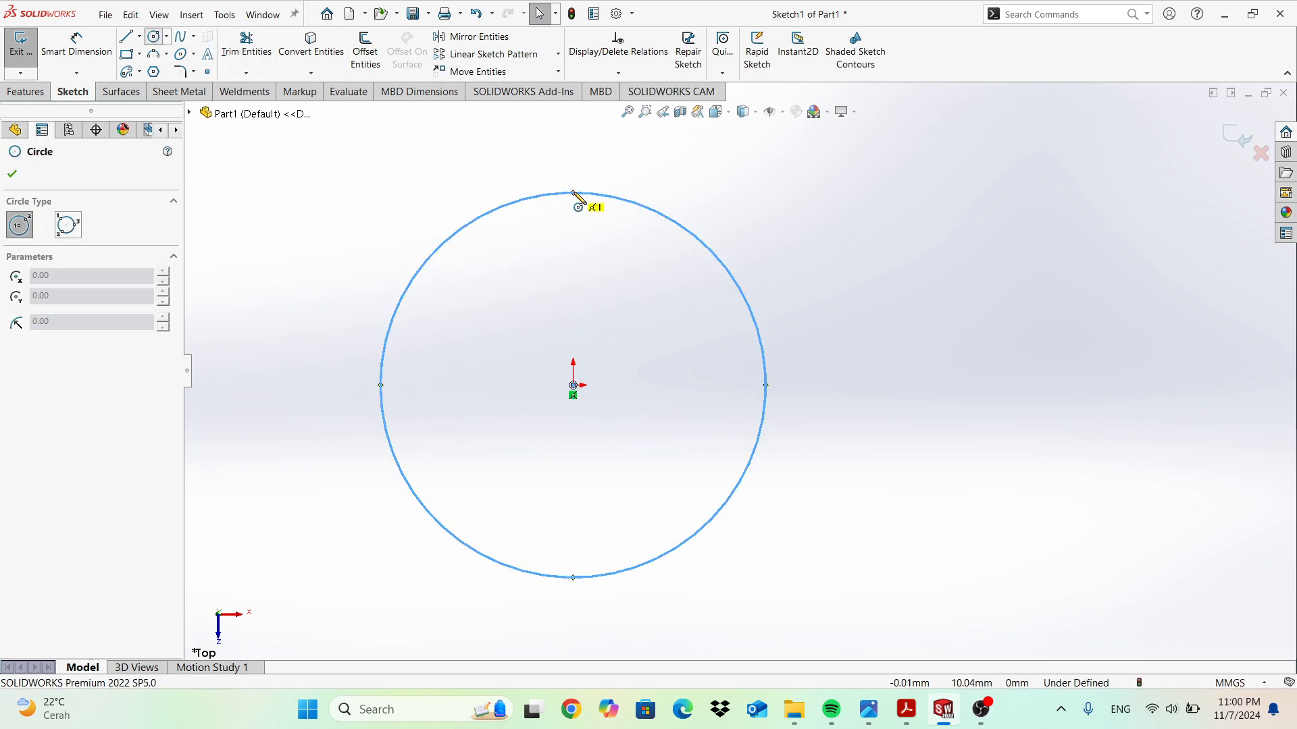
click(572, 194)
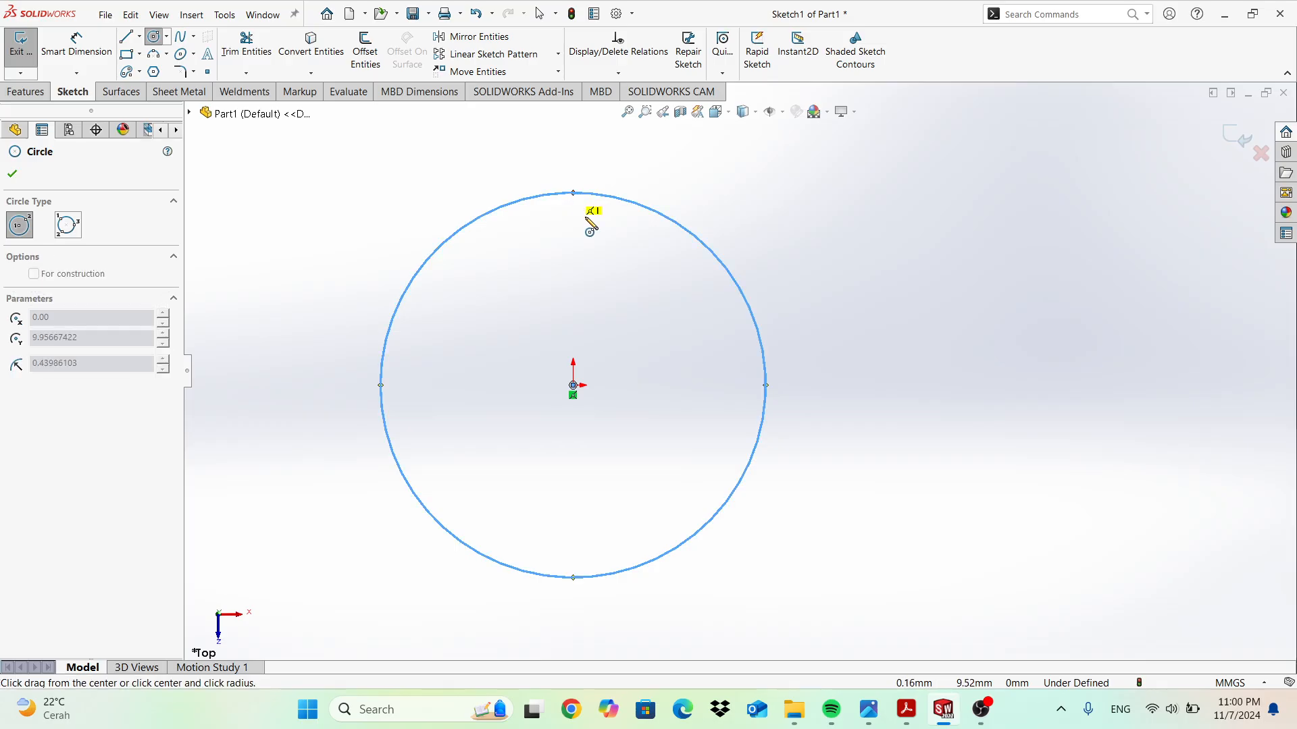
click(588, 217)
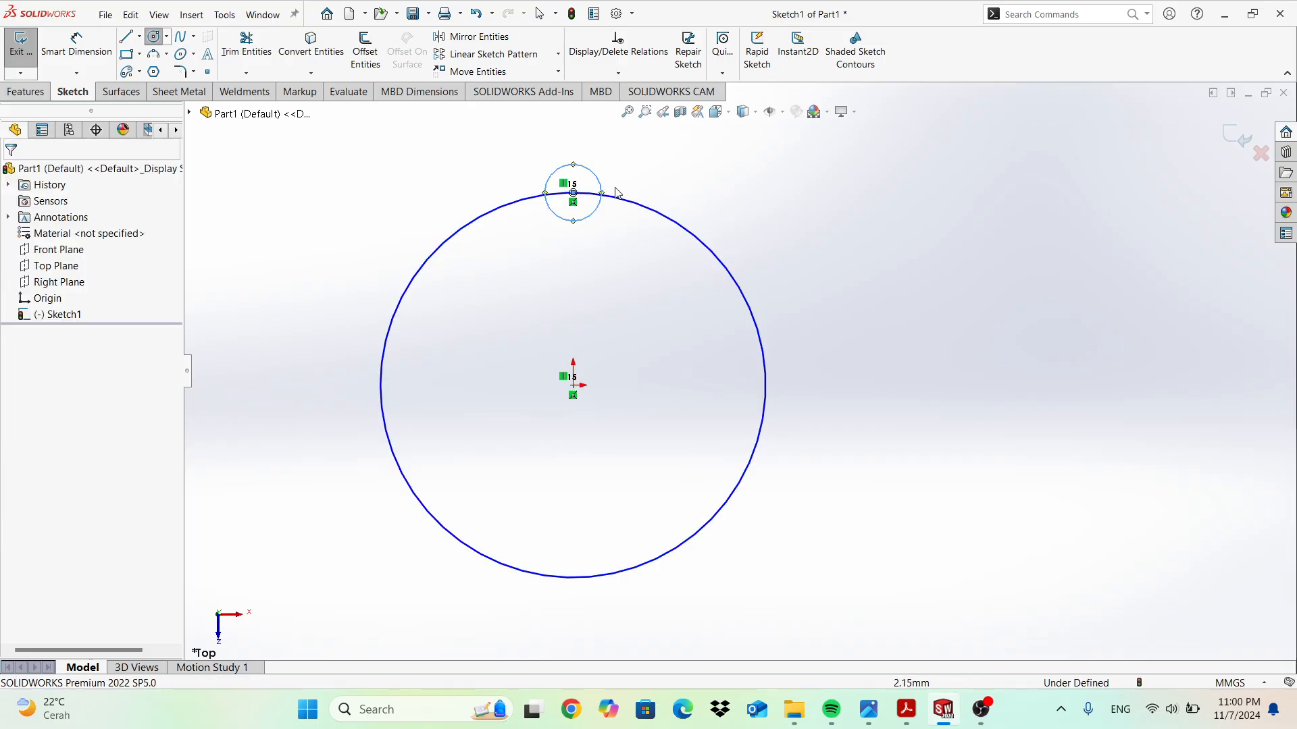
key(Escape)
key(Escape)
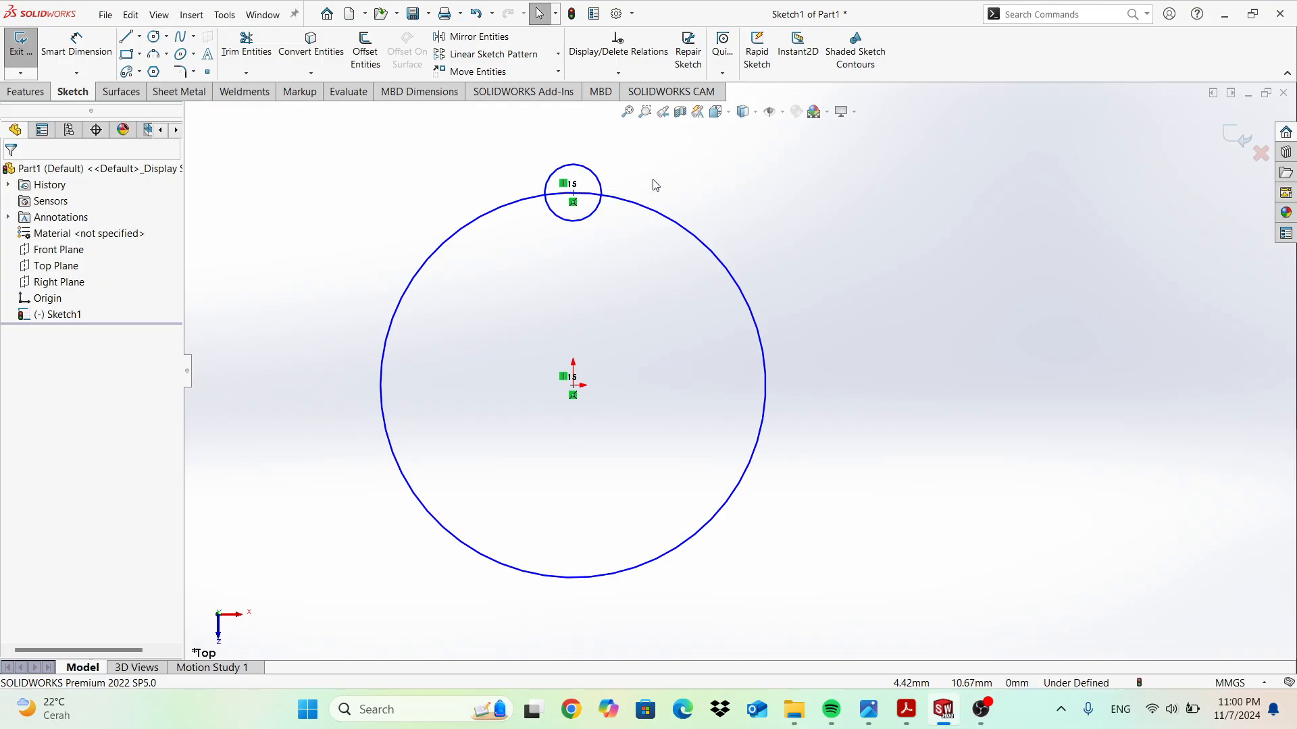
click(601, 193)
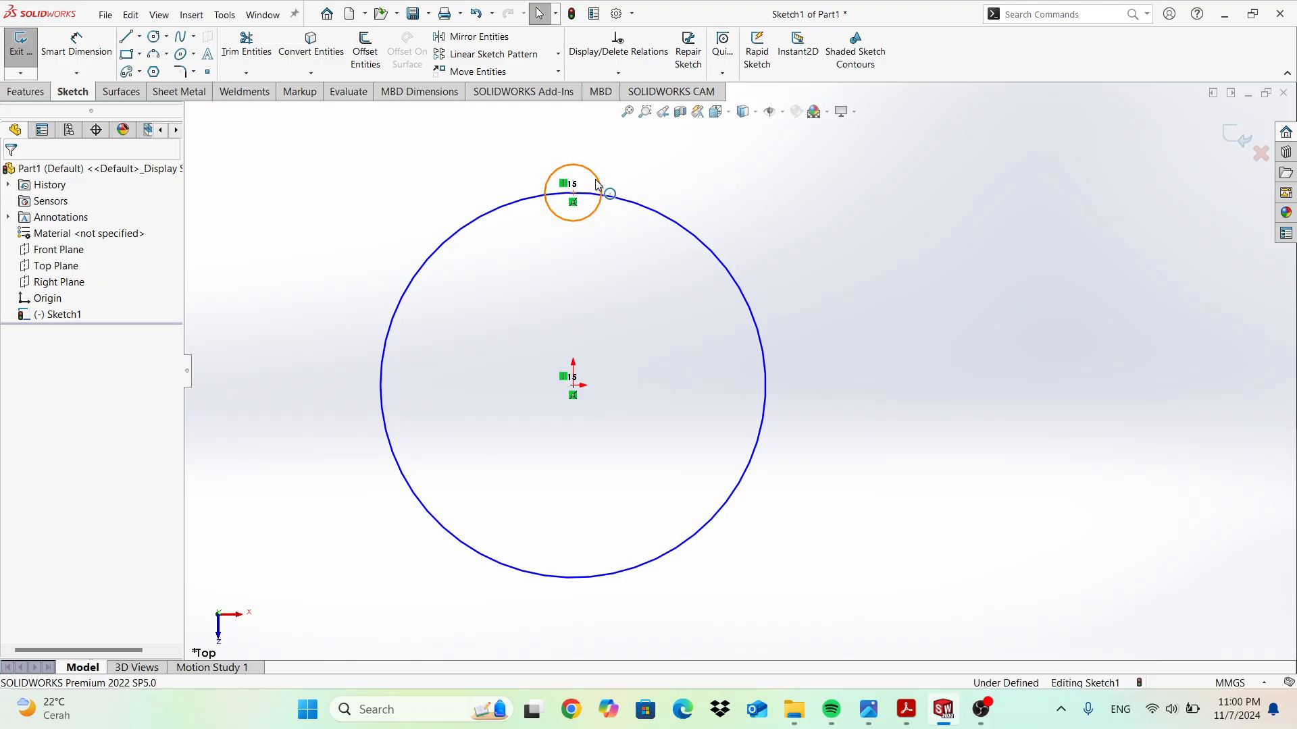
Circular-pattern the small circle six times around the origin, then undo the pattern.
click(557, 55)
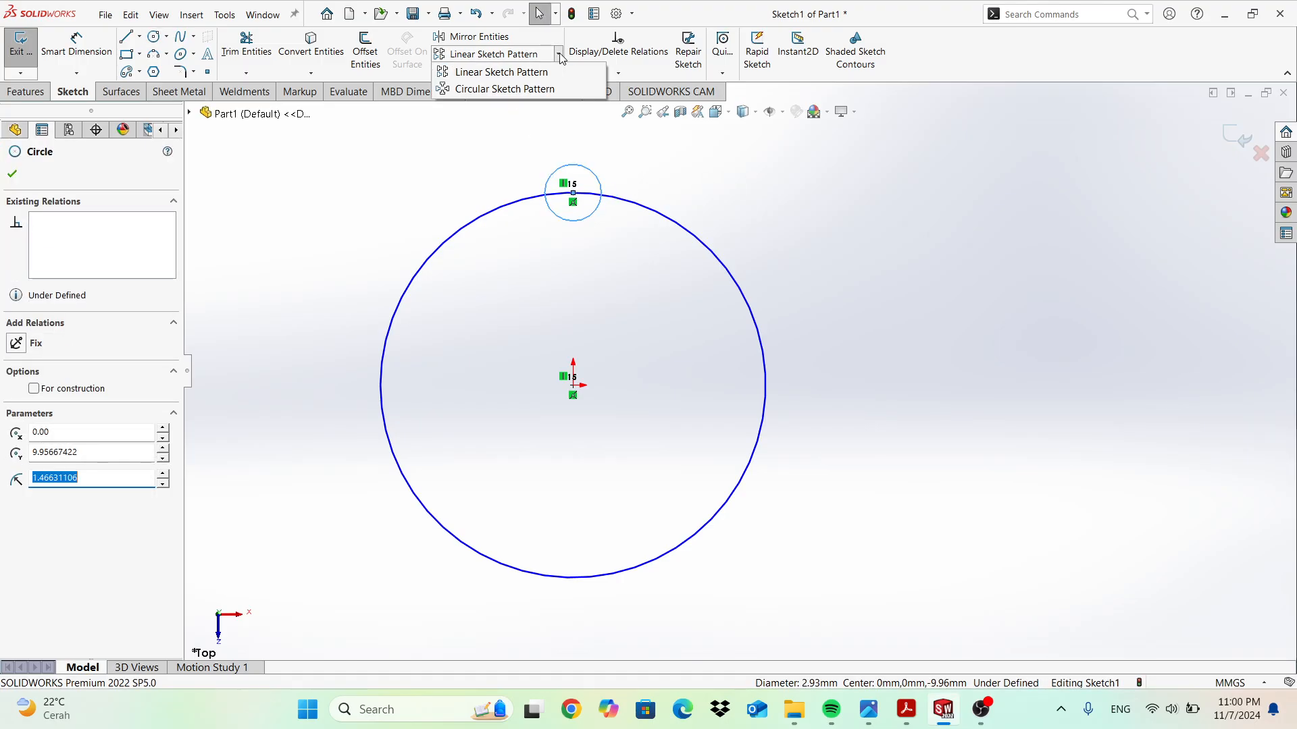
click(539, 90)
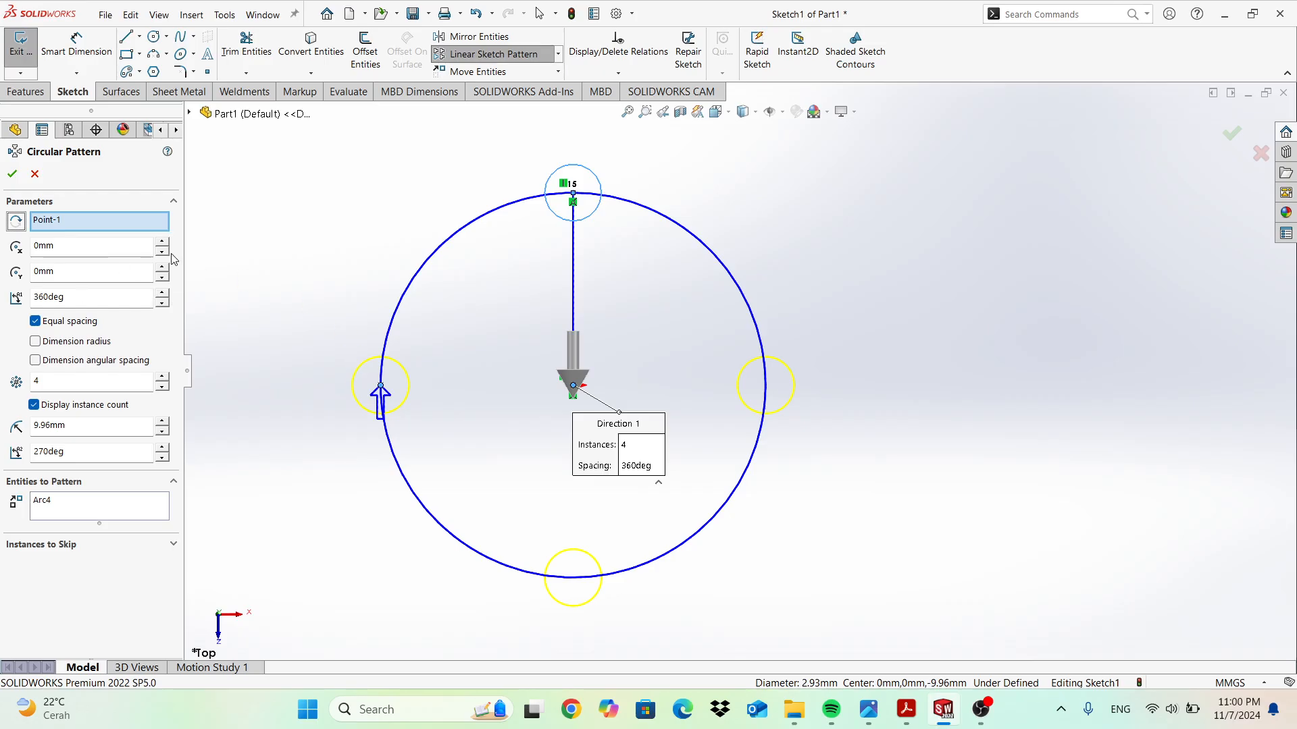
click(163, 377)
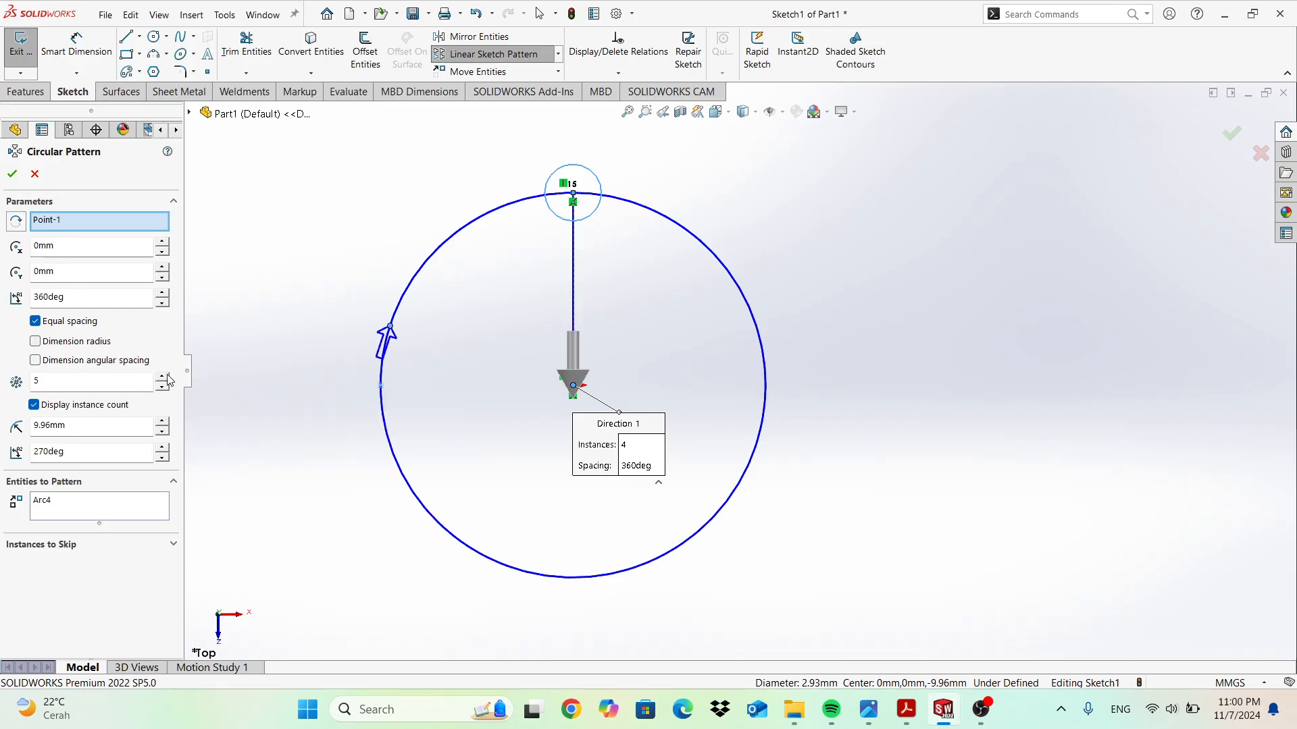
click(163, 377)
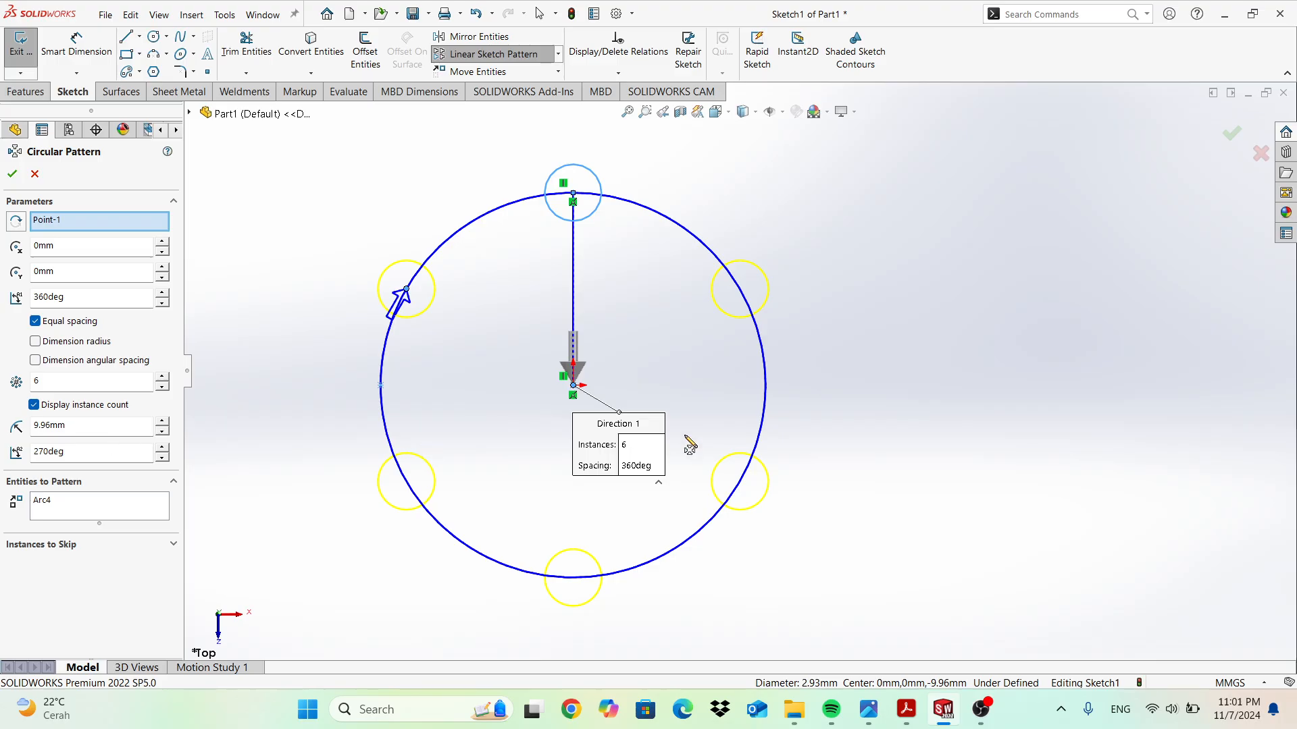
click(11, 174)
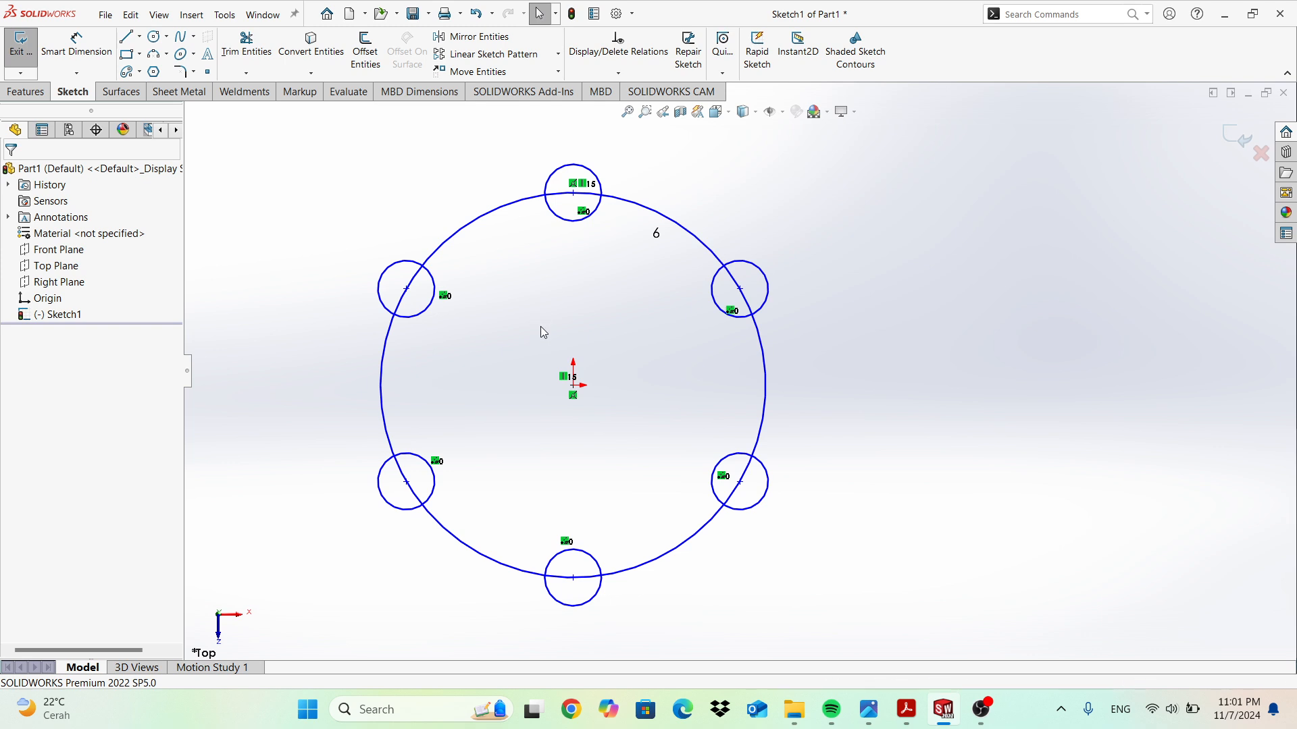
key(ctrl+z)
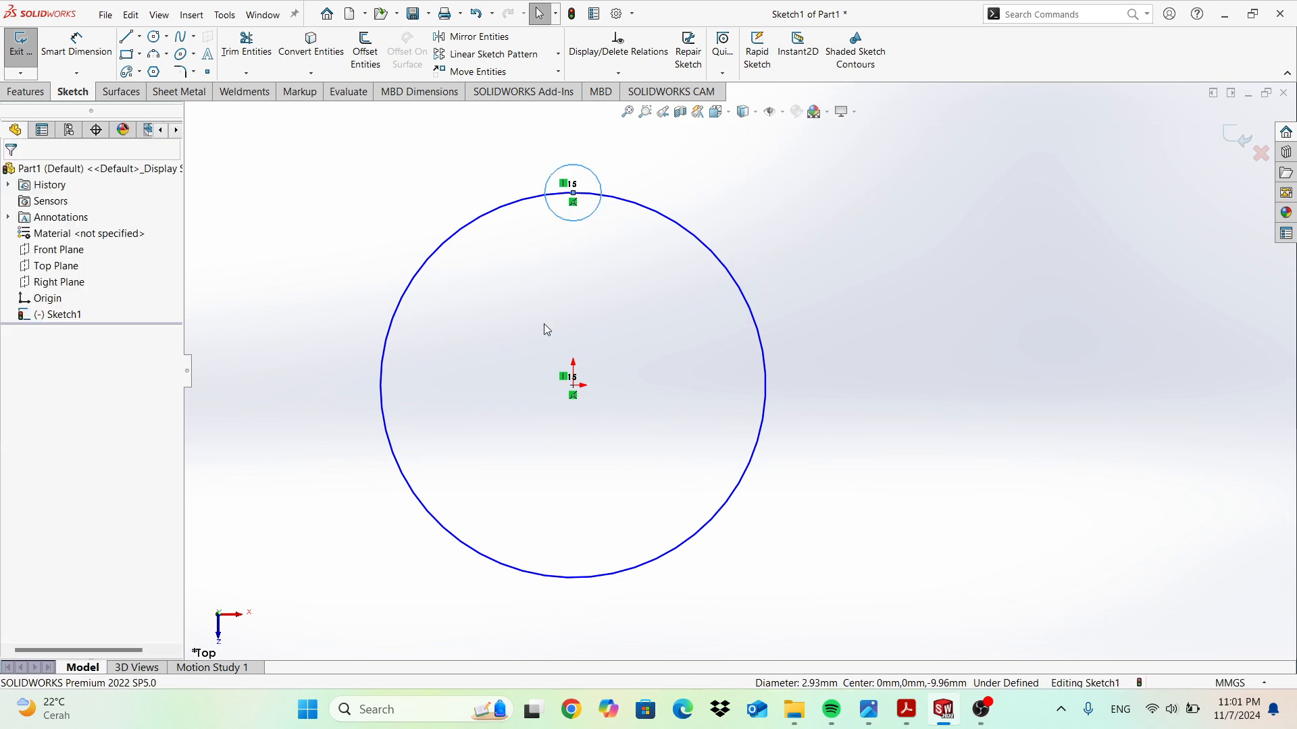
Remove both circles and draw a corner rectangle about 10.92 by 3.44 mm from the origin.
key(ctrl+z)
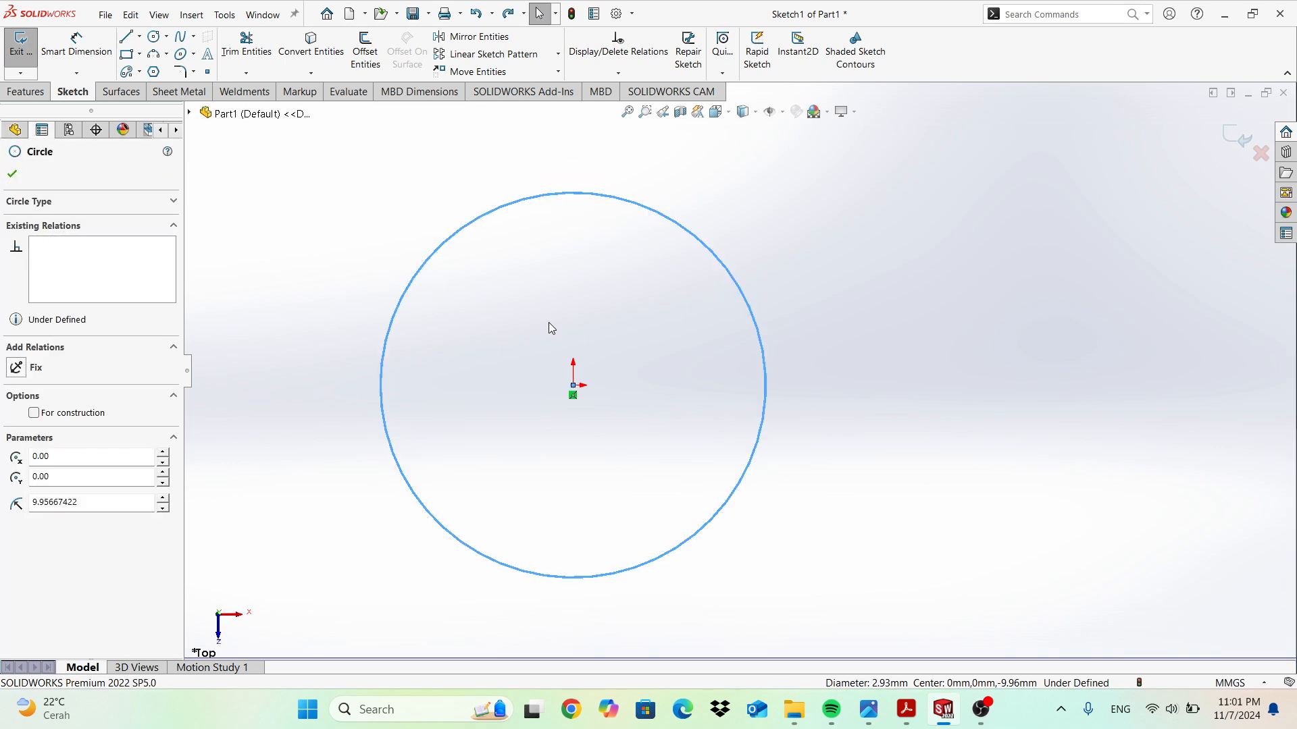
key(ctrl+z)
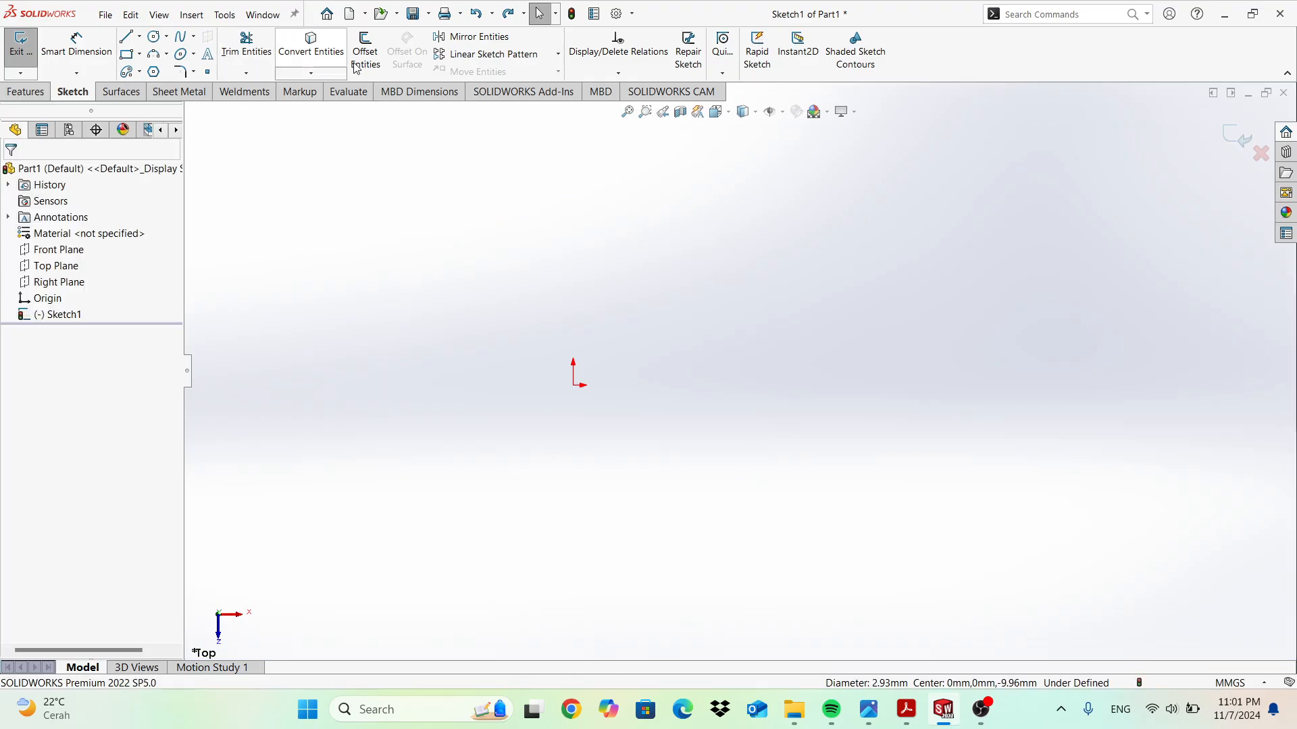
click(573, 385)
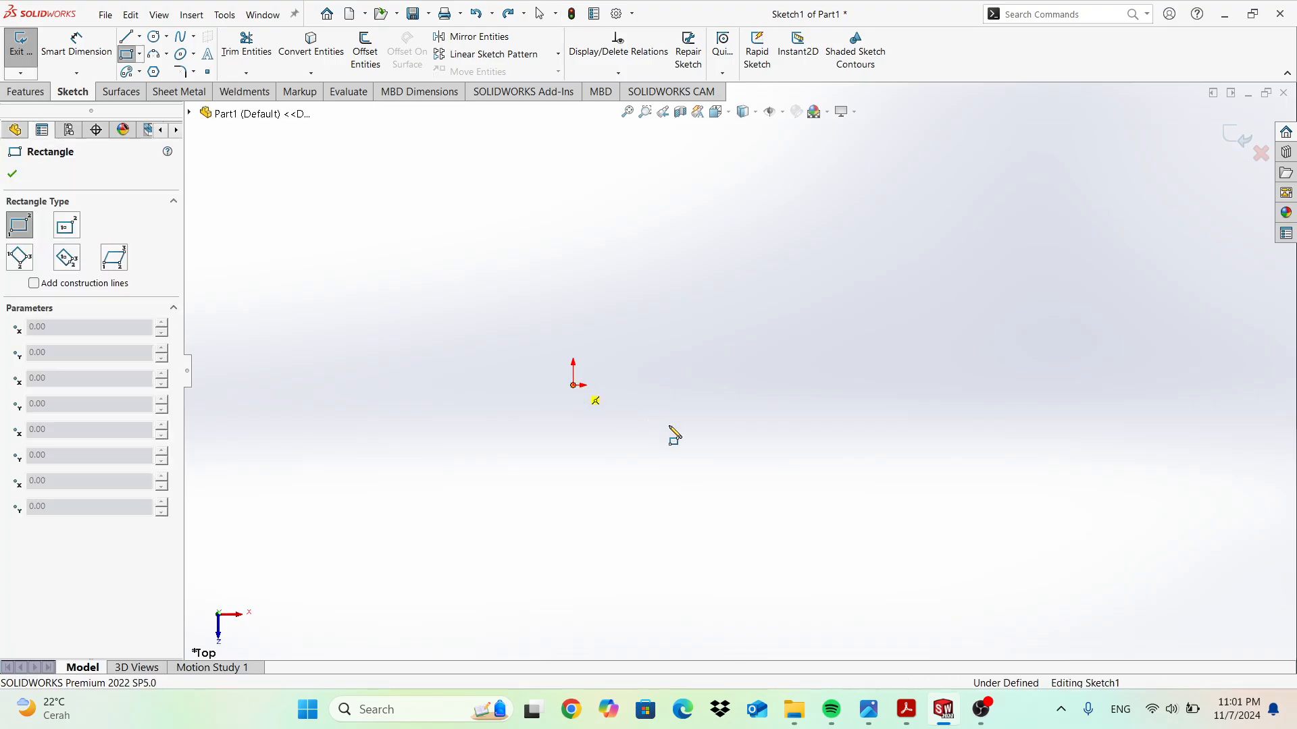
click(785, 451)
key(Escape)
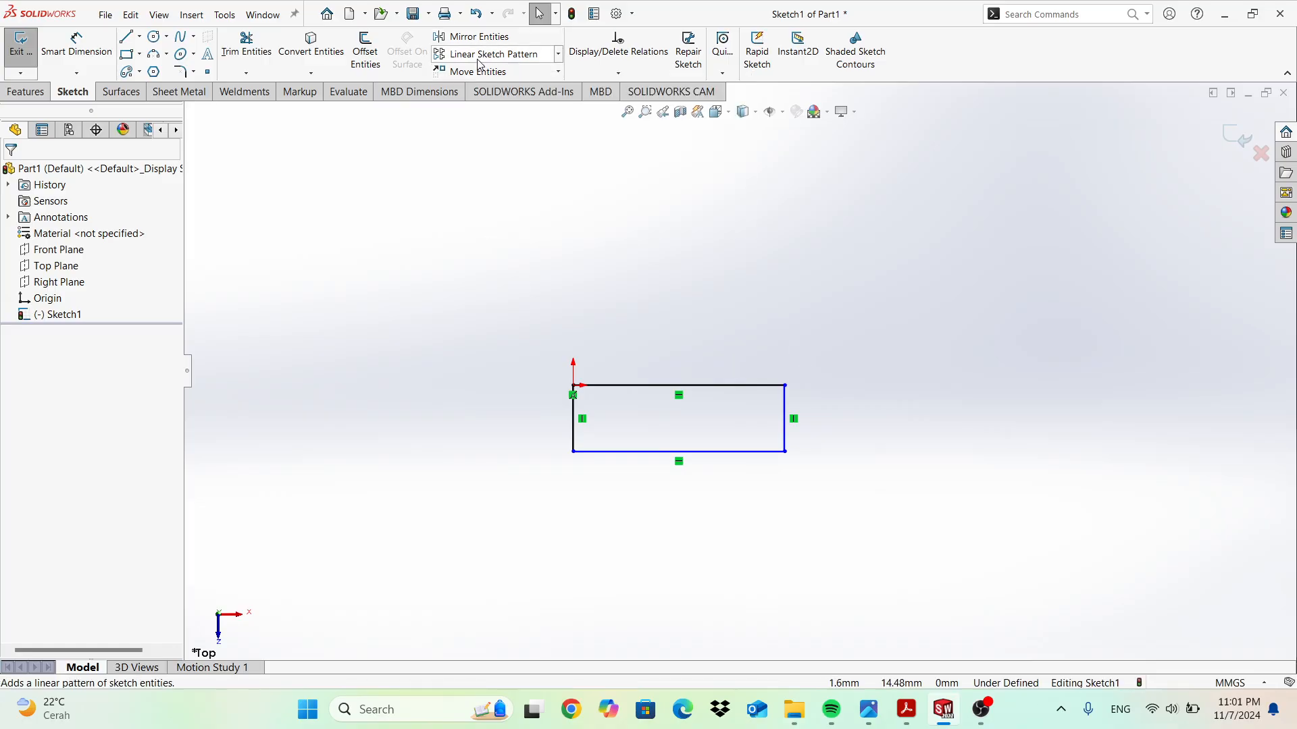
Start a linear sketch pattern with the rectangle's four edges selected.
click(504, 60)
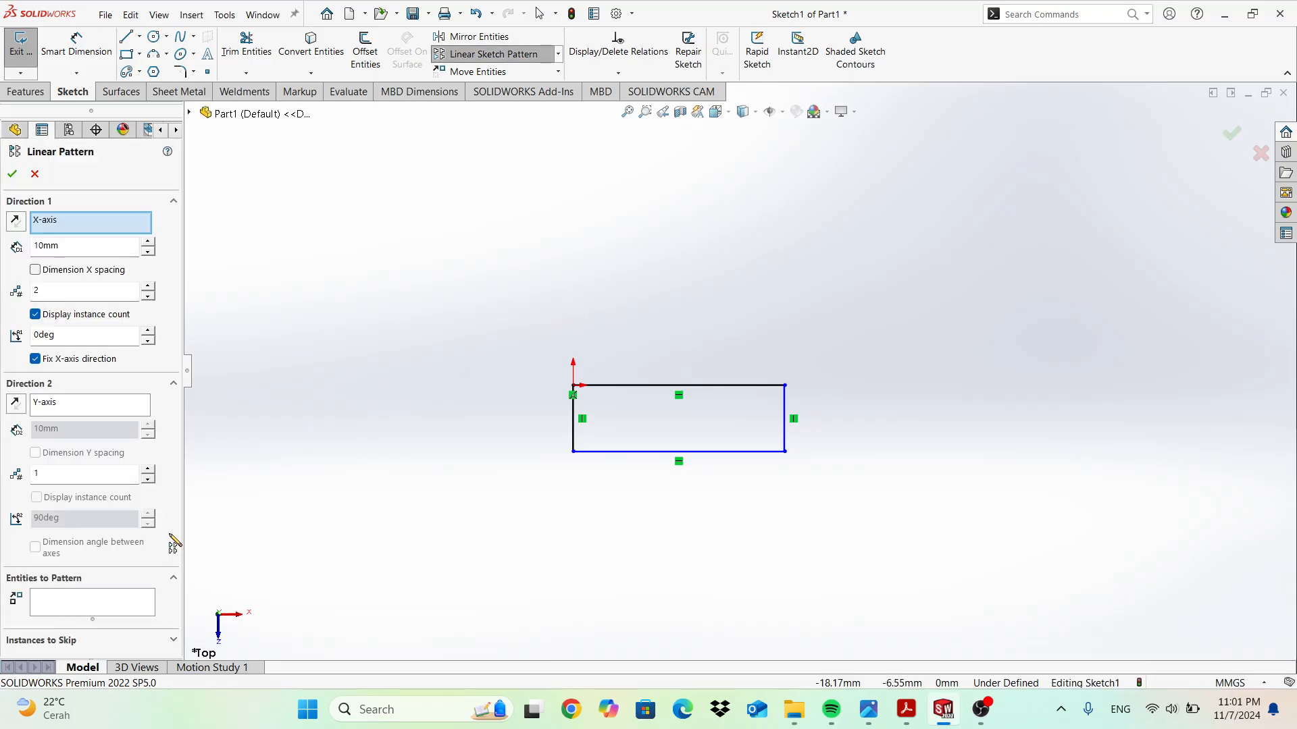
click(131, 603)
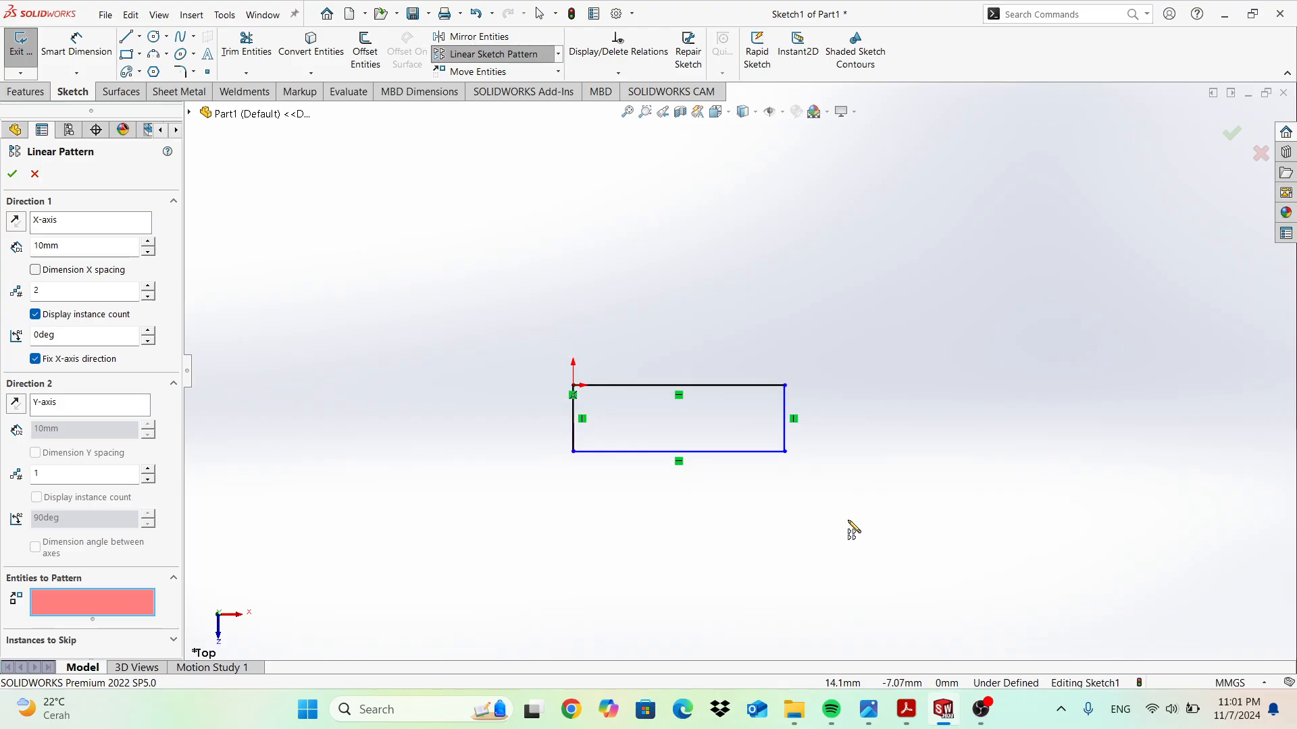
click(718, 386)
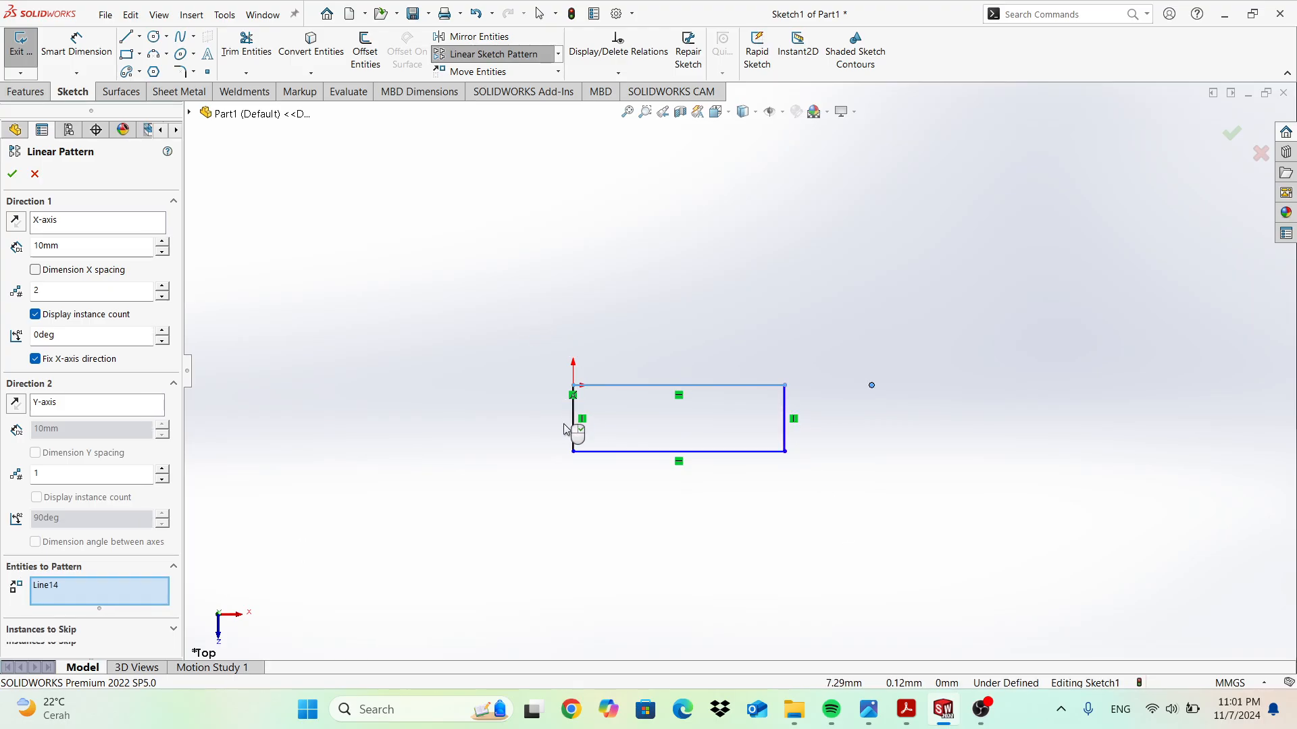
click(574, 426)
click(648, 451)
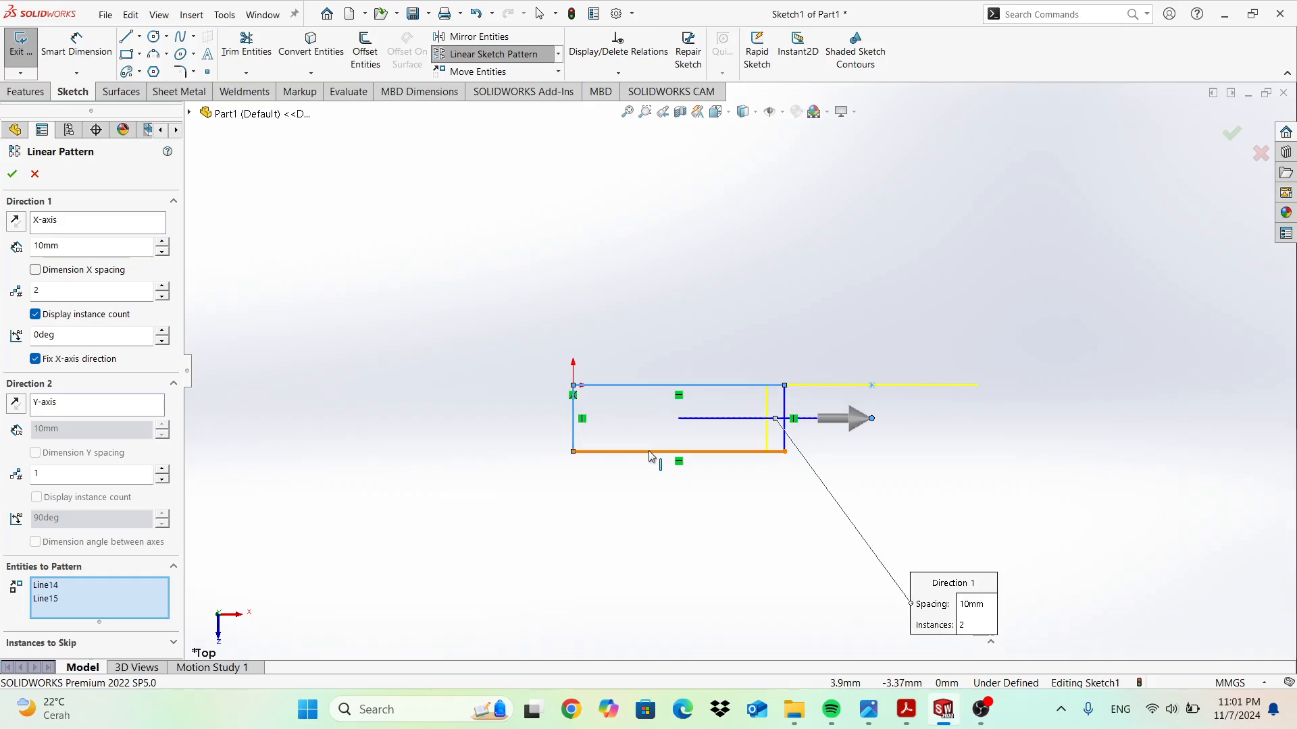
click(785, 408)
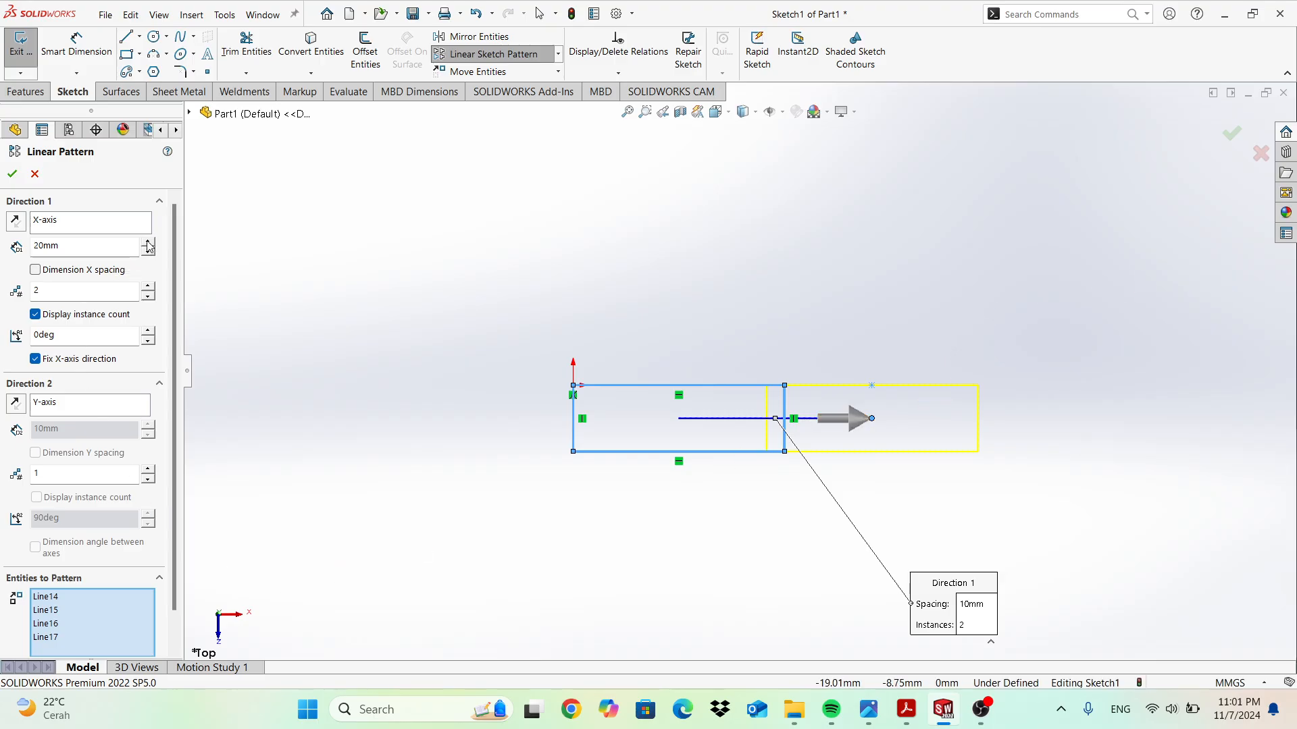
Pattern 3 columns 20 mm apart and 2 rows 10 mm apart, and confirm.
click(145, 288)
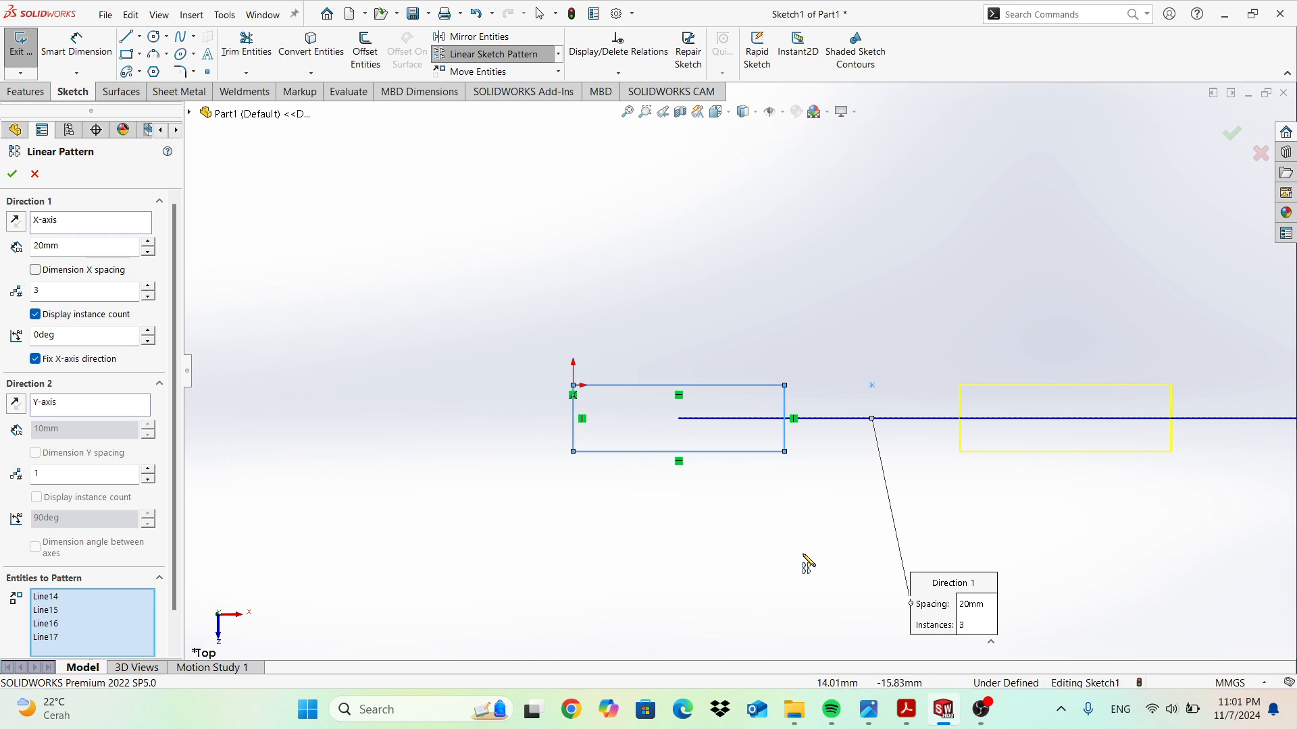
scroll(994, 456, up, 3)
scroll(995, 461, down, 6)
scroll(990, 443, up, 3)
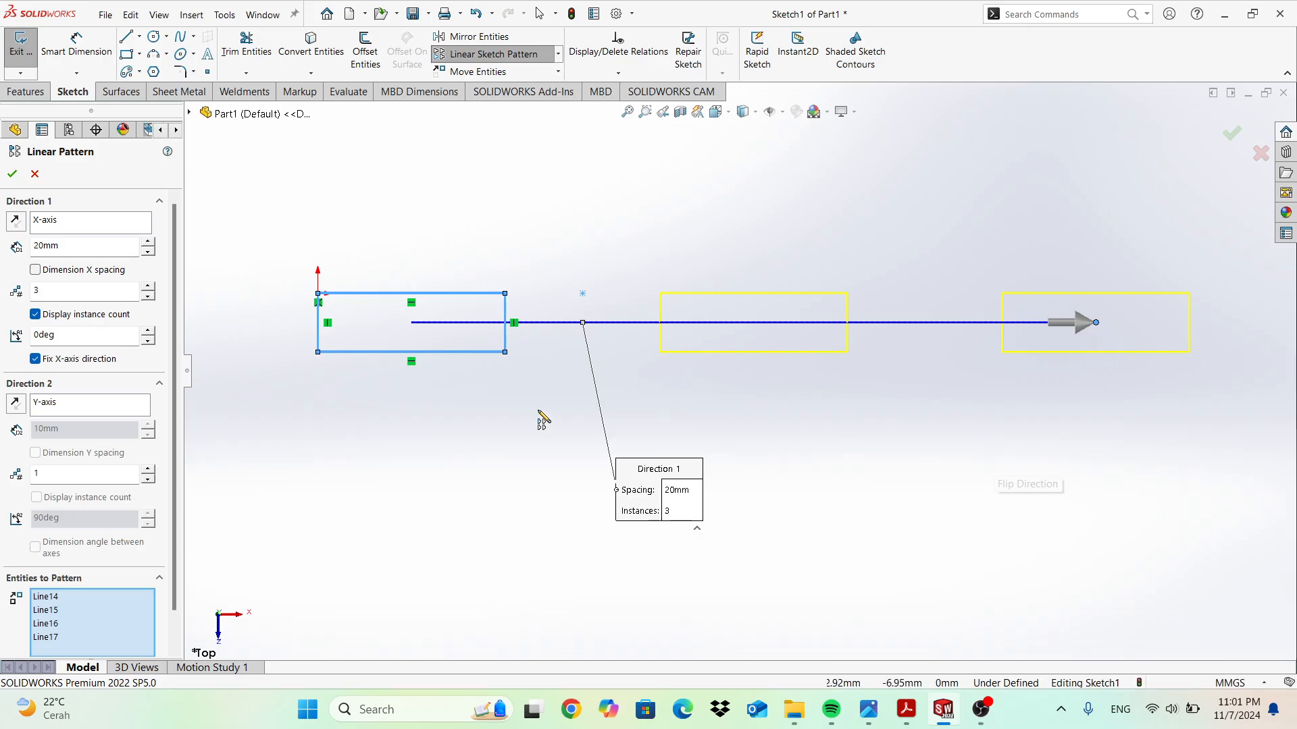
scroll(510, 373, up, 1)
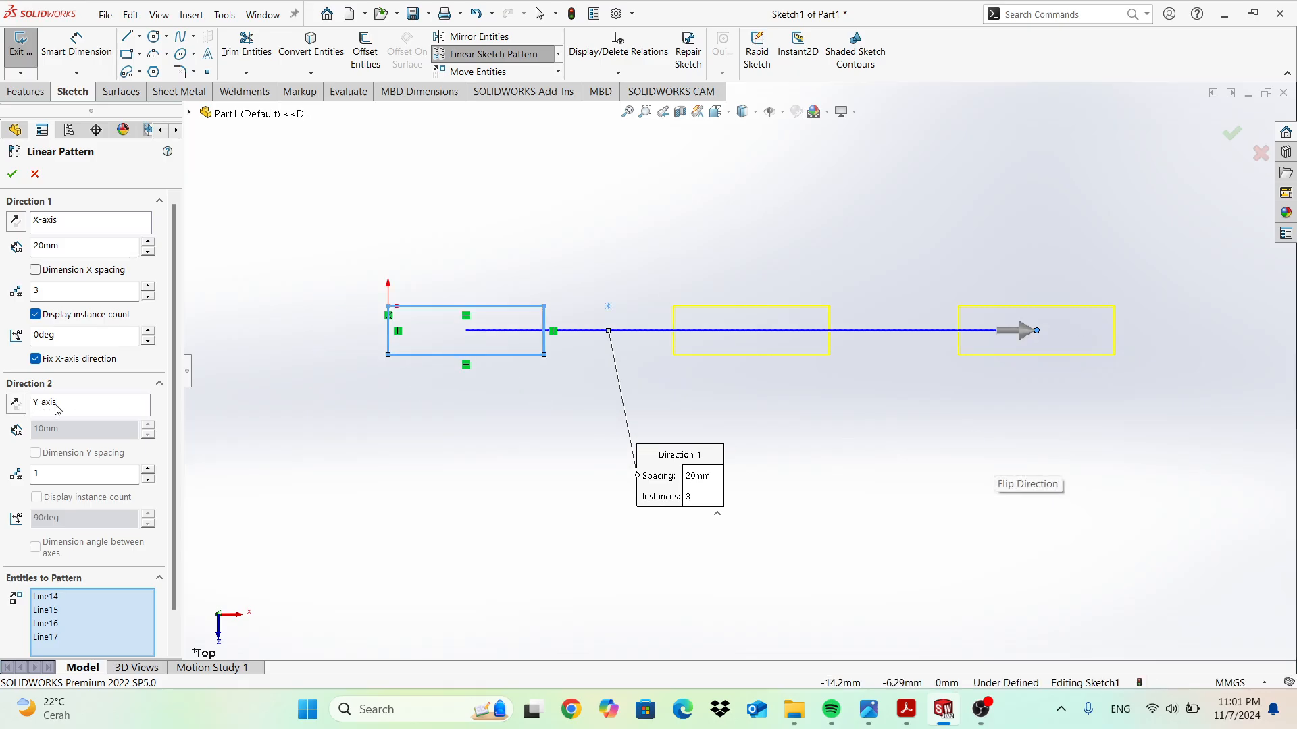
click(147, 471)
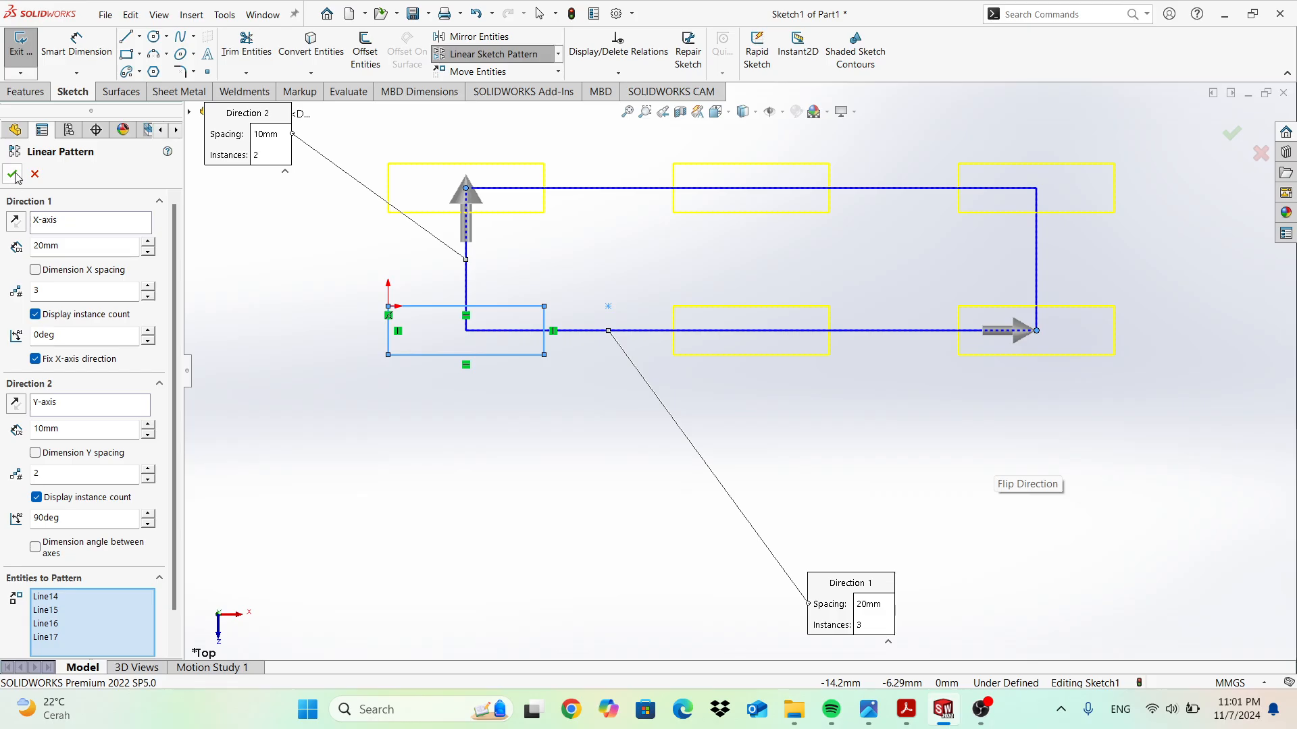
key(Return)
scroll(649, 260, up, 3)
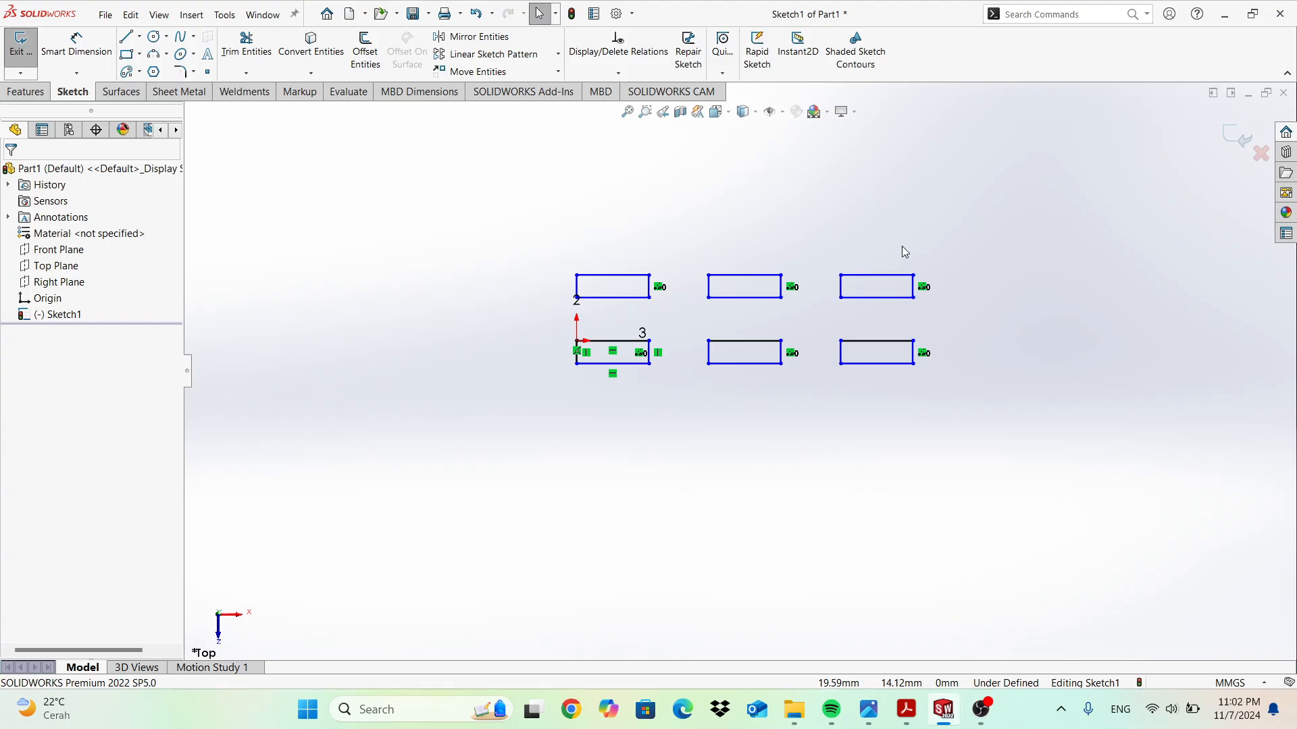
scroll(856, 283, down, 1)
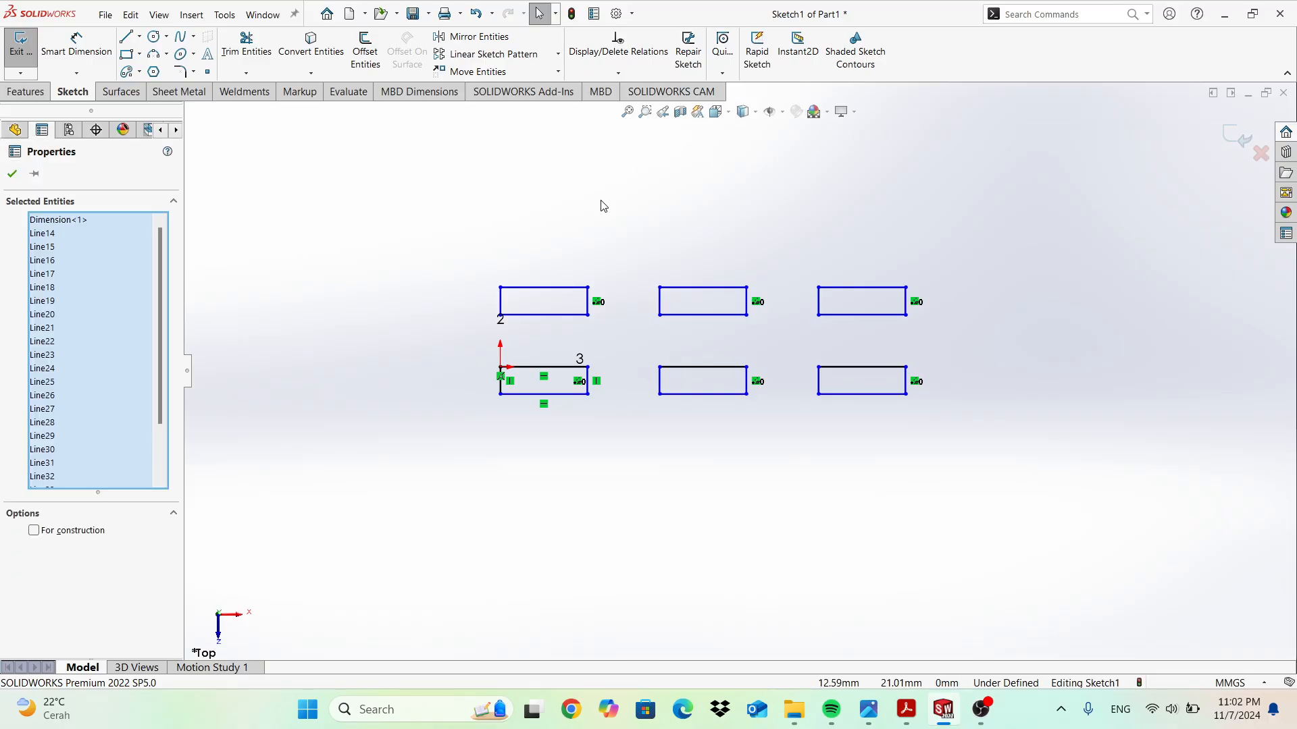
Delete all six rectangles and draw a line from the origin with a Horizontal relation.
key(Delete)
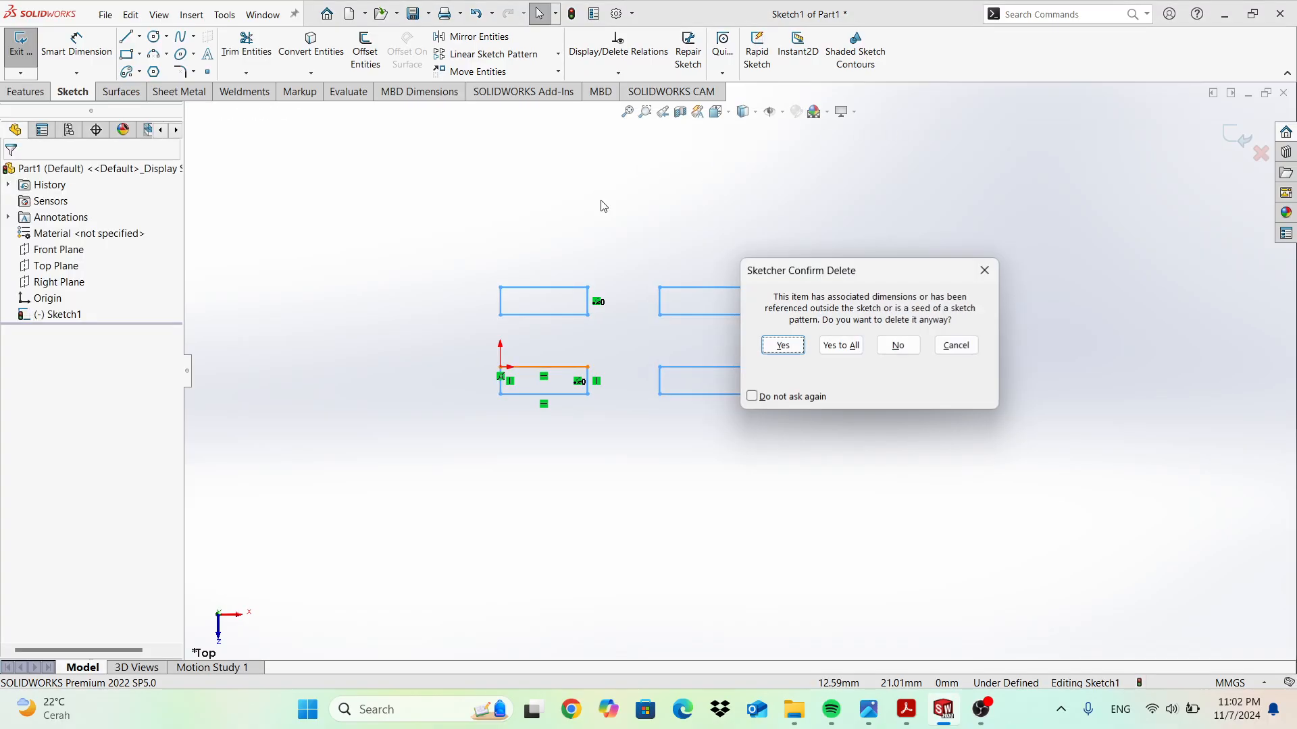
click(841, 345)
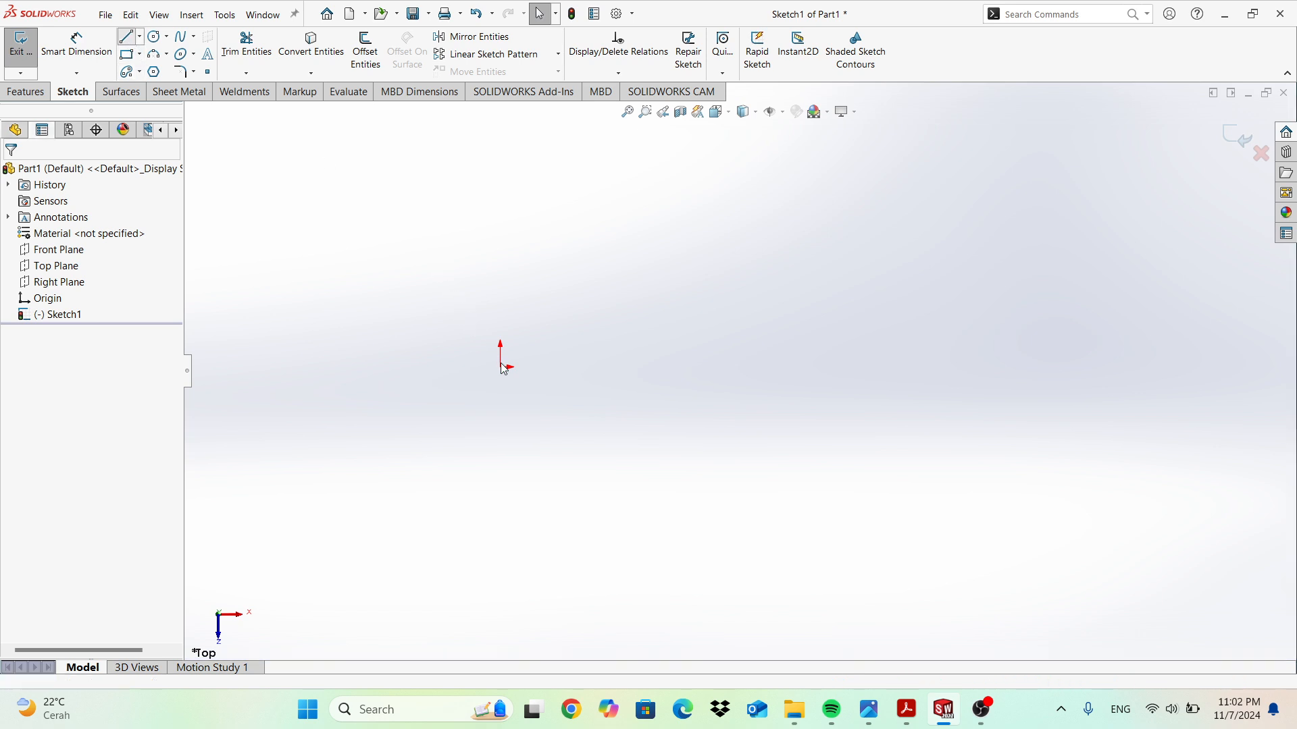
key(l)
drag(500, 367, 819, 363)
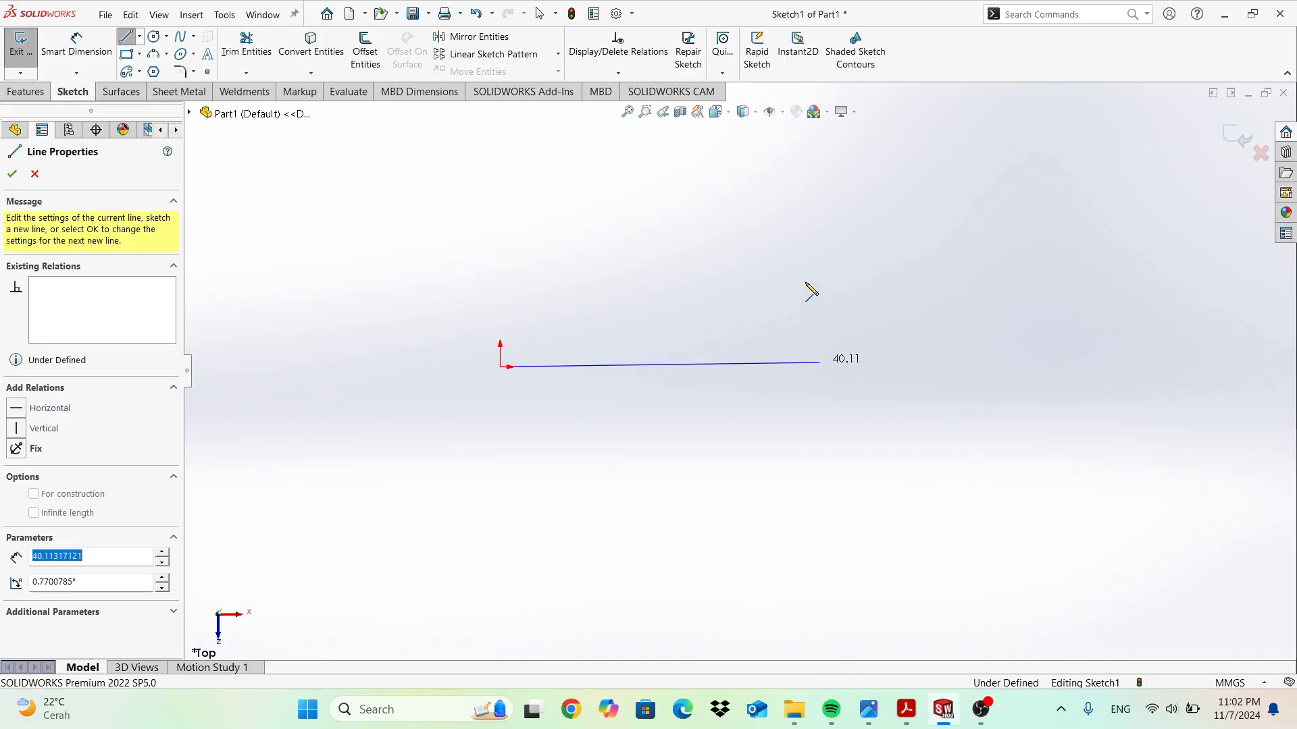
key(Escape)
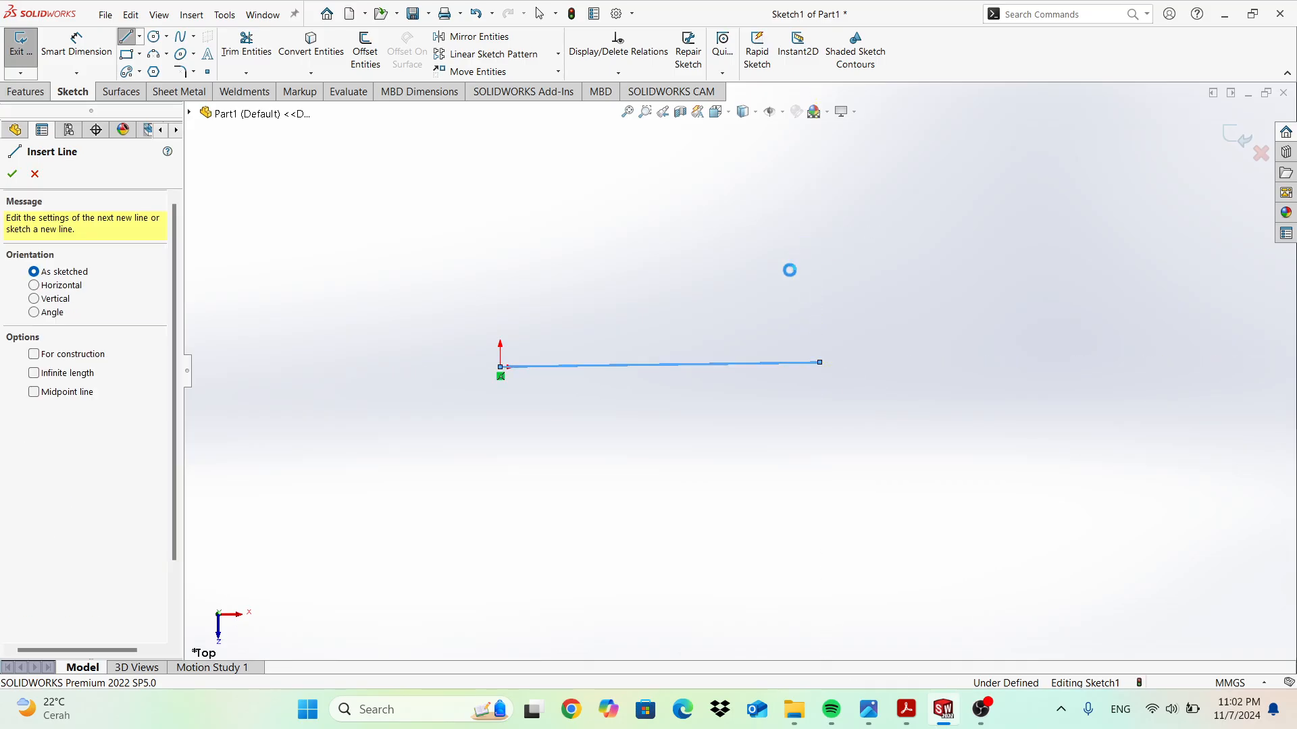
key(Escape)
click(590, 371)
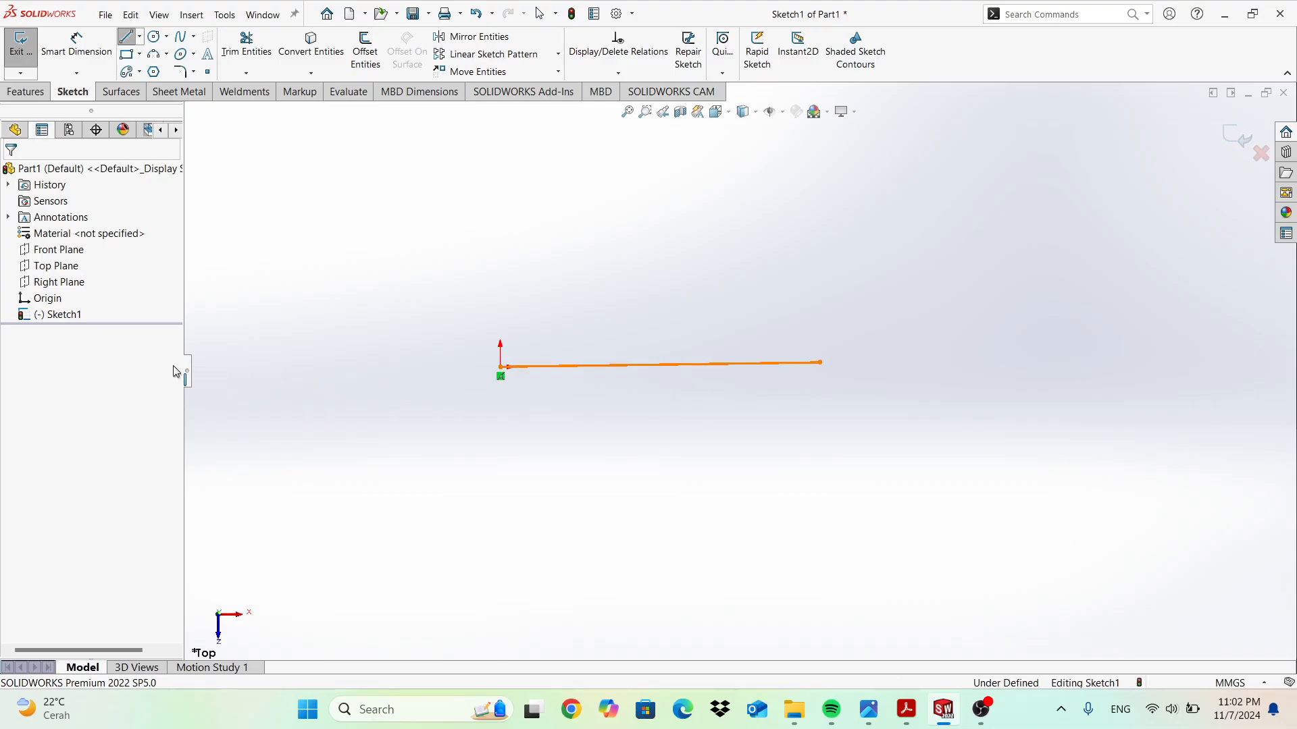
click(15, 347)
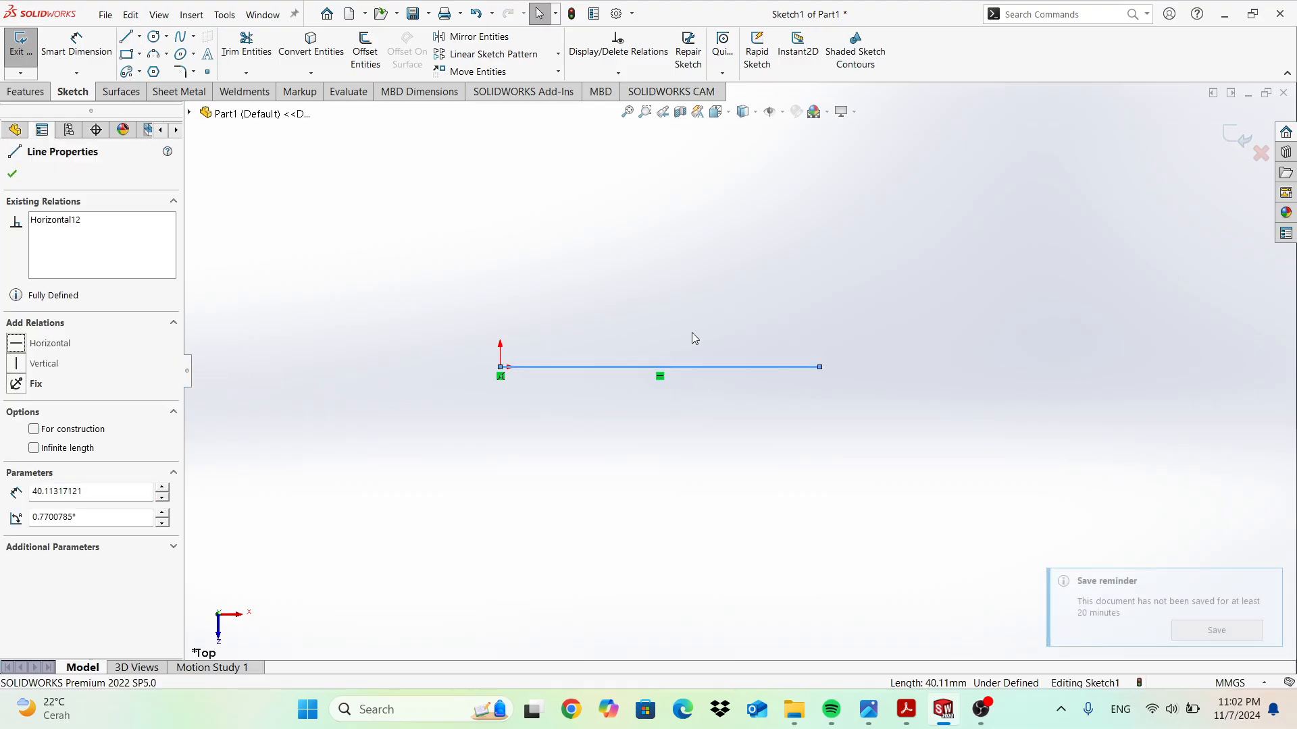
Draw three more lines closing a rectangle about 40 by 12.7 mm at the origin.
key(l)
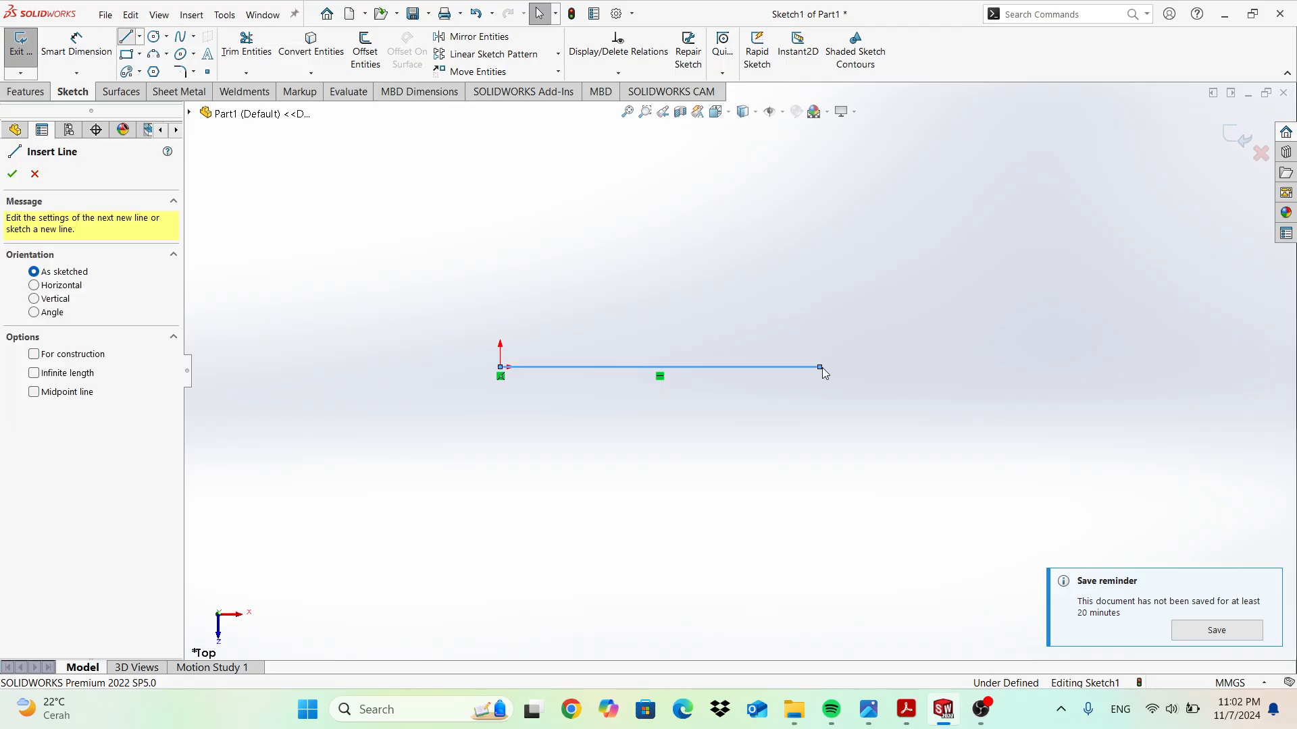
click(819, 252)
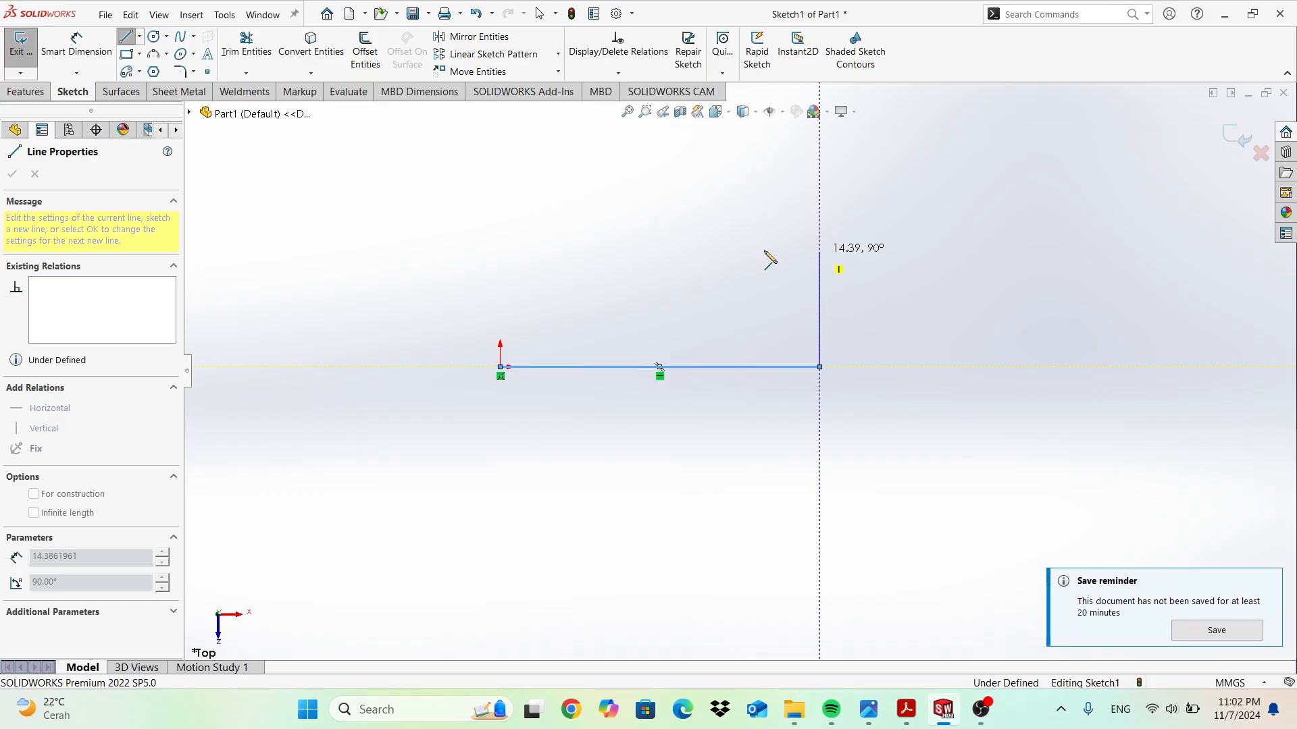
click(501, 253)
click(501, 367)
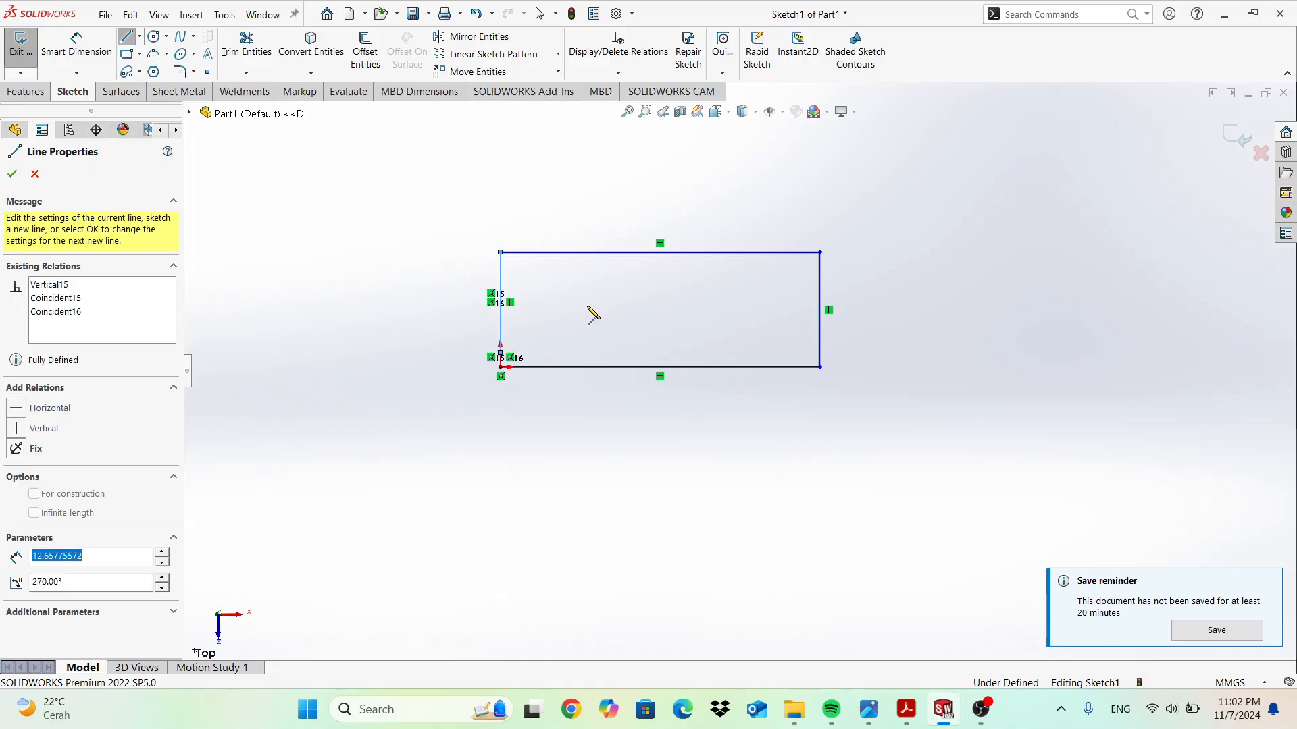
key(Escape)
scroll(751, 336, down, 3)
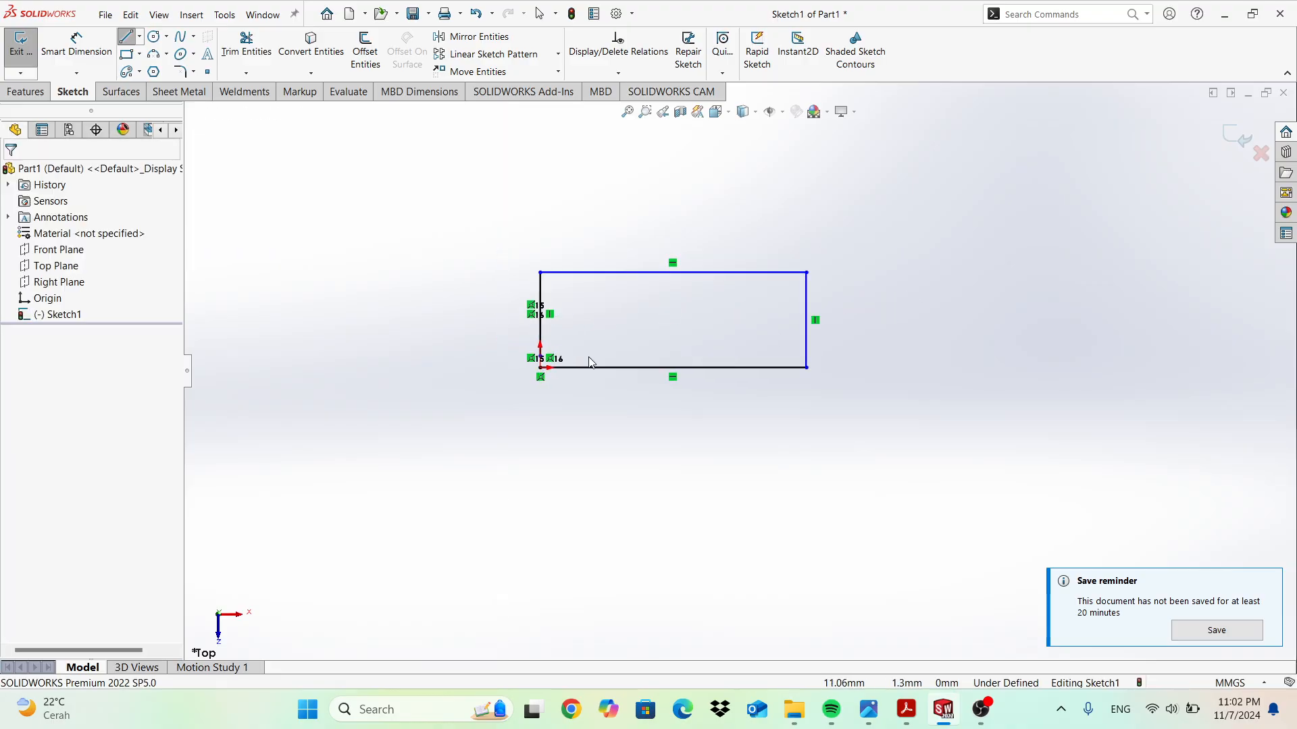
scroll(691, 339, up, 6)
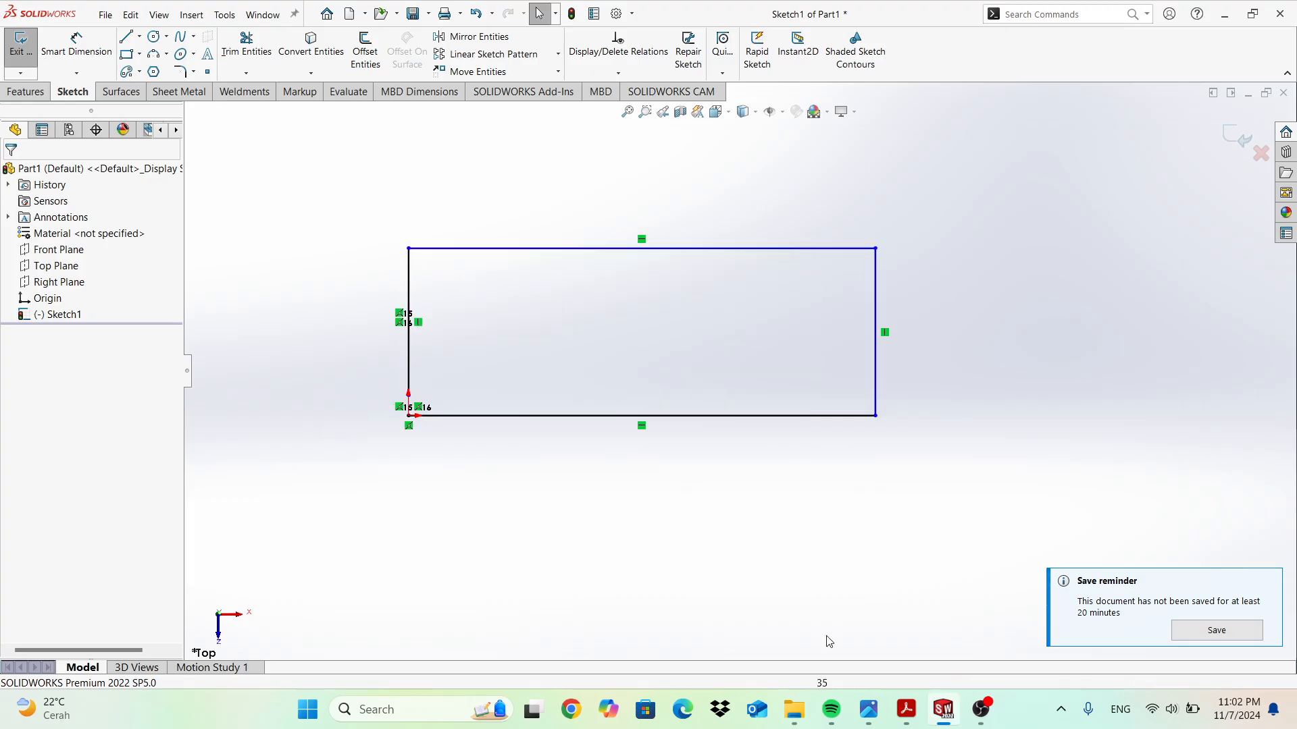
Run Repair Sketch with a 5 mm gap size, close the results, and delete the rectangle.
click(683, 73)
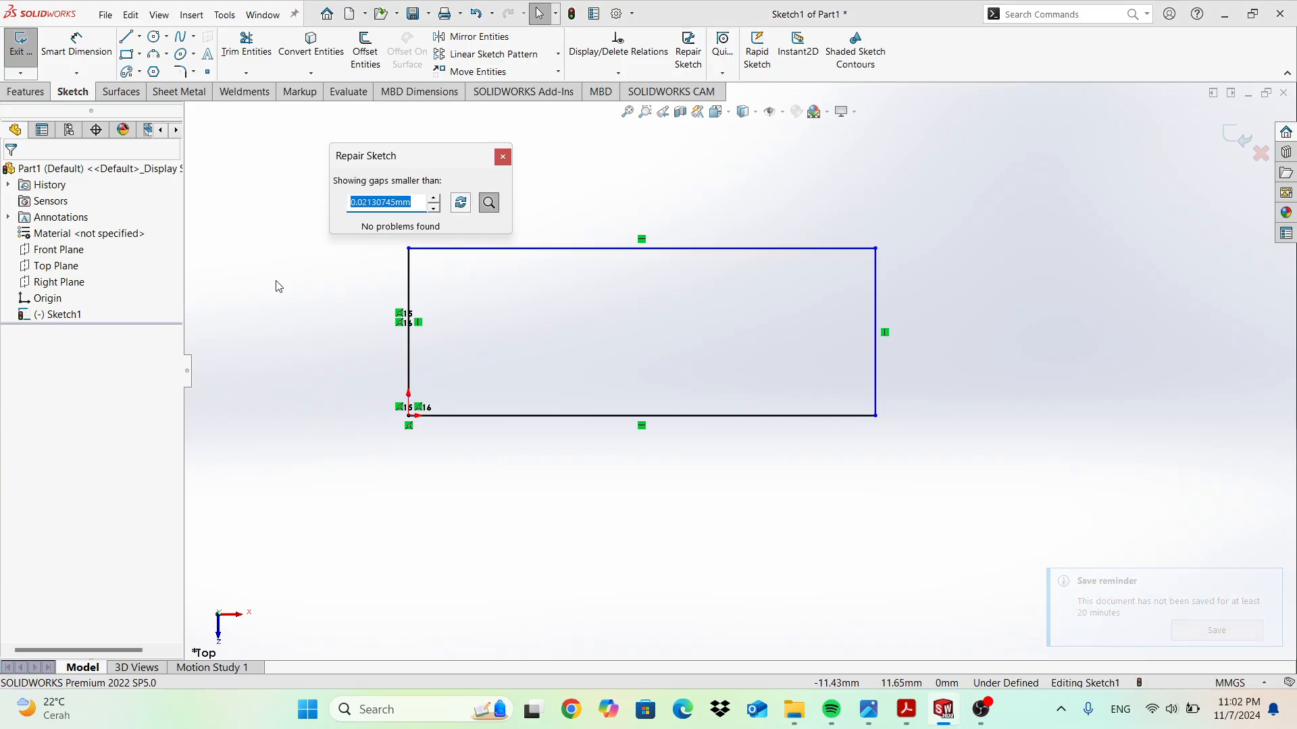
text(5)
key(Return)
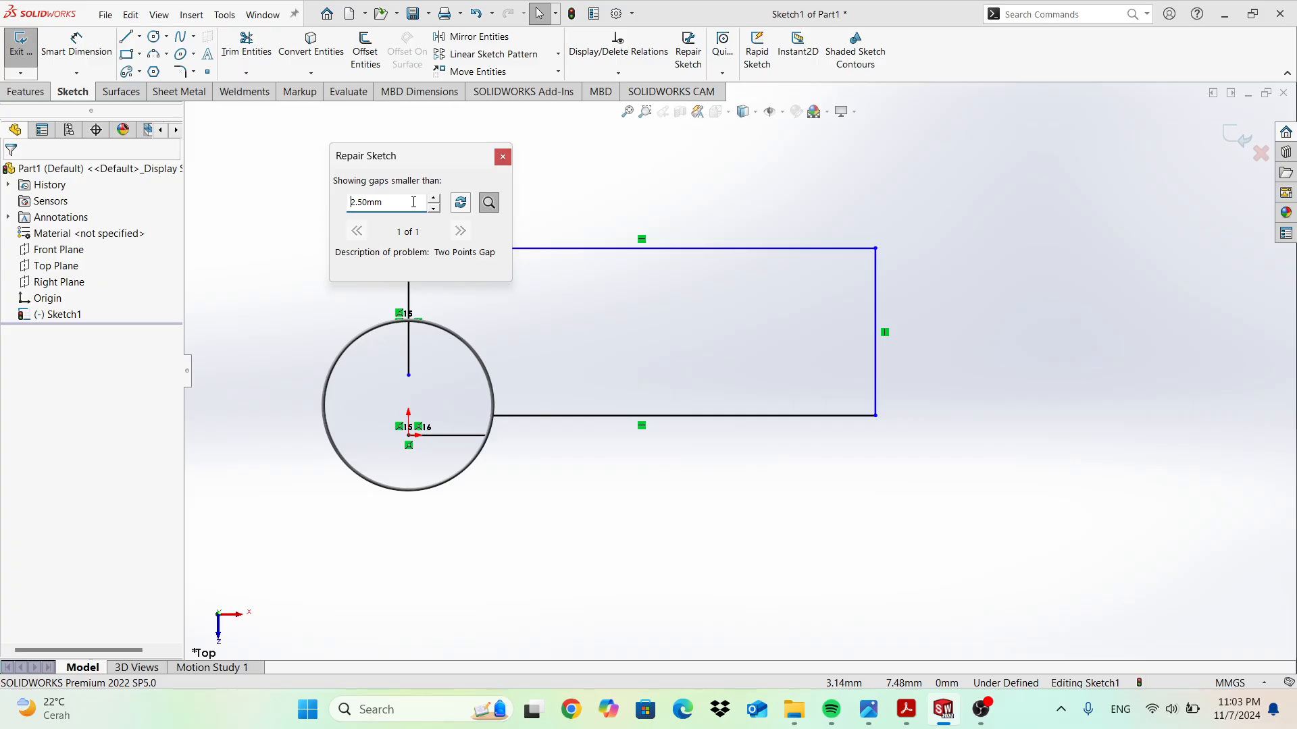
click(503, 158)
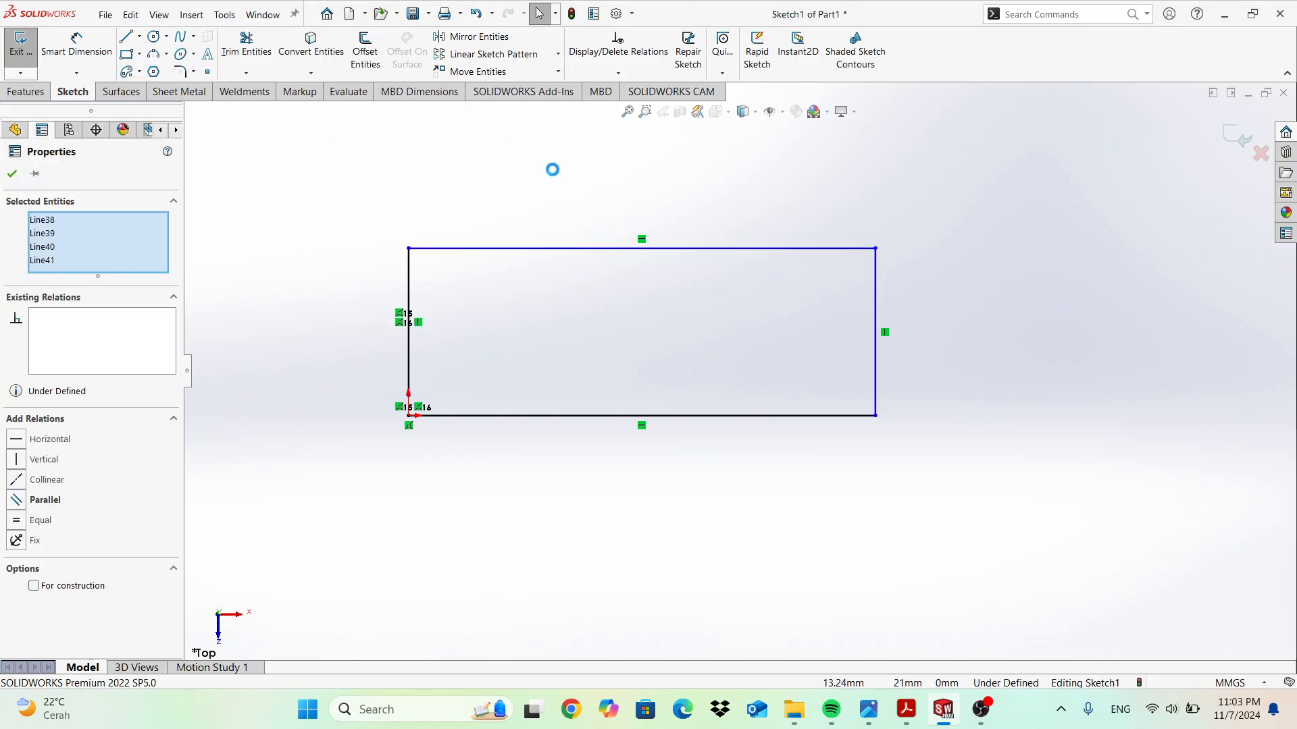
key(Delete)
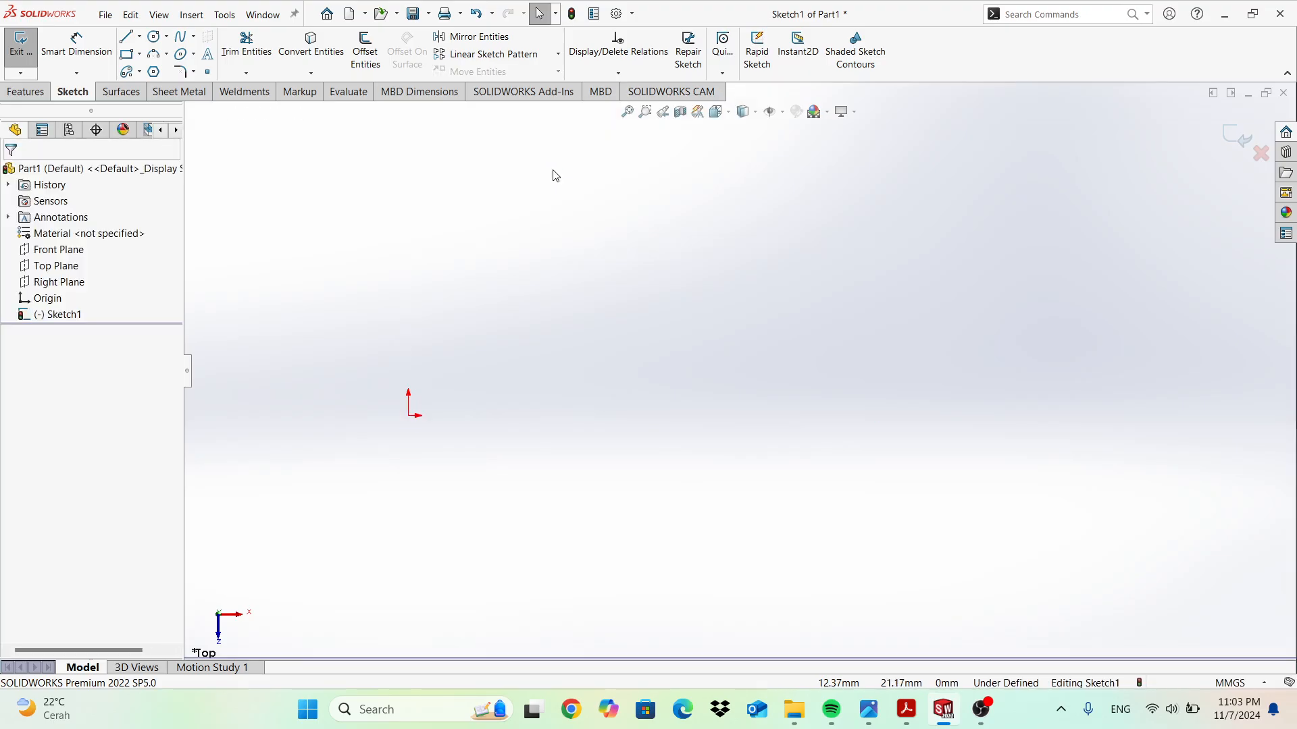